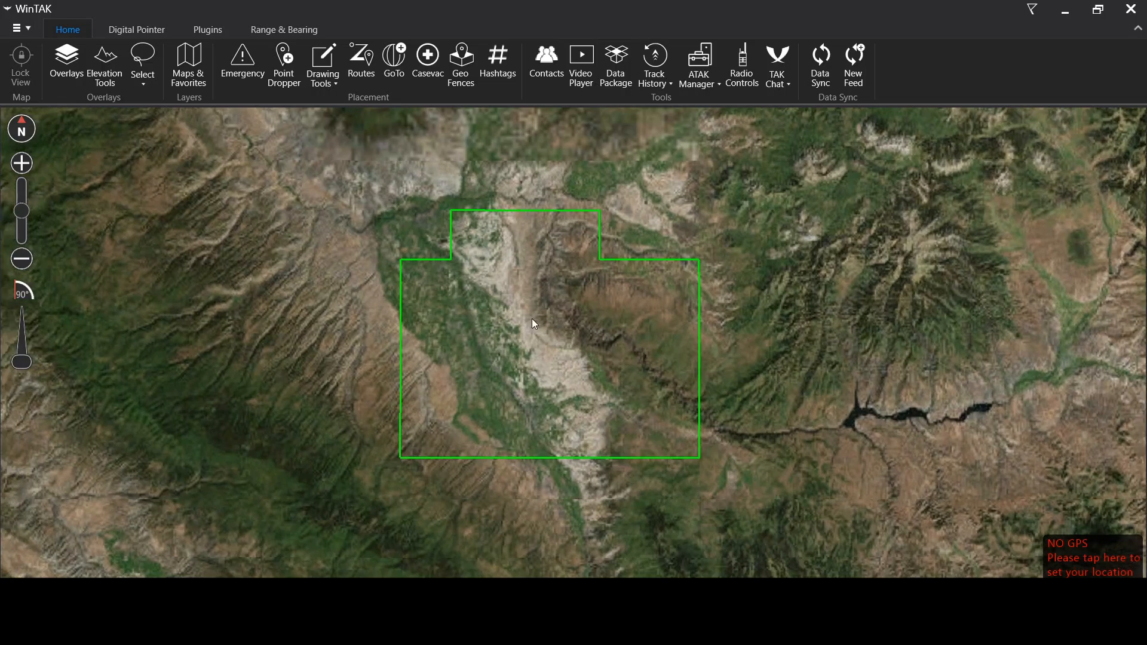
pyautogui.scroll(2, 532, 318)
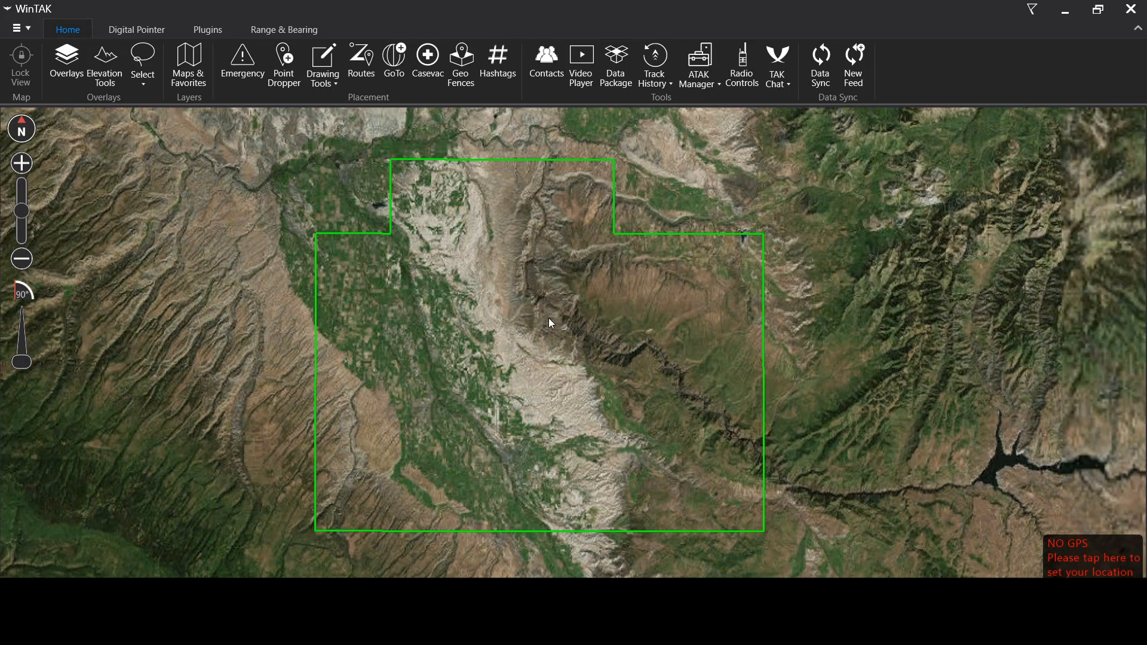
pyautogui.moveTo(548, 318)
pyautogui.mouseDown()
pyautogui.moveTo(530, 312)
pyautogui.moveTo(528, 336)
pyautogui.moveTo(534, 320)
pyautogui.mouseUp()
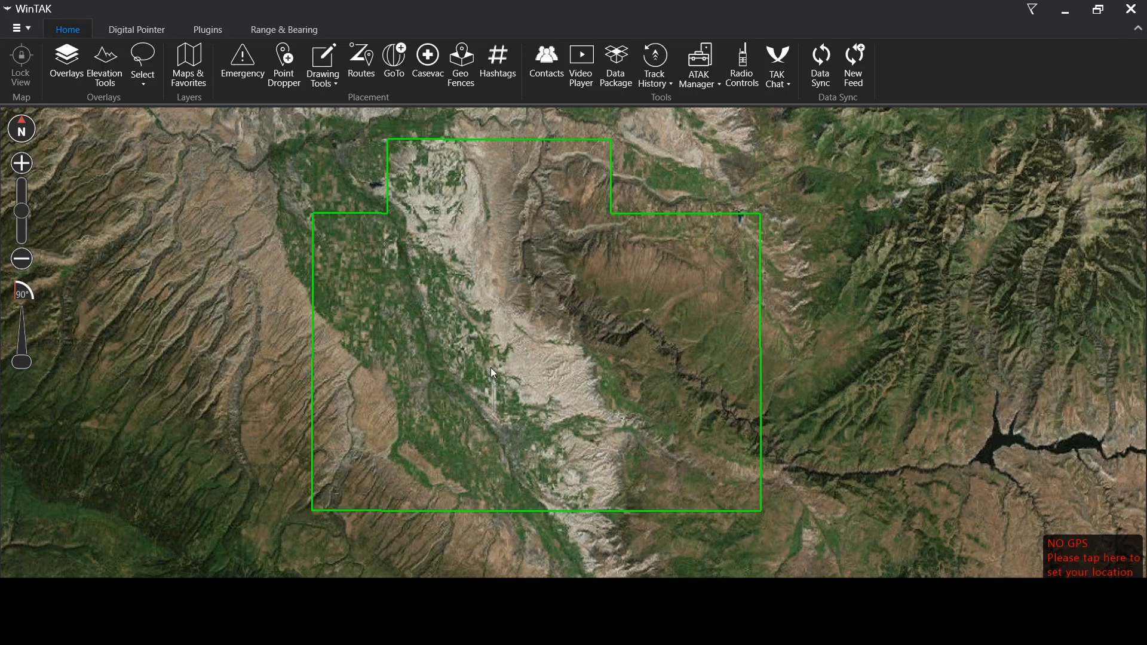
pyautogui.moveTo(521, 347)
pyautogui.mouseDown()
pyautogui.moveTo(512, 365)
pyautogui.moveTo(514, 331)
pyautogui.mouseUp()
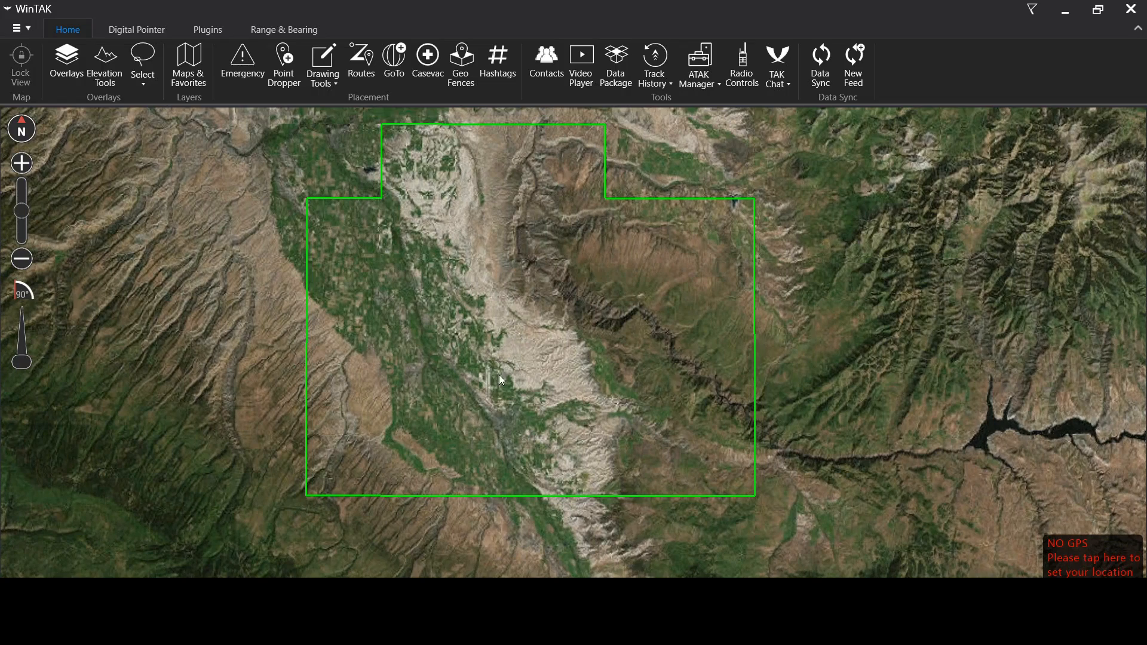
pyautogui.scroll(1, 522, 356)
pyautogui.scroll(-1, 523, 336)
pyautogui.moveTo(527, 281); pyautogui.dragTo(514, 306)
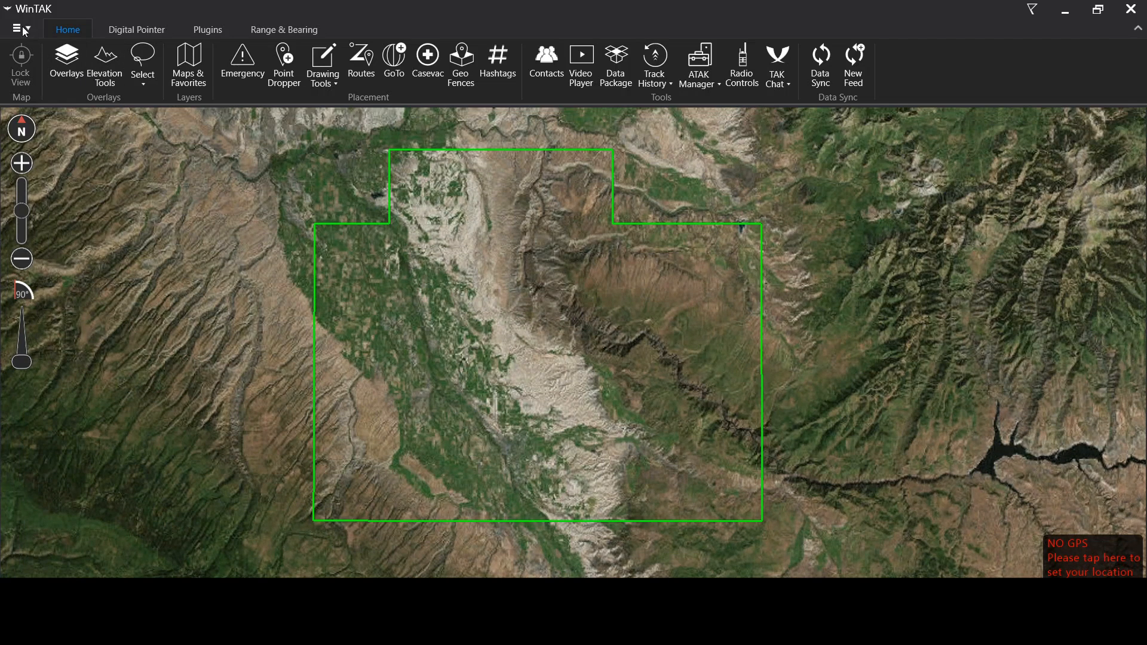
# Import the file Target Airport2.kmz from the Airport Recon folder and close the import results
pyautogui.click(28, 27)
pyautogui.moveTo(49, 123)
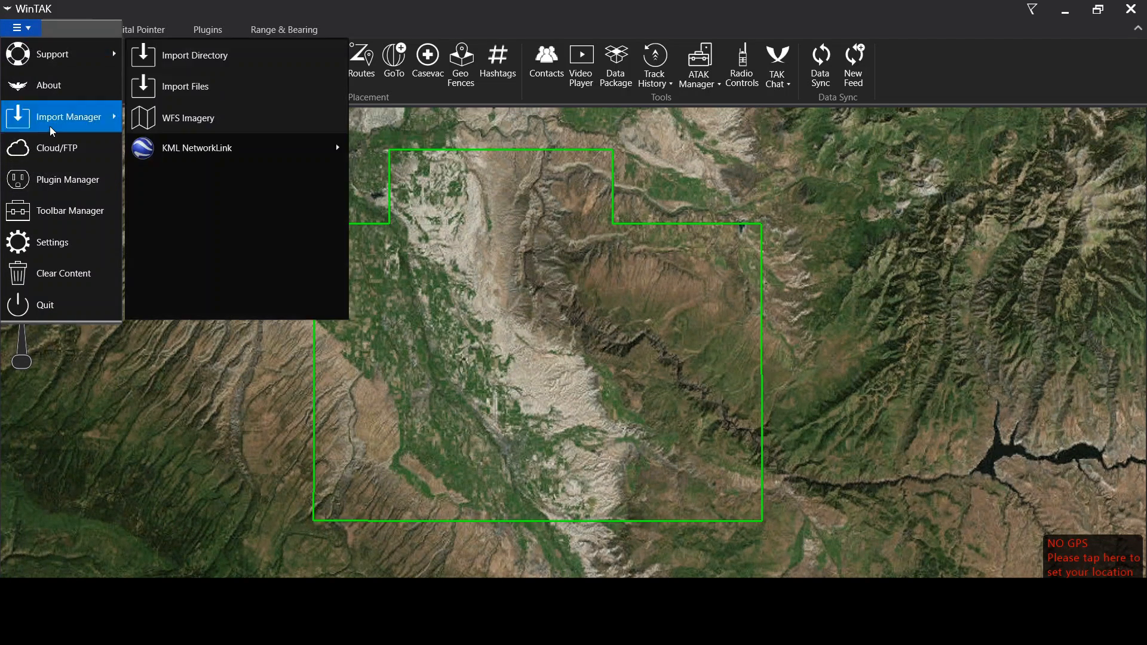
pyautogui.click(210, 86)
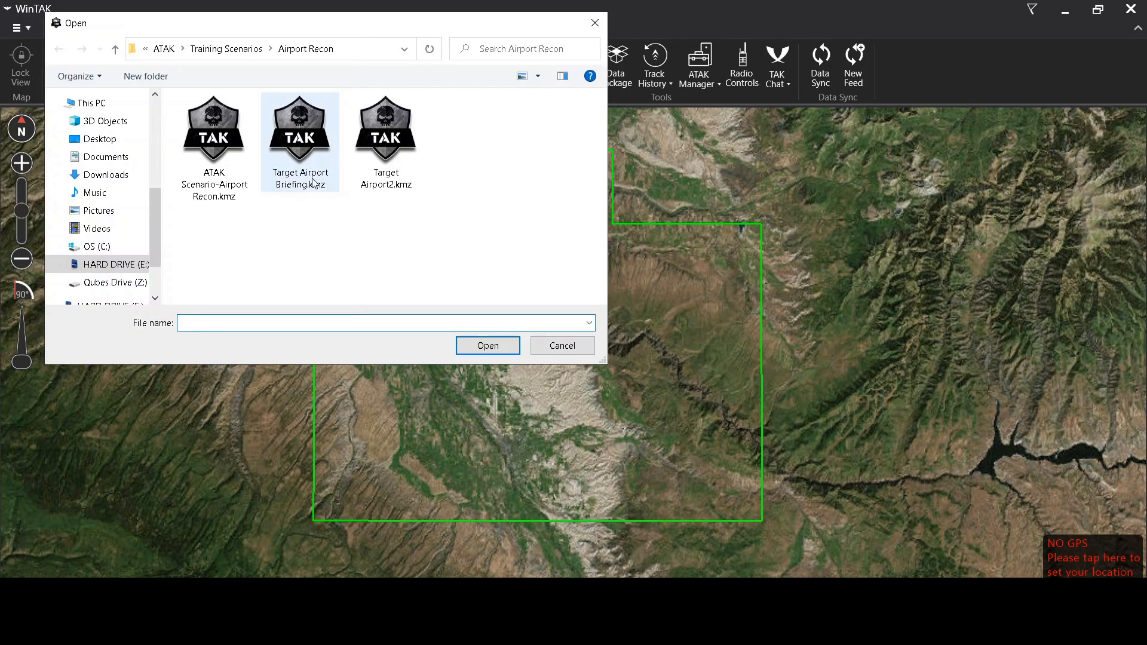
pyautogui.moveTo(352, 32); pyautogui.dragTo(384, 92)
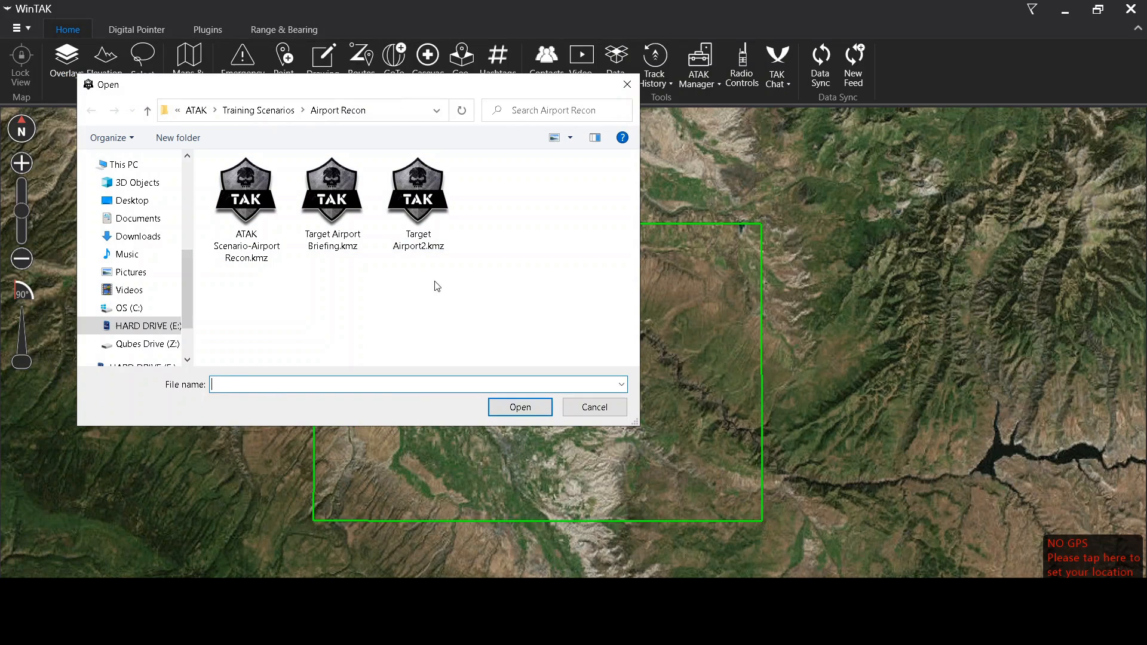
pyautogui.click(429, 226)
pyautogui.click(509, 413)
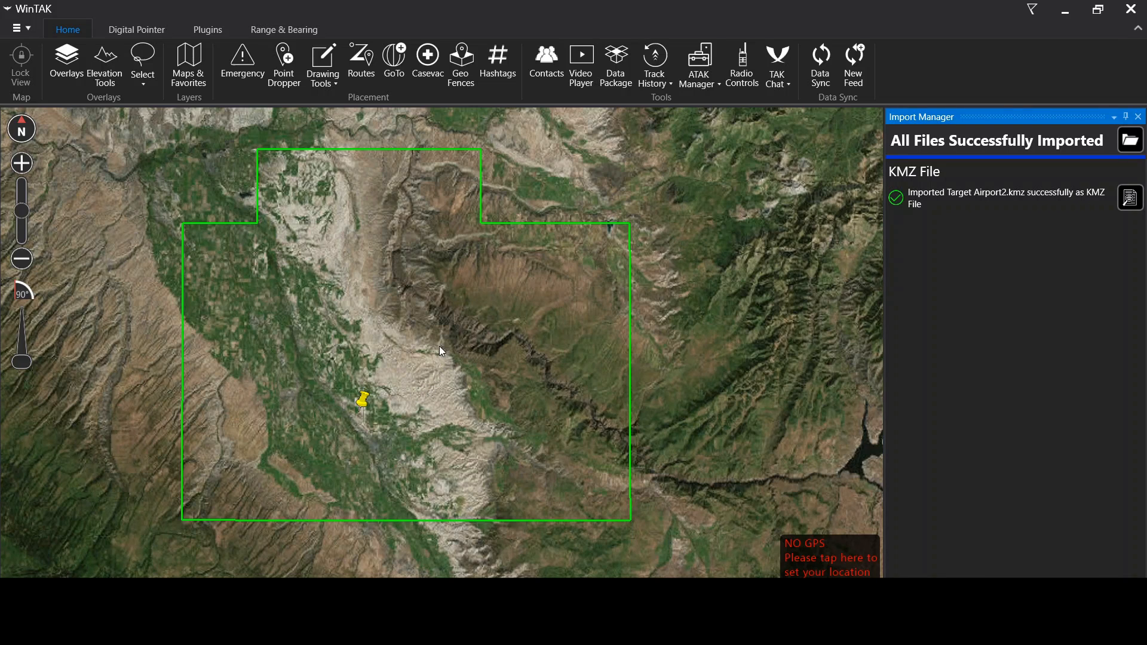
pyautogui.click(1139, 116)
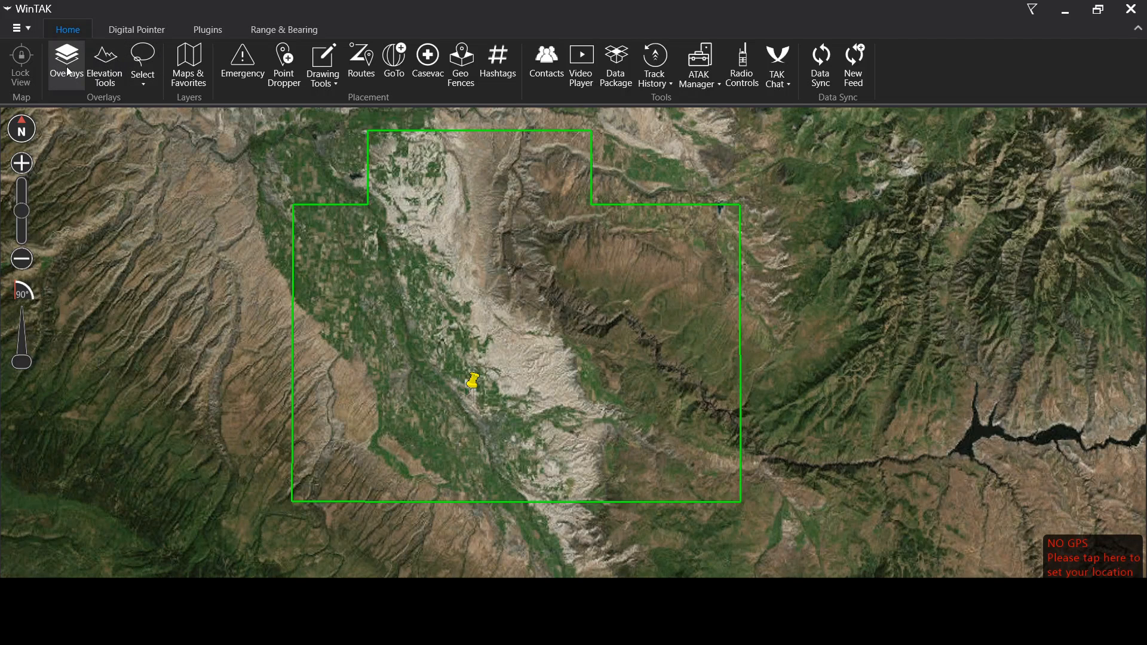
# Open the Target Airport2.kmz entry among the KML file overlays and inspect the Target Airport marker's location on the map
pyautogui.click(69, 72)
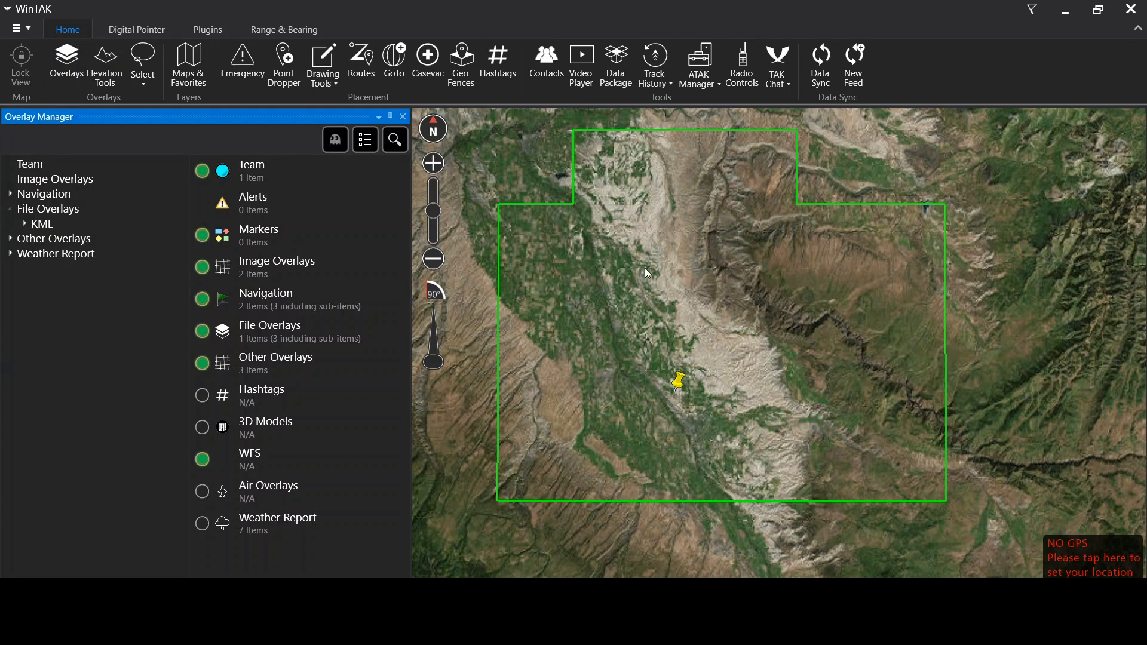
pyautogui.click(43, 214)
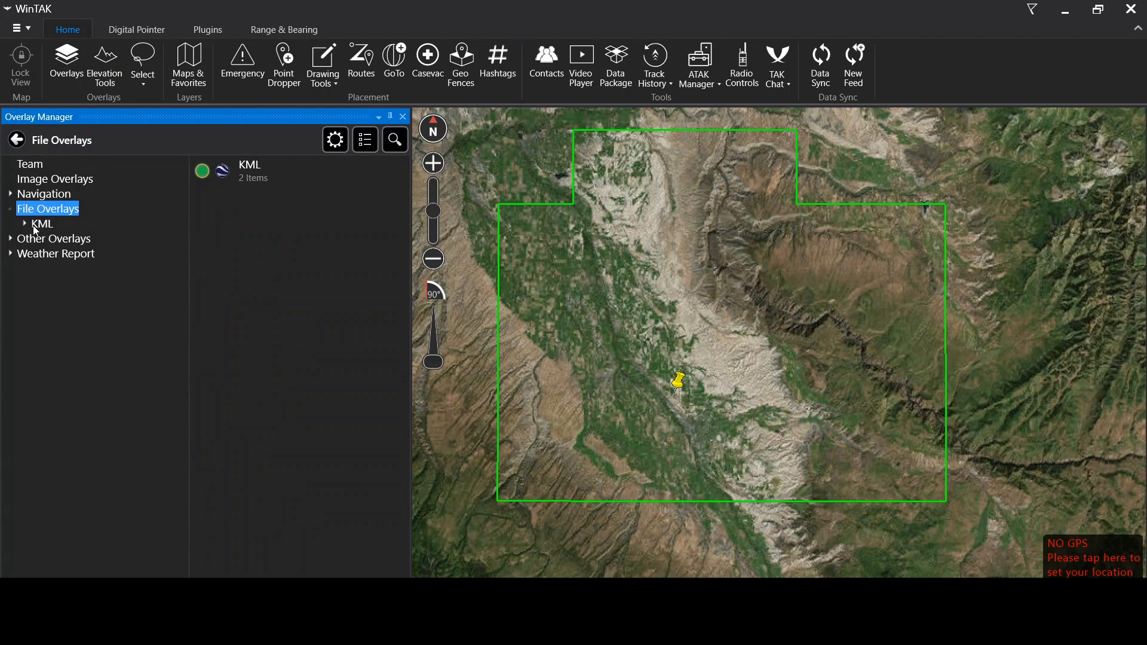
pyautogui.click(43, 229)
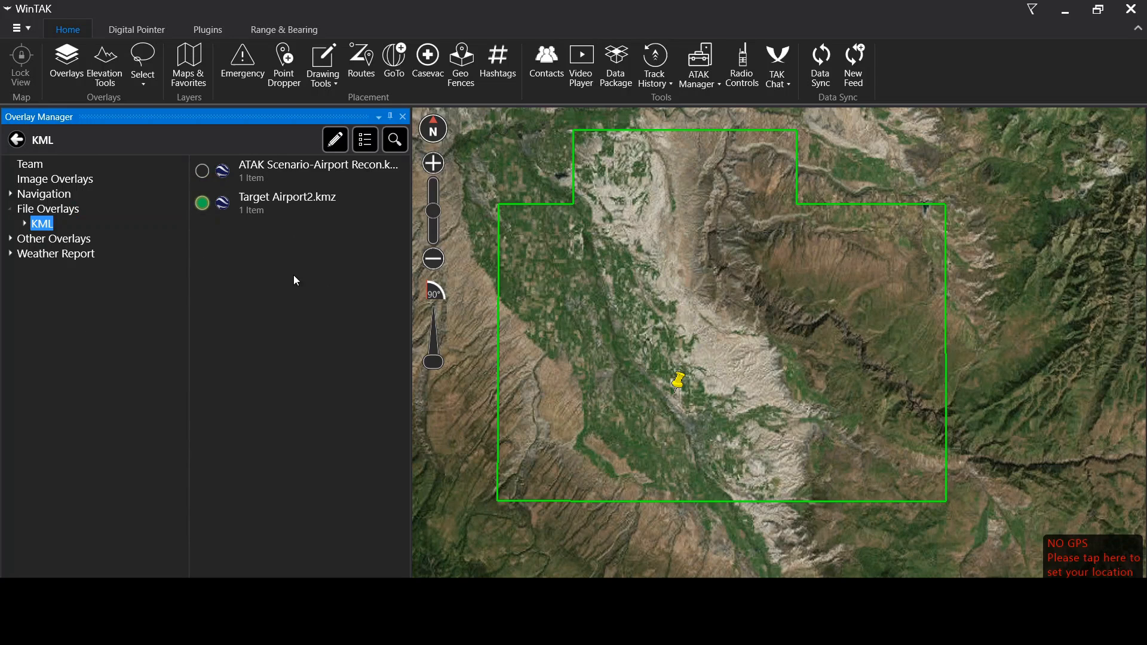
pyautogui.click(277, 203)
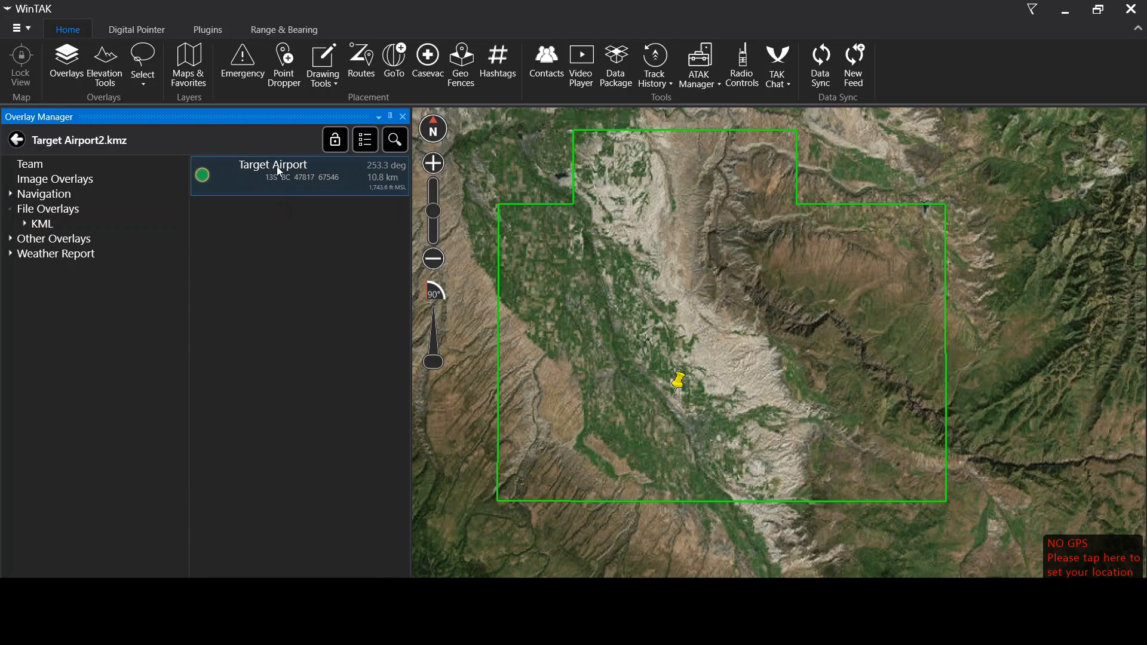
pyautogui.scroll(6, 705, 398)
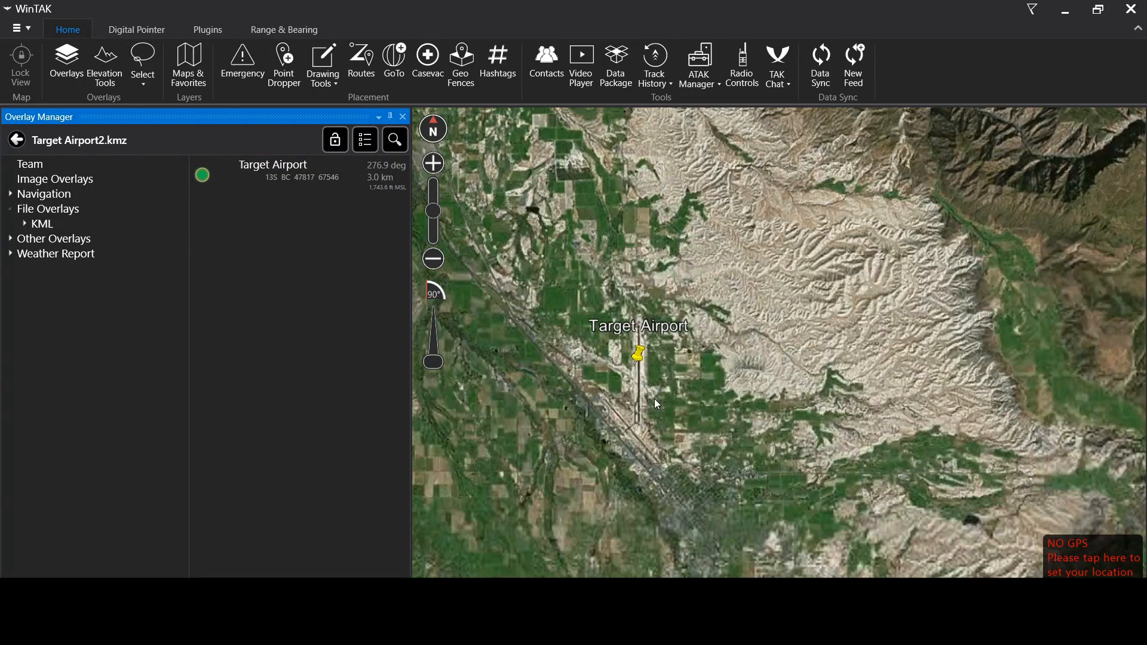
pyautogui.scroll(-3, 688, 350)
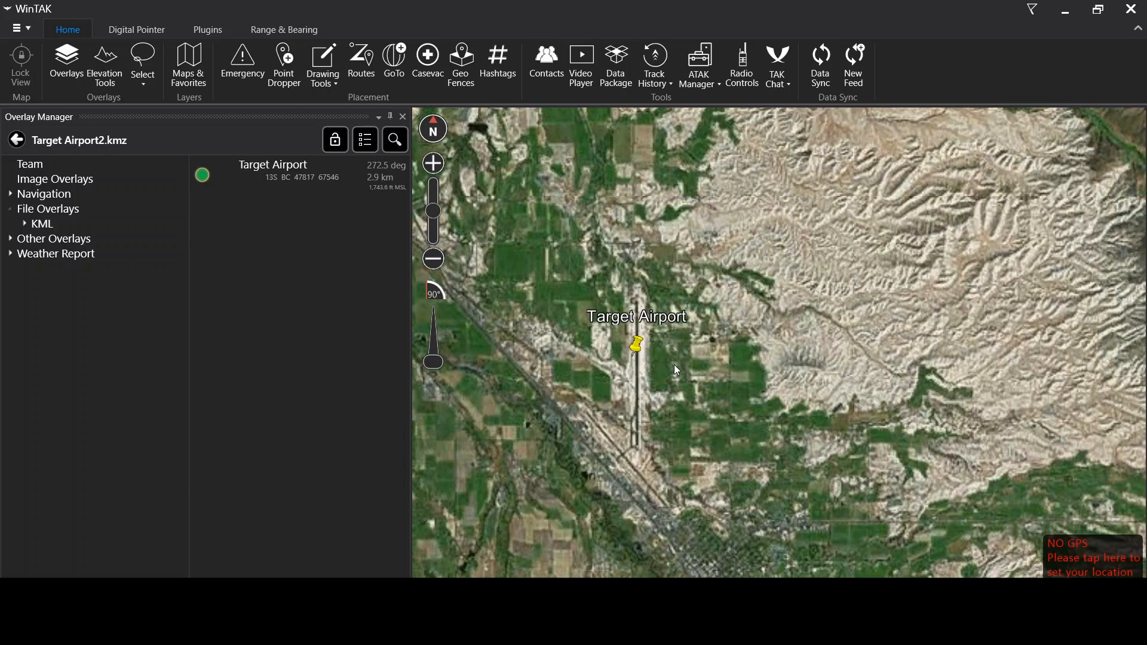
pyautogui.moveTo(673, 365)
pyautogui.mouseDown()
pyautogui.moveTo(705, 349)
pyautogui.moveTo(682, 351)
pyautogui.moveTo(690, 361)
pyautogui.mouseUp()
pyautogui.scroll(-2, 683, 351)
pyautogui.scroll(4, 680, 361)
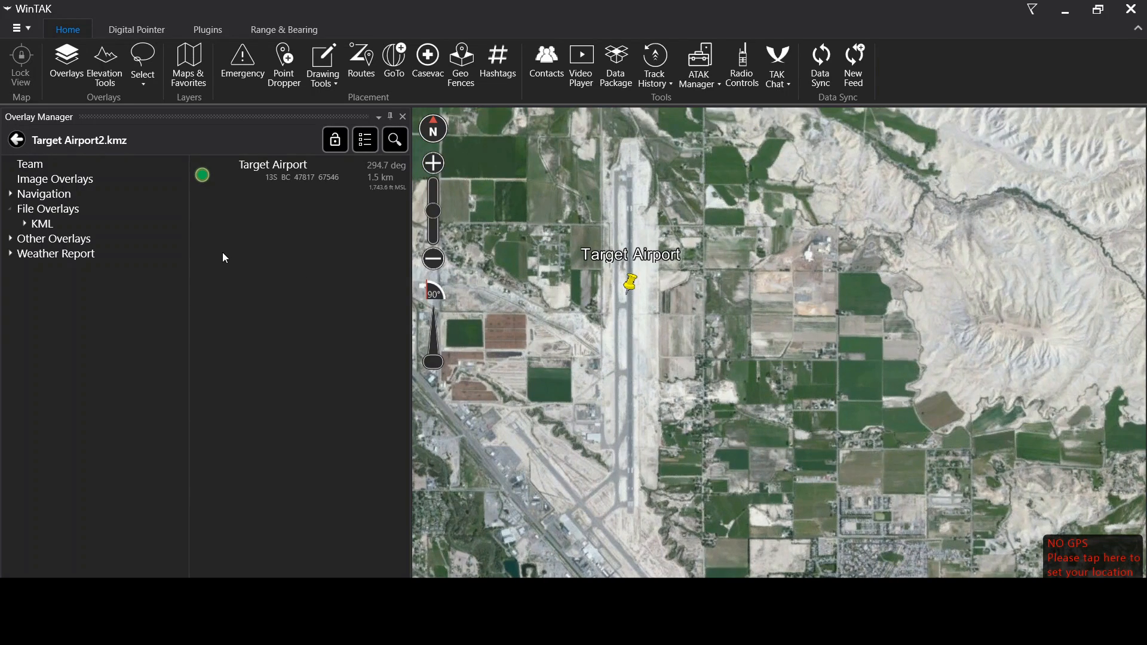
# Permanently delete the ATAK Scenario-Airport Recon.kmz overlay from the KML file overlays
pyautogui.click(49, 226)
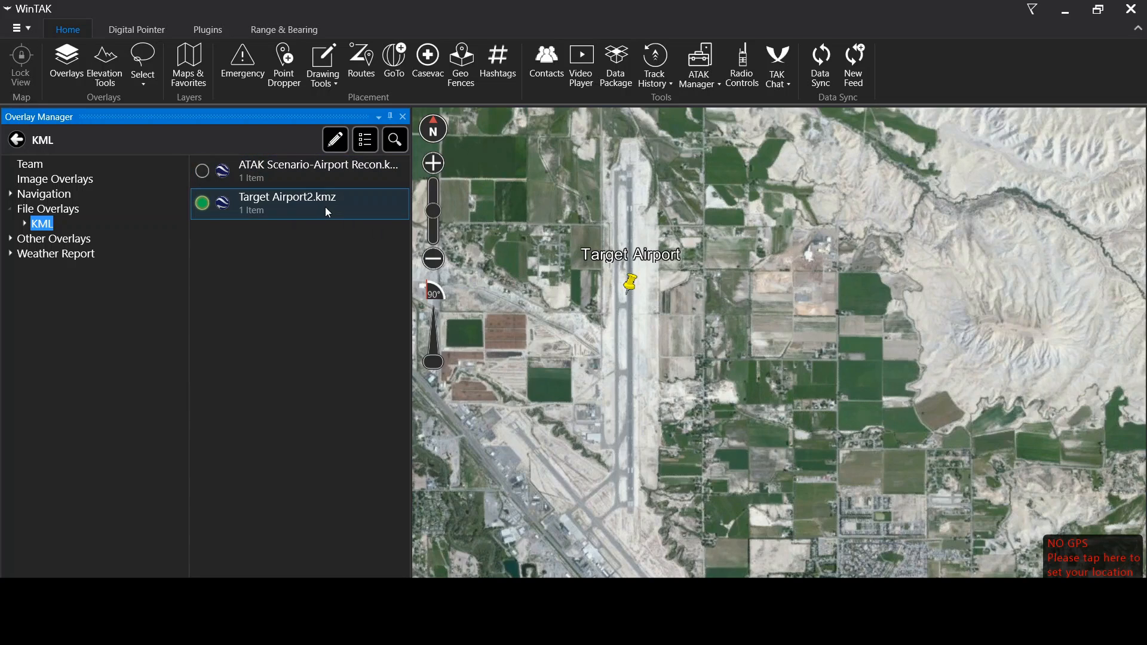
pyautogui.click(363, 143)
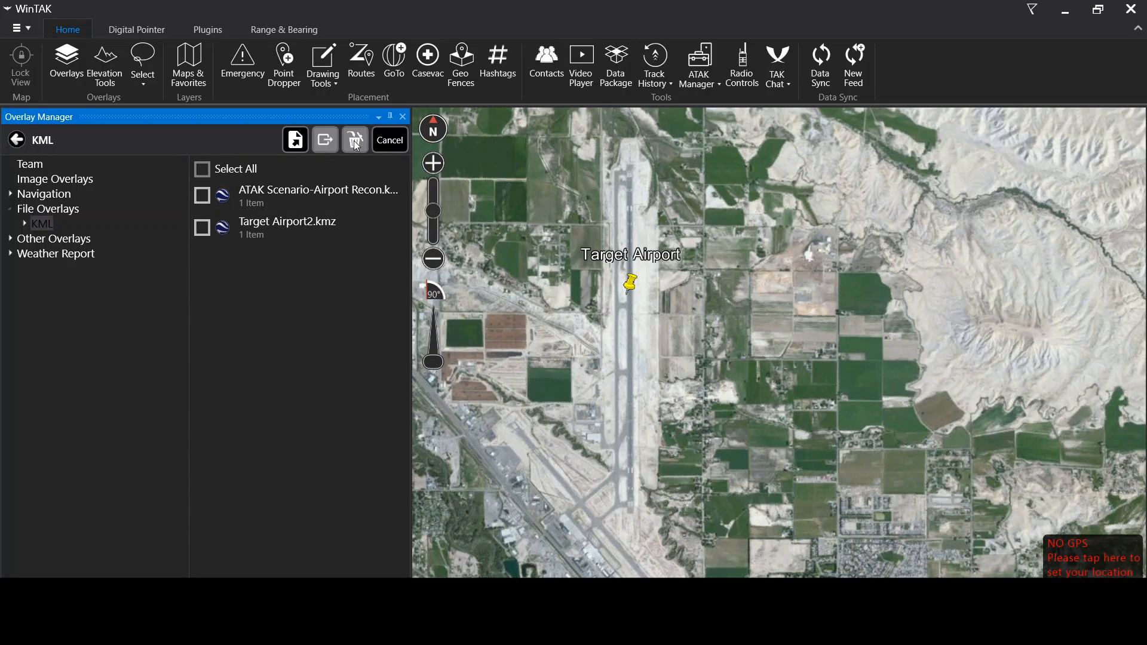
pyautogui.click(200, 196)
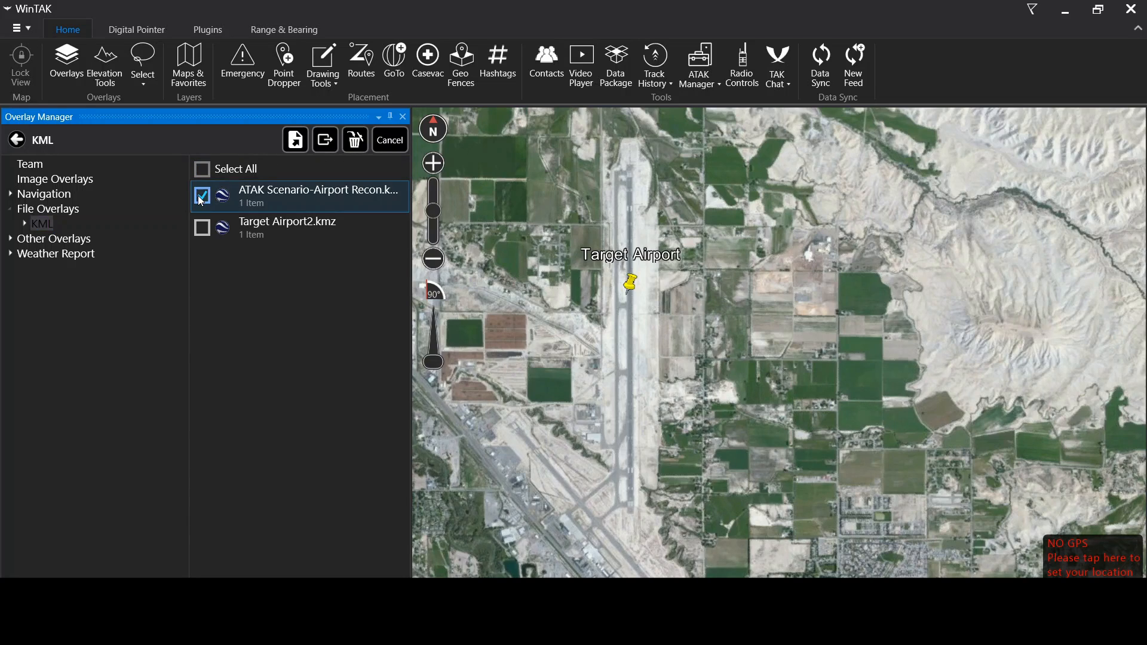
pyautogui.click(355, 143)
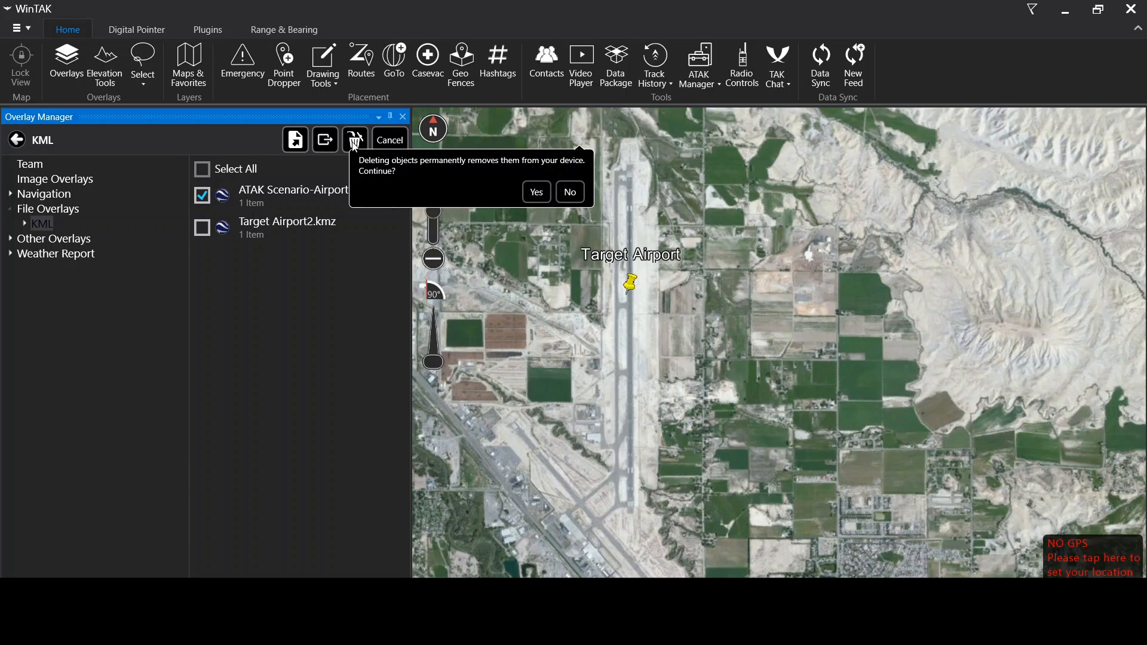
pyautogui.click(539, 194)
# Open the contents of Target Airport2.kmz in the overlay tree and center the map on the Target Airport marker
pyautogui.click(39, 224)
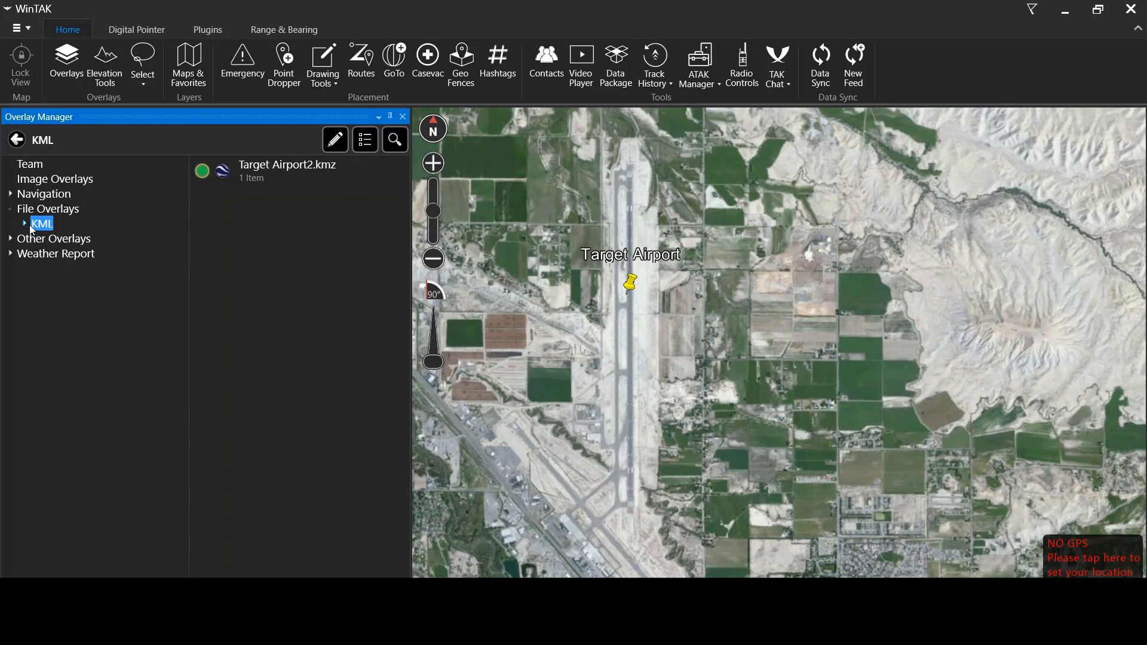
pyautogui.click(82, 241)
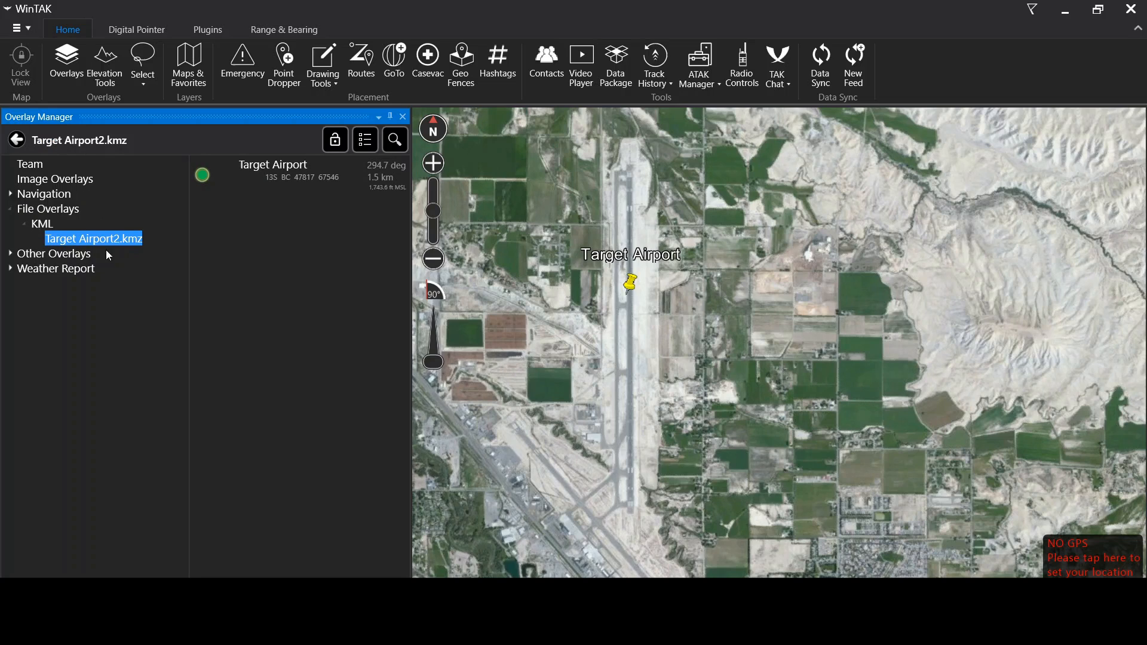
pyautogui.click(296, 171)
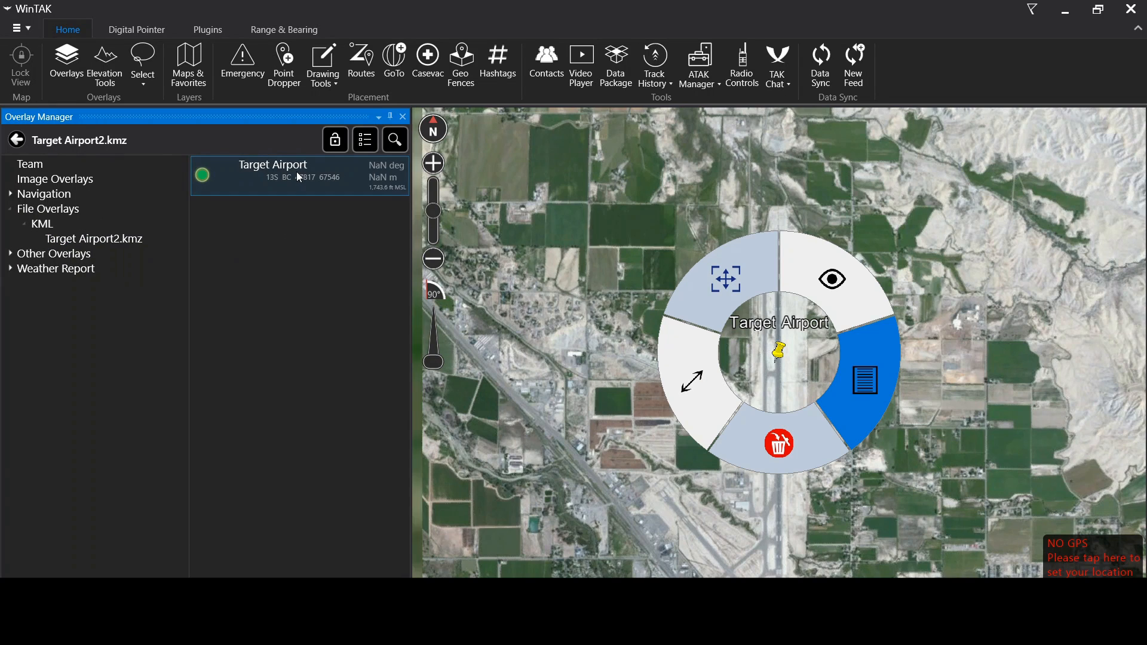
pyautogui.click(797, 359)
# Examine the Target Airport runways and the adjoining town, roads and fields on the satellite imagery
pyautogui.scroll(-1, 884, 279)
pyautogui.moveTo(883, 278); pyautogui.dragTo(843, 277)
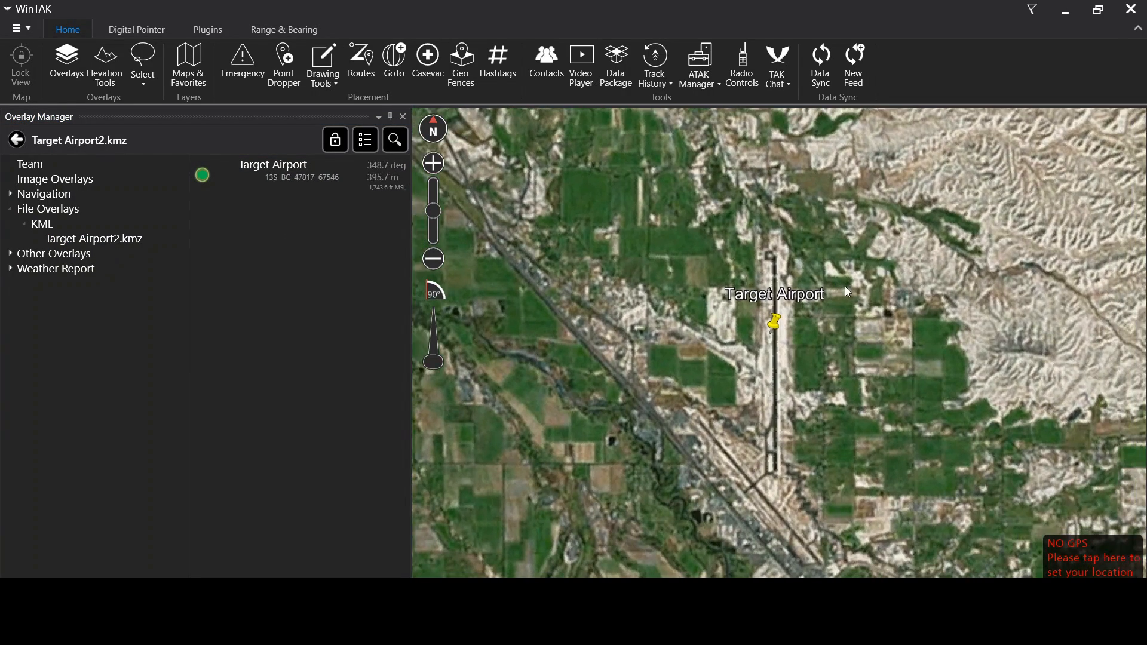
pyautogui.scroll(1, 841, 325)
pyautogui.moveTo(838, 352); pyautogui.dragTo(777, 330)
pyautogui.moveTo(680, 385); pyautogui.dragTo(661, 288)
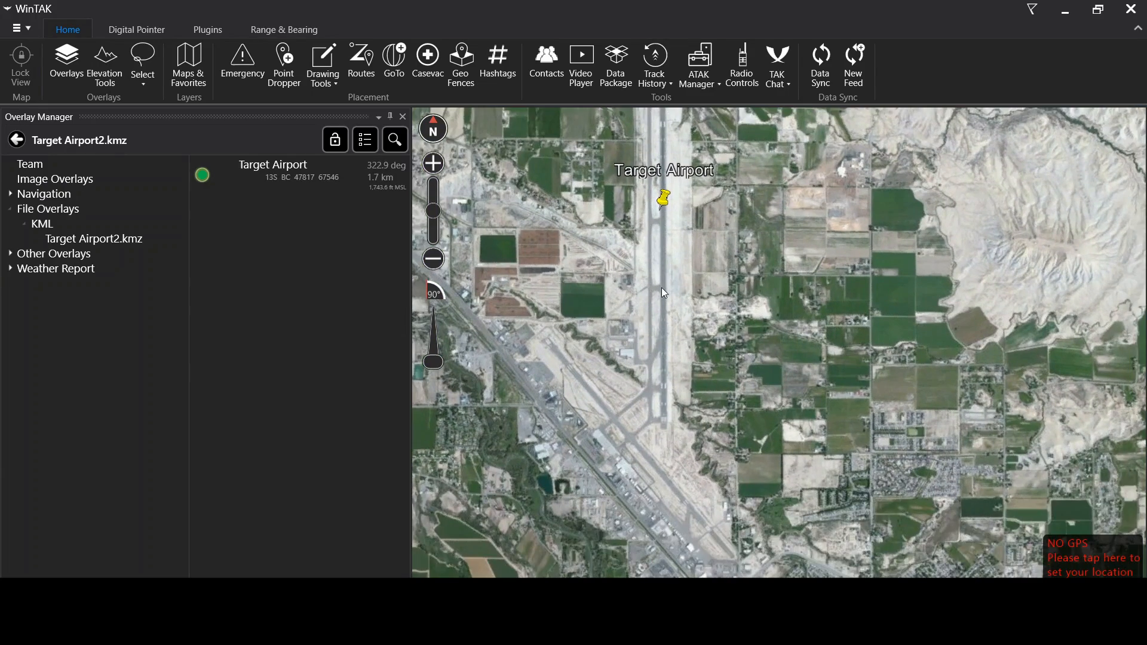
pyautogui.moveTo(676, 345); pyautogui.dragTo(695, 232)
pyautogui.scroll(1, 630, 353)
pyautogui.scroll(-2, 664, 317)
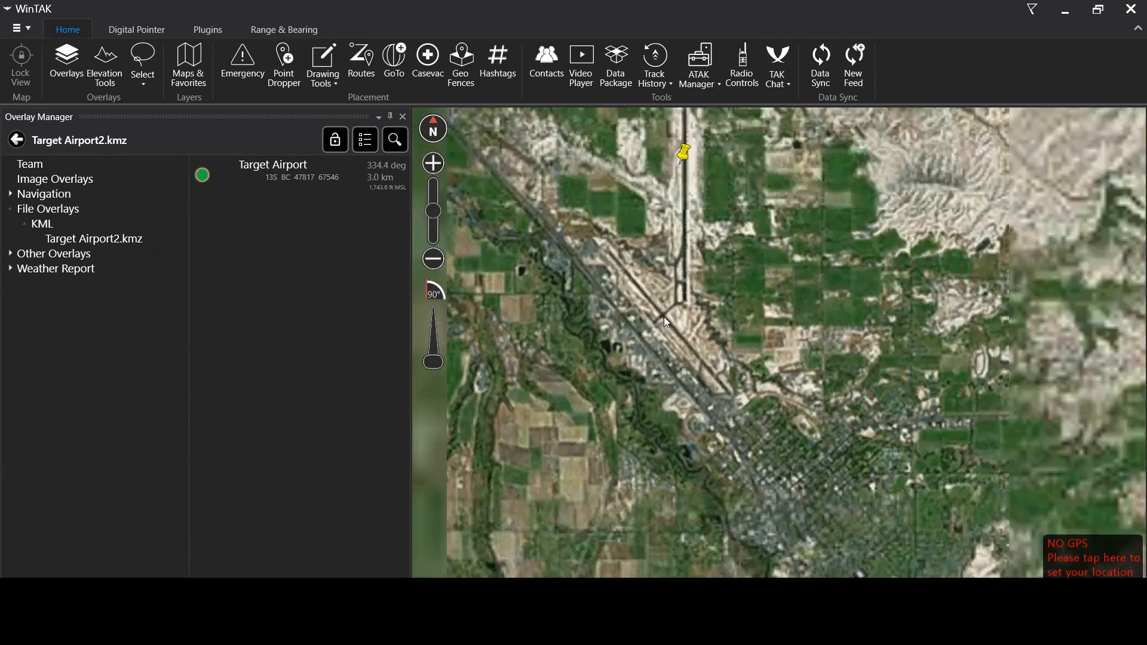
pyautogui.moveTo(699, 184); pyautogui.dragTo(700, 420)
pyautogui.scroll(1, 696, 284)
pyautogui.scroll(-2, 743, 293)
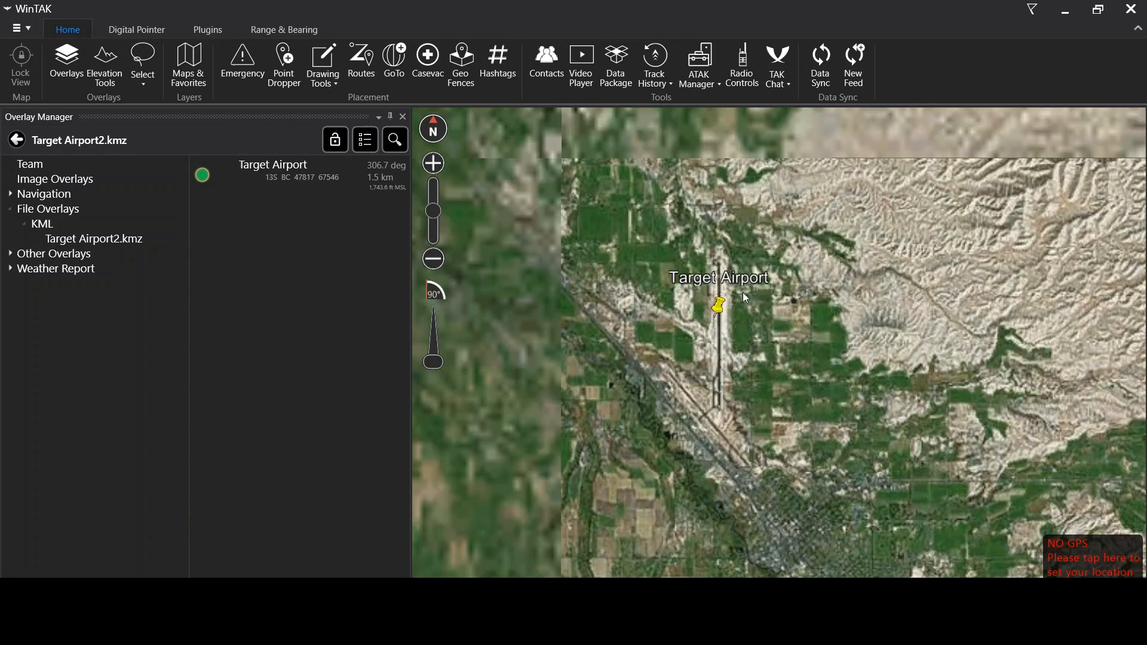
pyautogui.moveTo(744, 293); pyautogui.dragTo(718, 319)
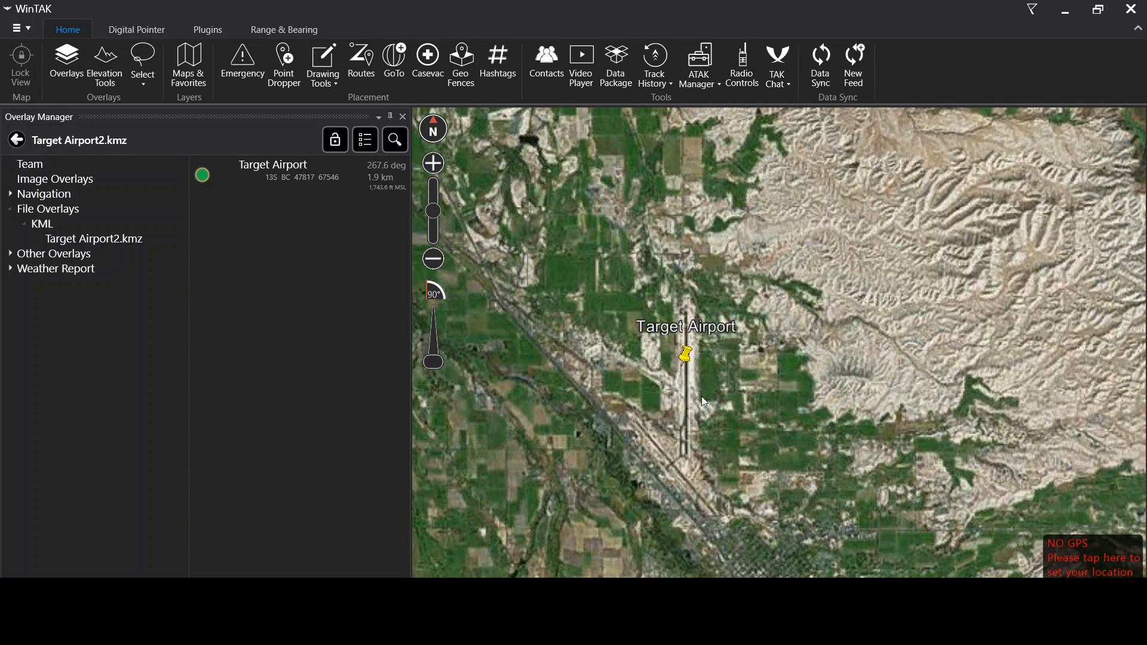
pyautogui.scroll(2, 698, 385)
pyautogui.moveTo(705, 377); pyautogui.dragTo(715, 325)
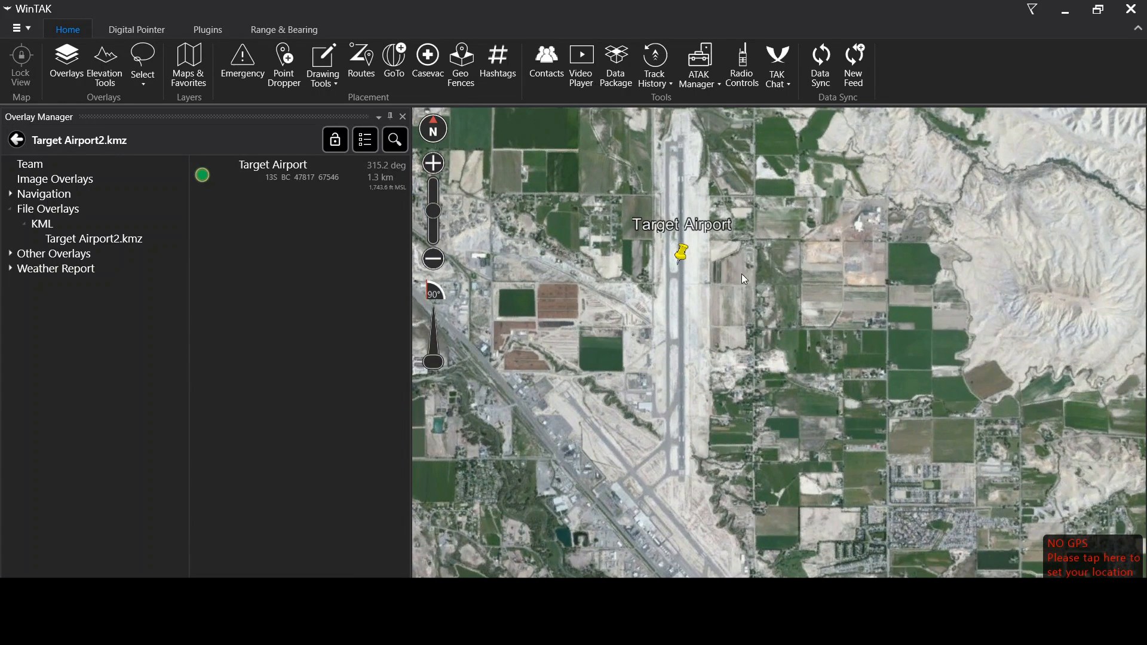
# Close the Overlay Manager and survey the terrain surrounding Target Airport across the full map
pyautogui.click(402, 117)
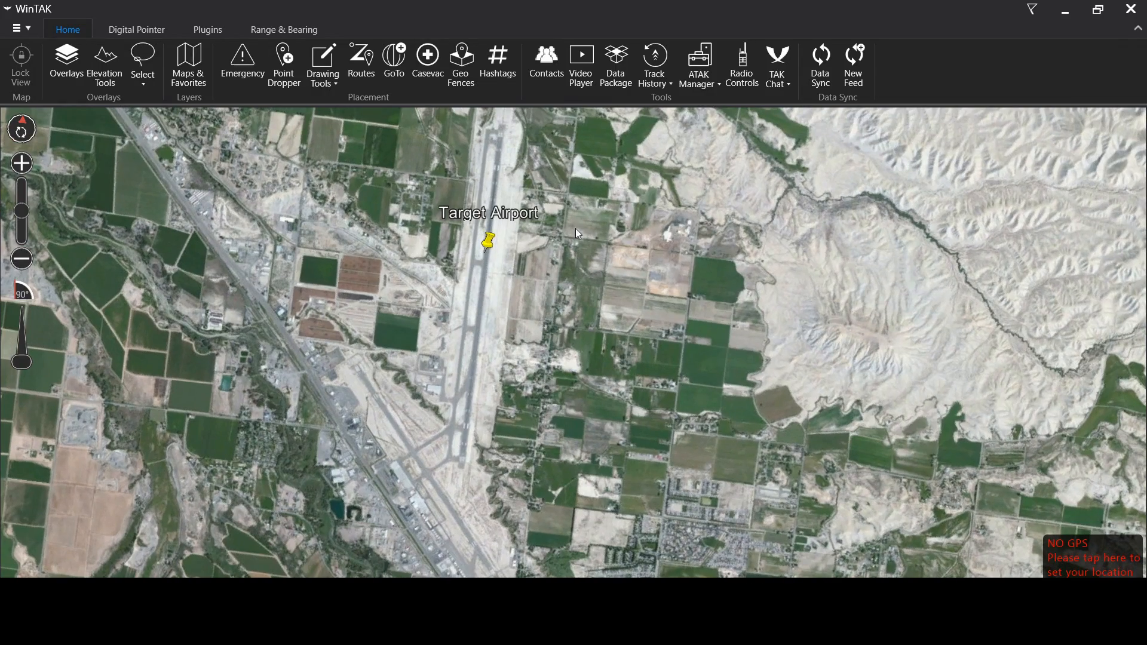
pyautogui.moveTo(583, 278)
pyautogui.mouseDown()
pyautogui.moveTo(588, 194)
pyautogui.moveTo(598, 328)
pyautogui.moveTo(583, 432)
pyautogui.moveTo(541, 438)
pyautogui.moveTo(503, 256)
pyautogui.moveTo(579, 256)
pyautogui.mouseUp()
pyautogui.moveTo(518, 375); pyautogui.dragTo(569, 388)
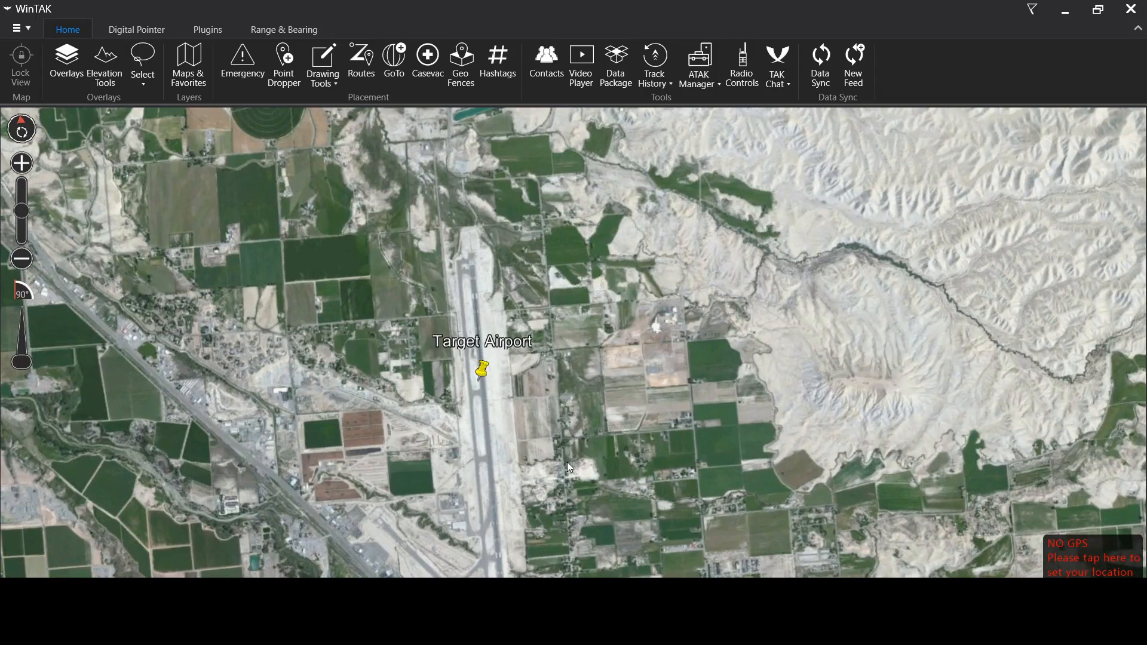
pyautogui.moveTo(568, 462); pyautogui.dragTo(594, 339)
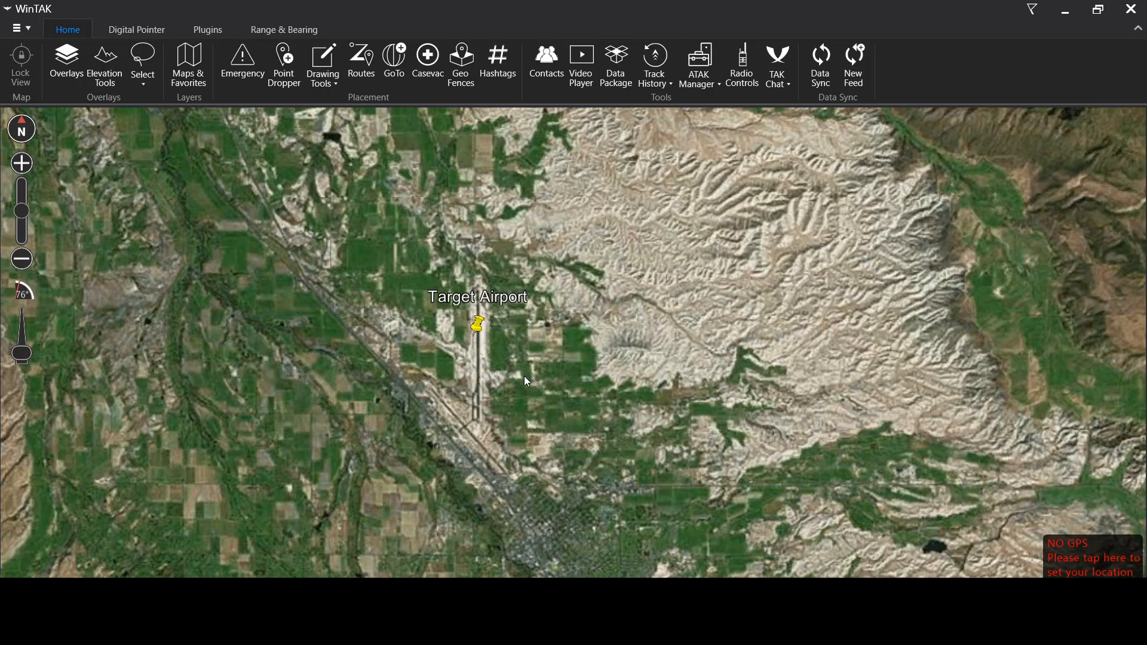
pyautogui.scroll(-2, 526, 379)
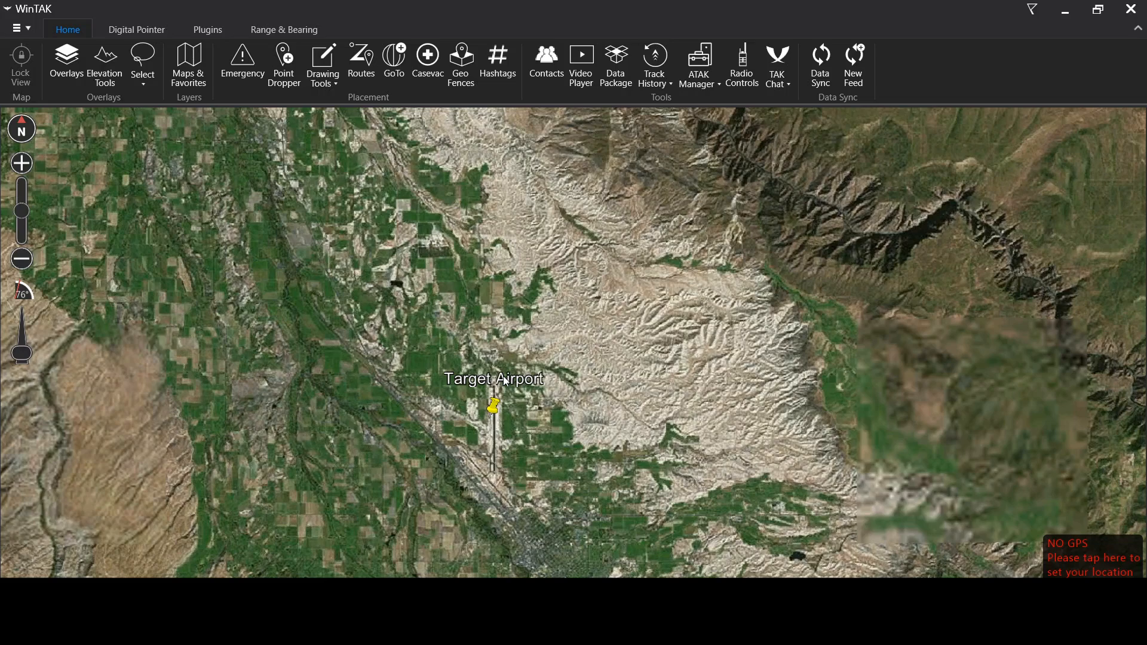
pyautogui.moveTo(503, 375); pyautogui.dragTo(499, 300)
pyautogui.scroll(2, 536, 306)
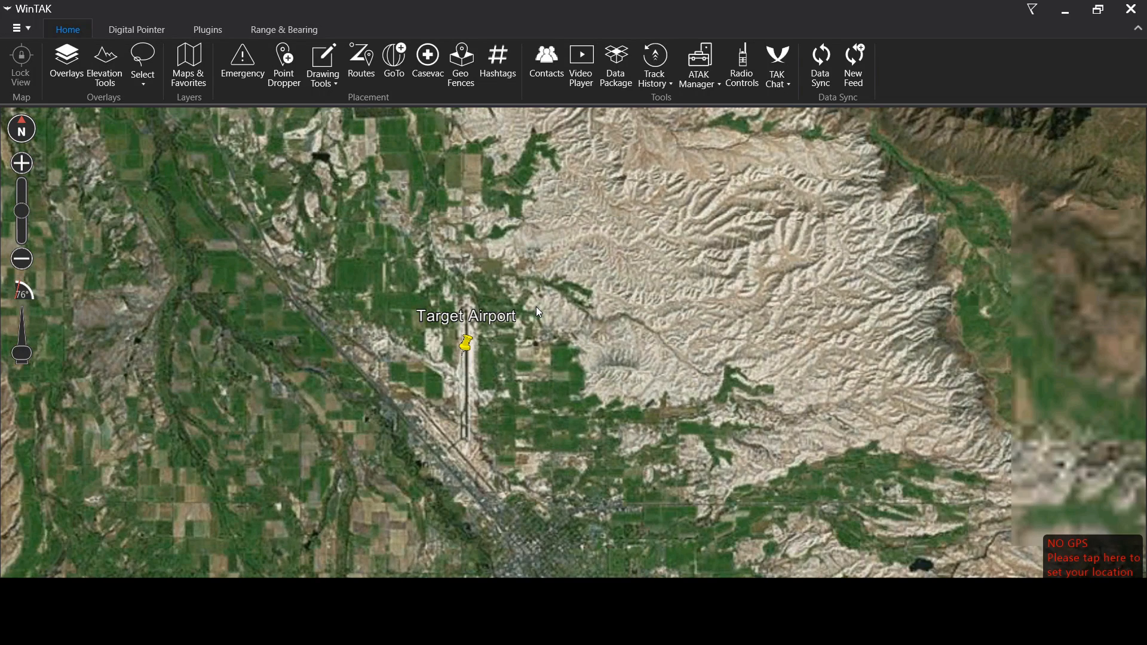
pyautogui.moveTo(575, 225); pyautogui.dragTo(604, 292)
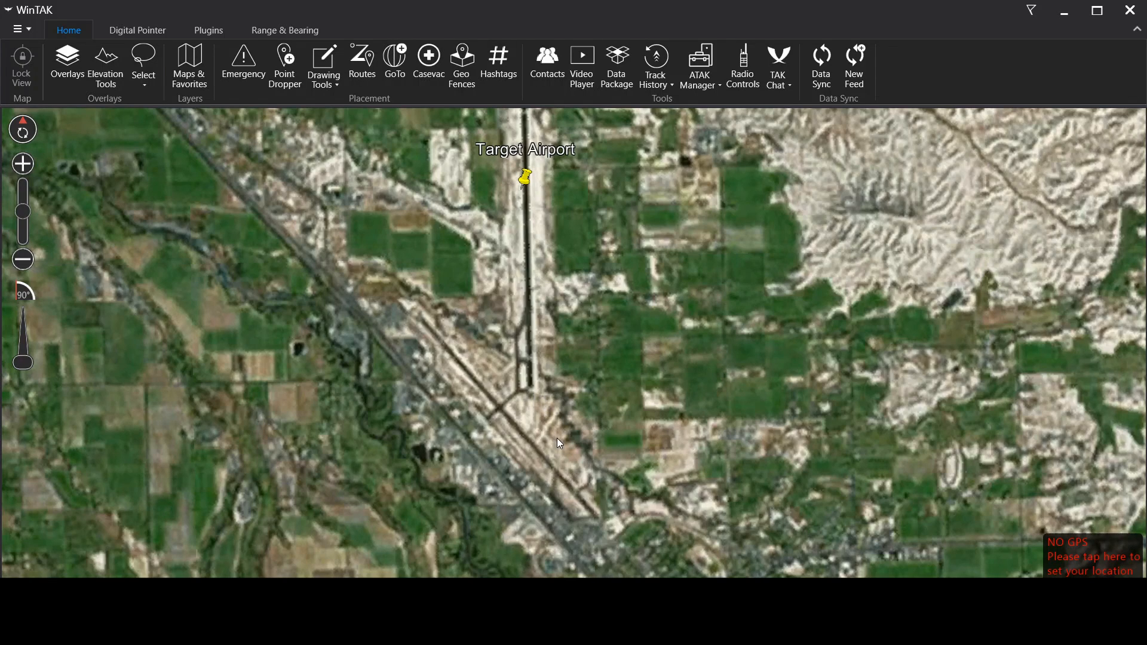
# Examine the south end of Target Airport on the imagery, including the runway threshold, taxiways, hangars and parked aircraft
pyautogui.moveTo(546, 443); pyautogui.dragTo(540, 411)
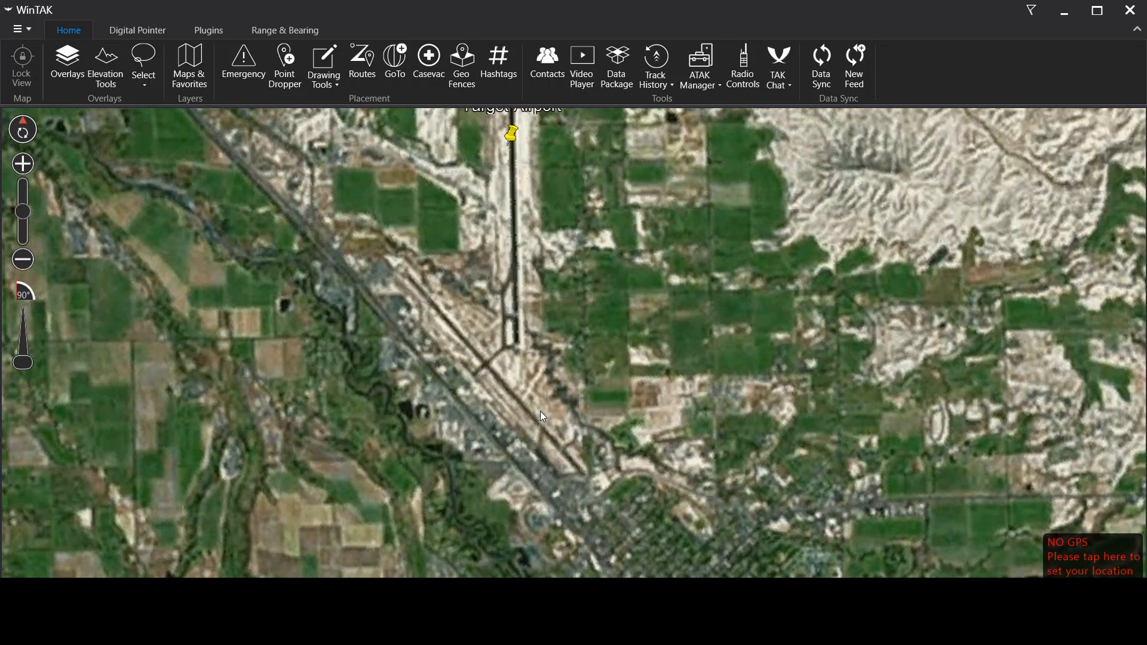
pyautogui.scroll(5, 543, 417)
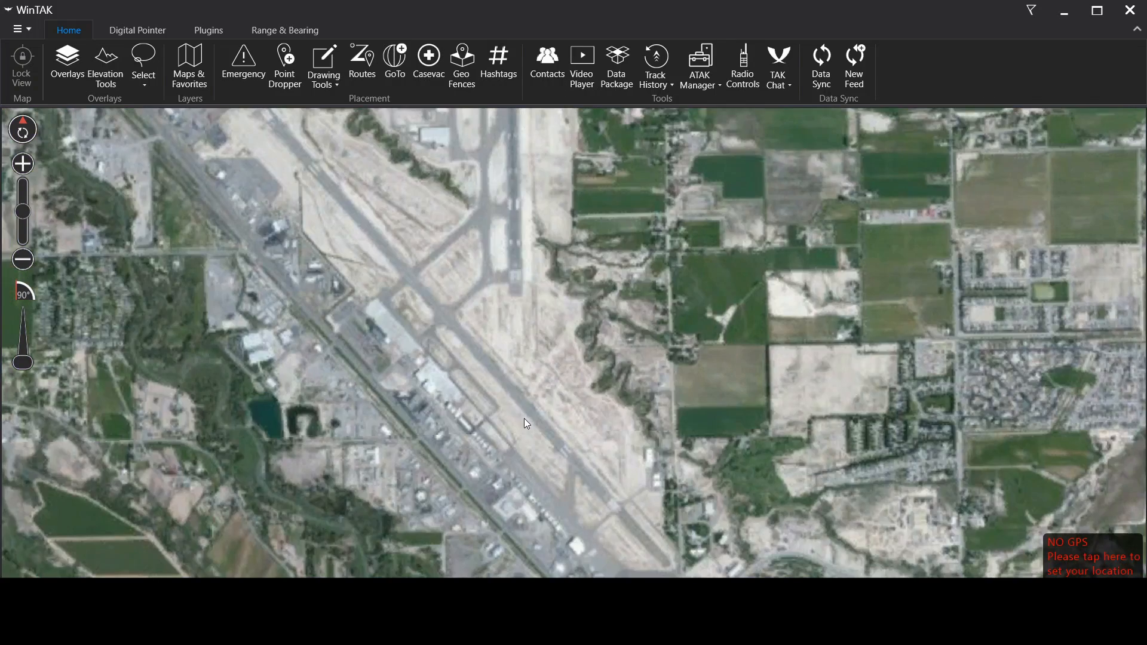
pyautogui.scroll(3, 554, 360)
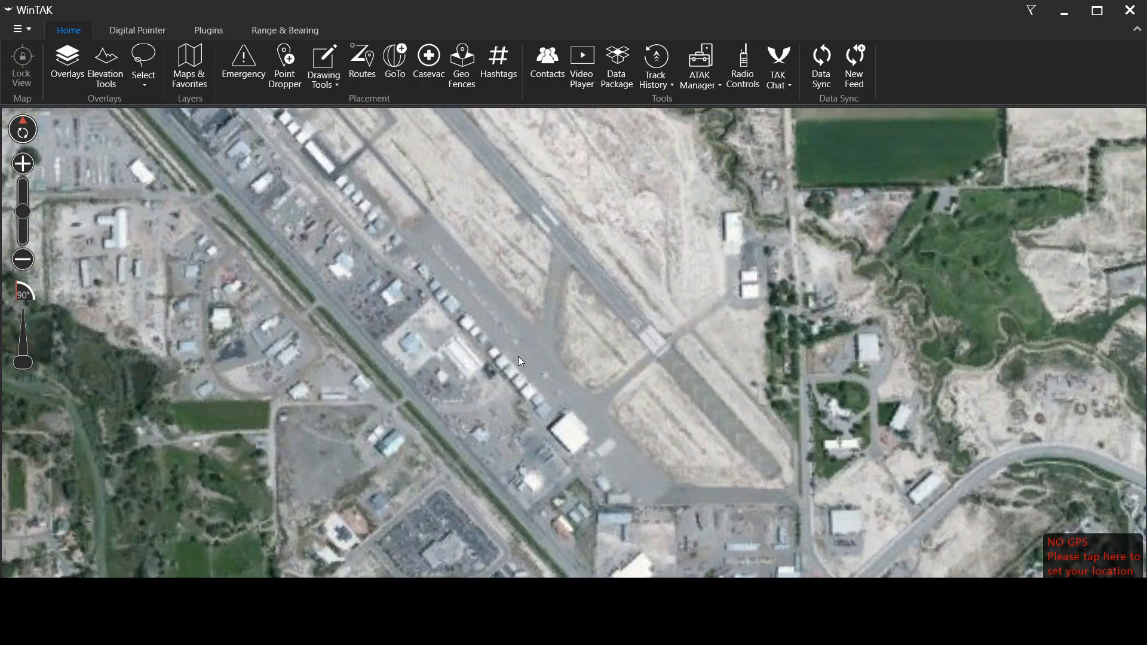
pyautogui.scroll(1, 518, 356)
pyautogui.moveTo(520, 333); pyautogui.dragTo(507, 367)
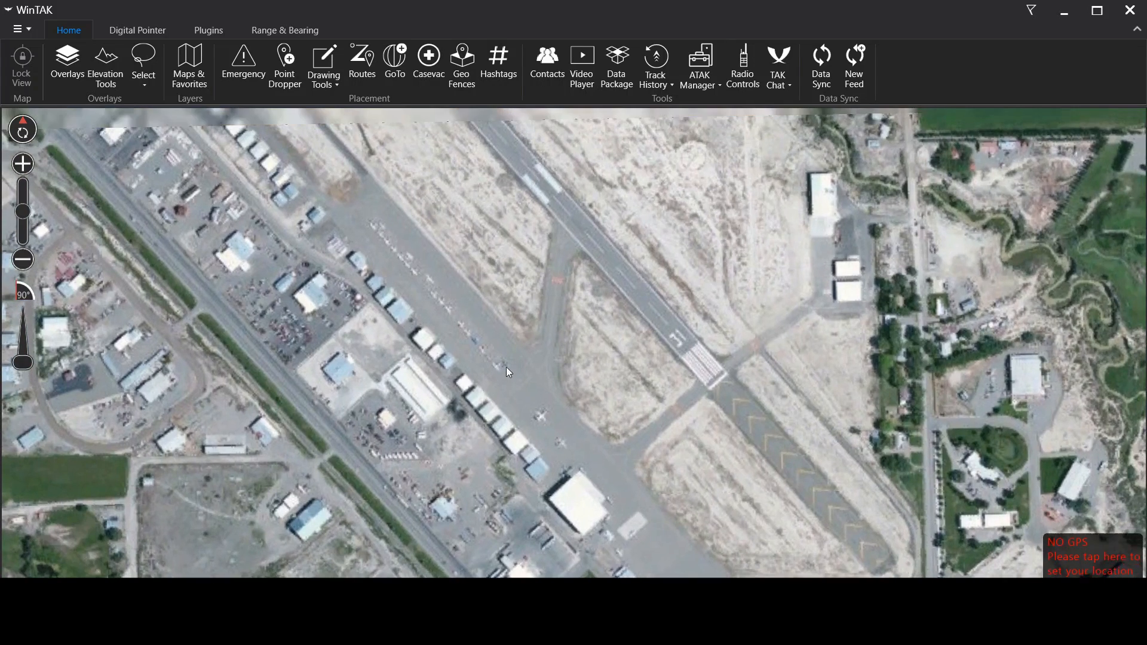
pyautogui.scroll(1, 414, 283)
pyautogui.moveTo(466, 293); pyautogui.dragTo(472, 329)
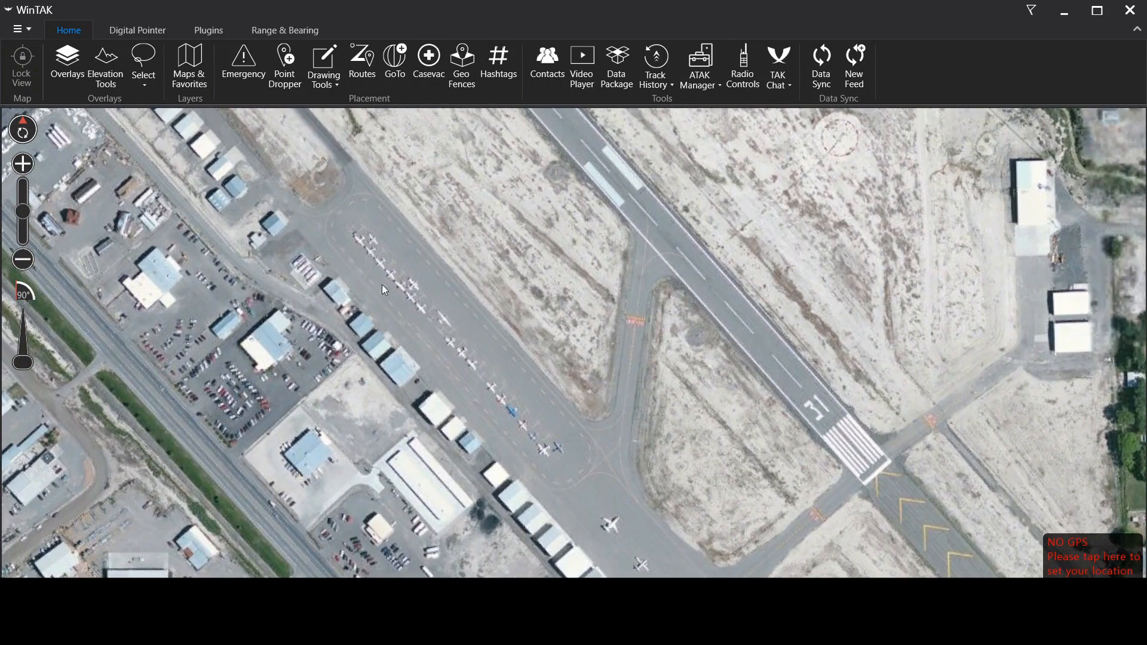
pyautogui.moveTo(403, 332); pyautogui.dragTo(349, 327)
pyautogui.moveTo(406, 354); pyautogui.dragTo(383, 354)
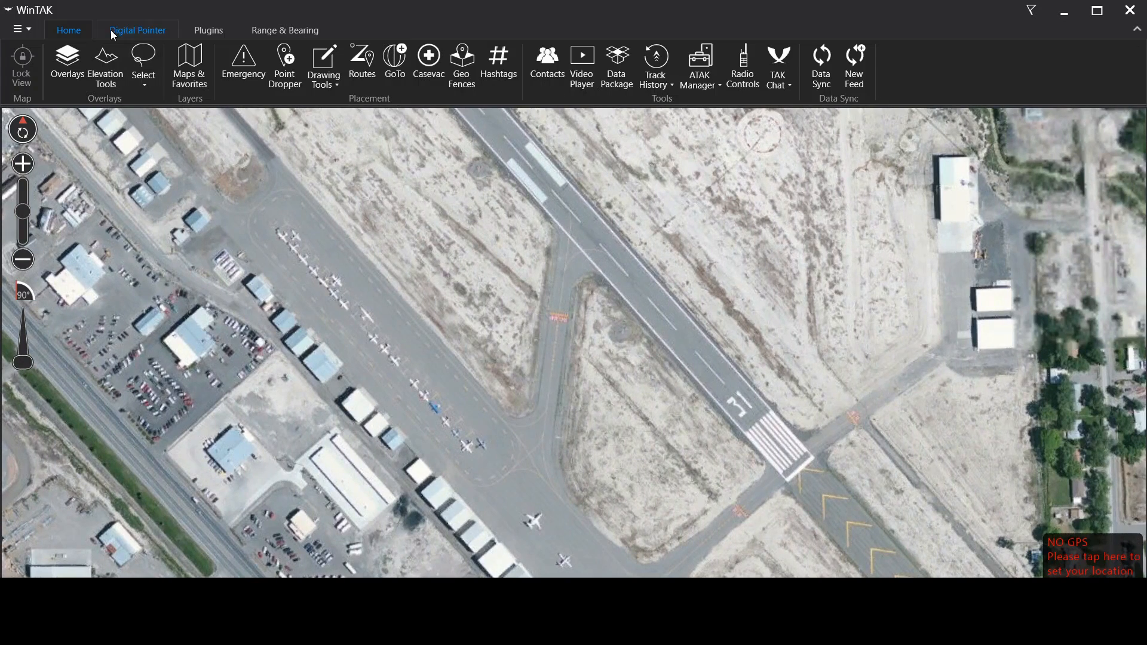
# Set the viewshed intensity to 40% and place a viewshed on the parked-aircraft apron, then close the Elevation Tools
pyautogui.click(105, 71)
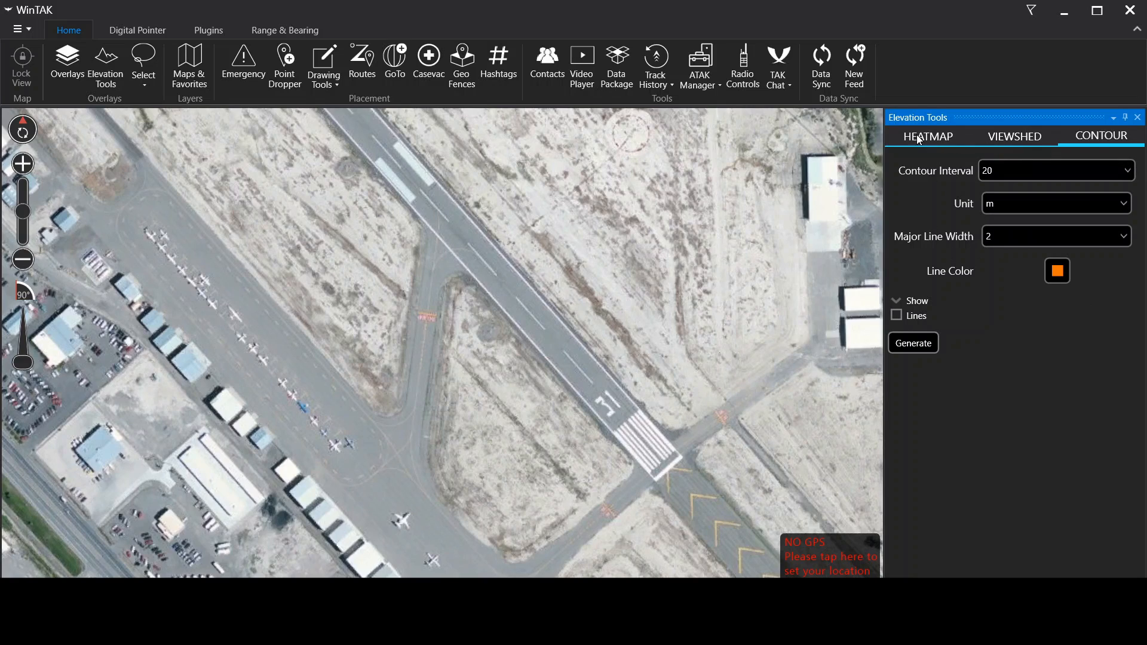
pyautogui.click(1006, 135)
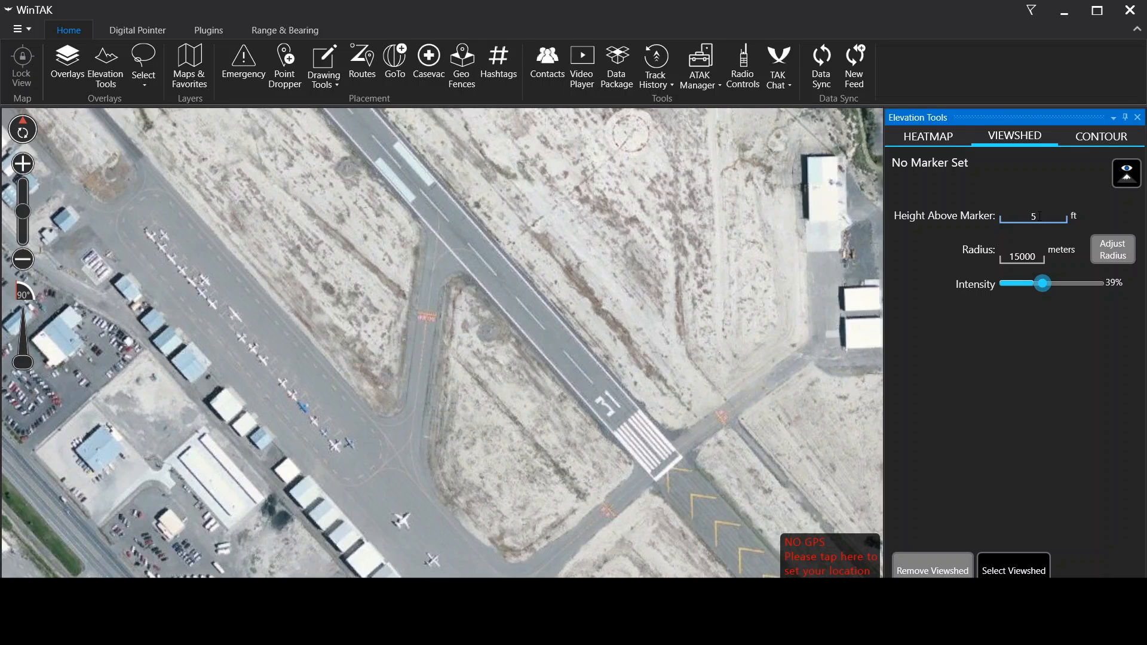
pyautogui.click(1045, 286)
pyautogui.click(1131, 178)
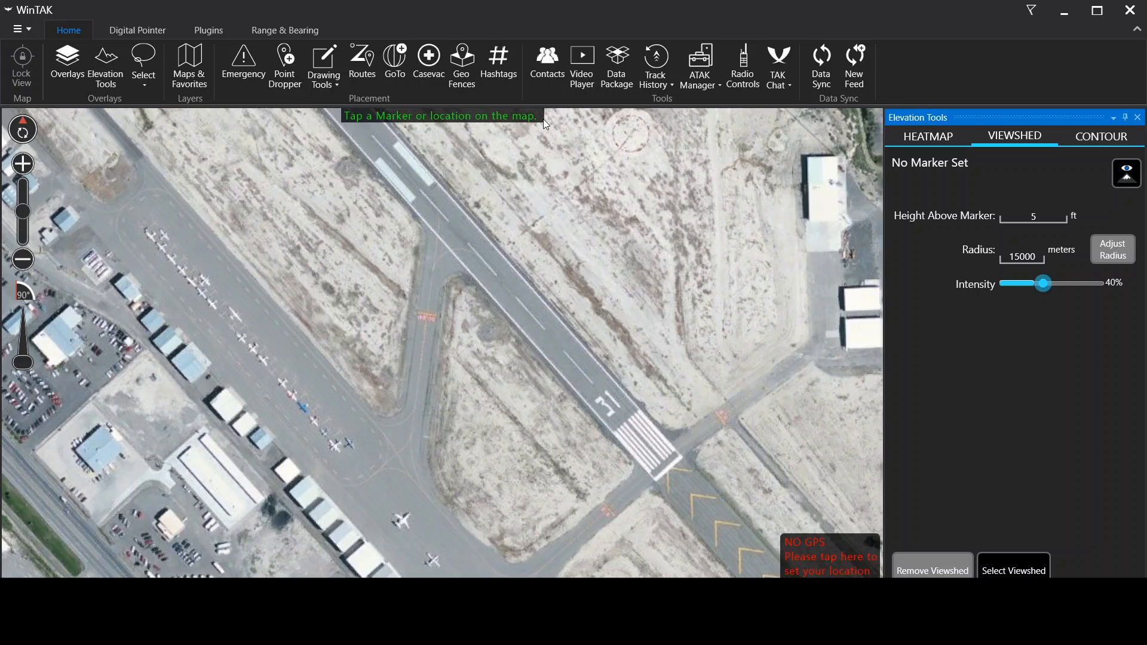
pyautogui.click(264, 357)
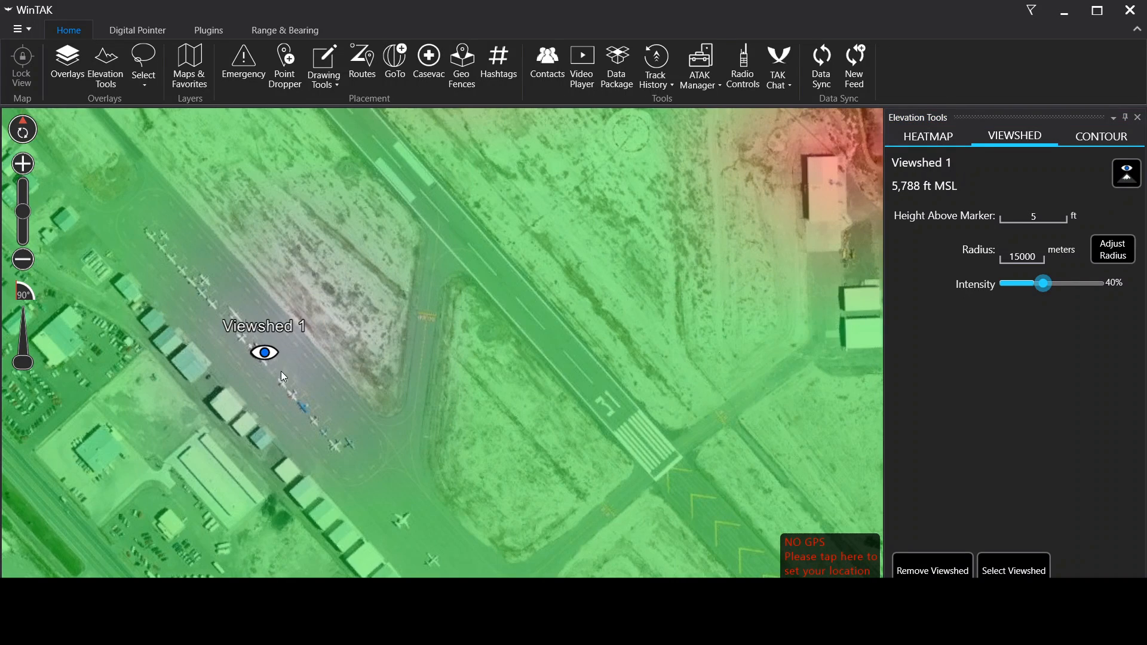
pyautogui.scroll(-5, 317, 253)
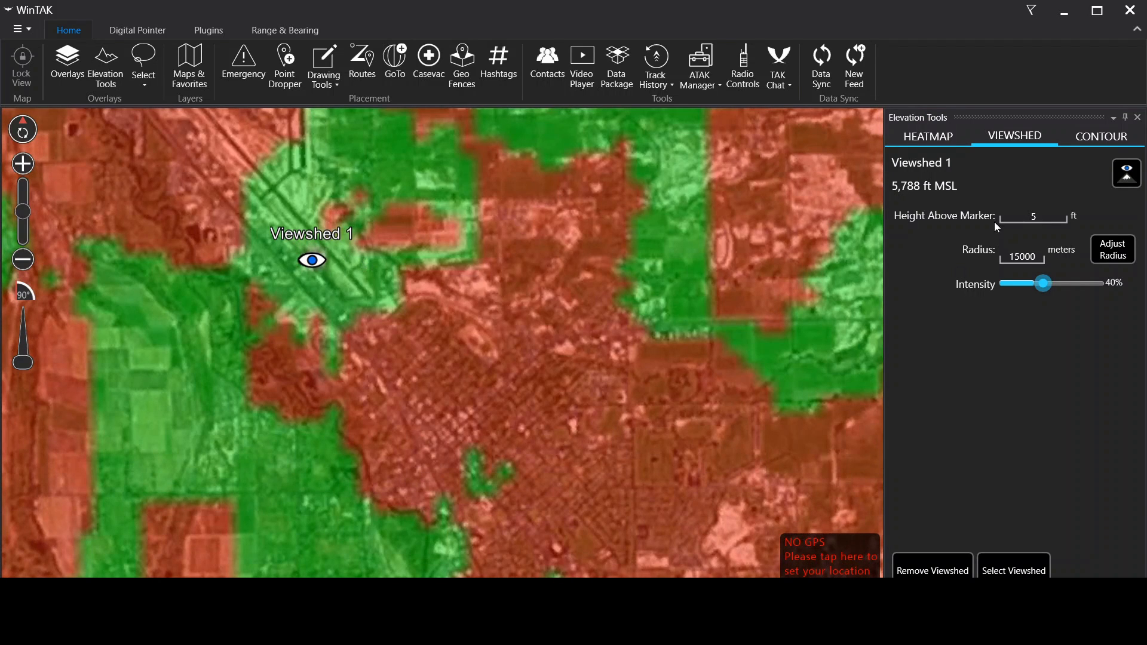
pyautogui.click(1139, 118)
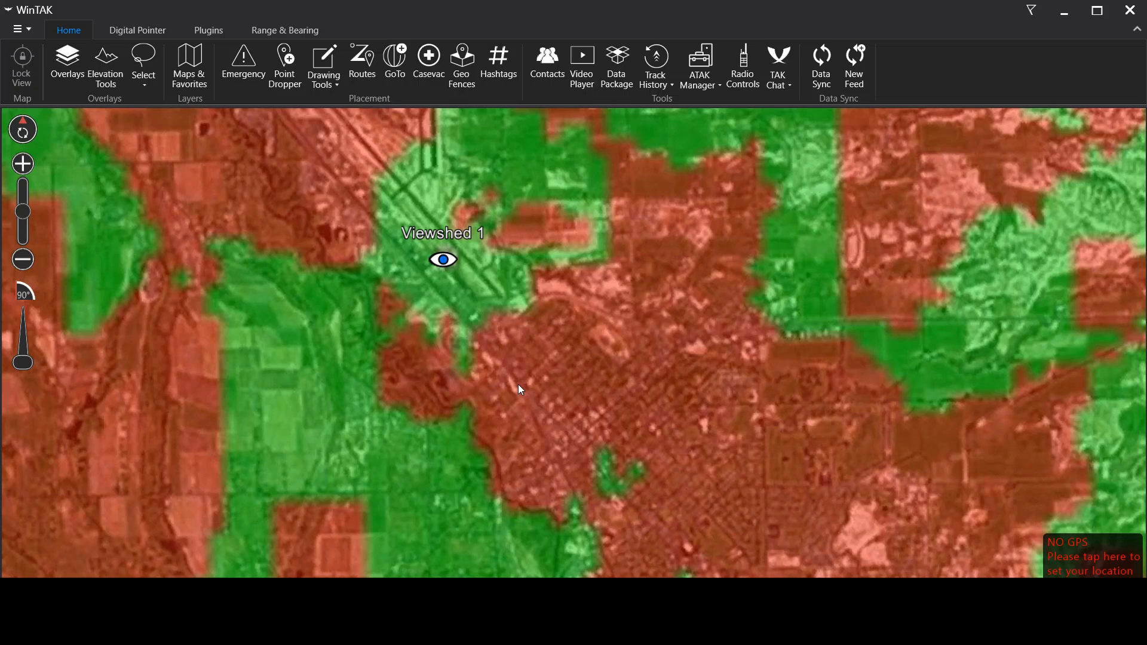
# Examine the Viewshed 1 coverage from the aircraft apron out to its full radius and over the hills beyond the airport
pyautogui.scroll(2, 518, 385)
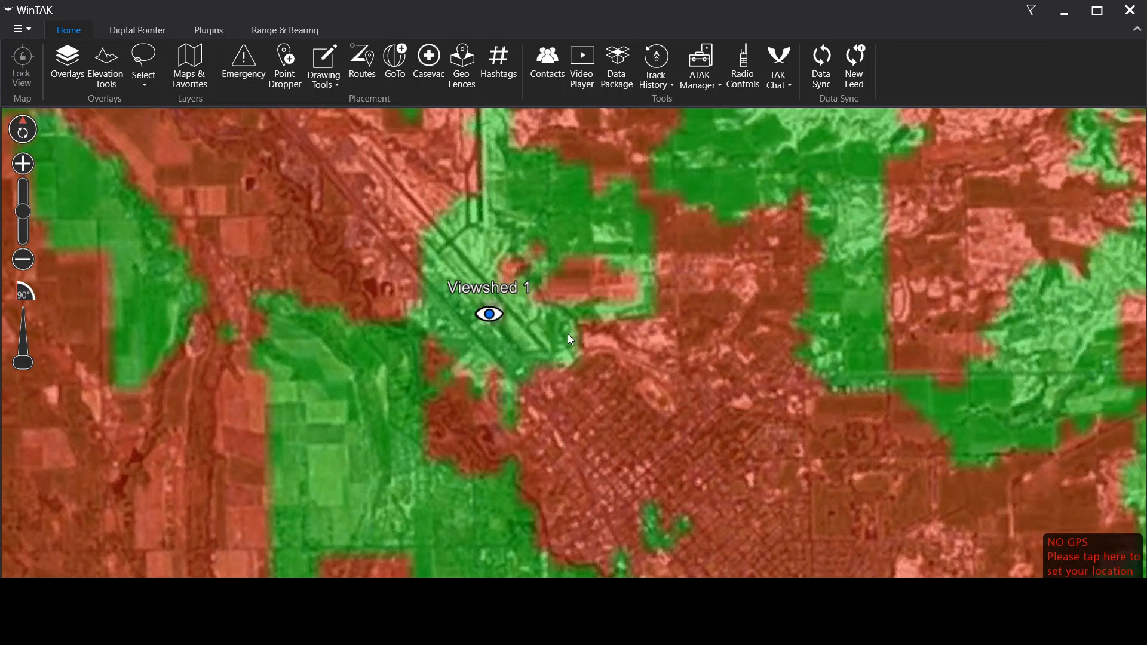
pyautogui.scroll(6, 570, 305)
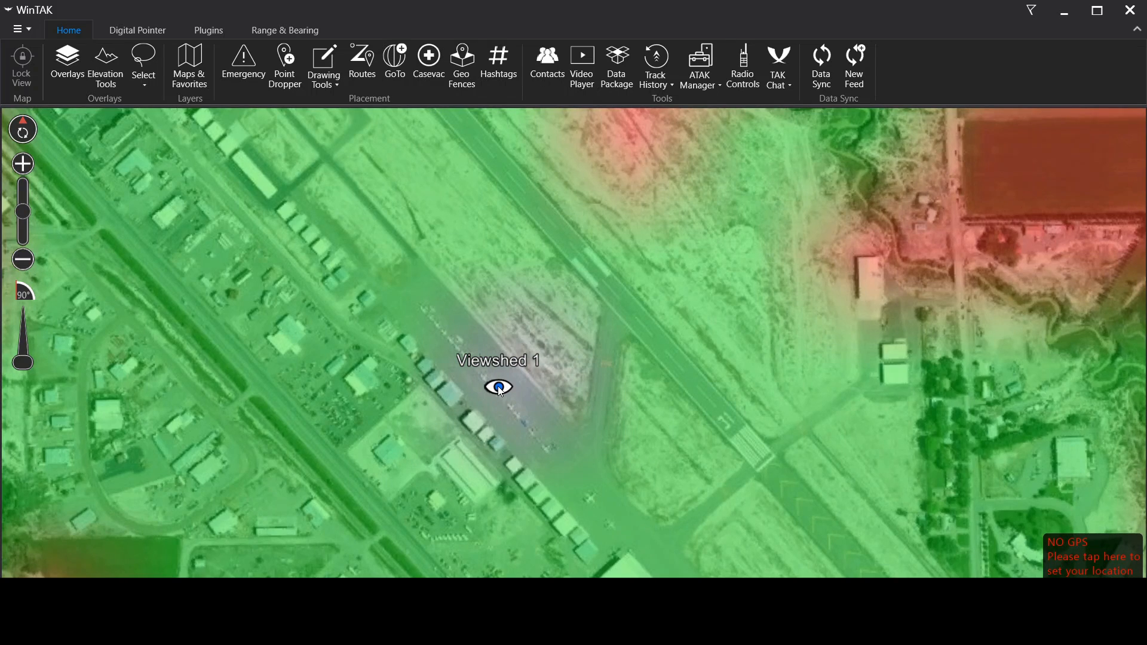
pyautogui.scroll(4, 498, 389)
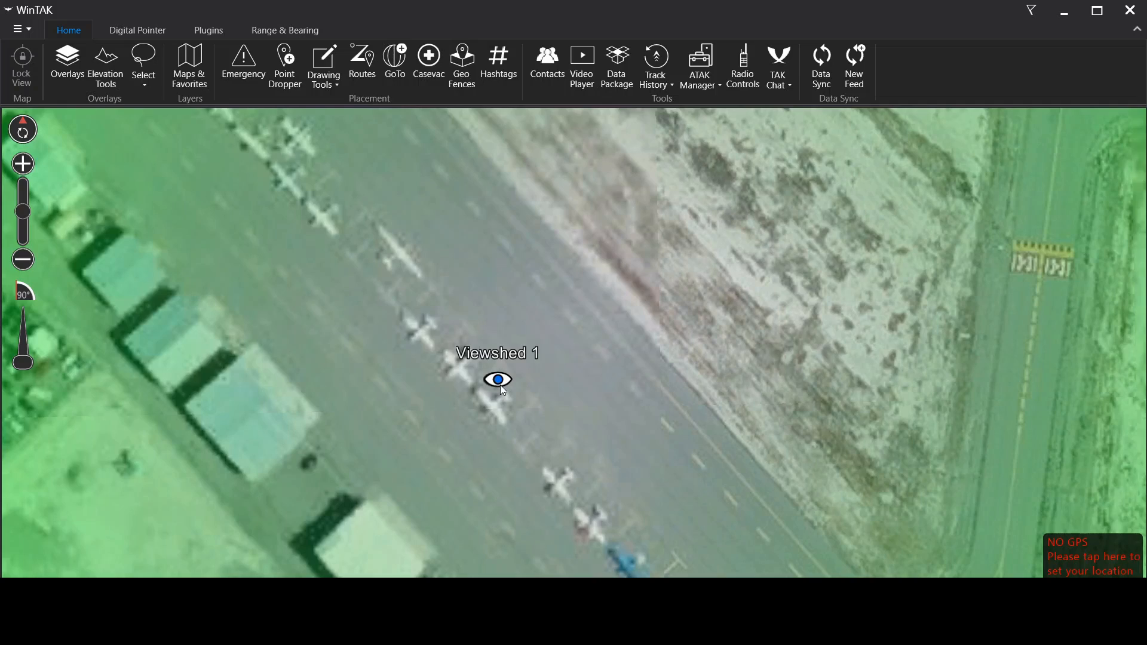
pyautogui.scroll(-8, 498, 381)
pyautogui.scroll(-4, 498, 382)
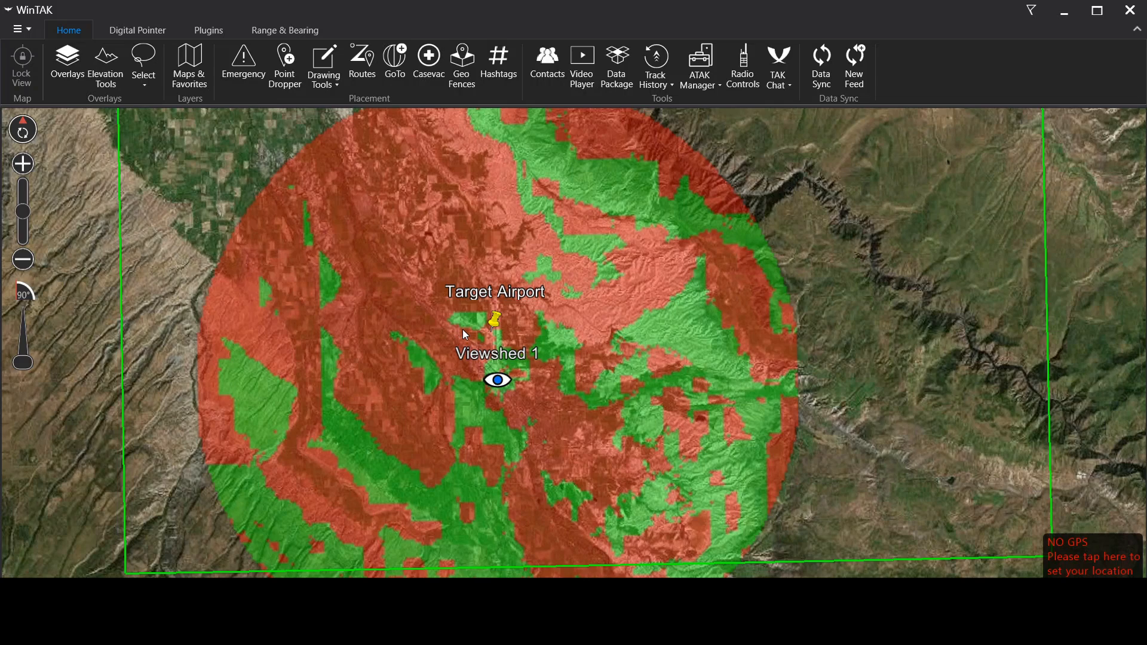
pyautogui.moveTo(548, 307); pyautogui.dragTo(525, 295)
pyautogui.rightClick(525, 296)
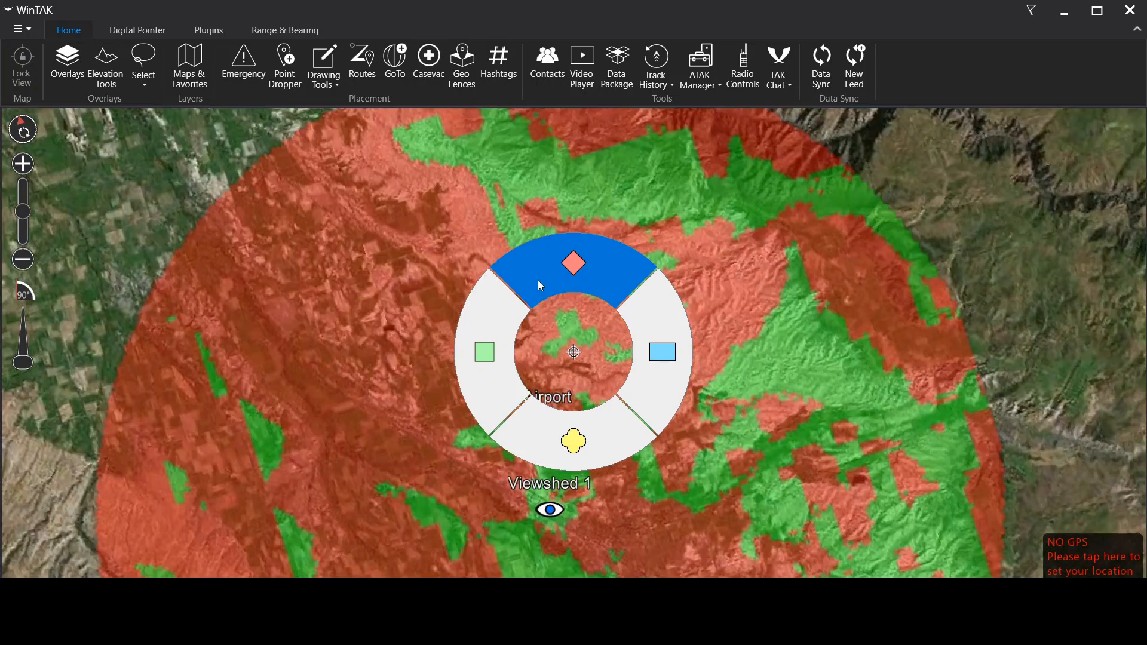
pyautogui.click(737, 353)
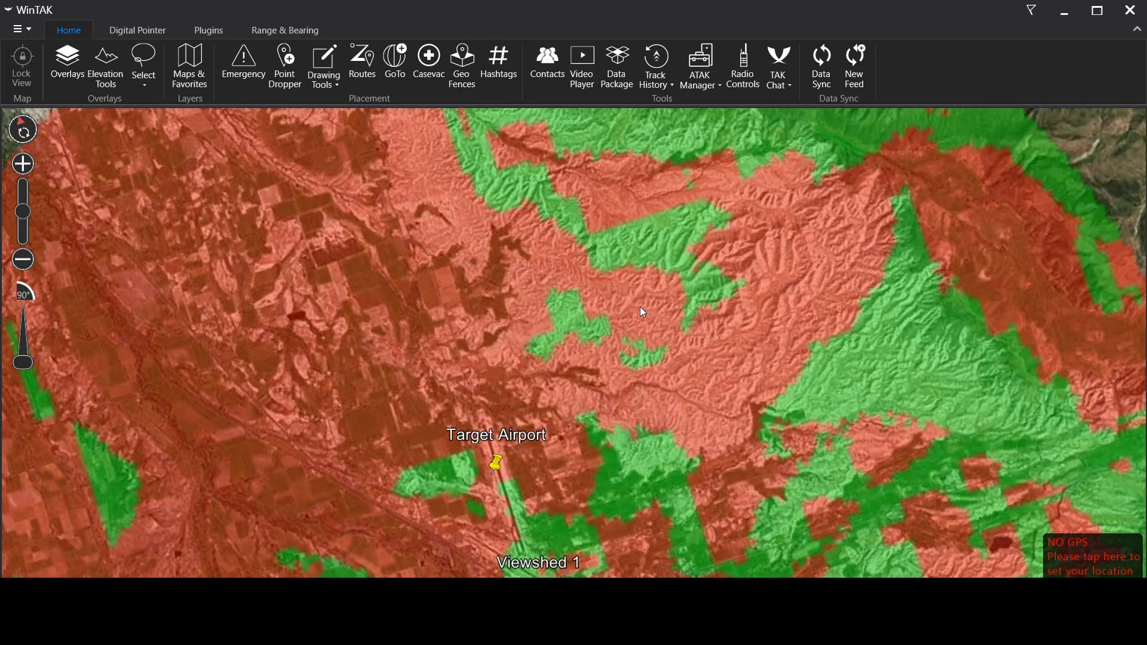
# Inspect the viewshed in a tilted 3D view, comparing visible and hidden ground around the runways and on the surrounding mountain slopes
pyautogui.moveTo(640, 307); pyautogui.dragTo(615, 251)
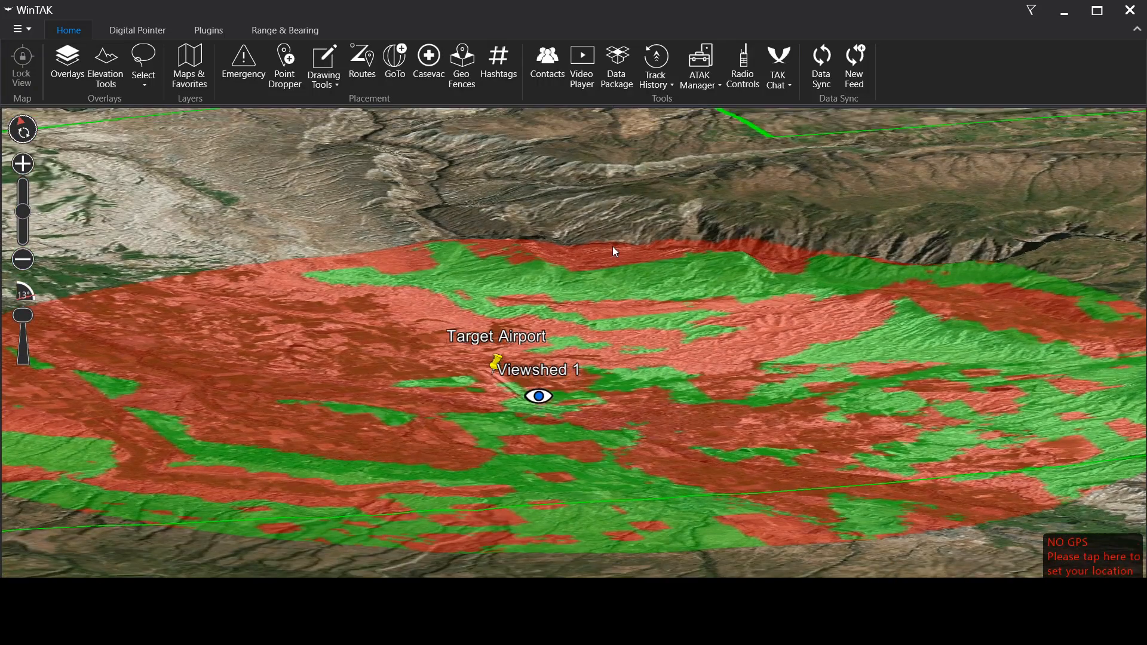
pyautogui.scroll(3, 533, 404)
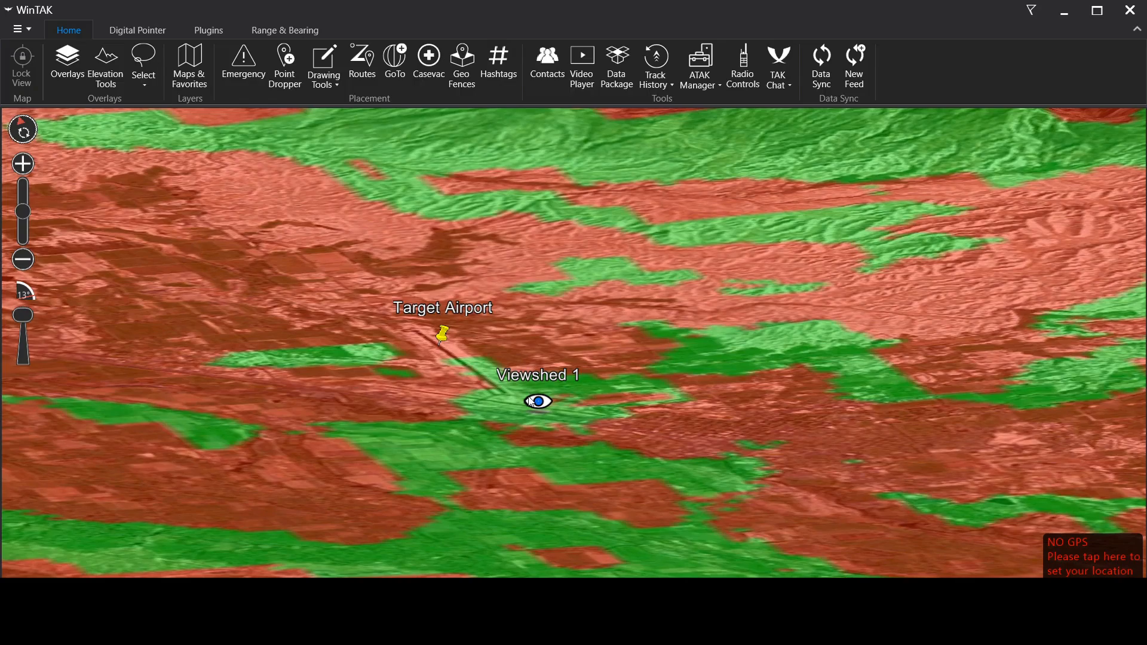
pyautogui.scroll(3, 533, 404)
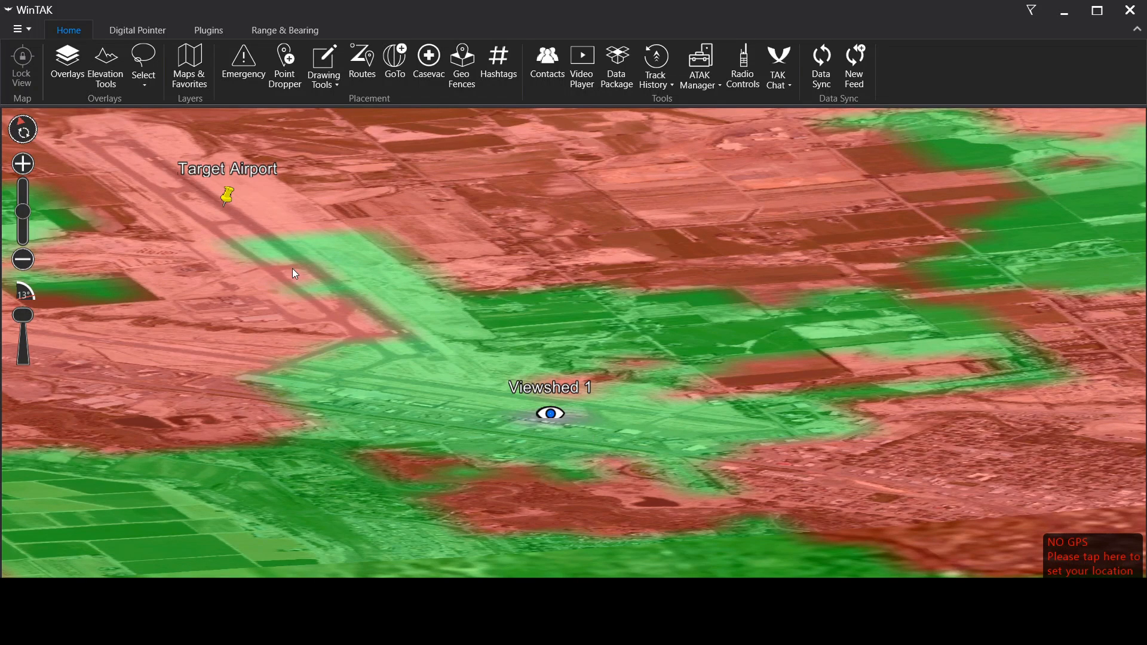
pyautogui.moveTo(293, 273); pyautogui.dragTo(649, 305)
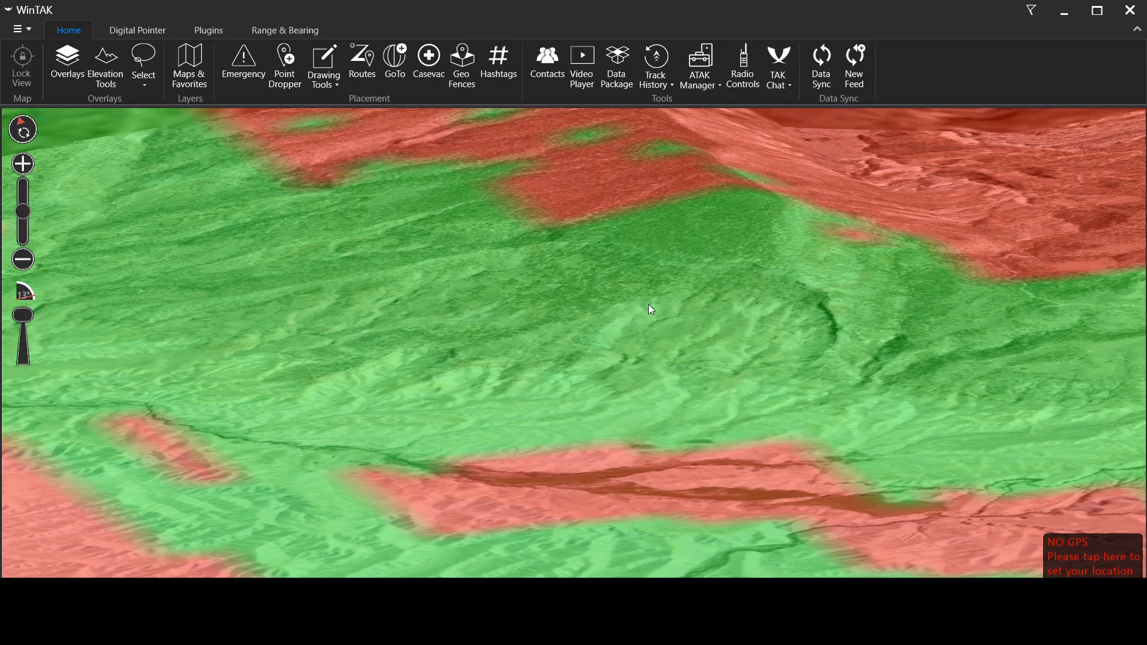
pyautogui.moveTo(648, 304); pyautogui.dragTo(684, 316)
pyautogui.moveTo(478, 273); pyautogui.dragTo(811, 332)
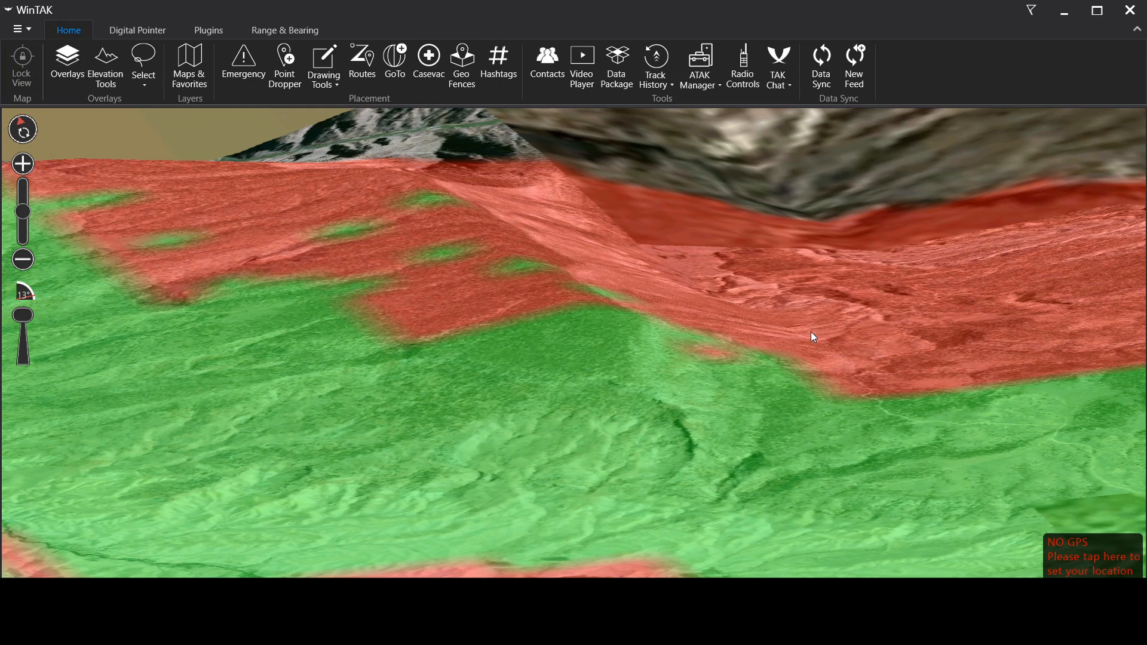
pyautogui.moveTo(812, 335); pyautogui.dragTo(621, 292)
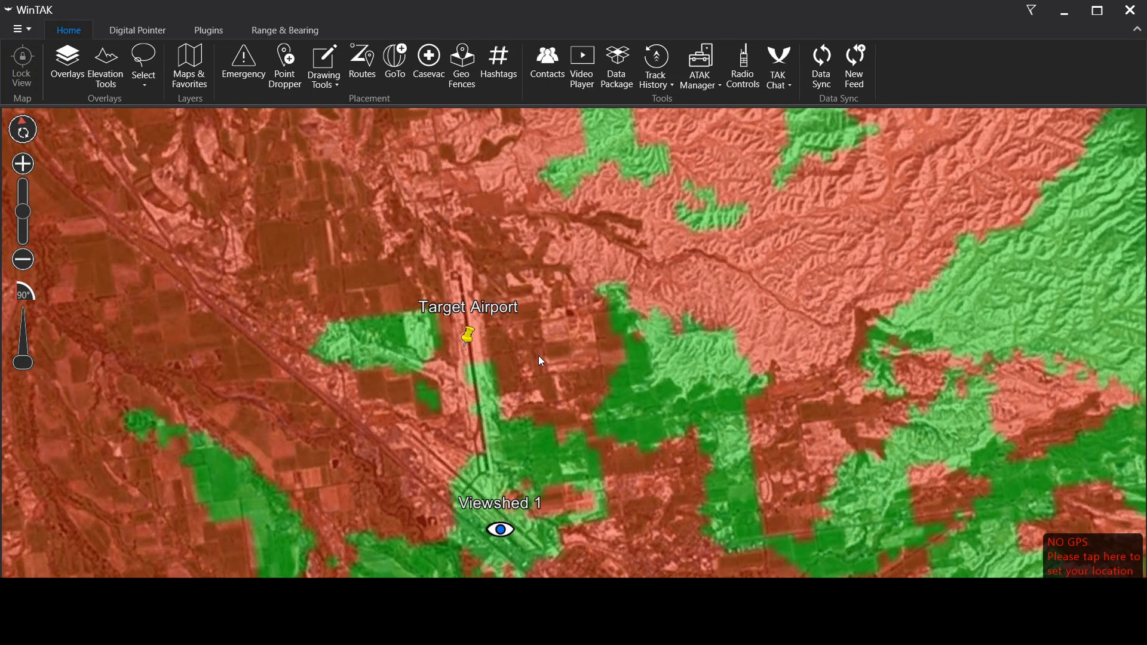
# Remove Viewshed 1 from the map using the Elevation Tools
pyautogui.moveTo(540, 362); pyautogui.dragTo(552, 372)
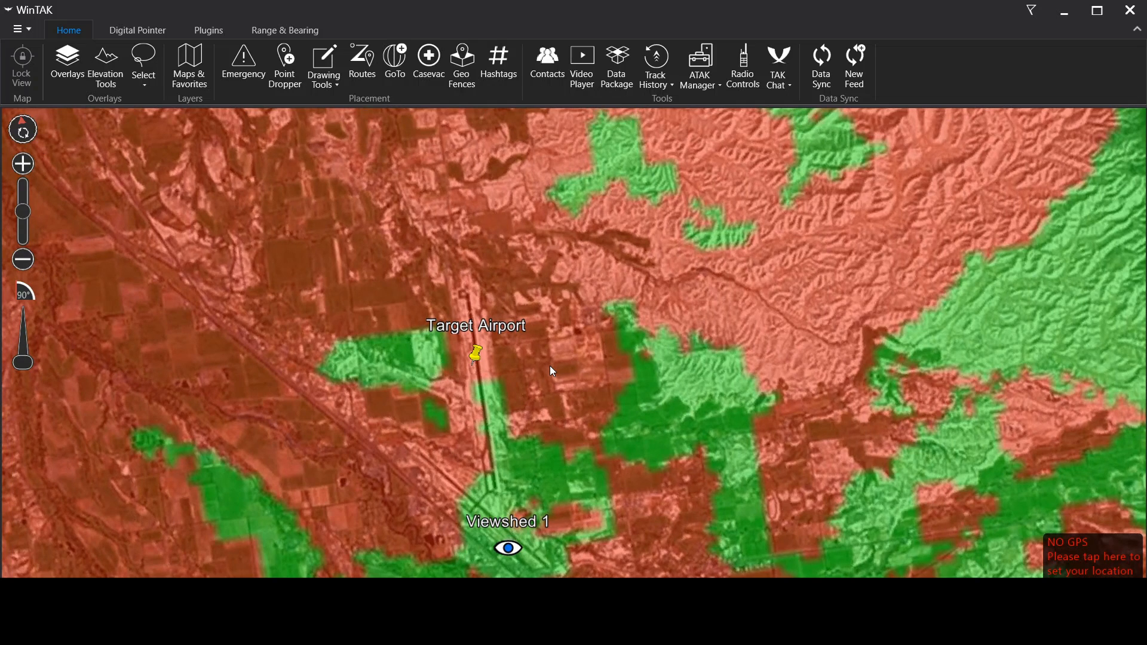
pyautogui.scroll(-3, 549, 366)
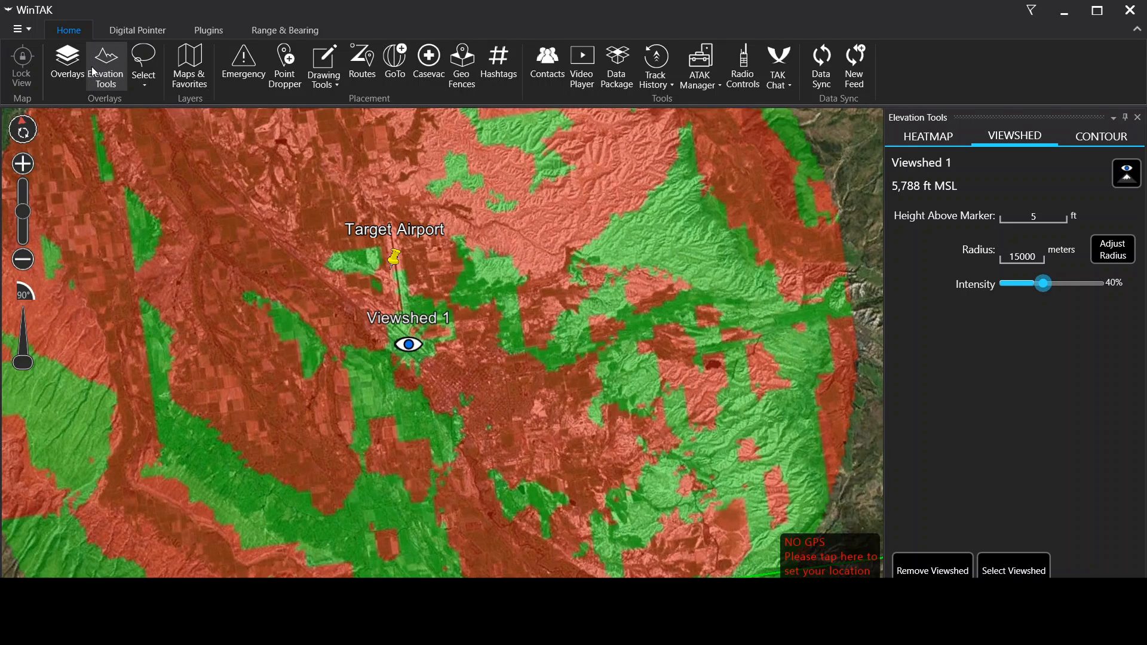
pyautogui.click(92, 66)
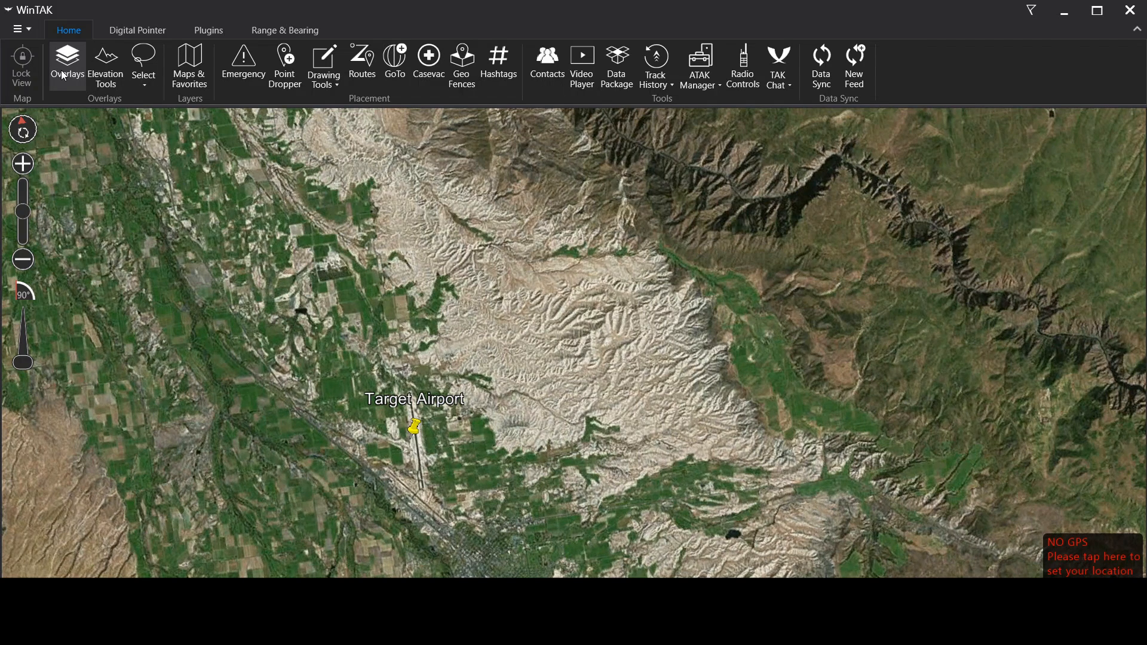
# Open the Spot Map markers in the Overlay Manager and bring the Possible LP/OP Site marker into view
pyautogui.click(66, 68)
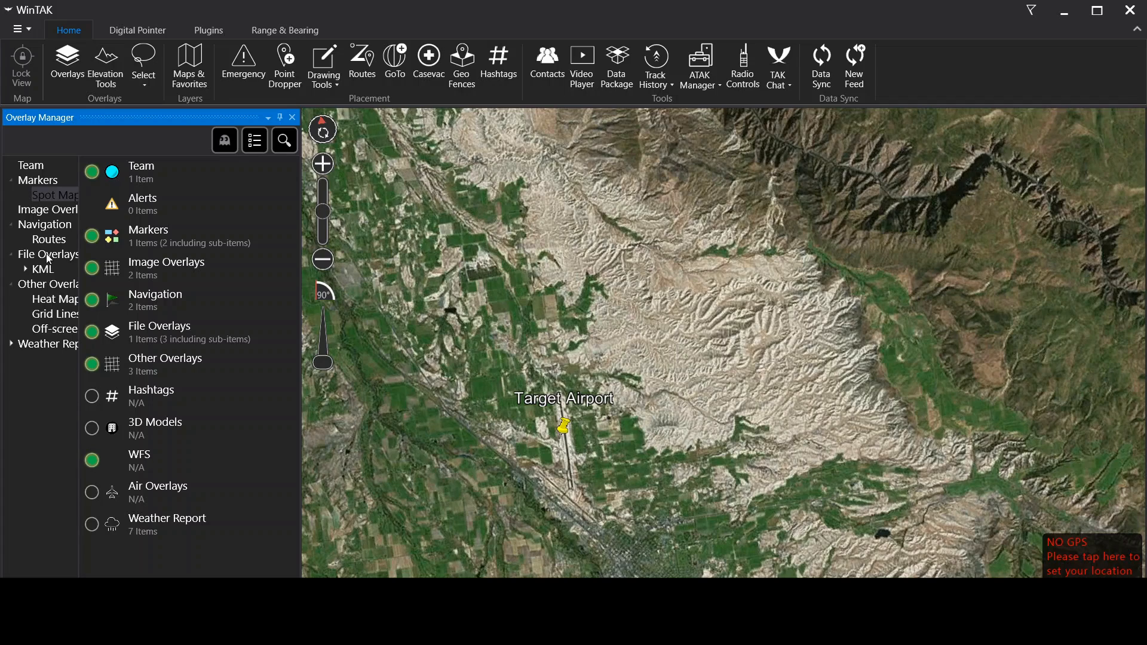
pyautogui.click(50, 200)
pyautogui.click(96, 178)
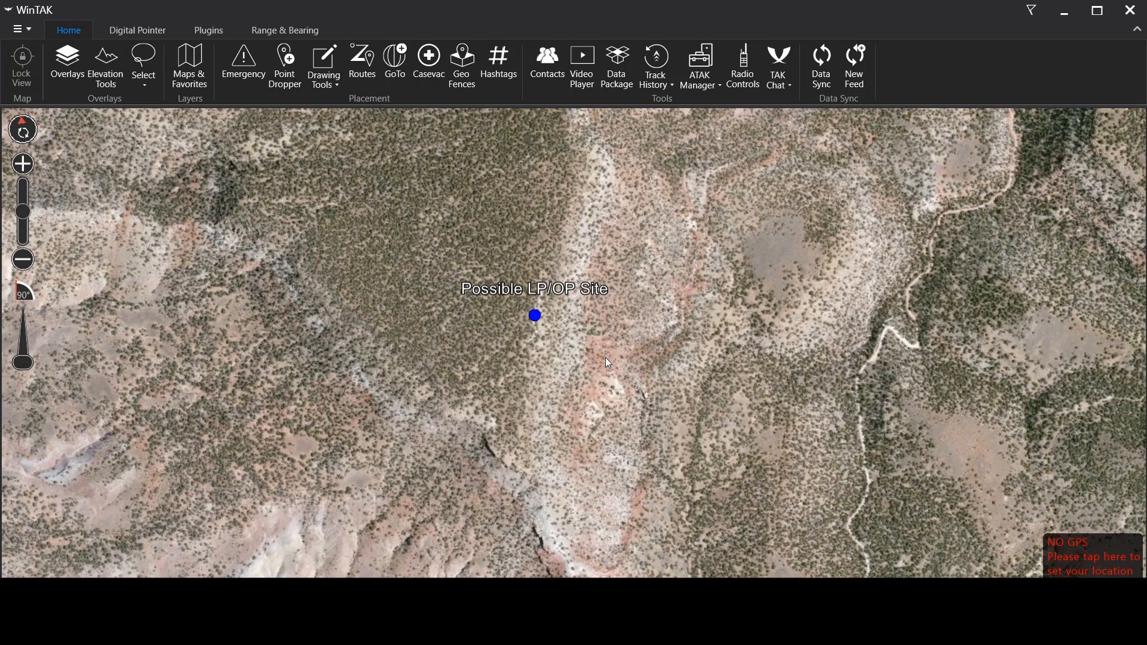
# Study the ridge, slopes and nearby tracks around the Possible LP/OP Site marker in a tilted 3D view
pyautogui.moveTo(606, 359); pyautogui.dragTo(596, 310)
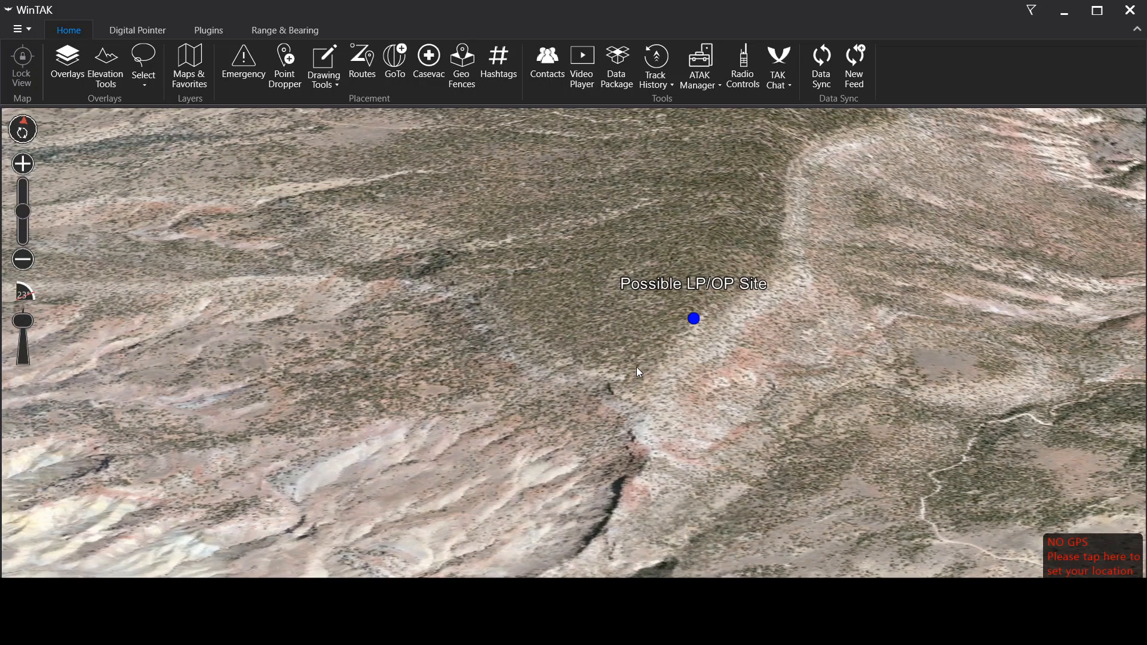
pyautogui.rightClick(637, 370)
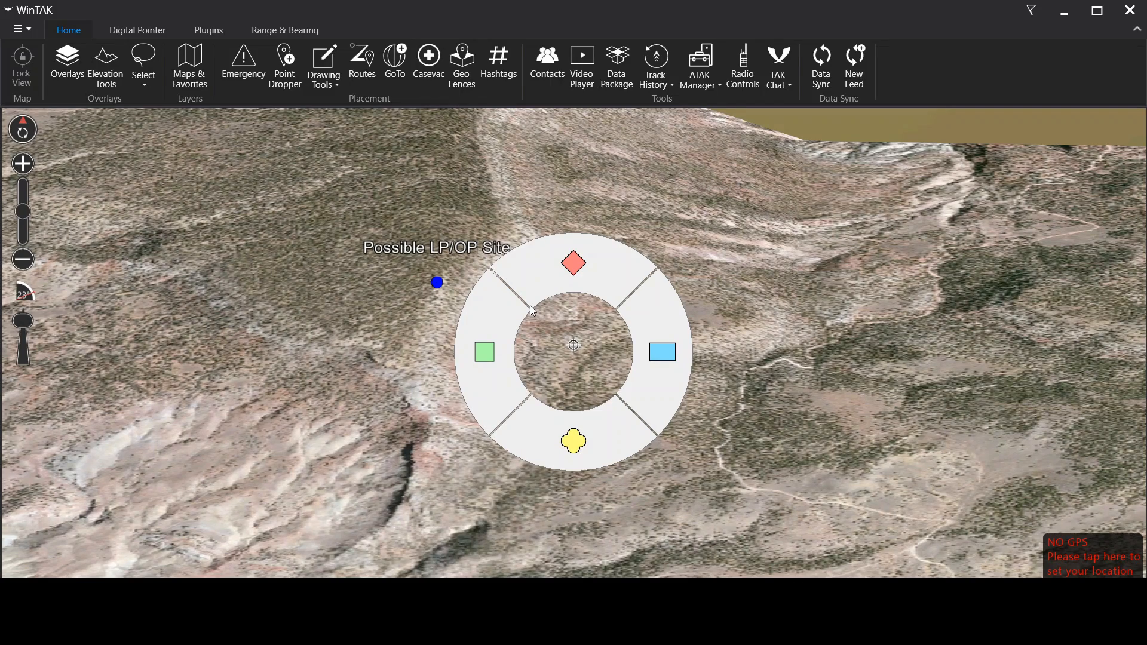
pyautogui.moveTo(529, 306); pyautogui.dragTo(460, 328)
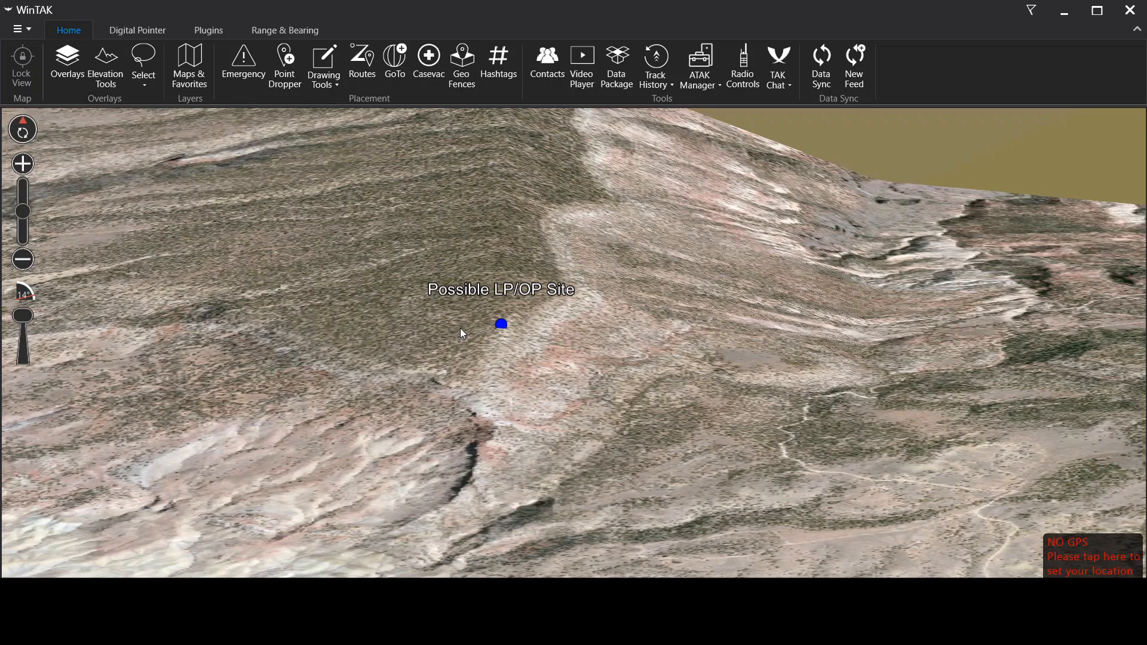
pyautogui.moveTo(461, 332); pyautogui.dragTo(508, 357)
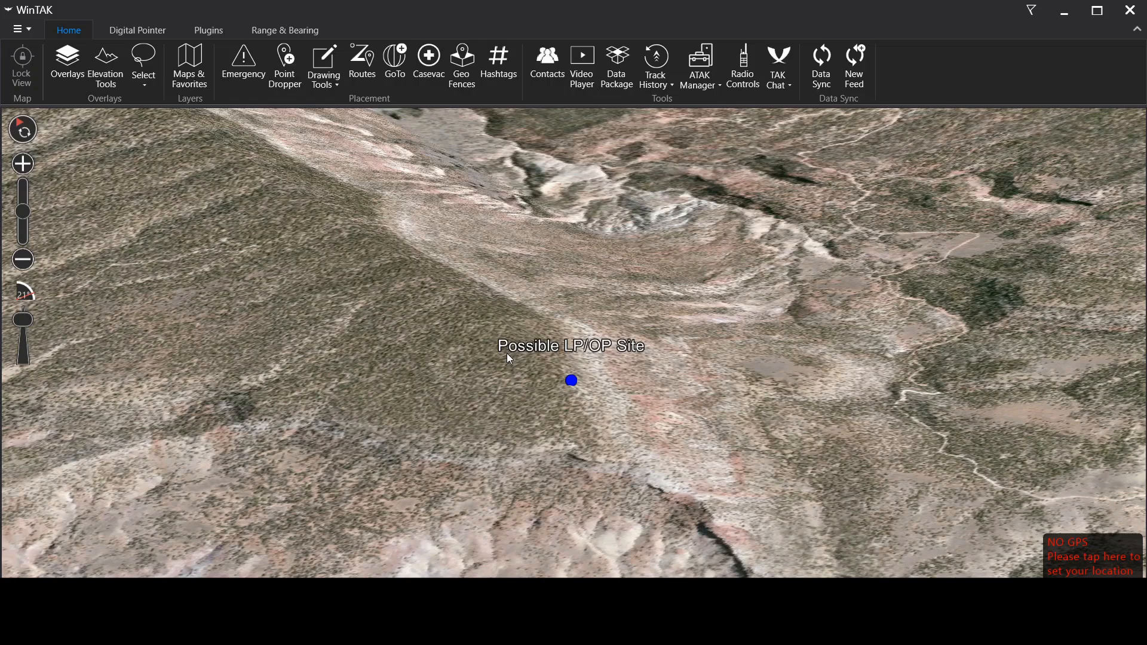
pyautogui.moveTo(506, 353); pyautogui.dragTo(499, 340)
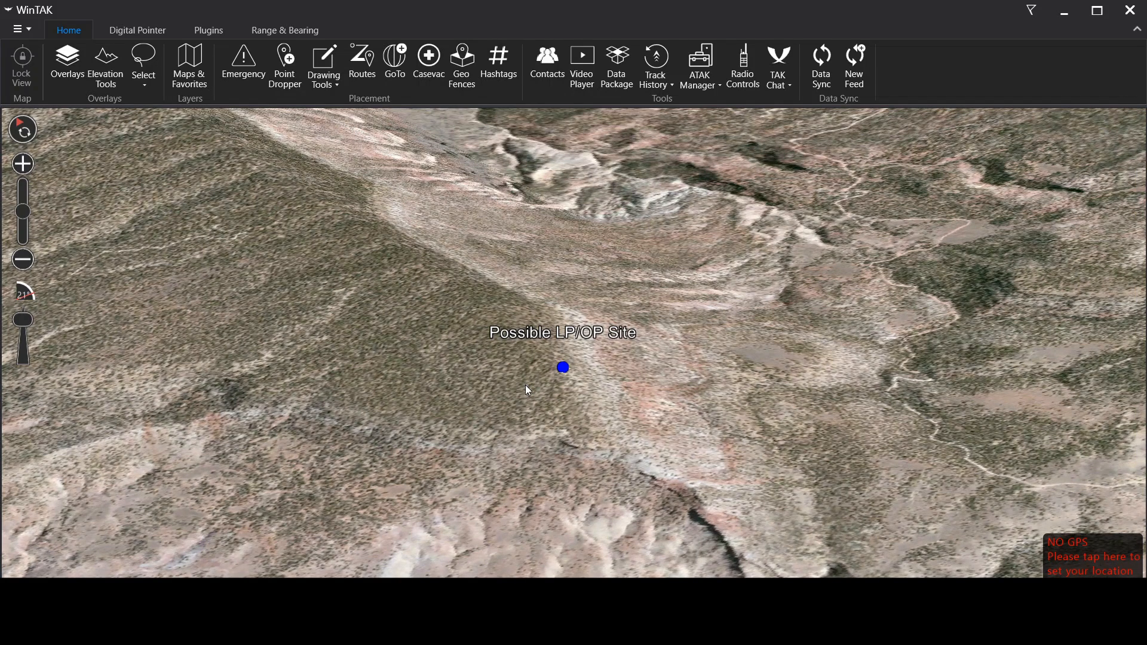
pyautogui.moveTo(525, 385); pyautogui.dragTo(510, 393)
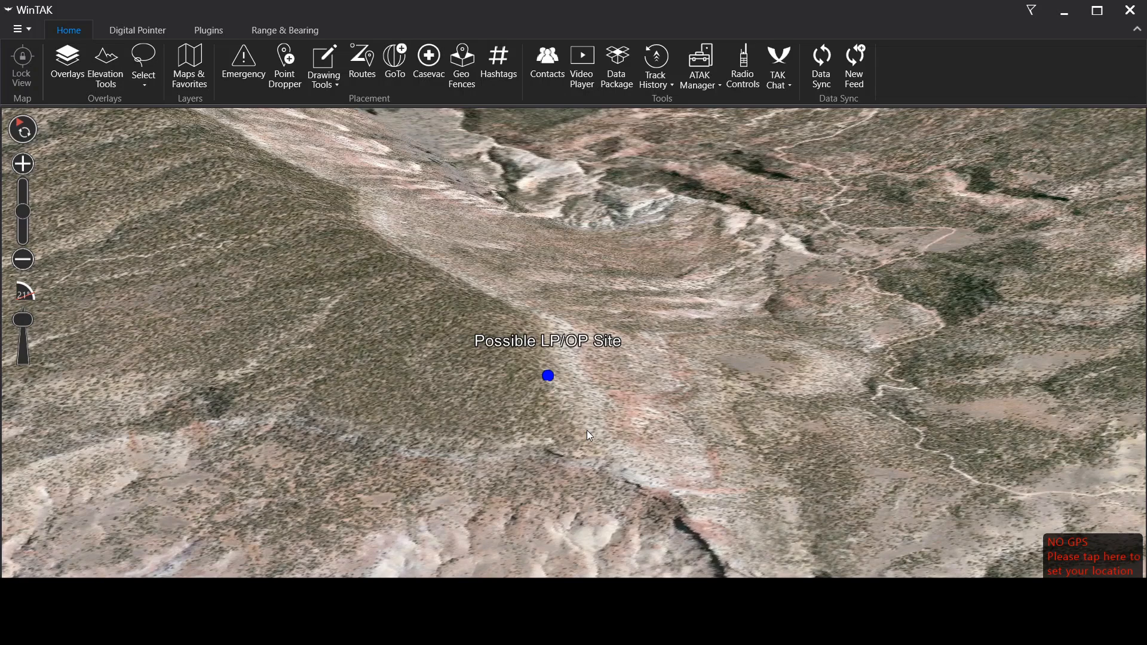
# Create a viewshed at the Possible LP/OP Site marker, 5 ft above the marker with a 15000 m radius, and examine its coverage
pyautogui.click(108, 65)
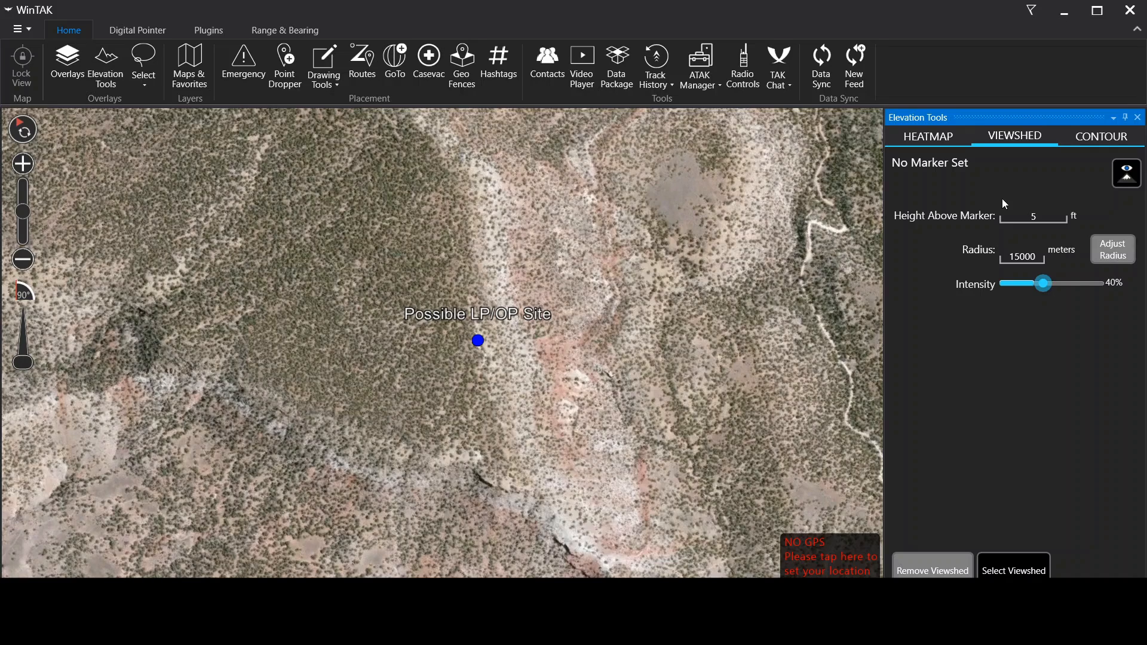
pyautogui.scroll(3, 469, 336)
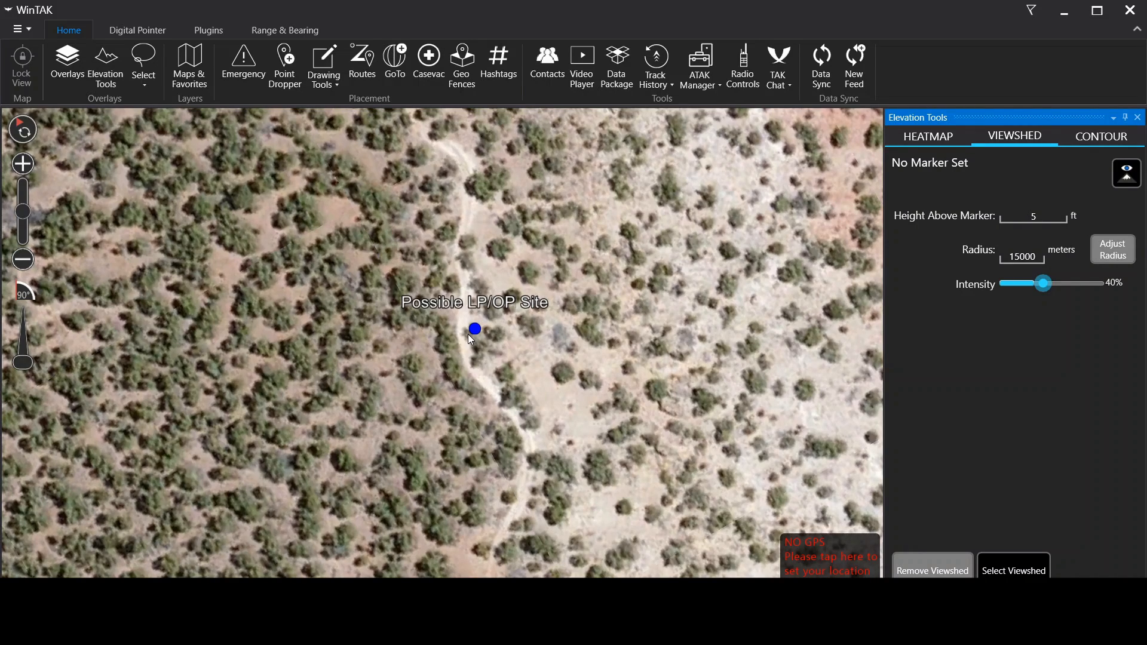
pyautogui.moveTo(468, 335); pyautogui.dragTo(573, 337)
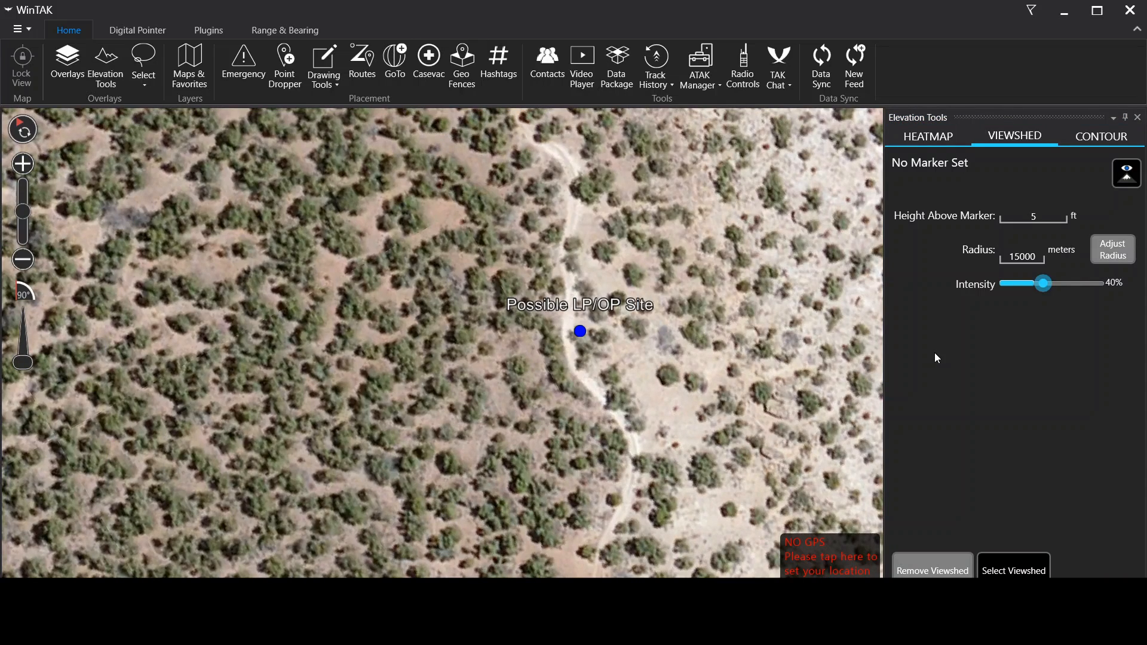
pyautogui.click(935, 354)
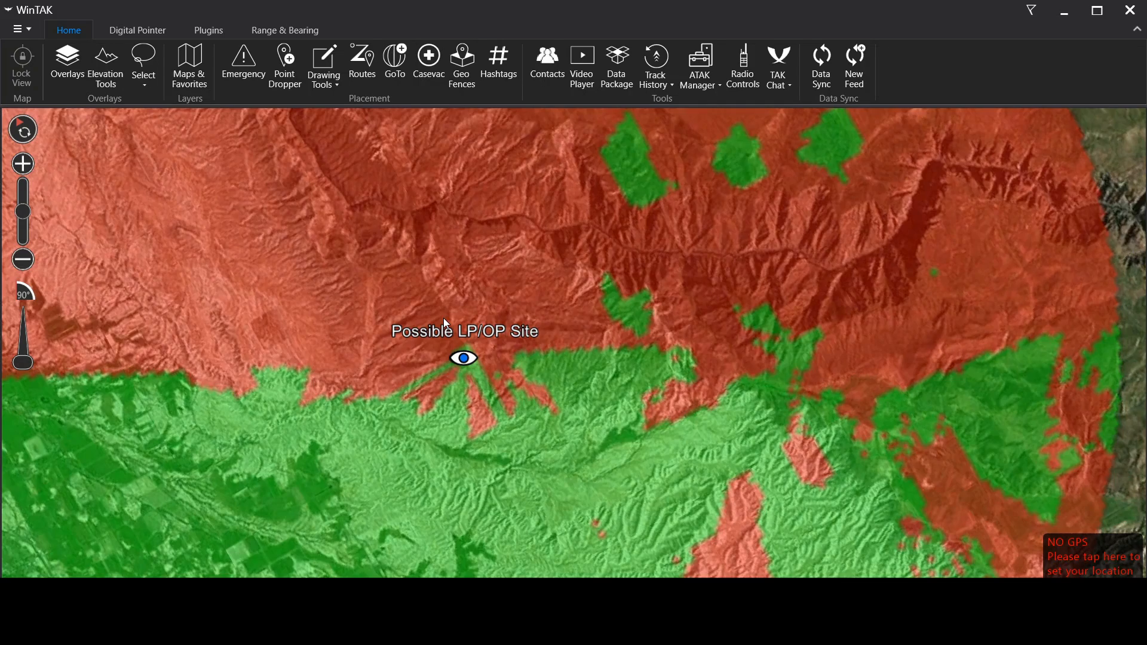
pyautogui.moveTo(443, 318); pyautogui.dragTo(458, 385)
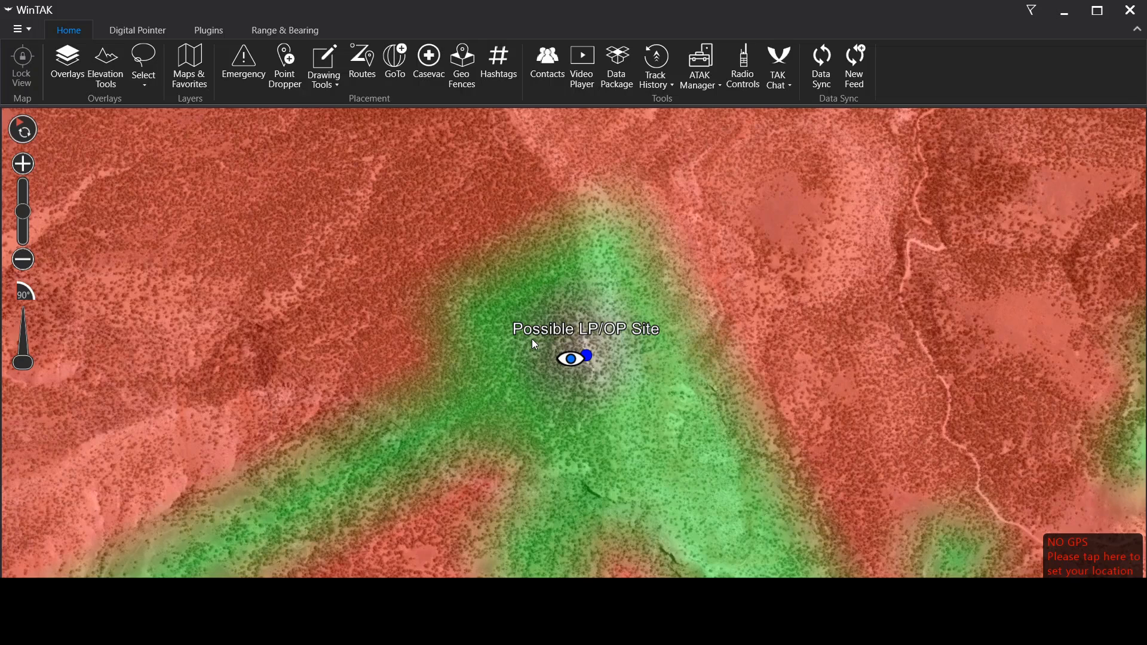
pyautogui.moveTo(643, 311); pyautogui.dragTo(490, 305)
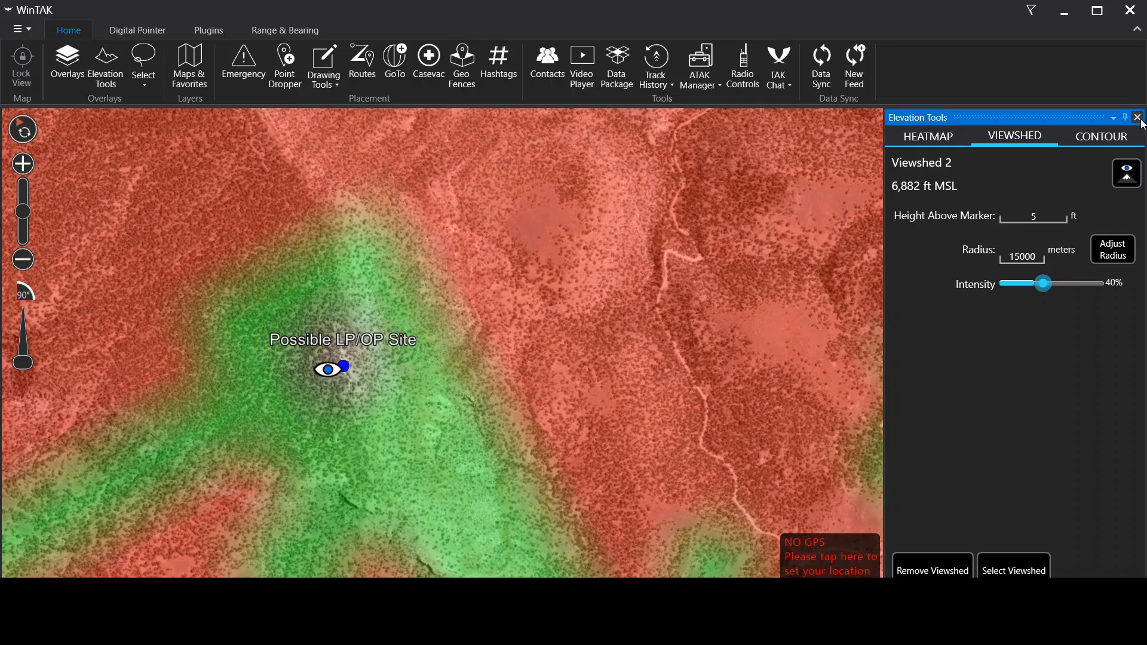
# Generate contour lines at a 20 m interval around the Possible LP/OP Site and change their color to yellow
pyautogui.click(1103, 137)
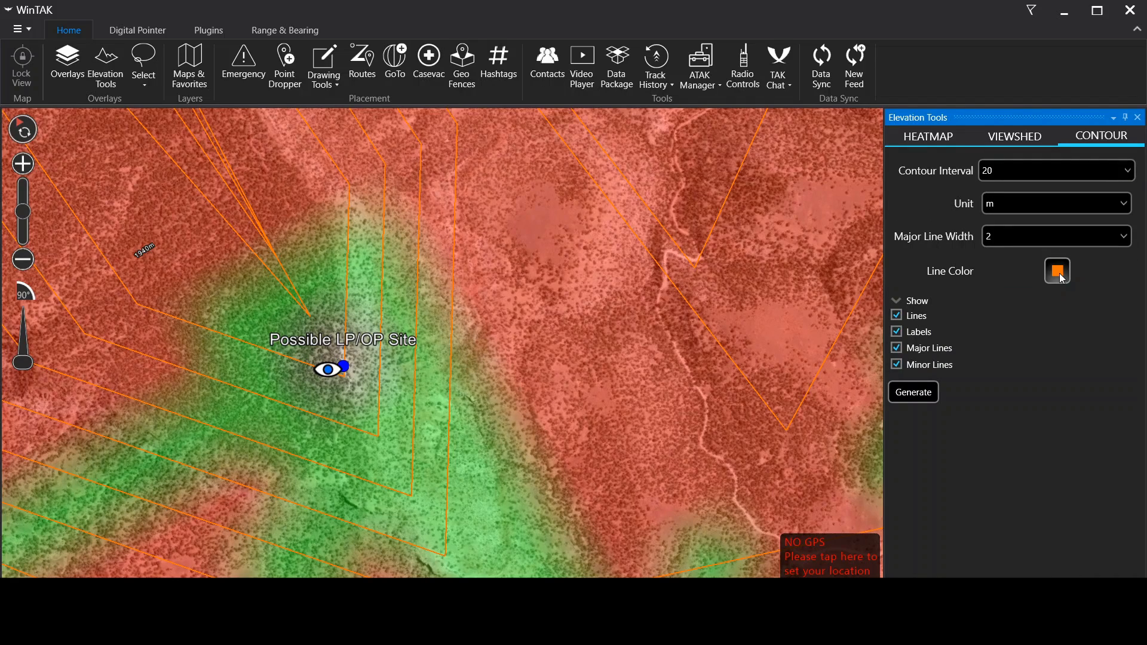
pyautogui.click(1063, 279)
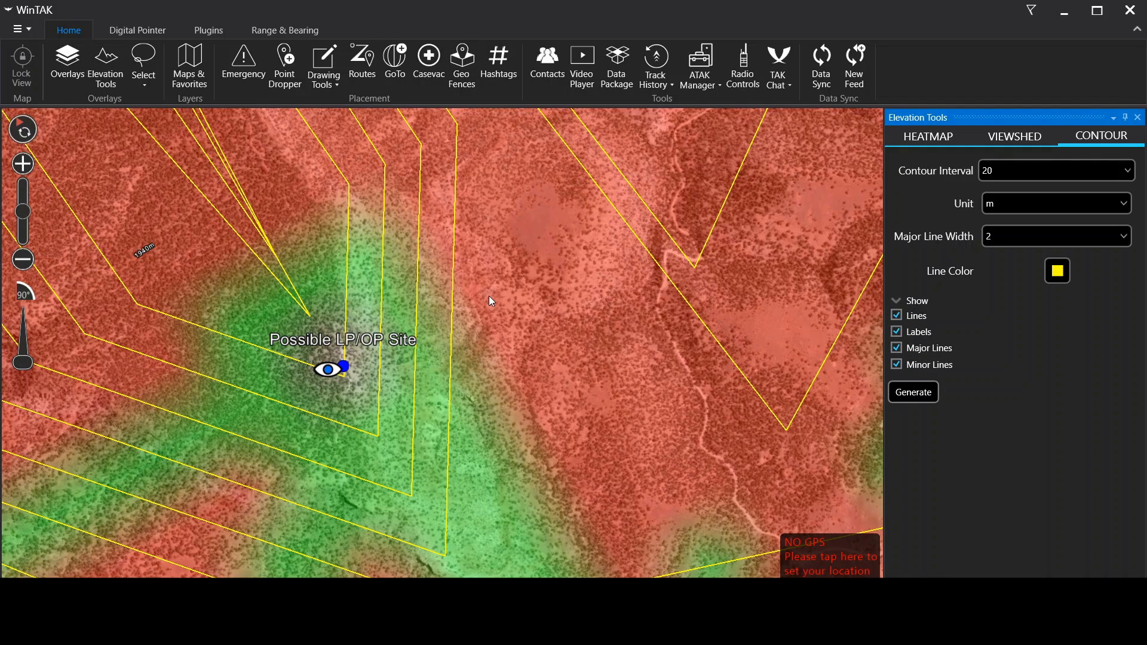
pyautogui.moveTo(488, 295); pyautogui.dragTo(627, 317)
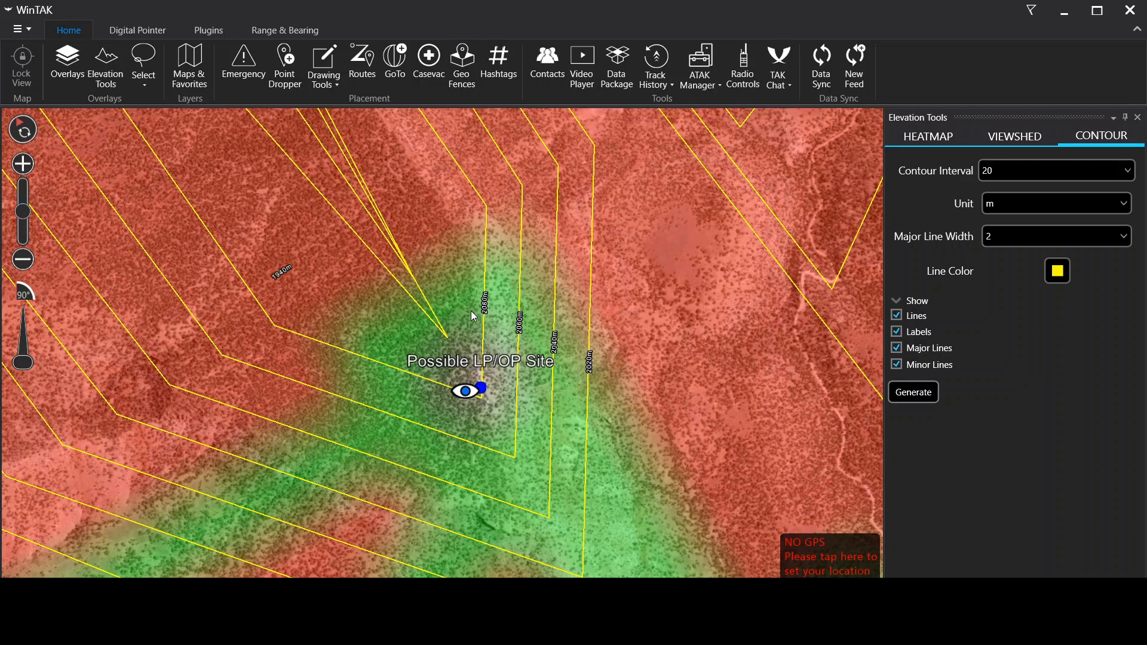
pyautogui.scroll(-3, 528, 335)
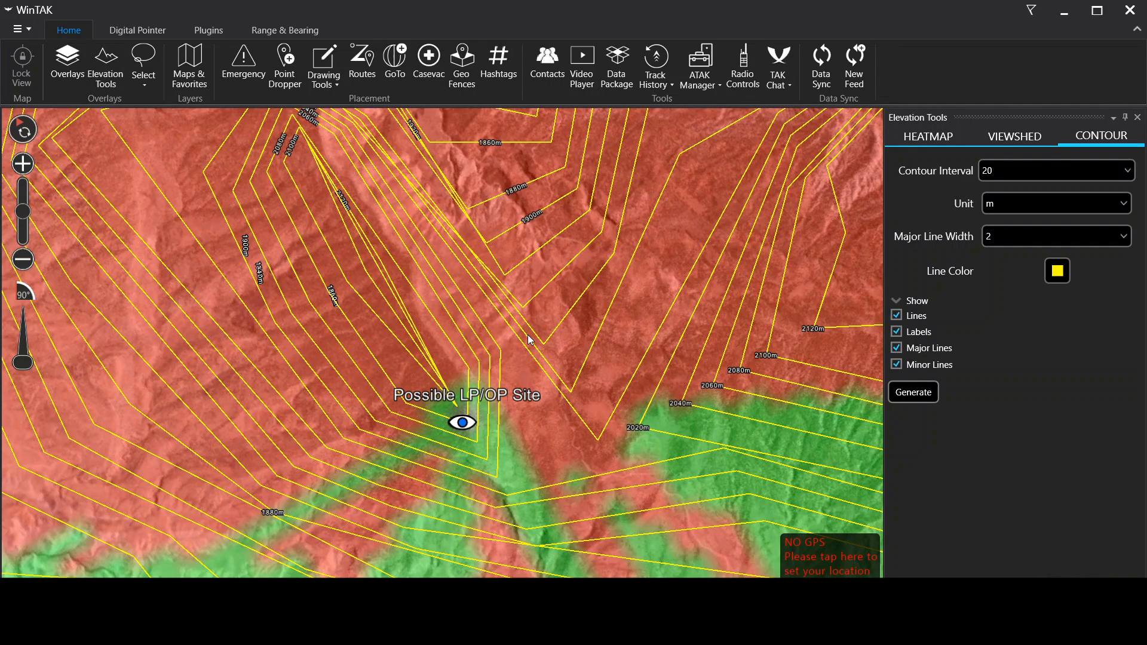
pyautogui.moveTo(578, 256); pyautogui.dragTo(618, 349)
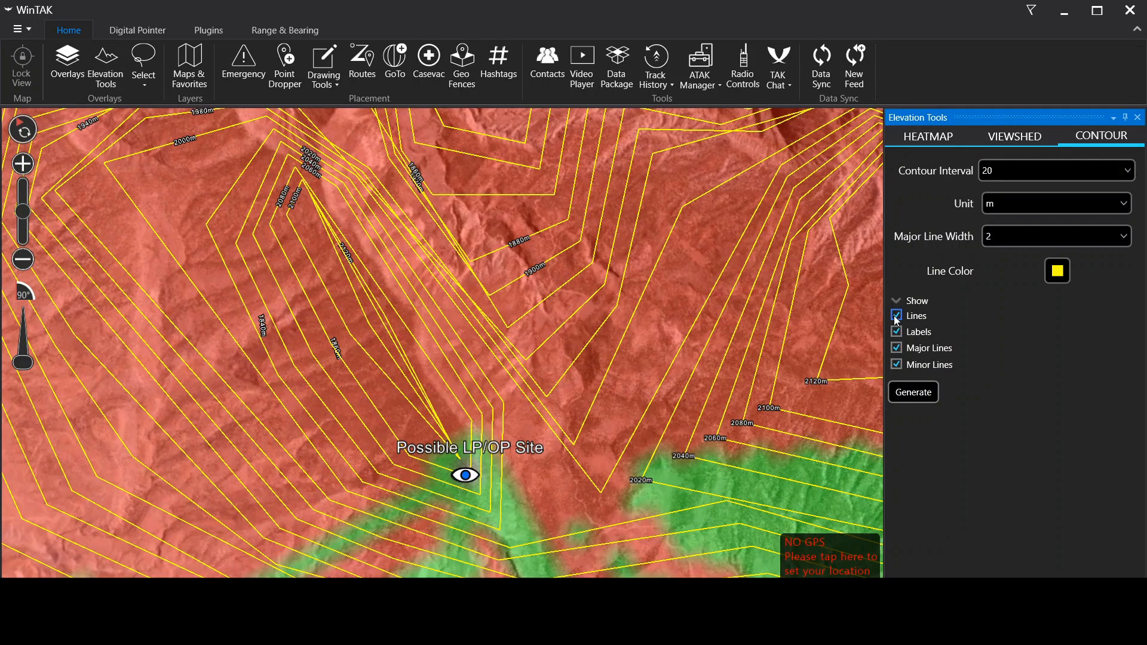
# Hide the contour lines and study the elevation heatmap around the Possible LP/OP Site marker
pyautogui.click(898, 316)
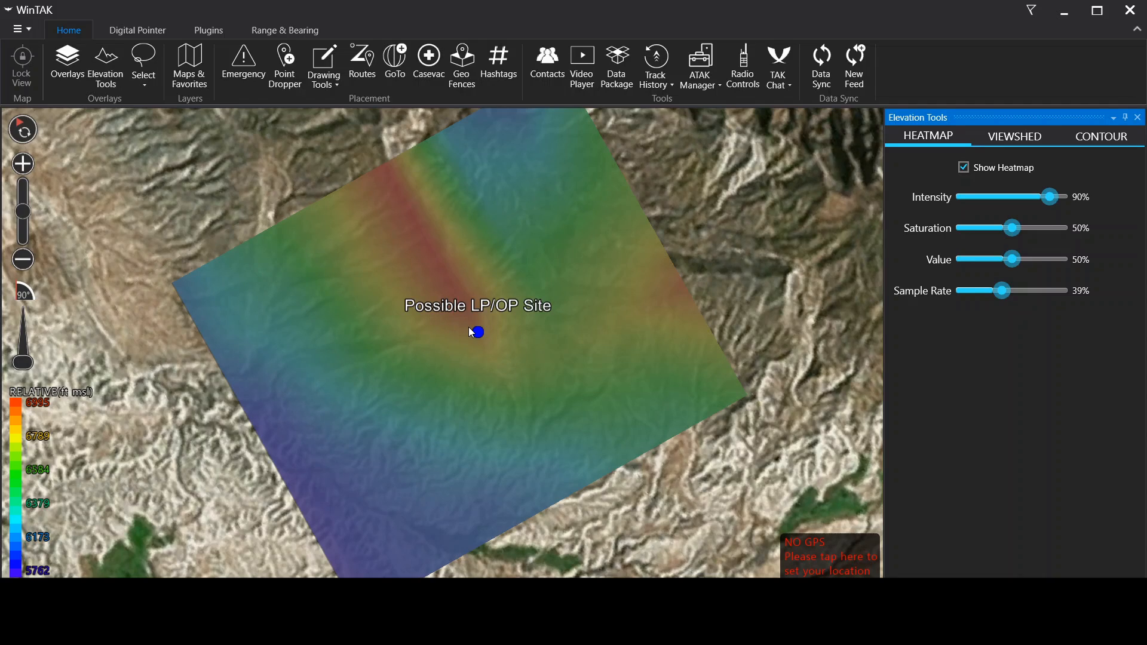
pyautogui.scroll(3, 471, 333)
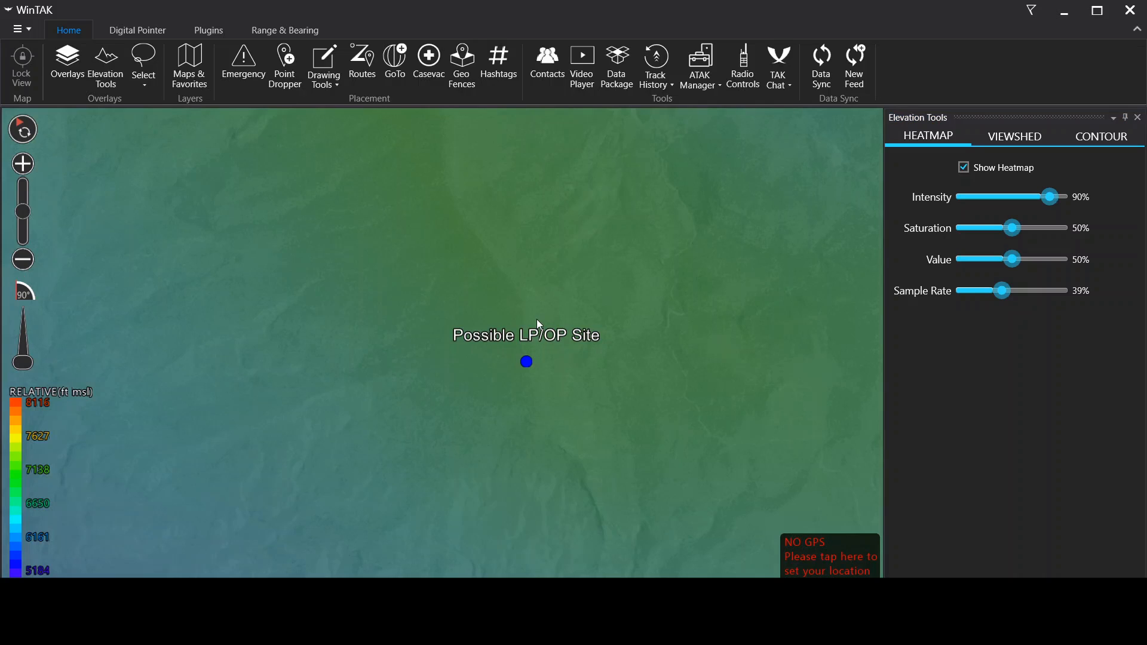
pyautogui.scroll(2, 538, 320)
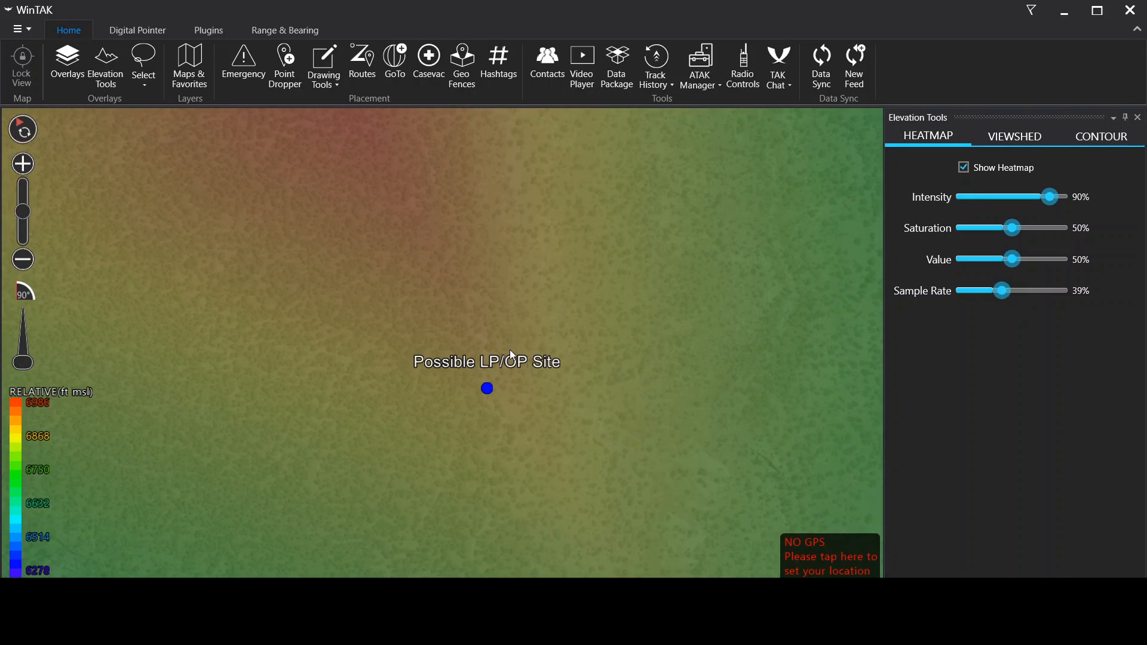
pyautogui.scroll(-2, 517, 328)
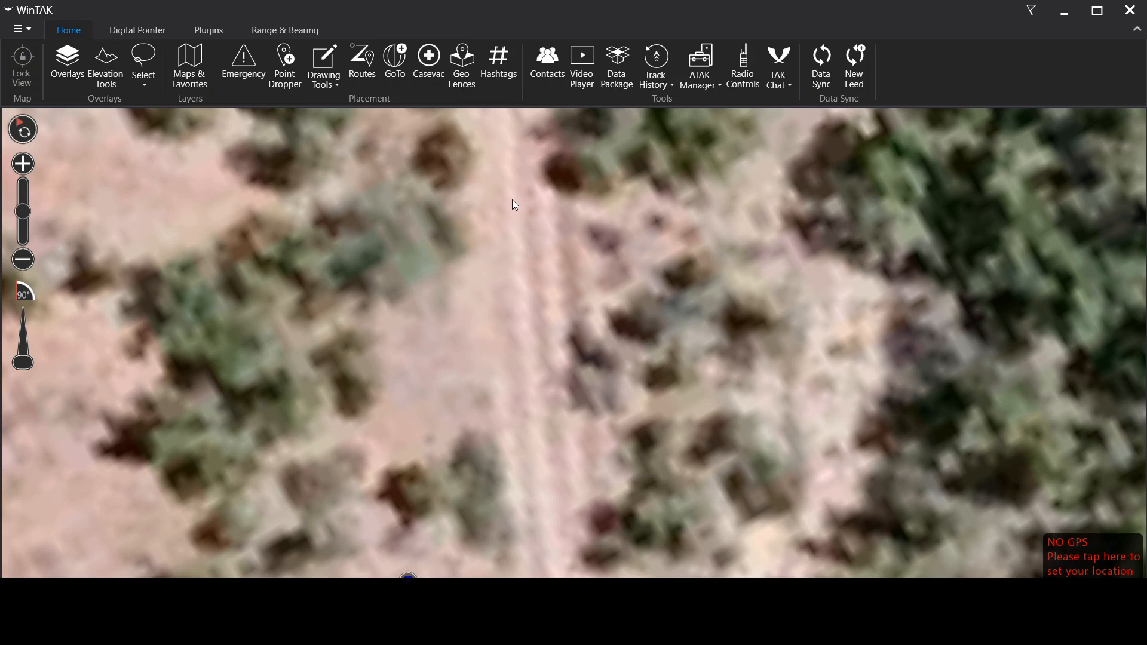
# Measure the width of the dirt track with a range and bearing line and check the line's details
pyautogui.click(281, 34)
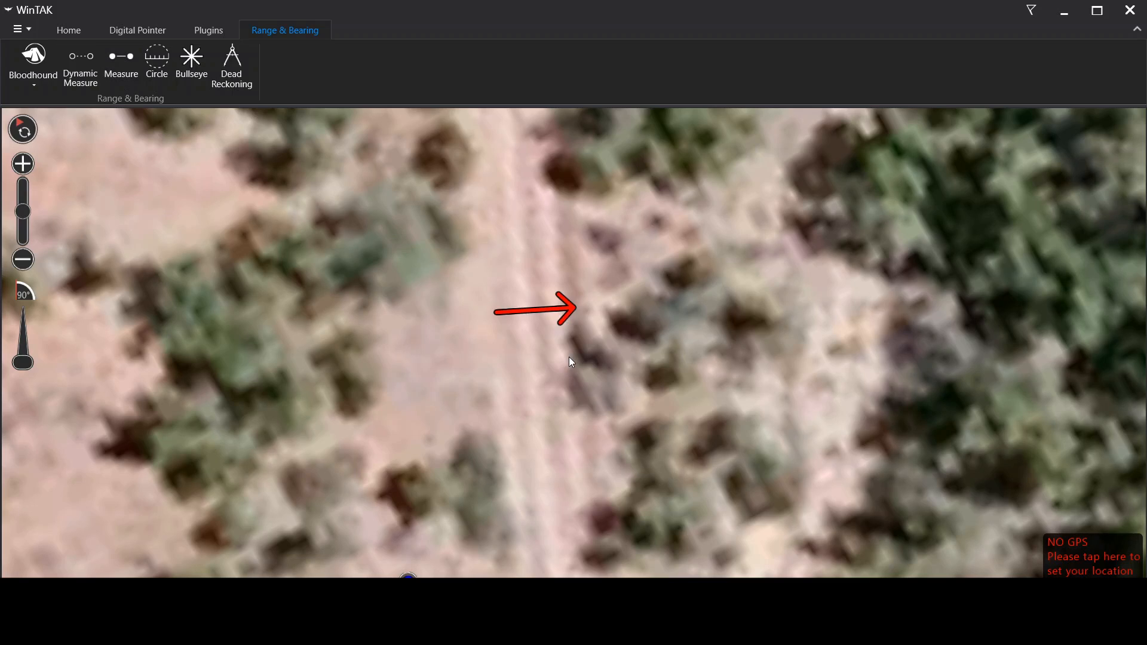
pyautogui.rightClick(532, 310)
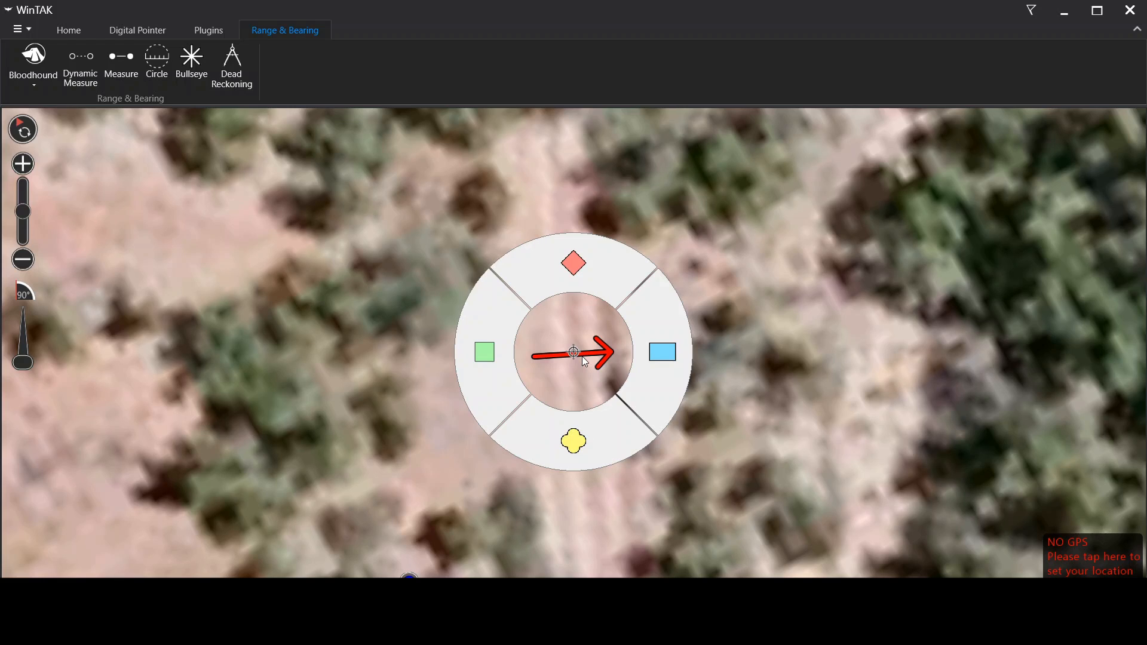
pyautogui.click(583, 357)
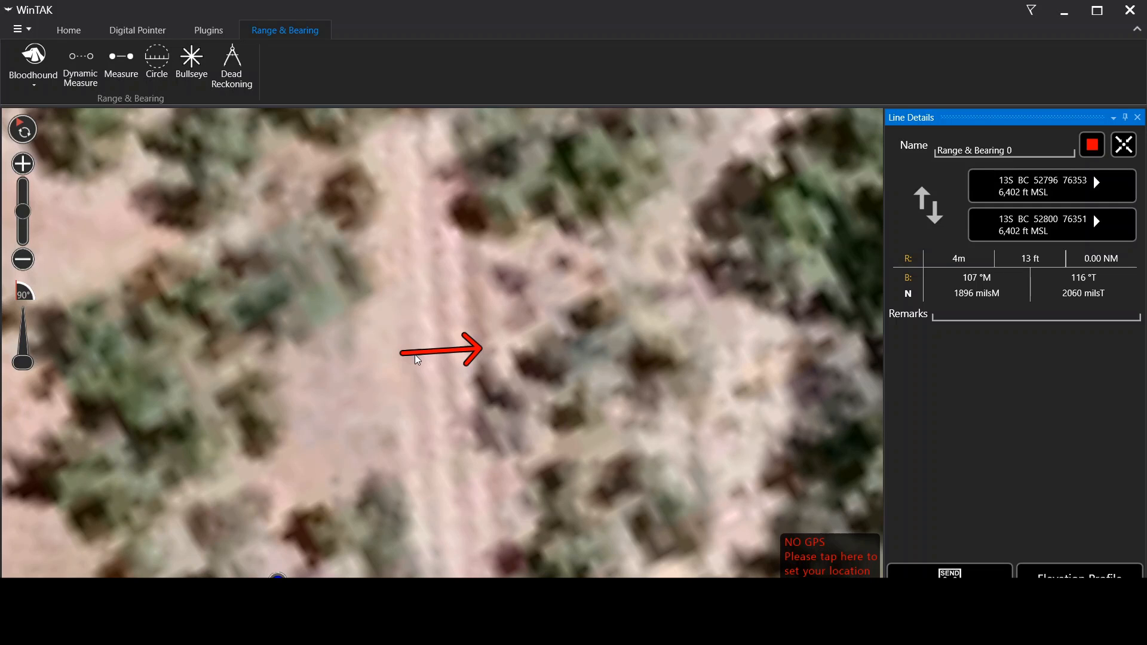
pyautogui.scroll(-3, 488, 327)
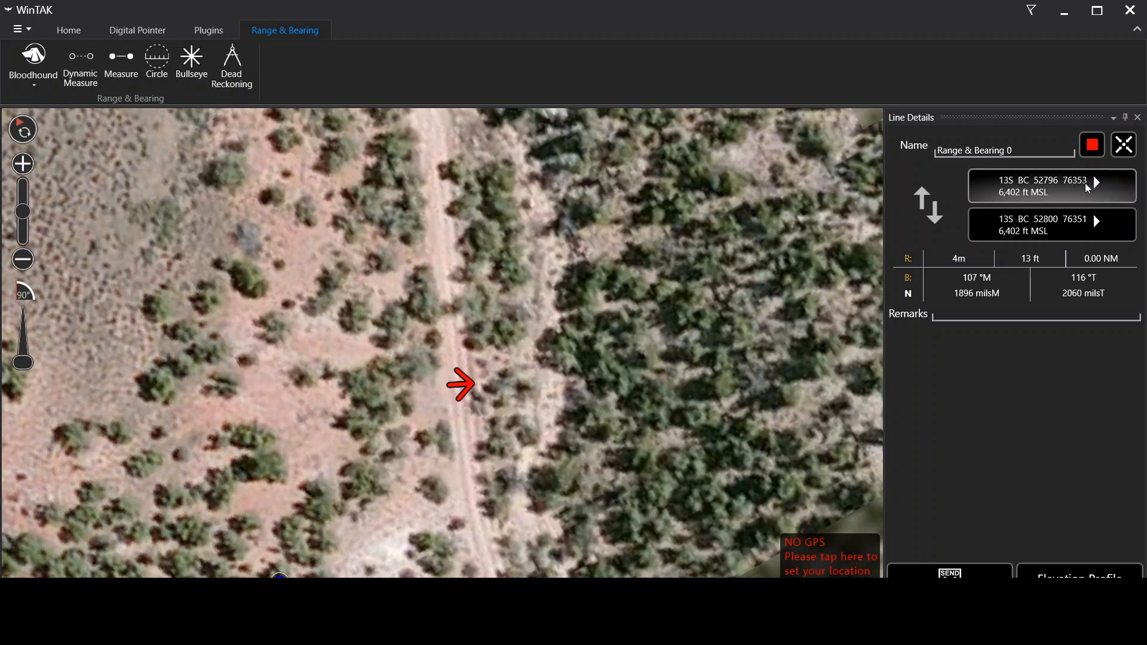
pyautogui.click(1137, 118)
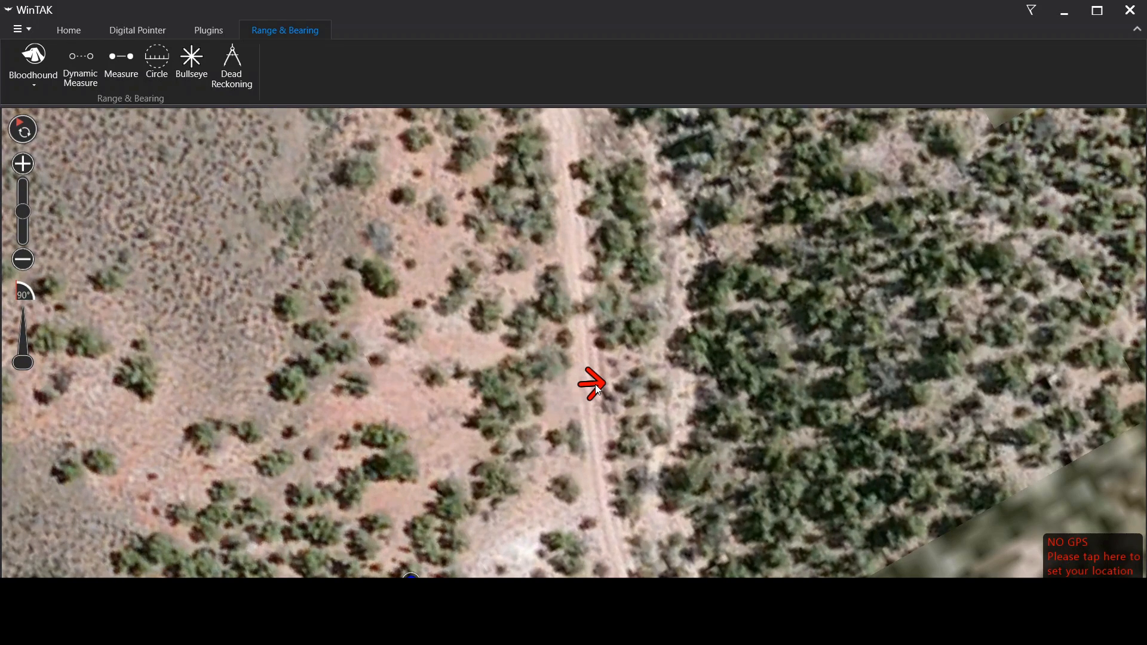
# Delete the range and bearing line drawn across the dirt track
pyautogui.moveTo(595, 385); pyautogui.dragTo(557, 345)
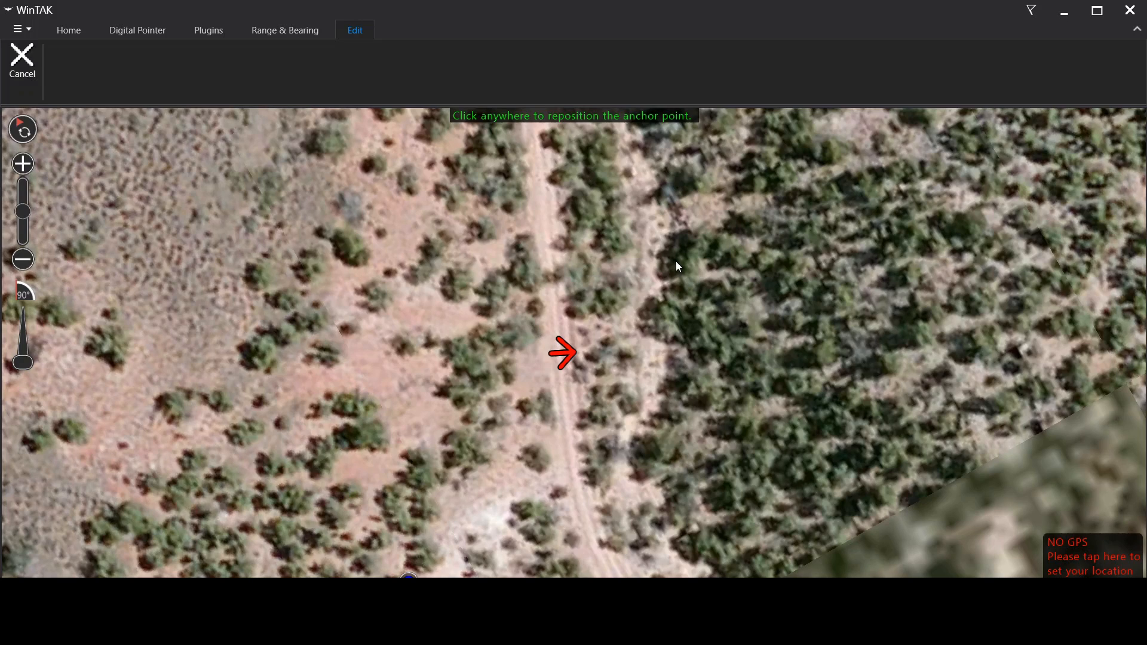
pyautogui.click(22, 60)
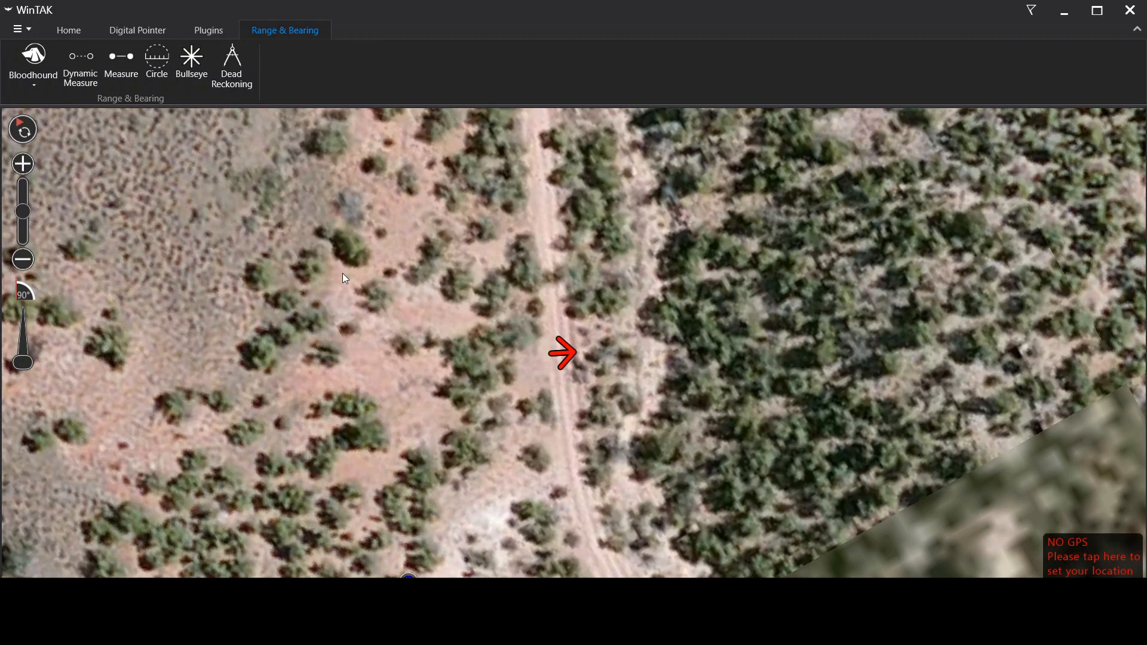
pyautogui.moveTo(342, 274); pyautogui.dragTo(334, 266)
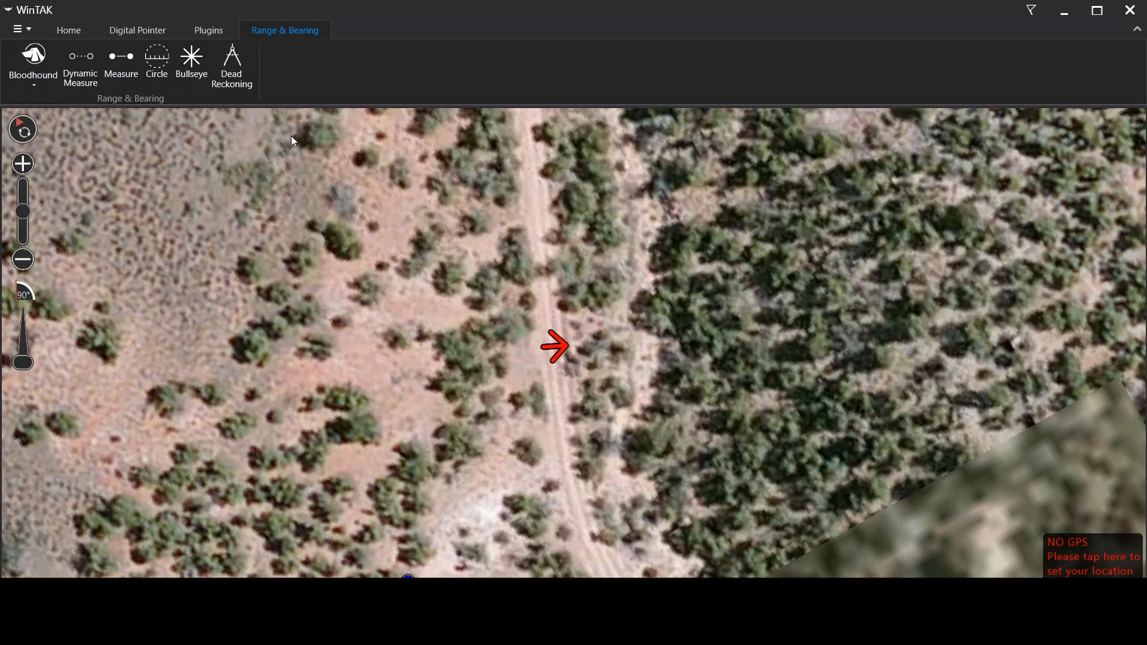
pyautogui.click(557, 346)
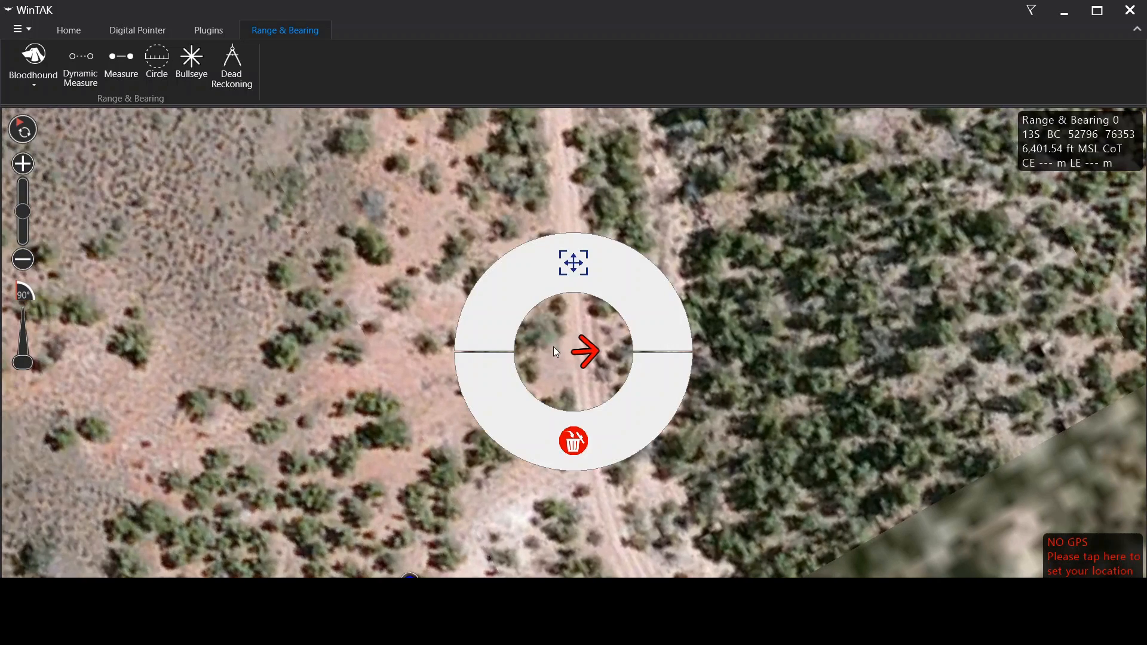
pyautogui.click(573, 441)
pyautogui.click(629, 351)
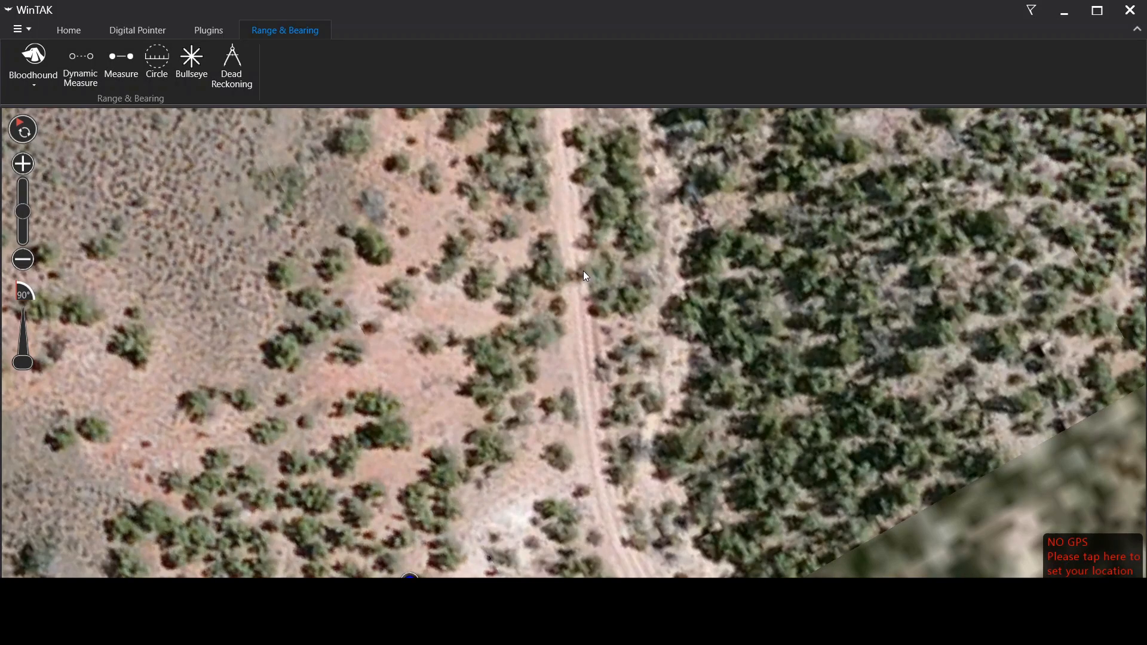
# Examine the dirt road bend, the side track branching off at the junction and the vegetation around them
pyautogui.scroll(-4, 584, 270)
pyautogui.moveTo(533, 261); pyautogui.dragTo(543, 319)
pyautogui.scroll(5, 533, 318)
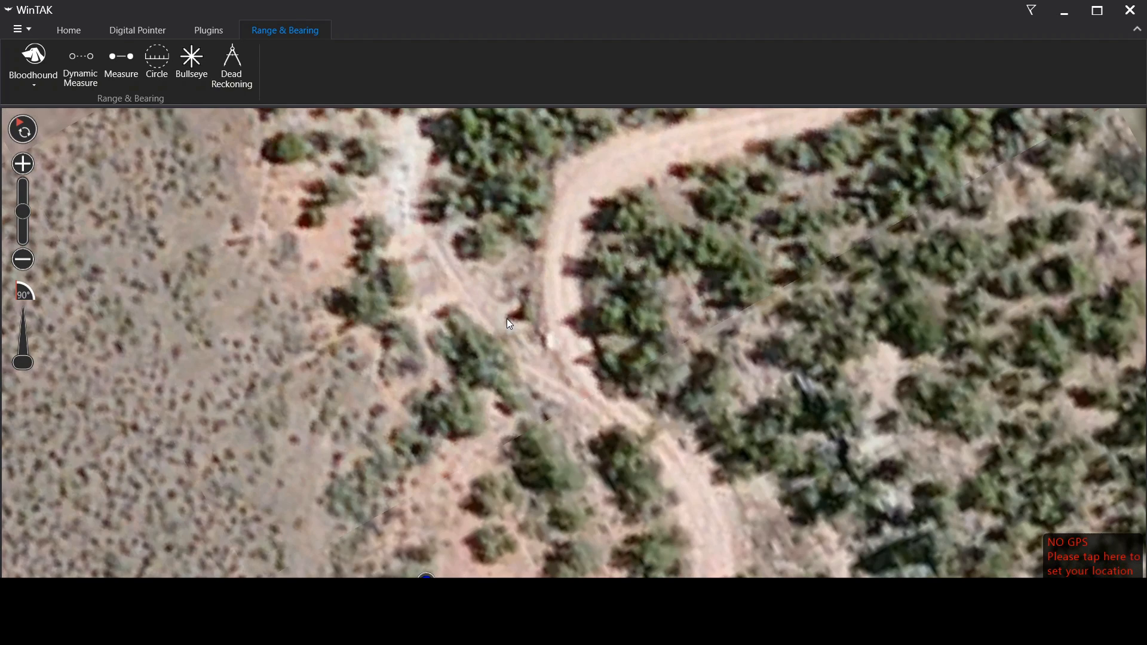
pyautogui.scroll(-3, 508, 322)
pyautogui.scroll(-1, 516, 352)
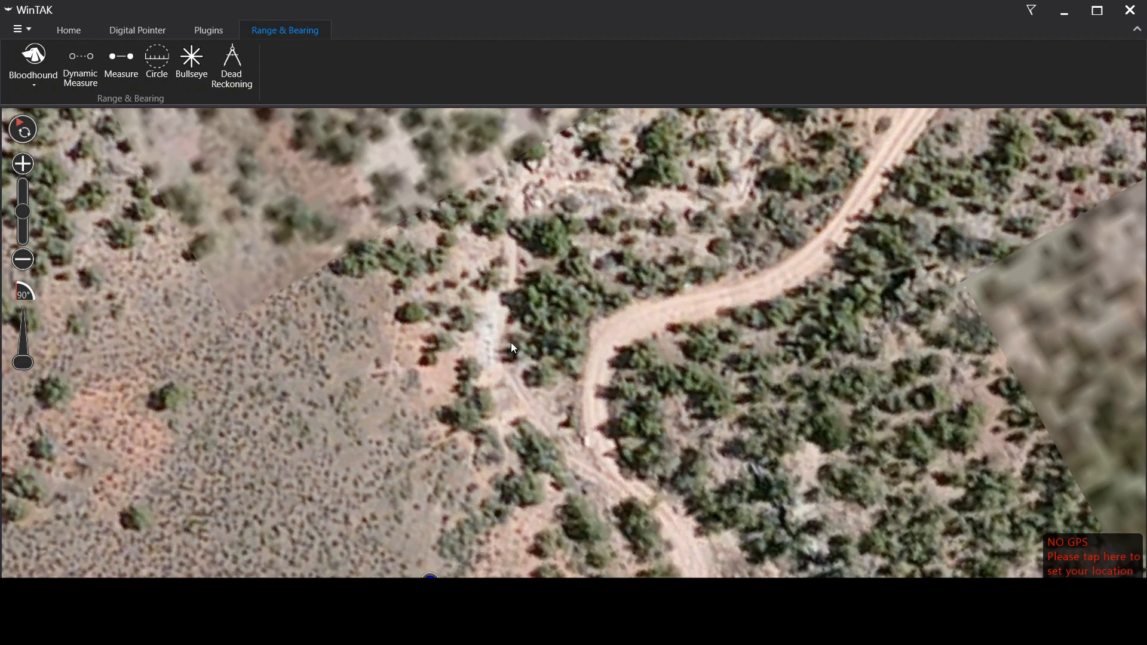
pyautogui.scroll(-2, 512, 344)
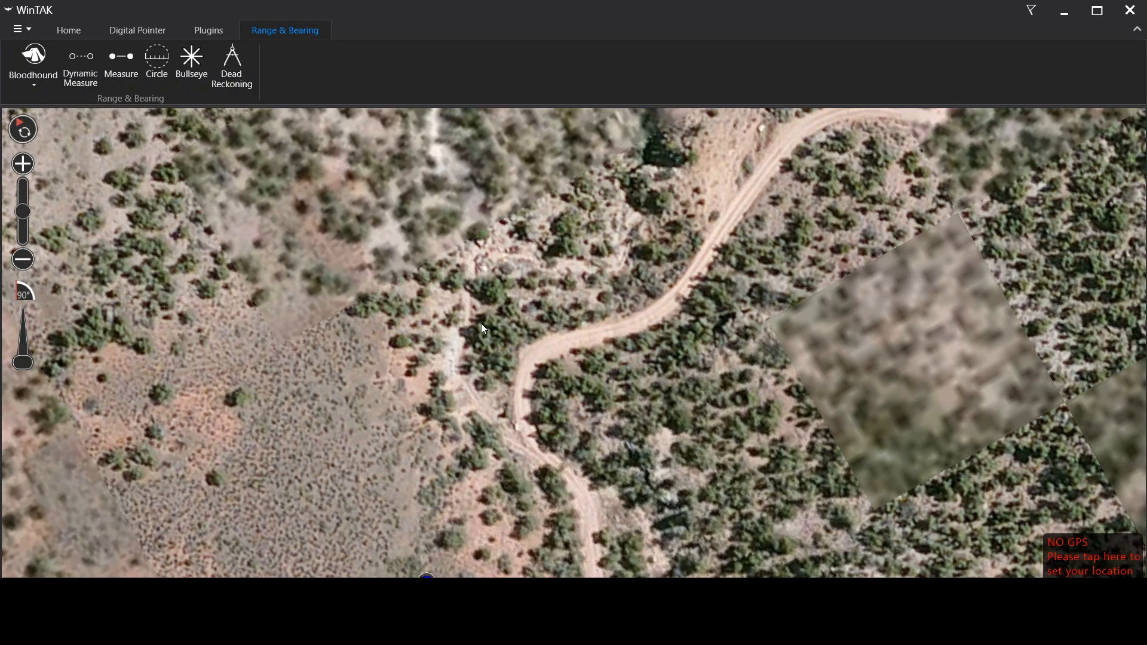
pyautogui.scroll(2, 484, 327)
pyautogui.moveTo(652, 536); pyautogui.dragTo(616, 479)
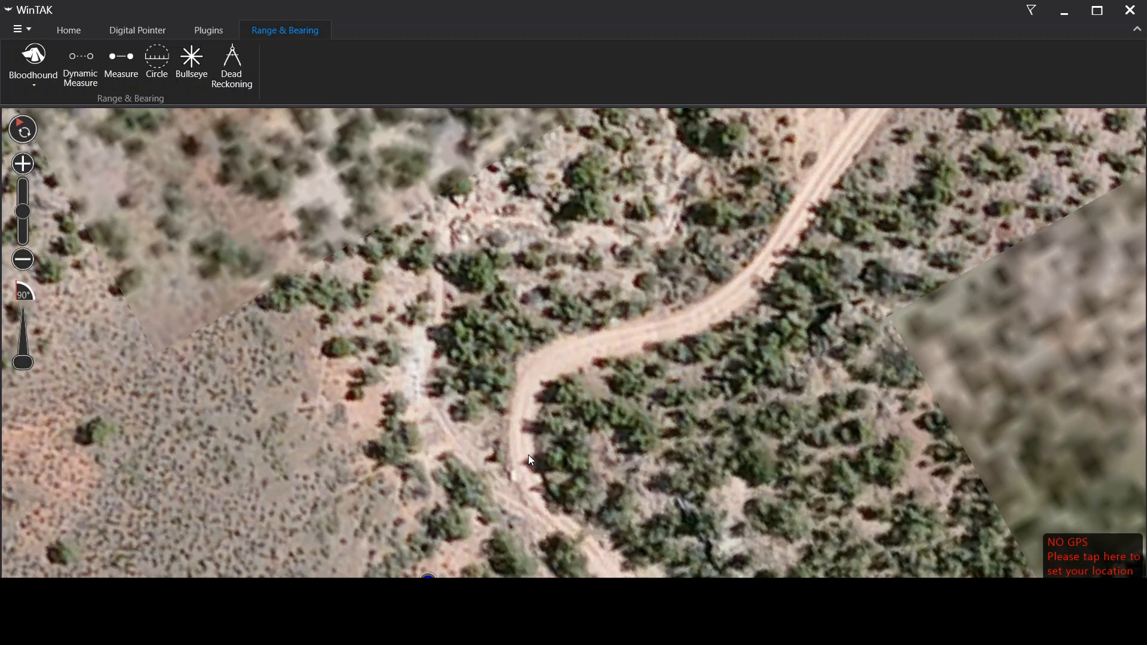
pyautogui.moveTo(528, 454); pyautogui.dragTo(503, 488)
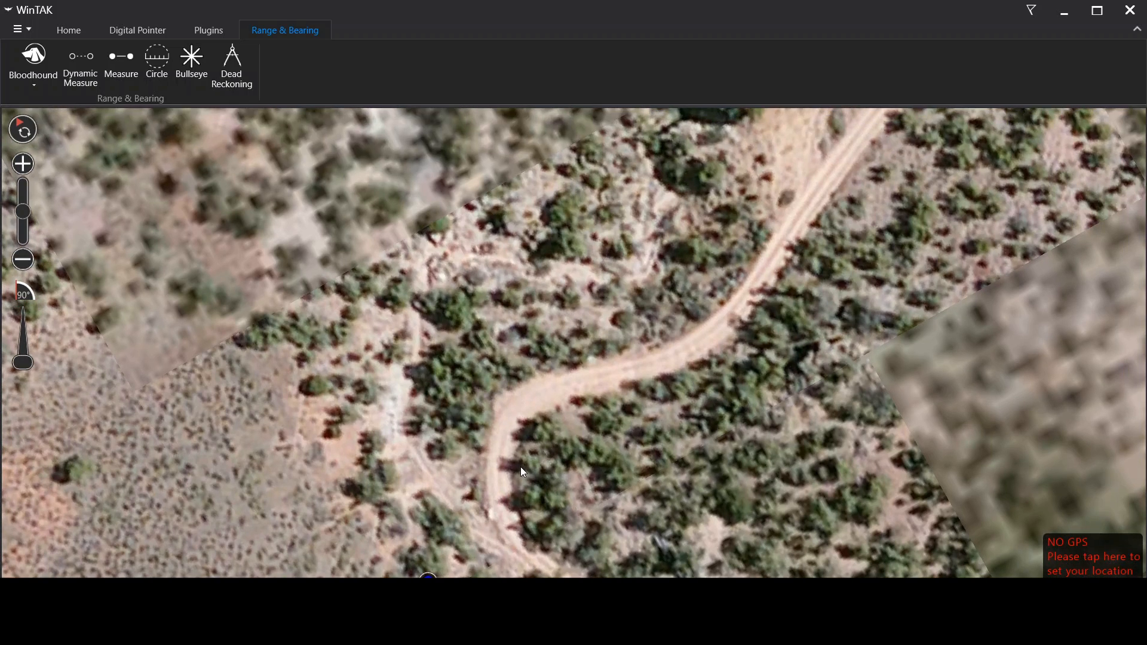
pyautogui.moveTo(505, 413); pyautogui.dragTo(476, 429)
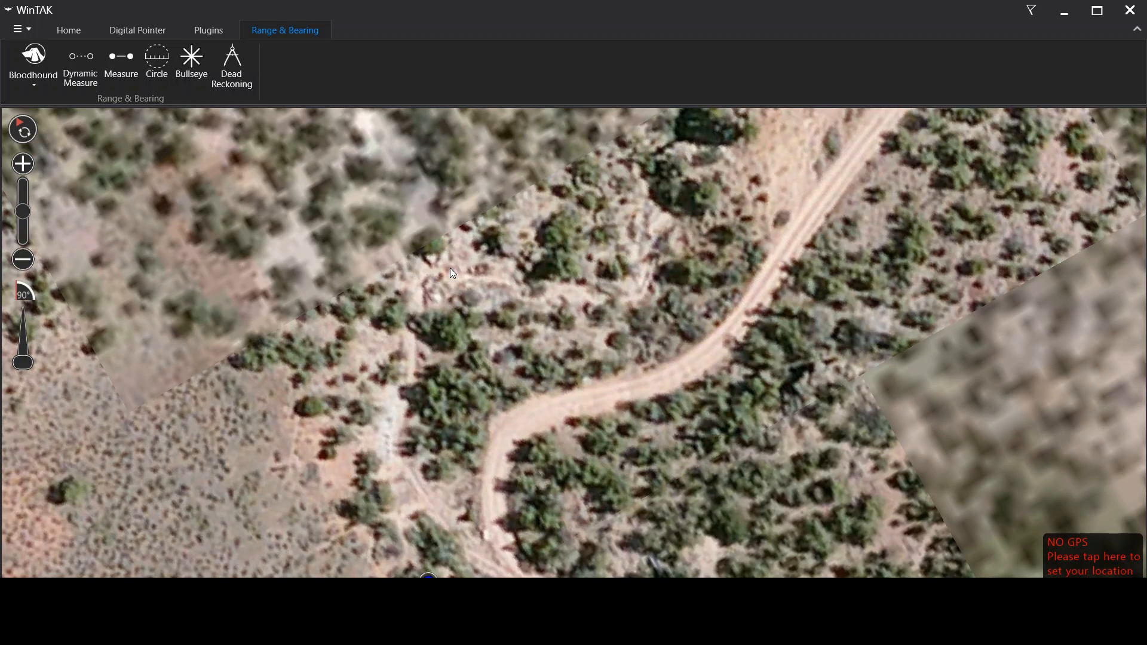
pyautogui.moveTo(467, 377); pyautogui.dragTo(557, 300)
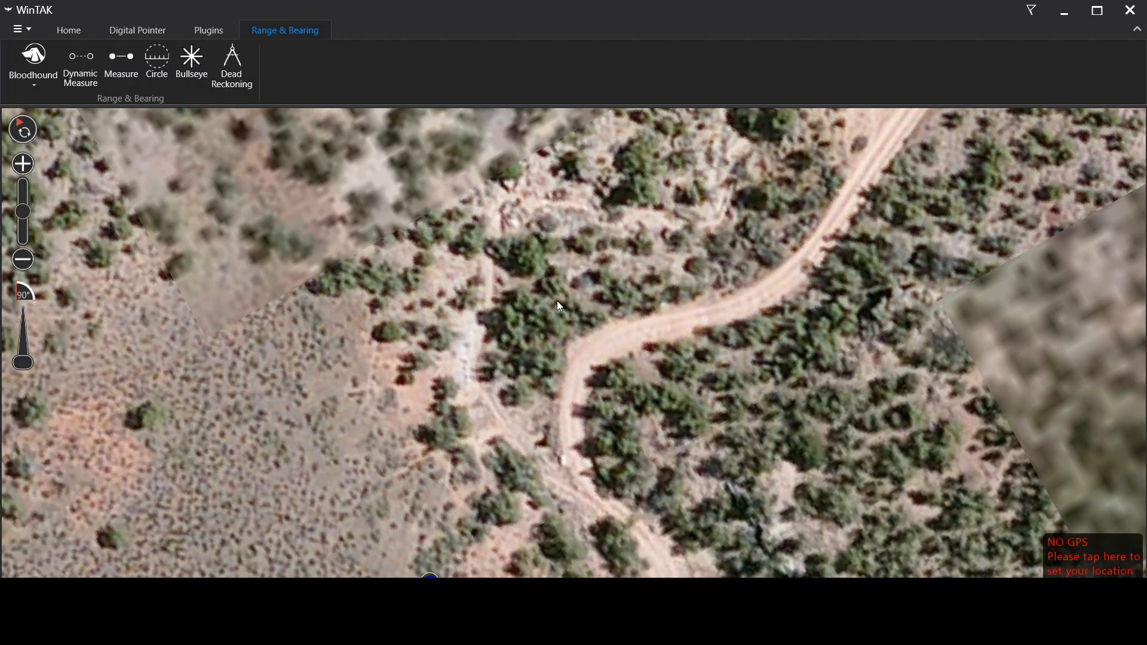
pyautogui.moveTo(484, 335); pyautogui.dragTo(541, 374)
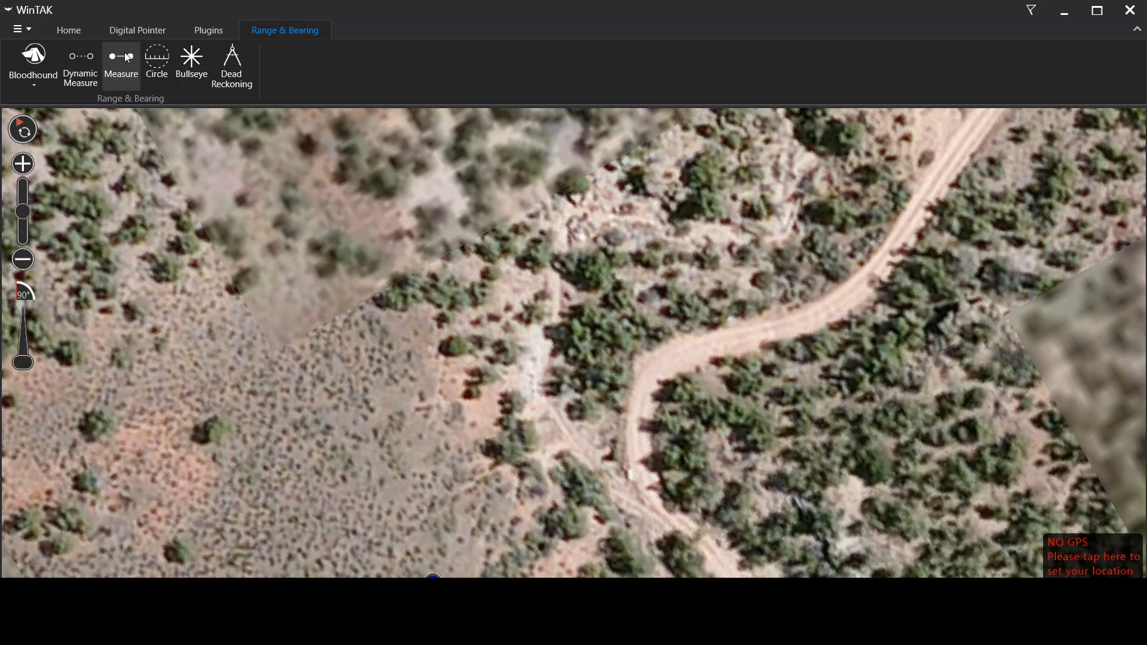
# Place a green Spot Map point among the trees just north-west of the side track near the road bend
pyautogui.click(83, 34)
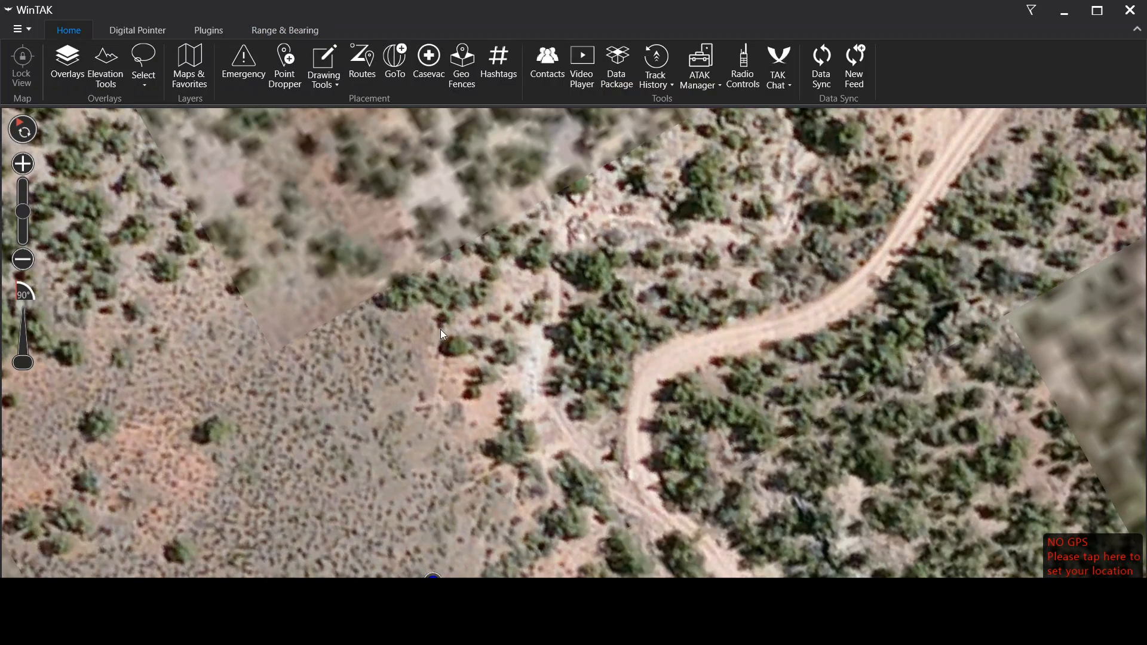
pyautogui.click(297, 93)
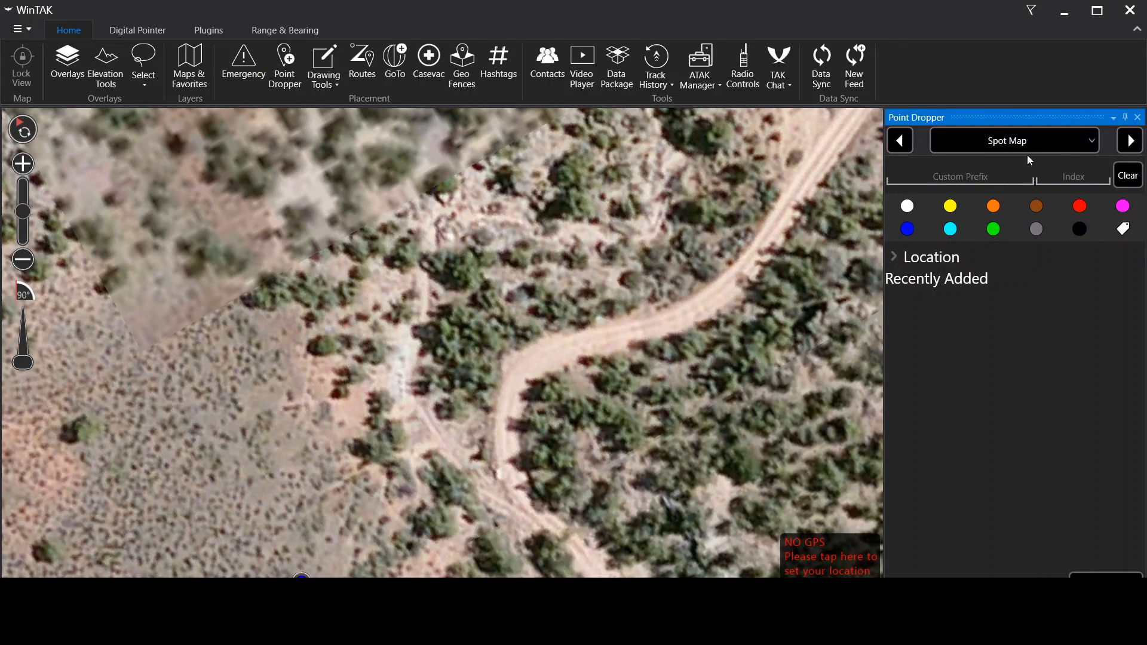
pyautogui.click(1024, 140)
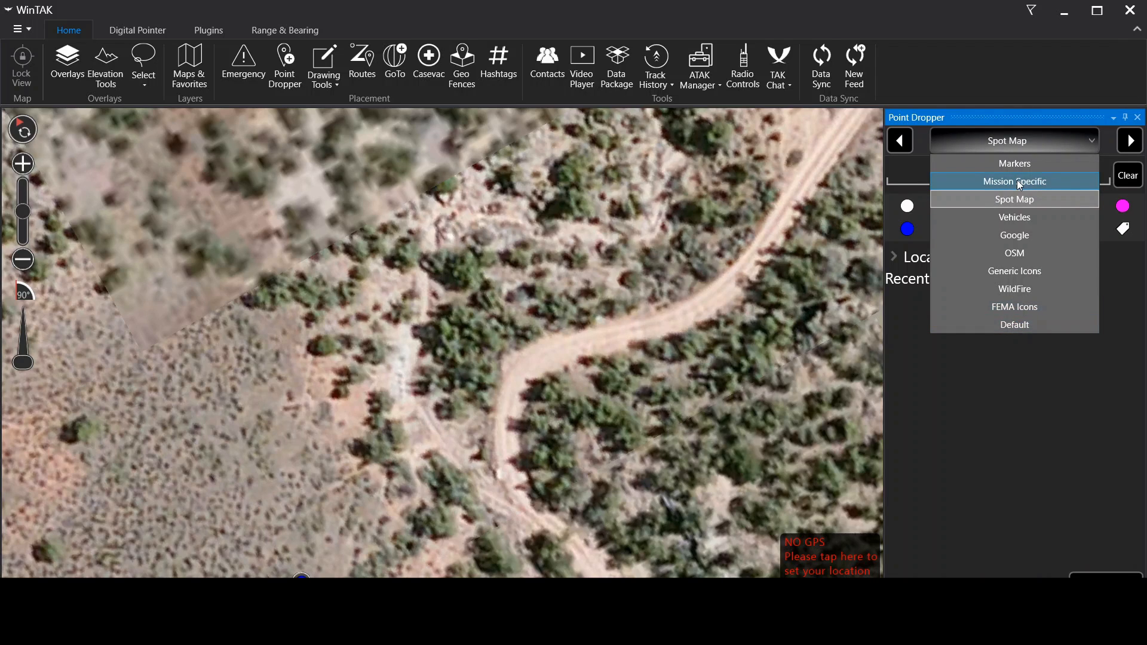
pyautogui.click(1020, 198)
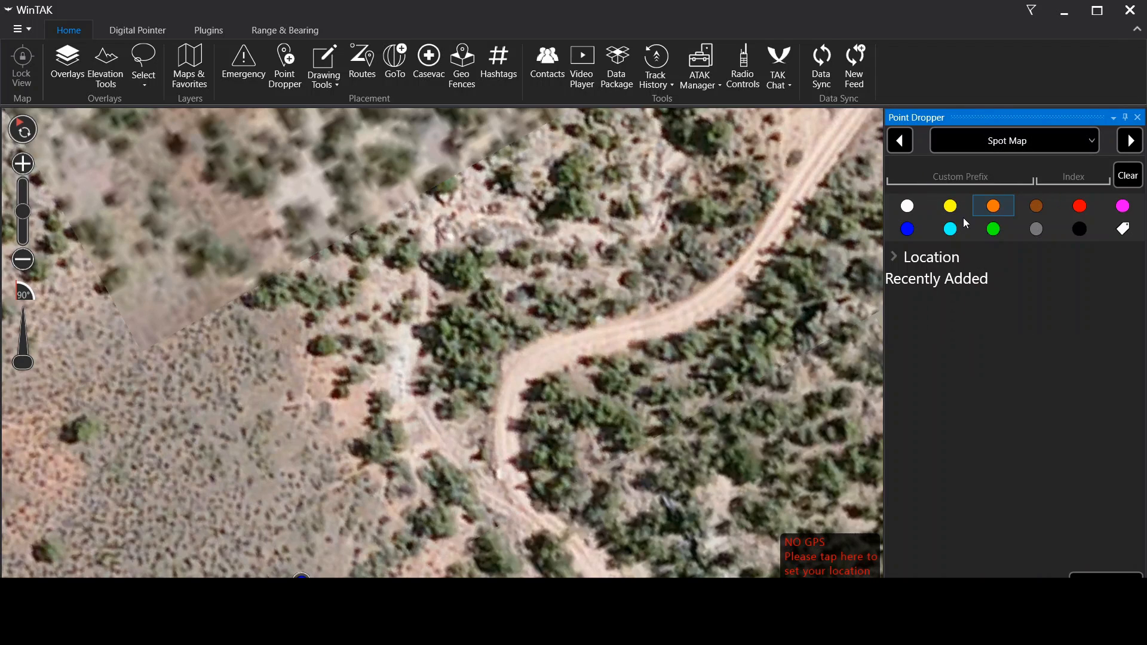
pyautogui.click(1005, 235)
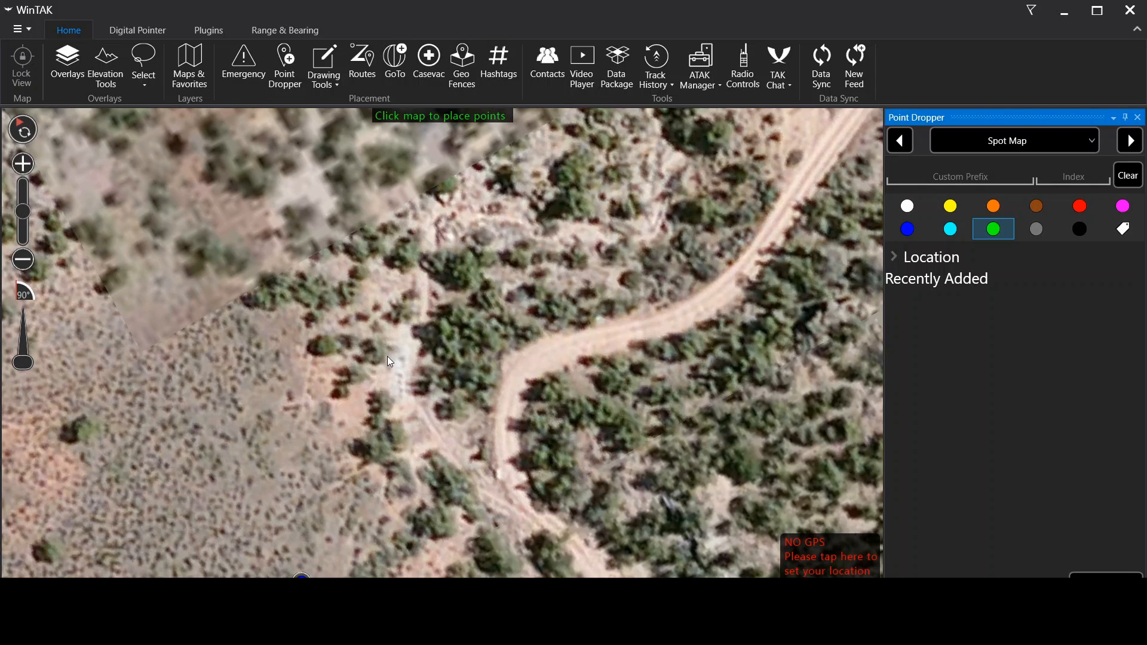
pyautogui.click(385, 285)
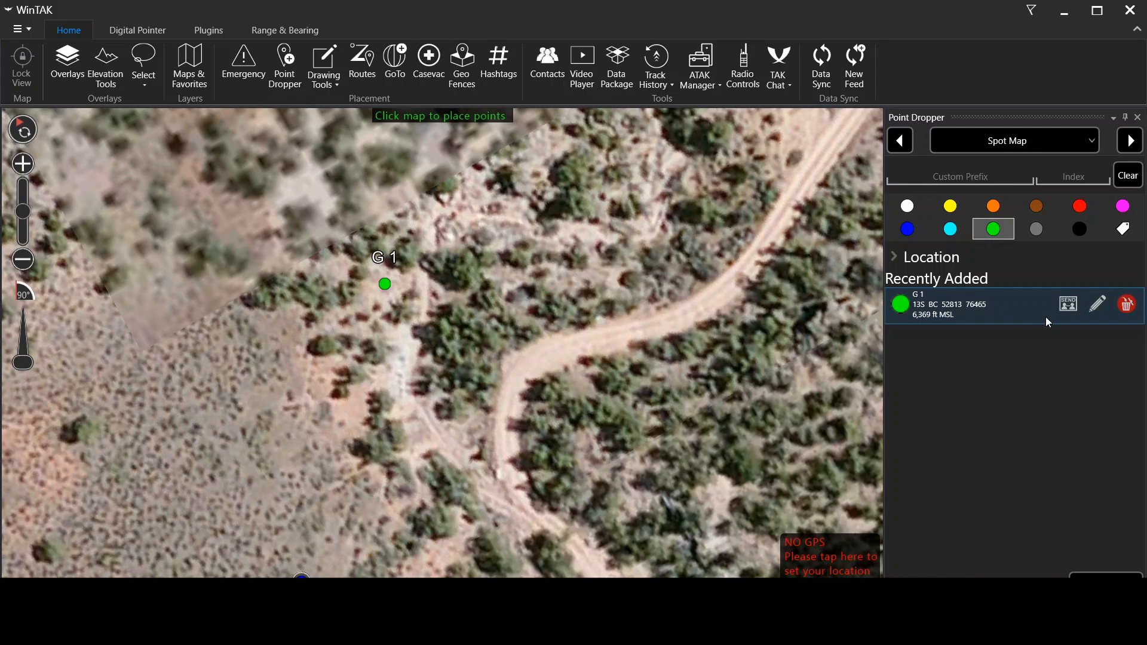
# Rename the new green point as VDO and close the point placement tool
pyautogui.click(1098, 304)
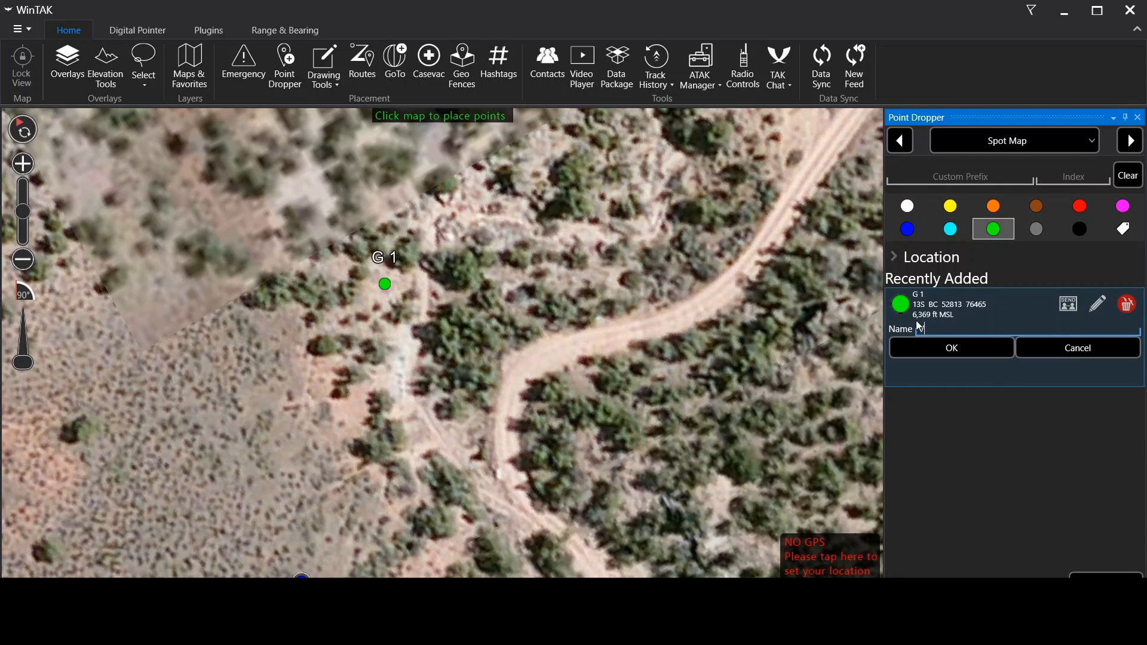
pyautogui.write('VDO')
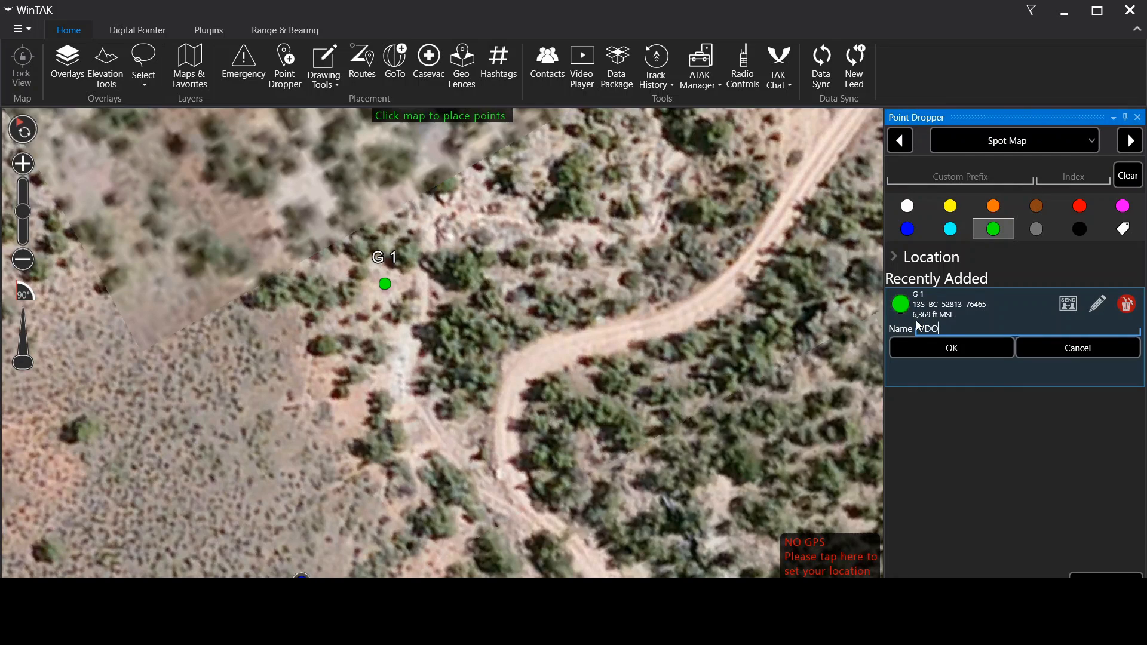
pyautogui.click(936, 349)
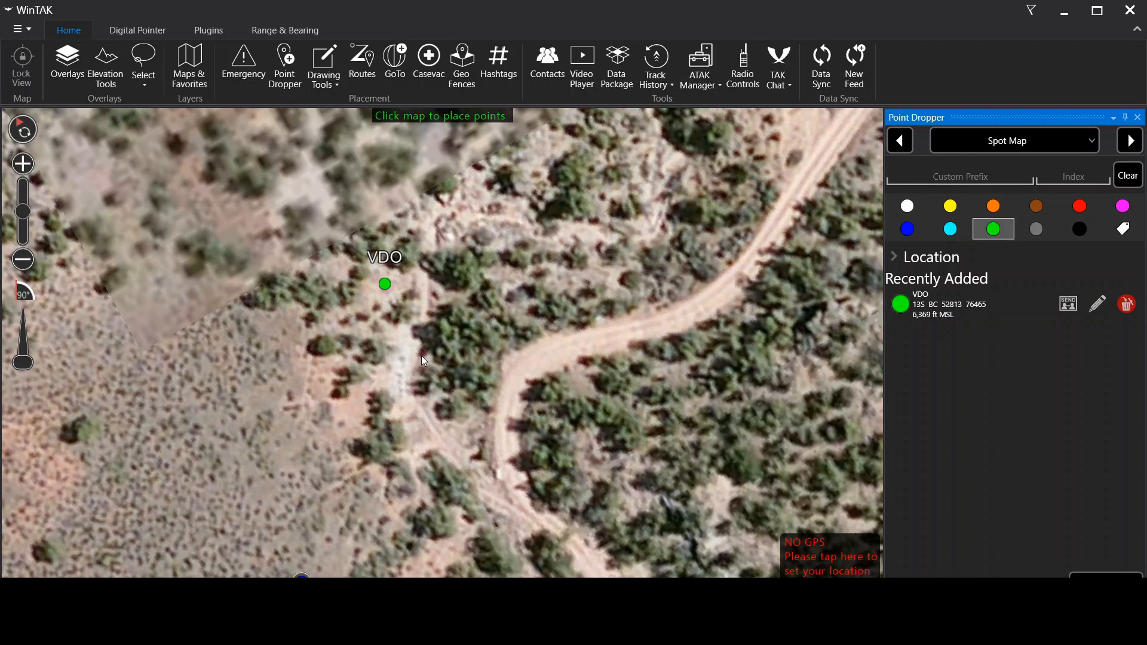
pyautogui.click(1138, 117)
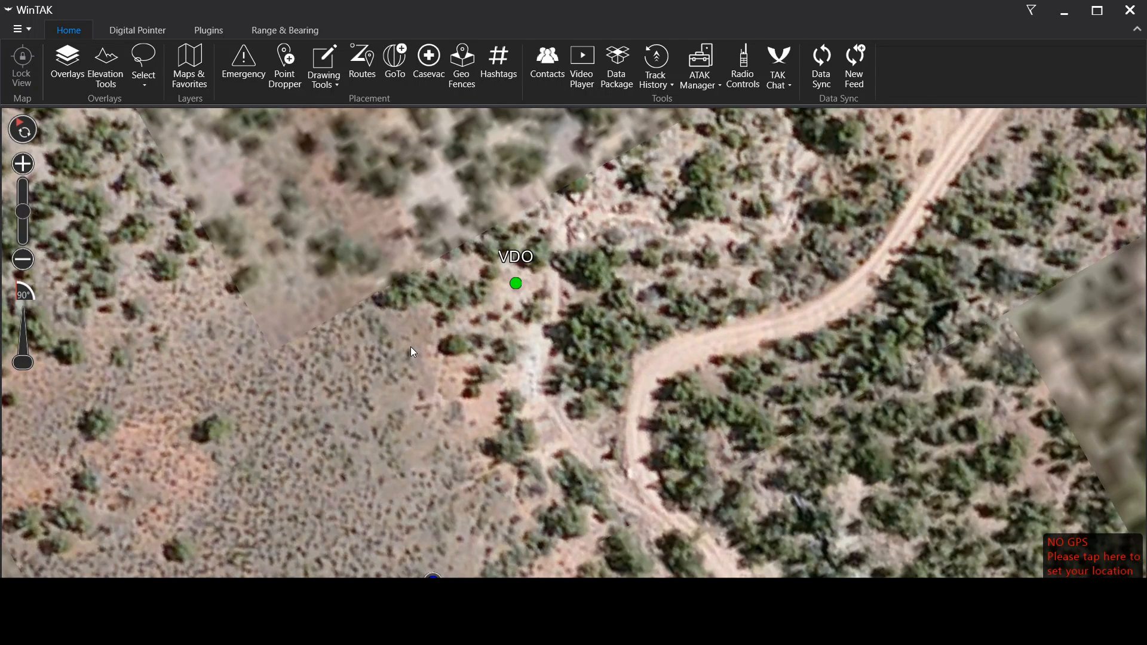
# Measure range and bearing with a line from the Possible LP/OP Site marker to the VDO point
pyautogui.scroll(-2, 339, 388)
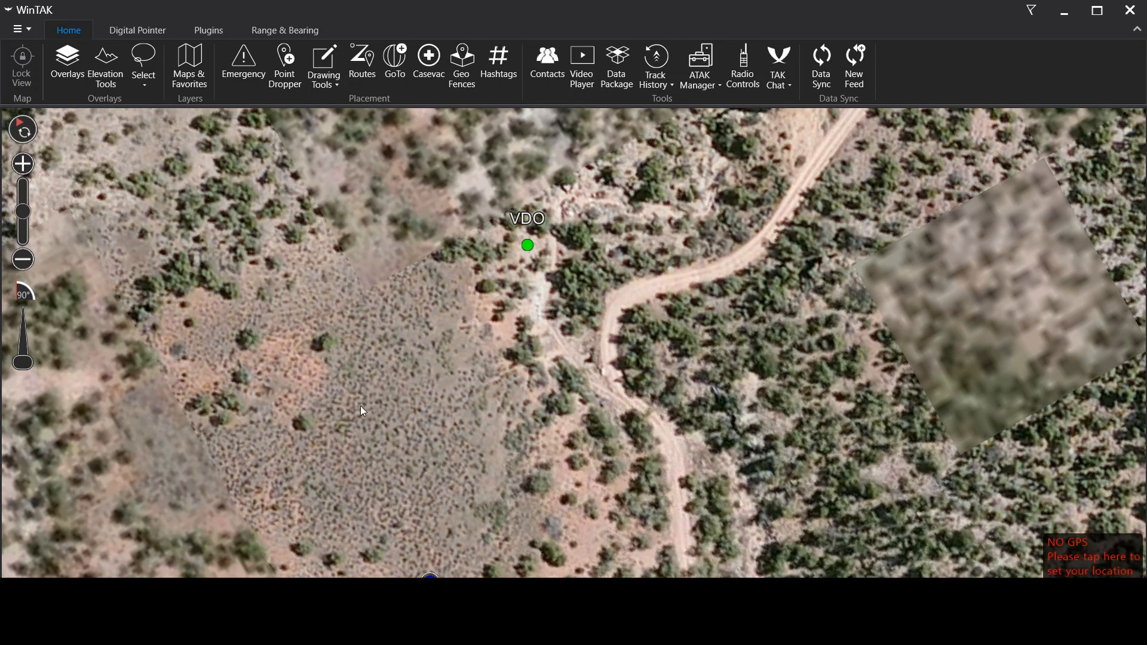
pyautogui.moveTo(327, 392)
pyautogui.mouseDown()
pyautogui.moveTo(517, 317)
pyautogui.moveTo(461, 306)
pyautogui.moveTo(468, 259)
pyautogui.mouseUp()
pyautogui.scroll(-5, 461, 320)
pyautogui.moveTo(468, 299)
pyautogui.mouseDown()
pyautogui.moveTo(475, 239)
pyautogui.moveTo(475, 262)
pyautogui.mouseUp()
pyautogui.scroll(-3, 460, 282)
pyautogui.moveTo(454, 326); pyautogui.dragTo(471, 215)
pyautogui.scroll(-2, 445, 317)
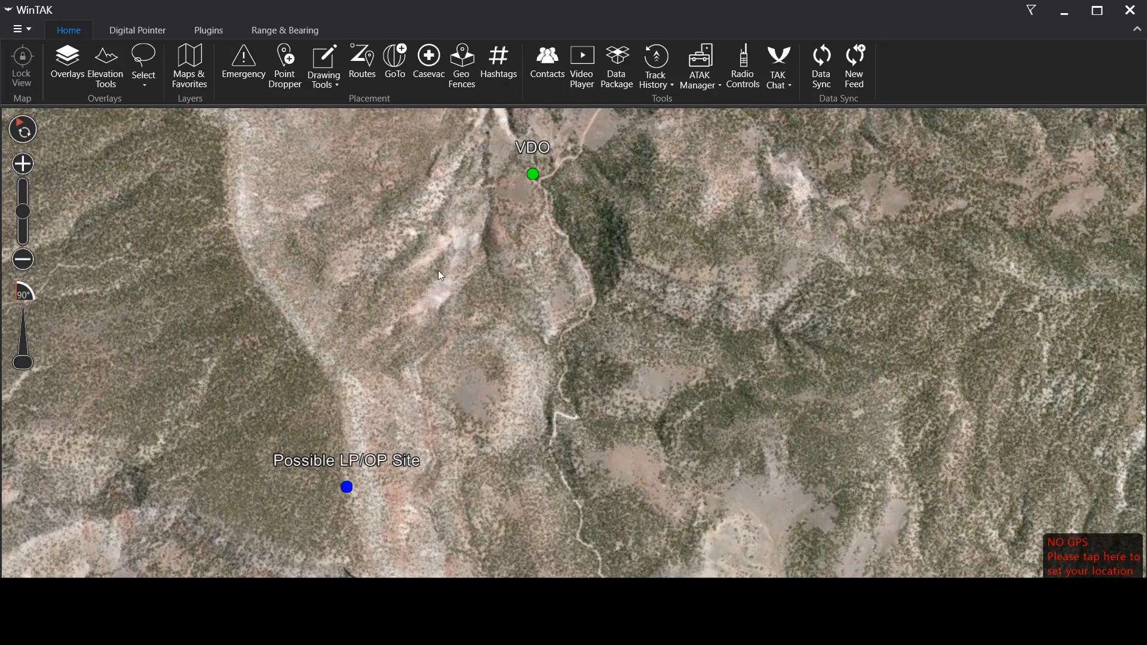
pyautogui.moveTo(441, 276); pyautogui.dragTo(455, 227)
pyautogui.click(265, 25)
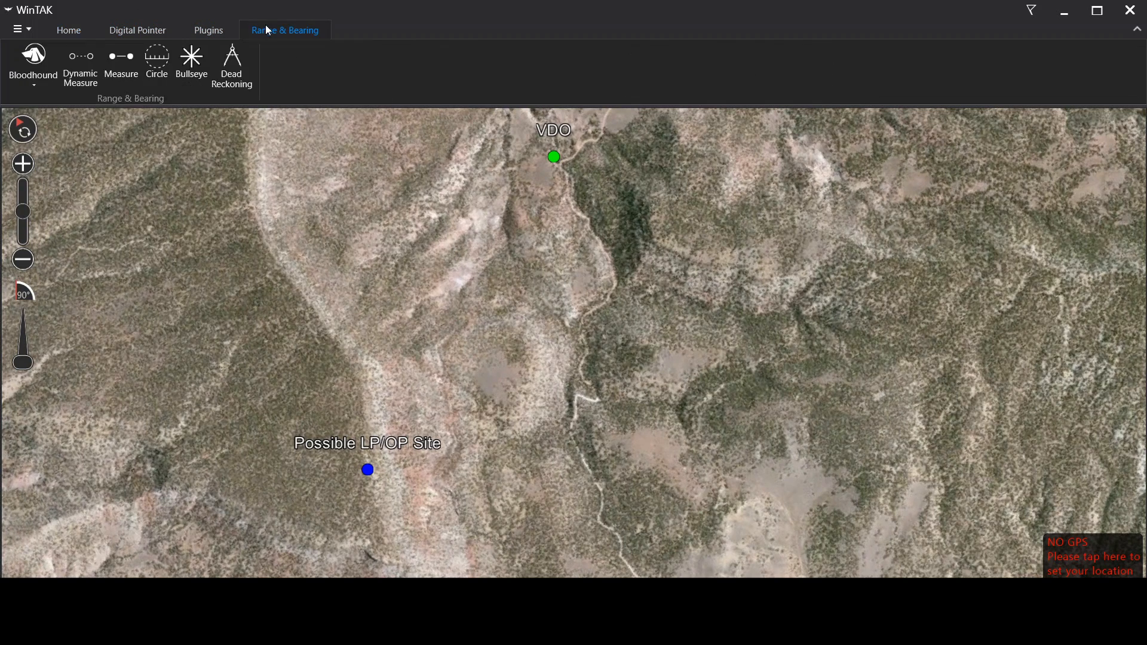
pyautogui.click(114, 66)
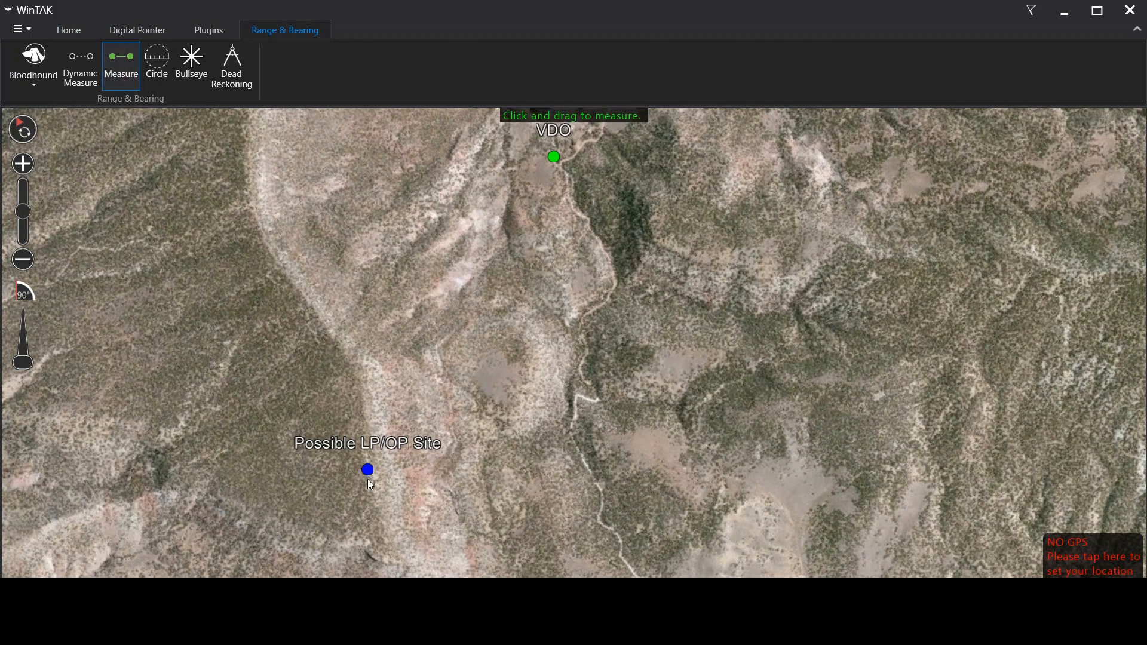
pyautogui.moveTo(531, 195); pyautogui.dragTo(554, 159)
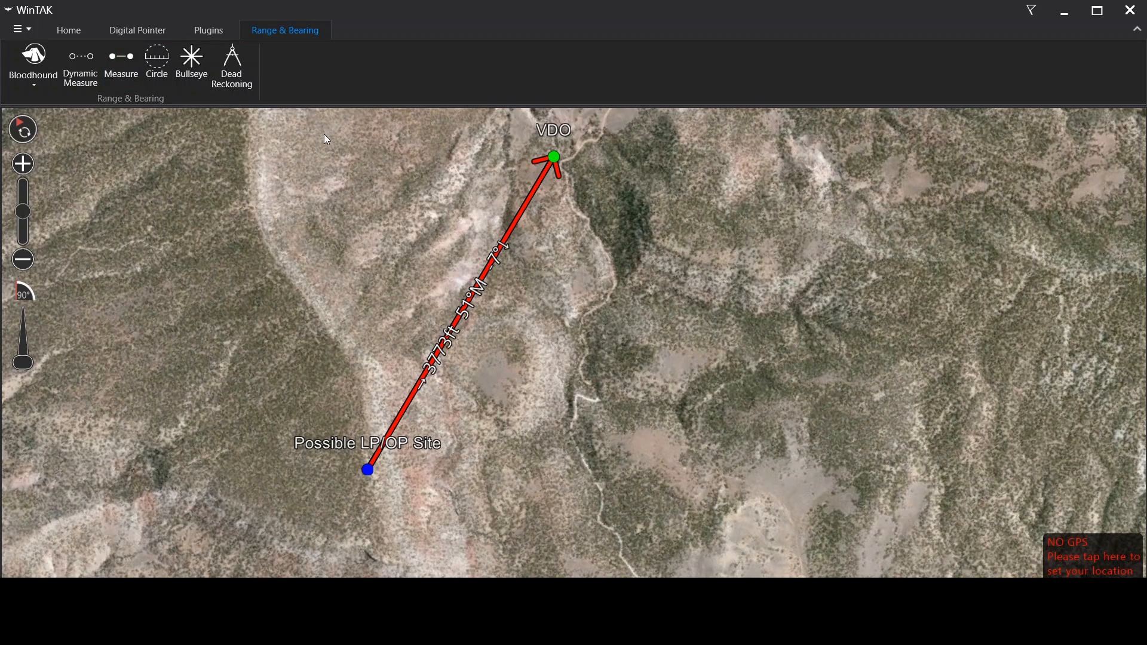
# Open the details and the elevation profile of the line between the Possible LP/OP Site and VDO
pyautogui.click(467, 314)
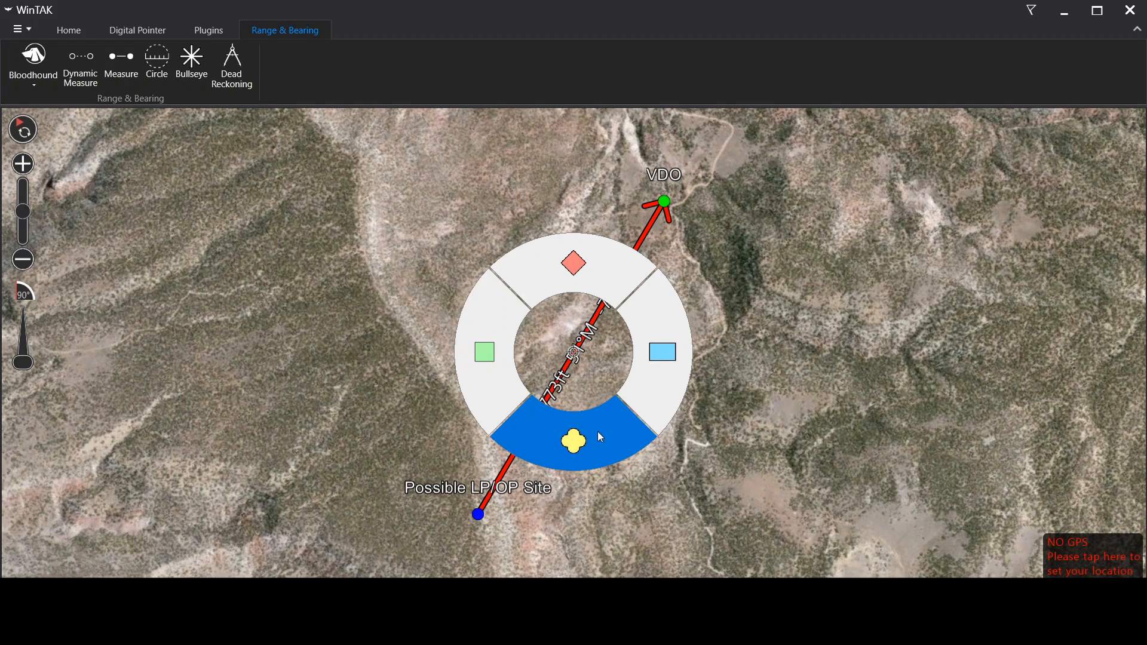
pyautogui.click(561, 368)
pyautogui.click(575, 367)
pyautogui.click(639, 392)
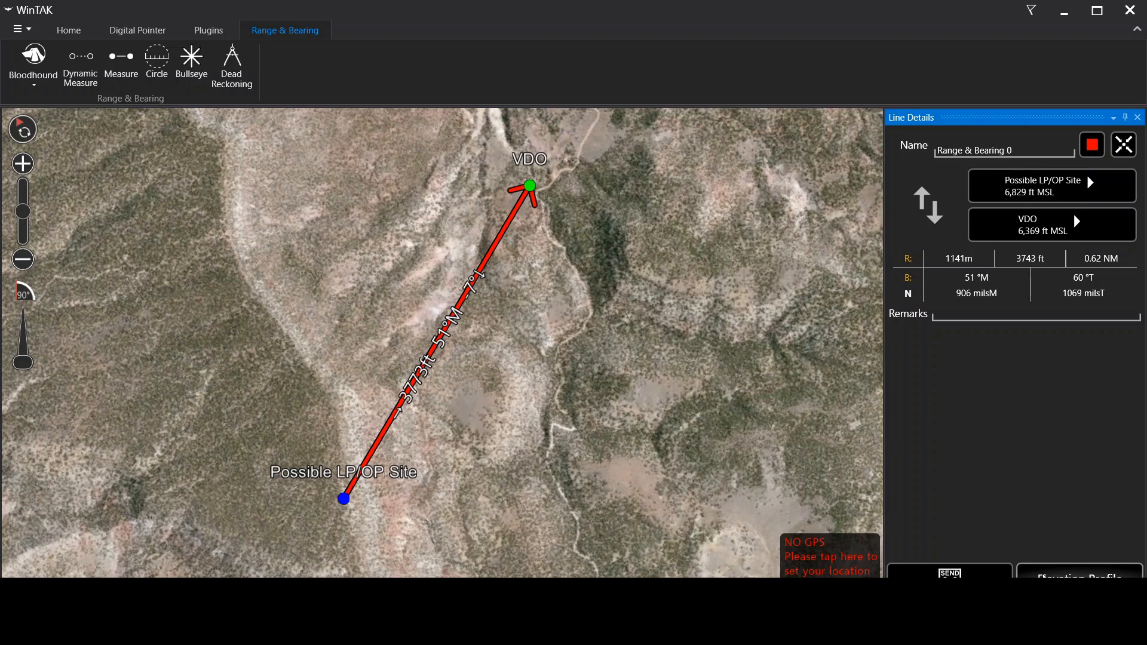
pyautogui.click(1080, 574)
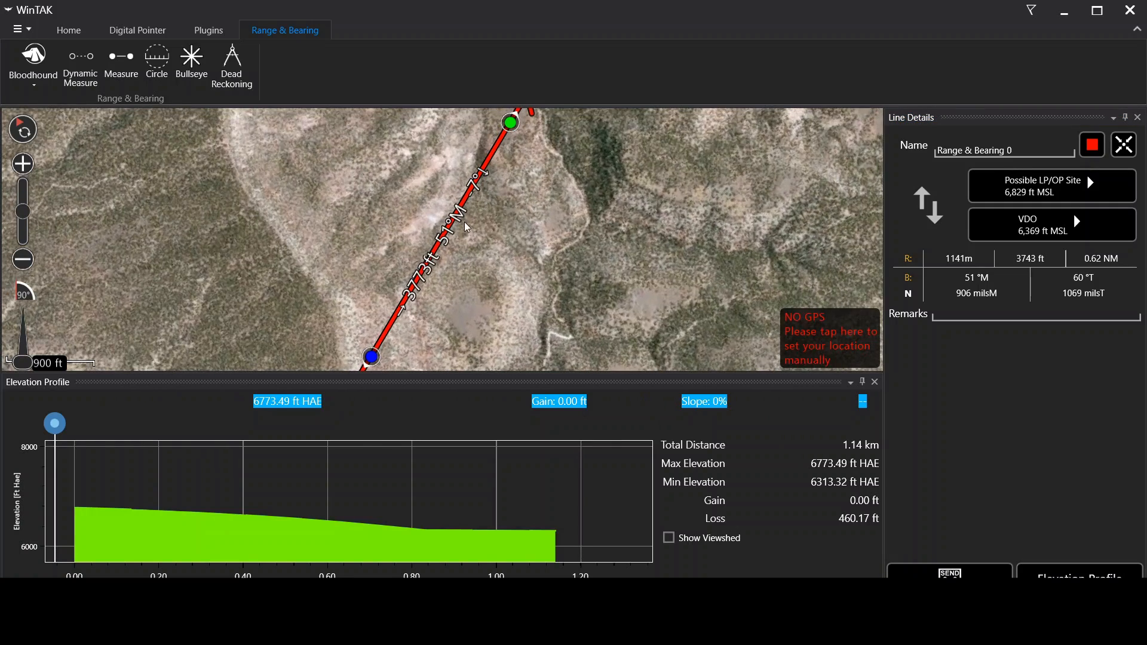
# Study the elevation loss and trace the profile along the line to check elevation and slope between the two points
pyautogui.scroll(-2, 467, 227)
pyautogui.click(279, 545)
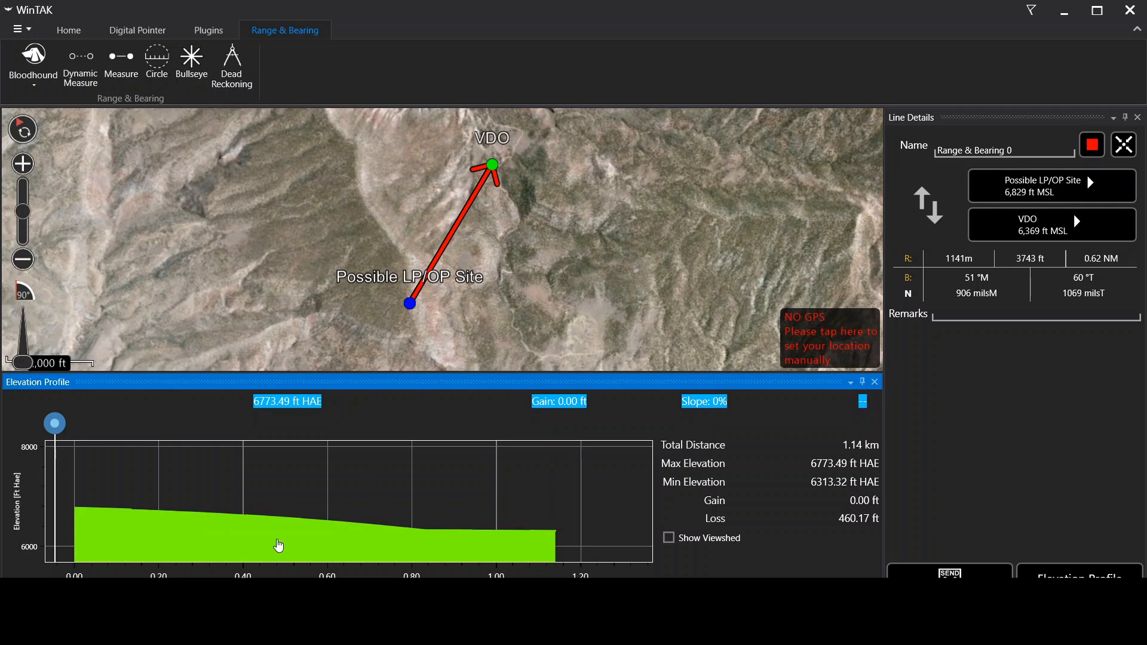
pyautogui.moveTo(536, 267); pyautogui.dragTo(508, 305)
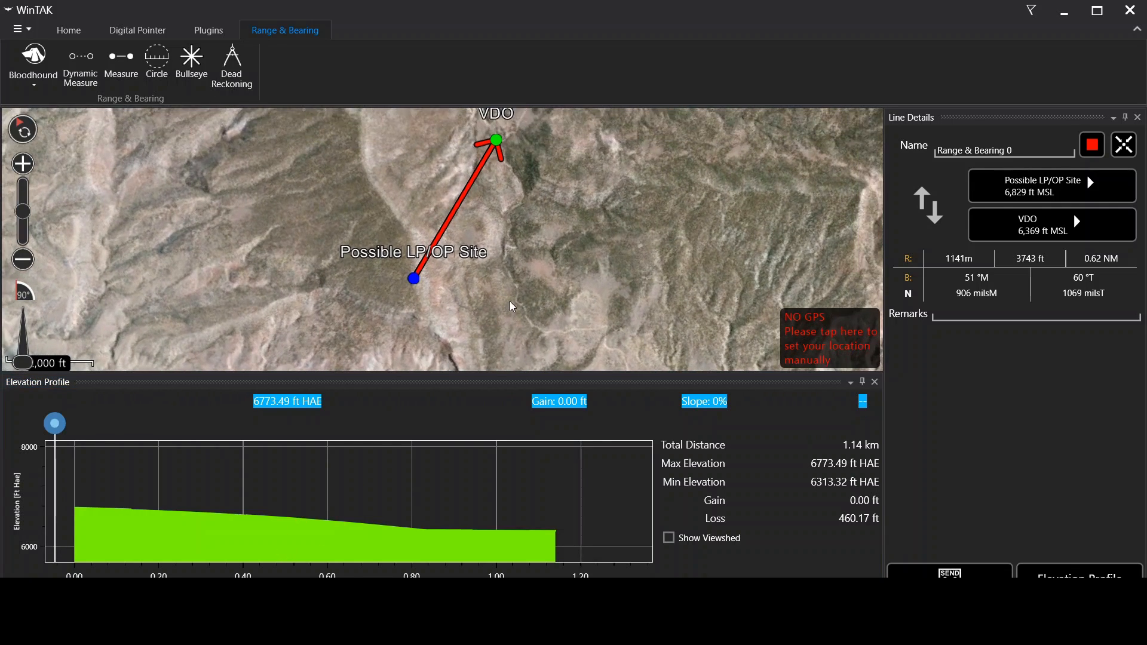
pyautogui.click(852, 515)
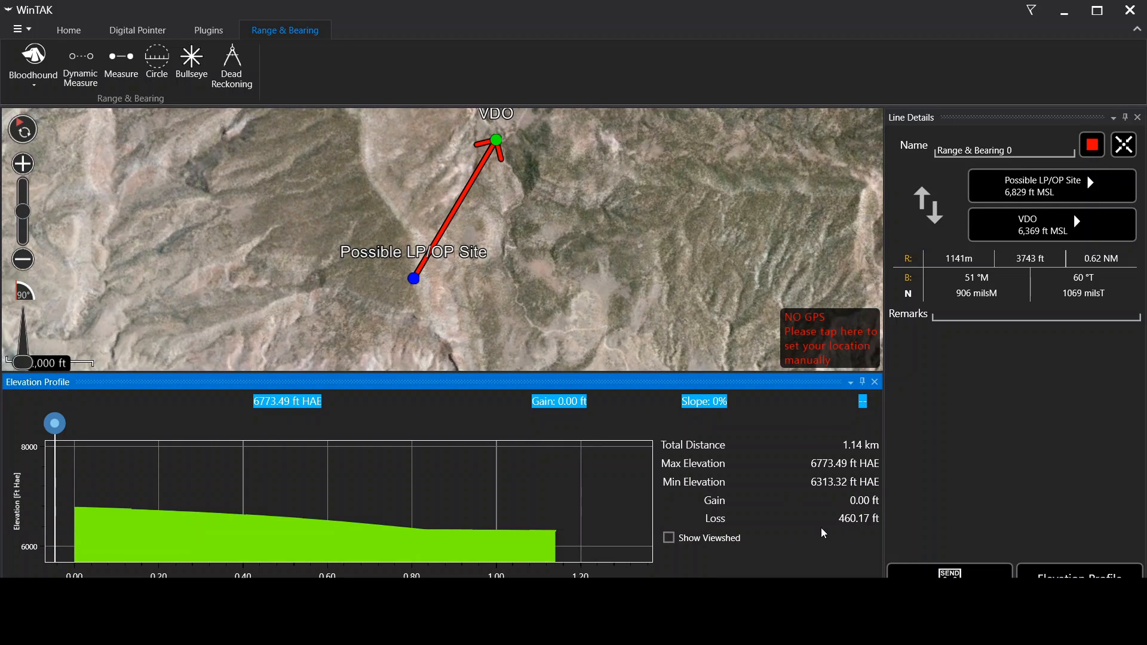
pyautogui.scroll(2, 514, 293)
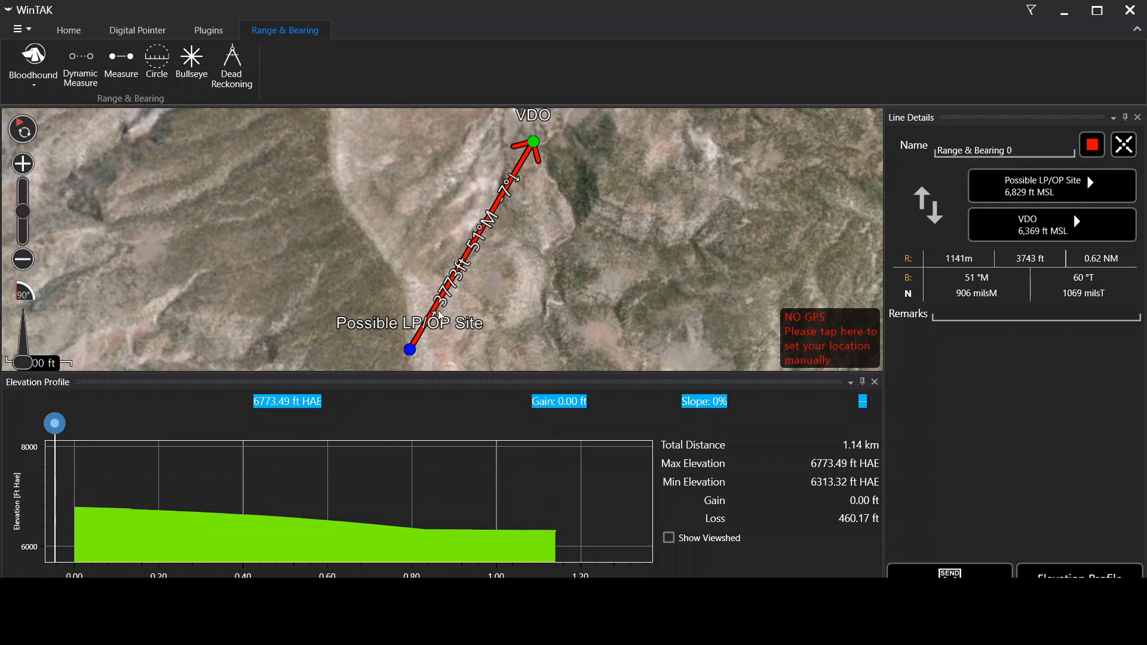
pyautogui.click(842, 523)
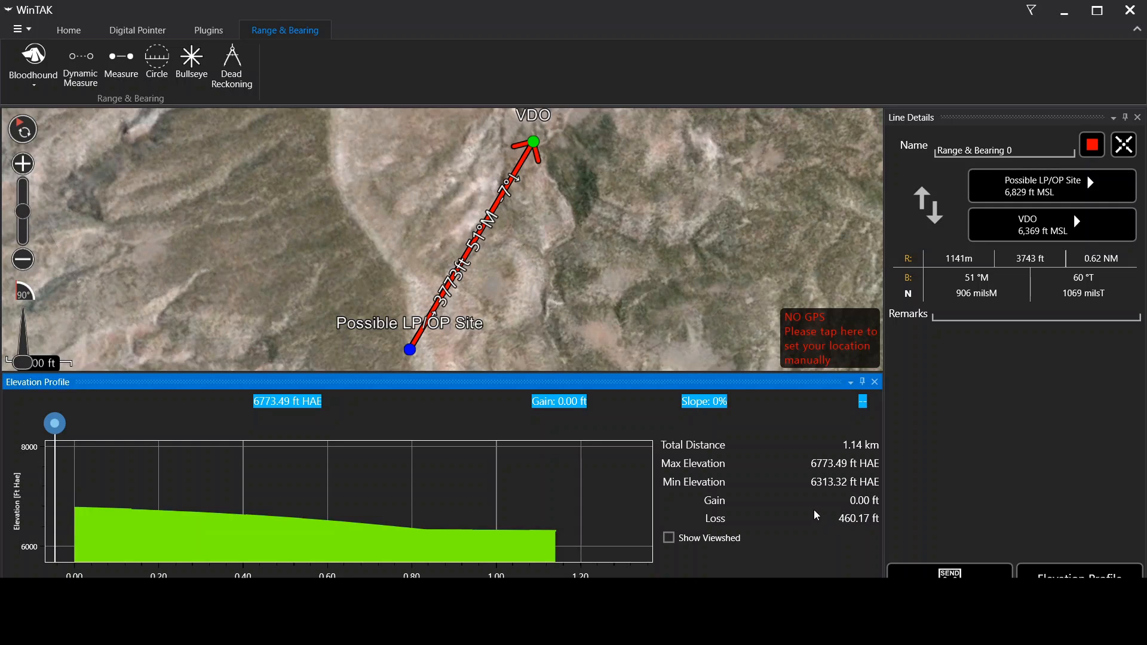
pyautogui.moveTo(570, 266); pyautogui.dragTo(567, 257)
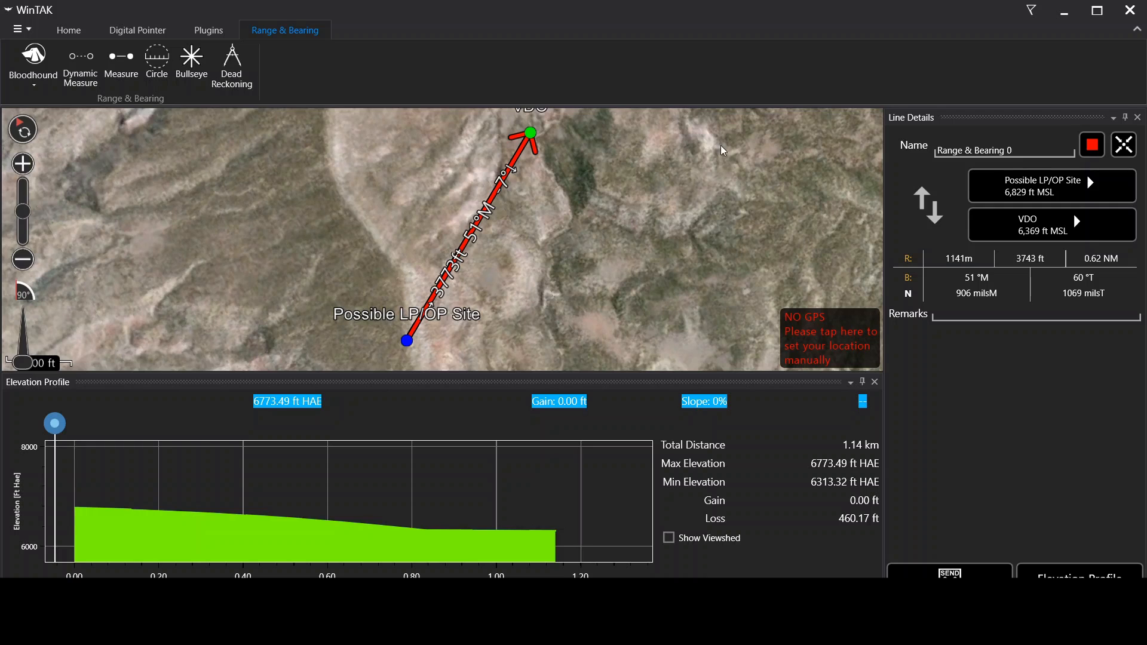
pyautogui.click(645, 423)
pyautogui.moveTo(650, 423); pyautogui.dragTo(216, 424)
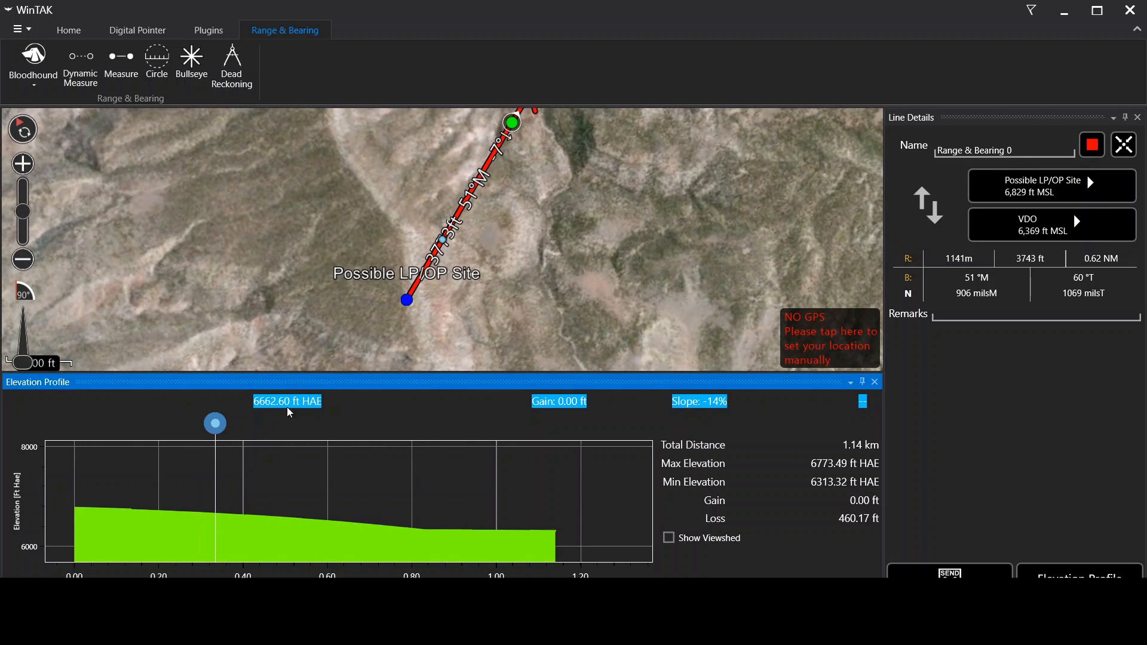
pyautogui.click(294, 430)
pyautogui.moveTo(293, 432); pyautogui.dragTo(461, 461)
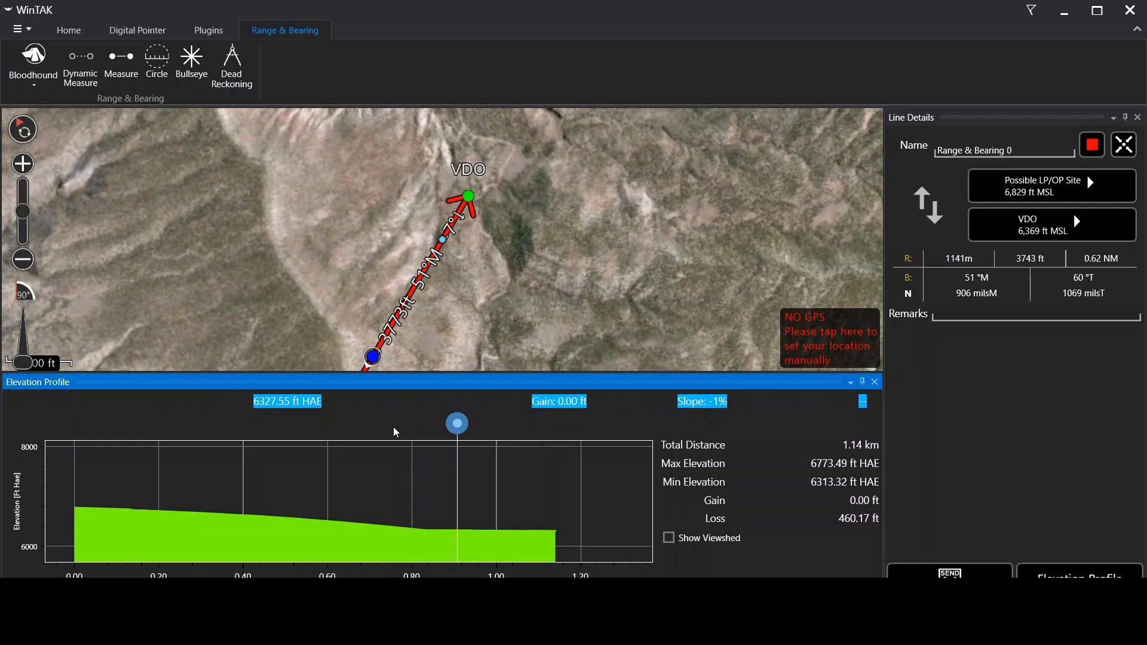
# Close the elevation profile and delete the range and bearing line between the Possible LP/OP Site and VDO
pyautogui.click(876, 382)
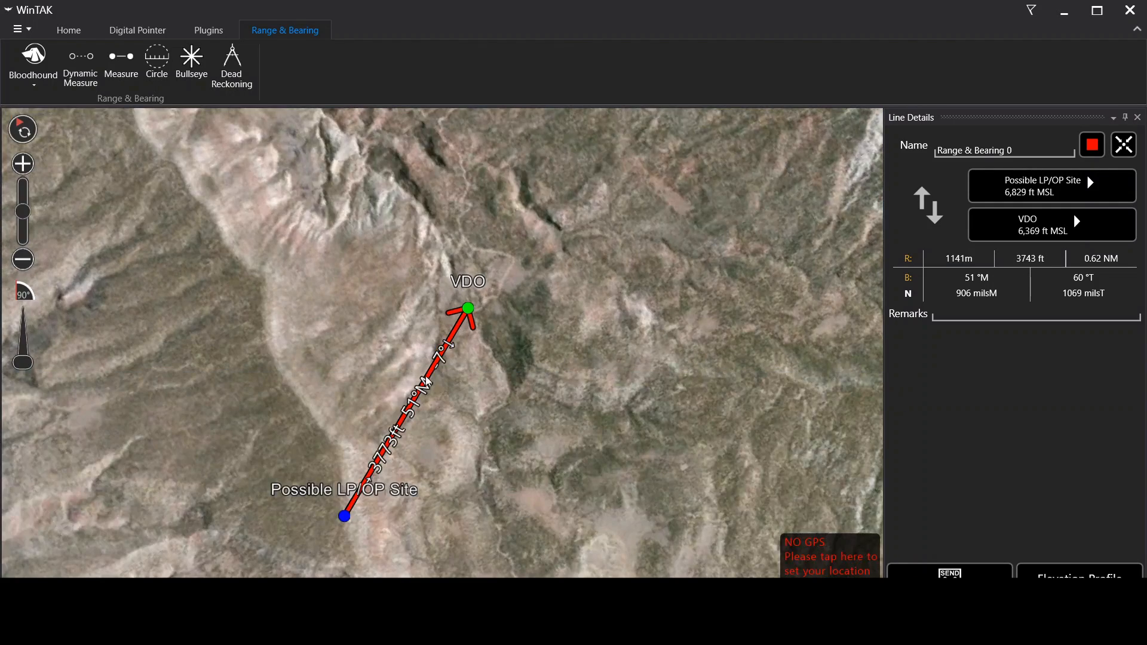
pyautogui.click(413, 410)
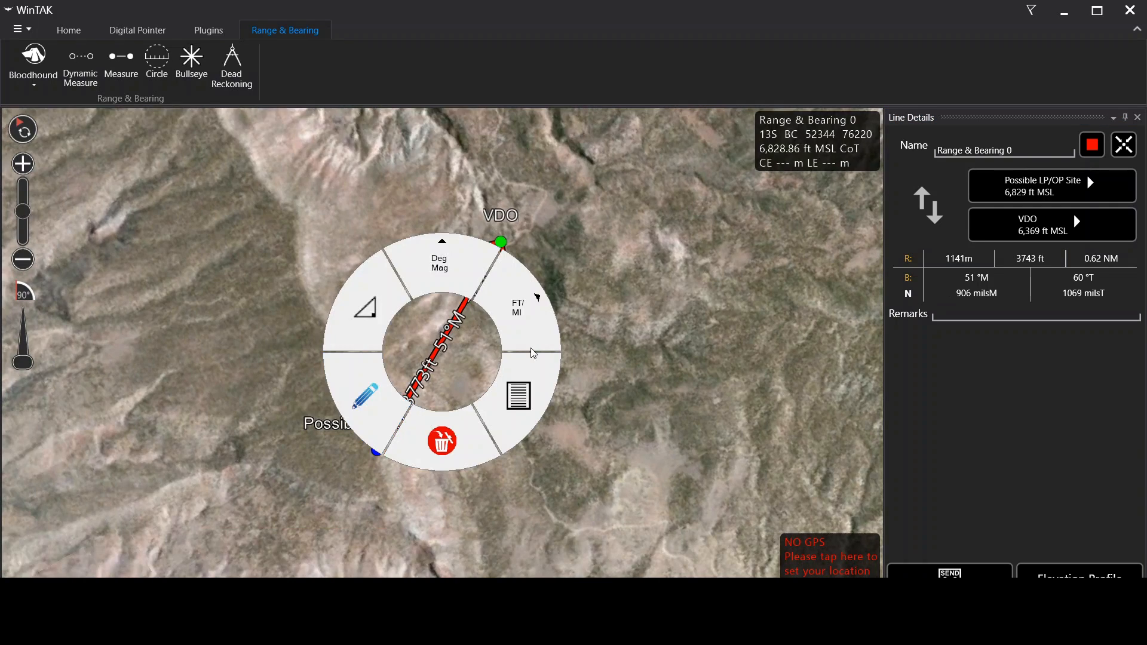
pyautogui.click(440, 438)
pyautogui.click(627, 350)
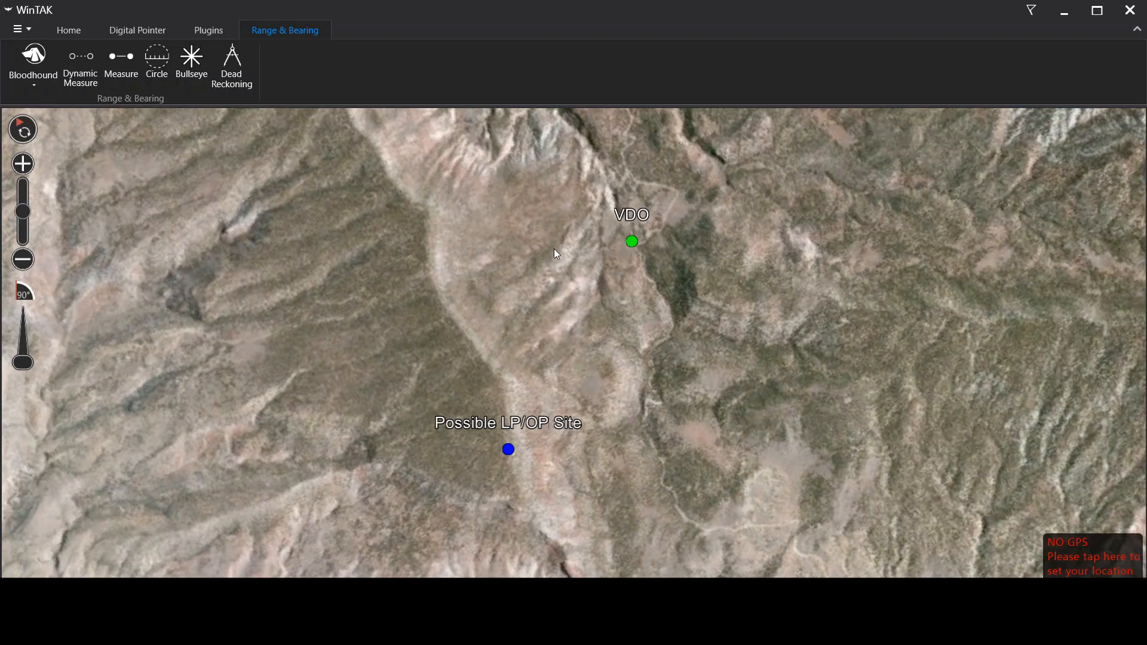
# Create a new yellow route set to Walking, Infil, Primary and Ascending
pyautogui.scroll(2, 544, 299)
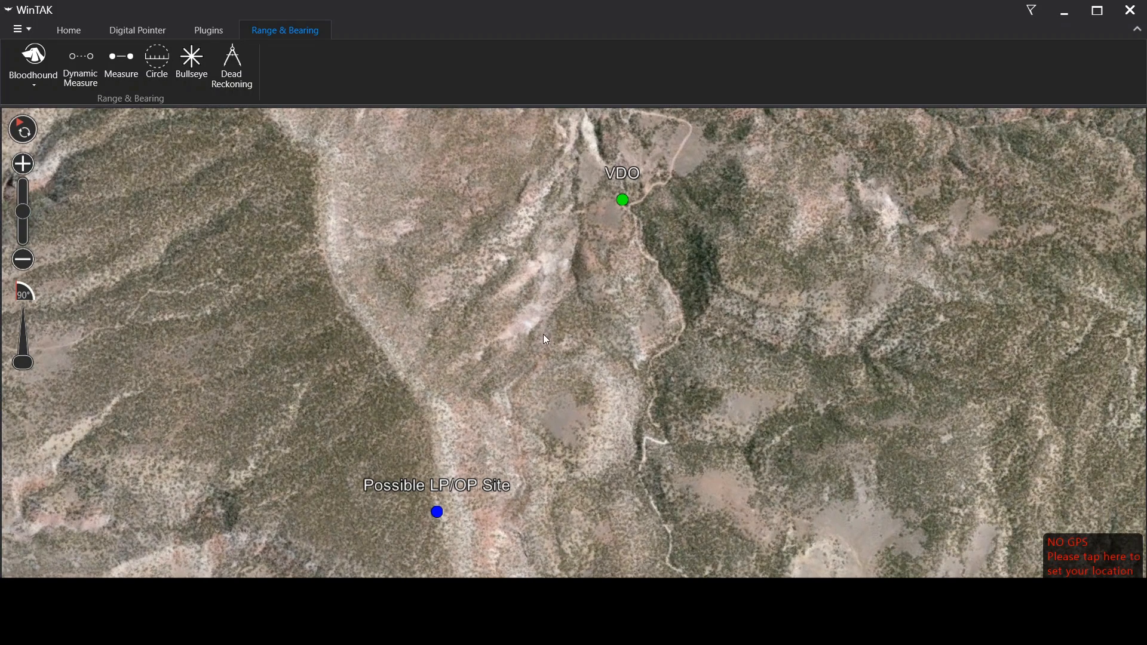
pyautogui.moveTo(543, 334); pyautogui.dragTo(511, 338)
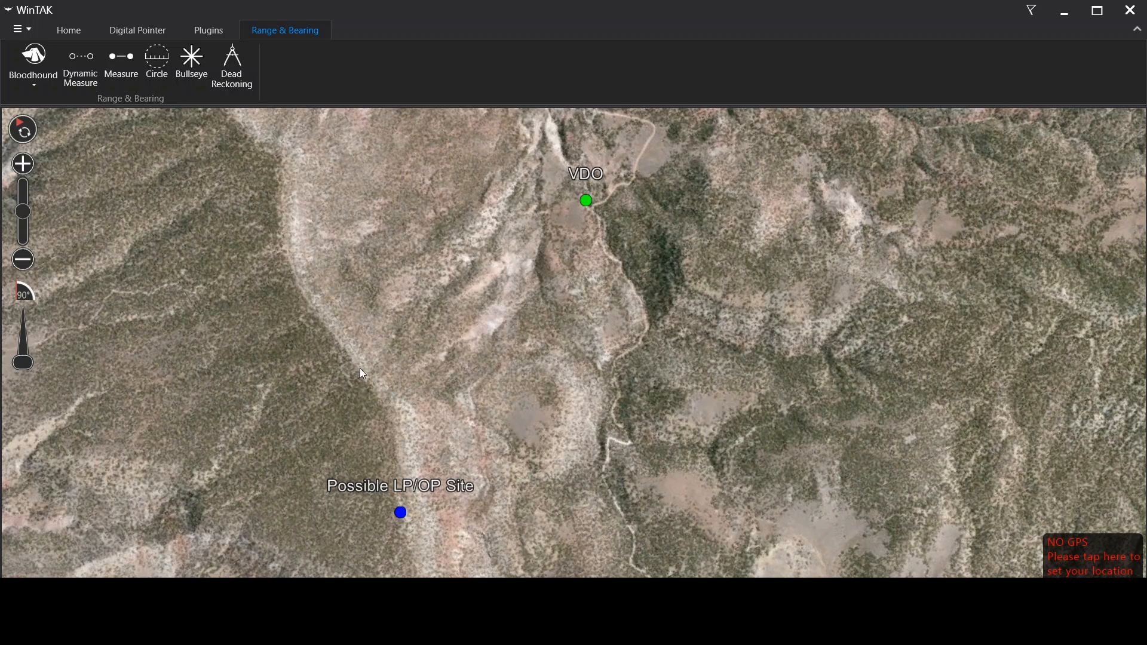
pyautogui.moveTo(433, 215); pyautogui.dragTo(486, 286)
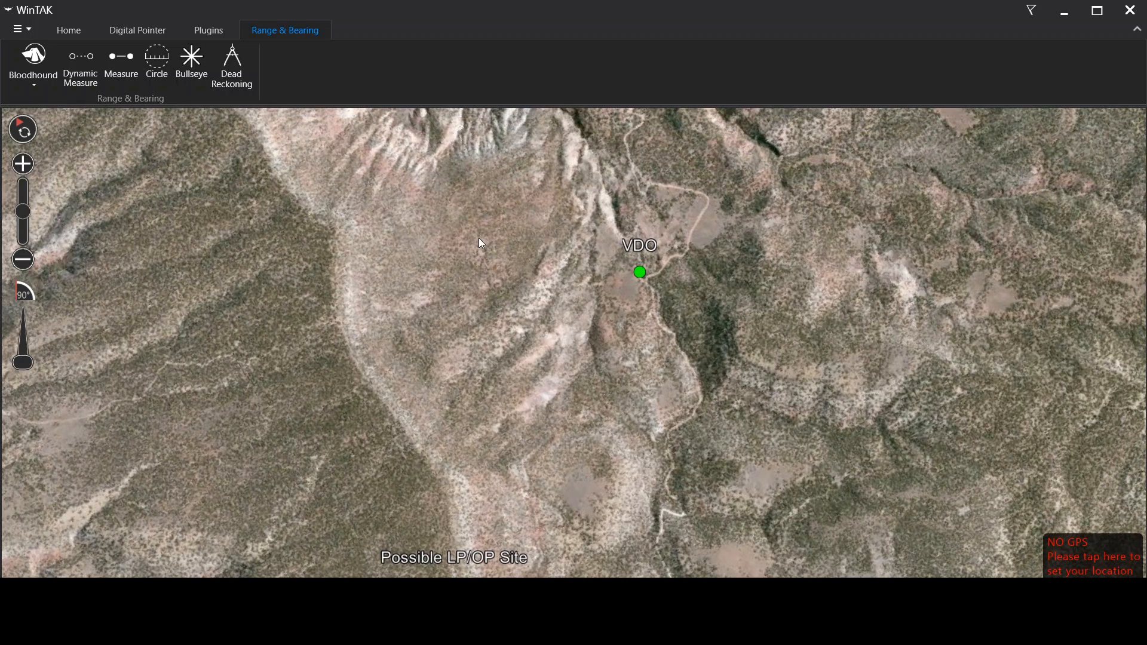
pyautogui.moveTo(479, 238); pyautogui.dragTo(536, 271)
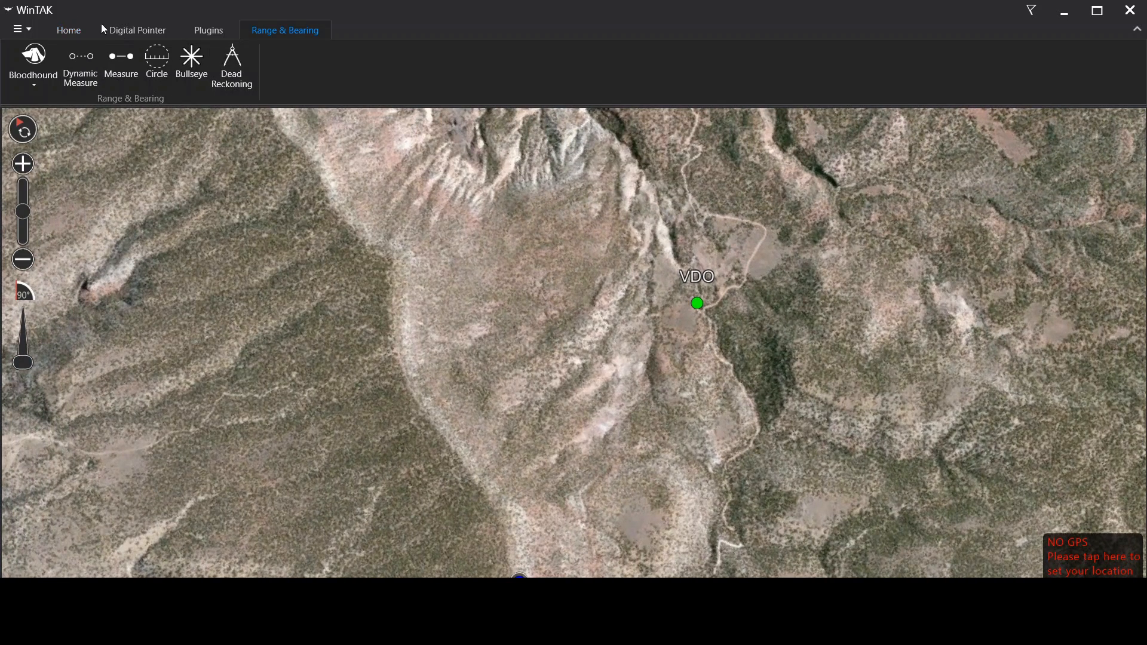
pyautogui.click(82, 31)
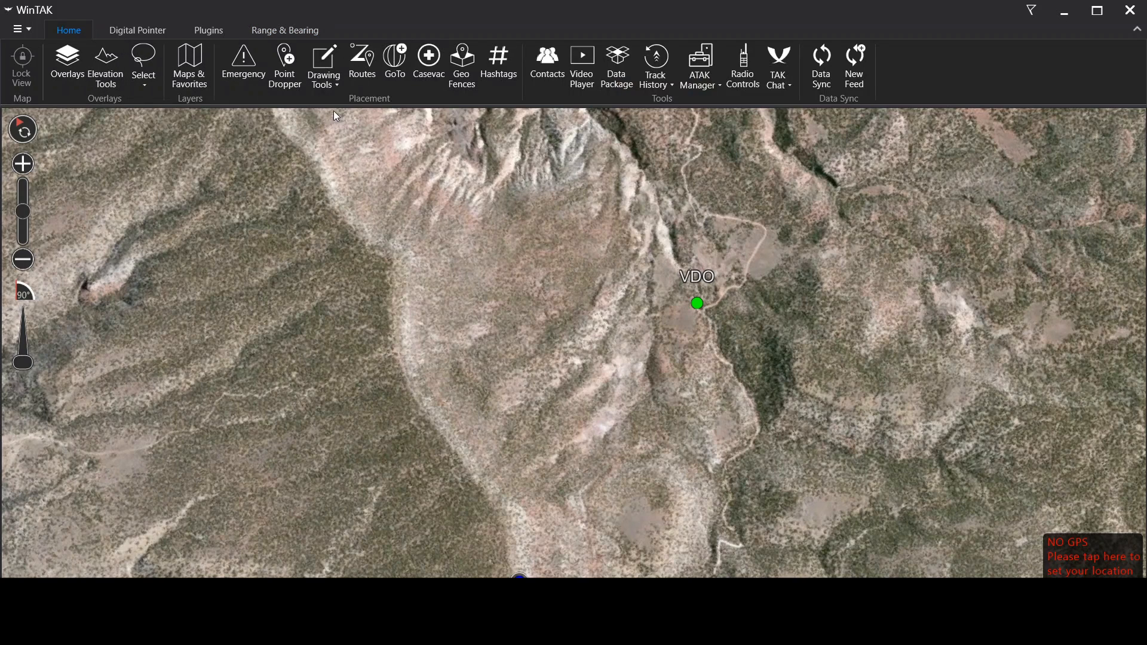
pyautogui.click(354, 58)
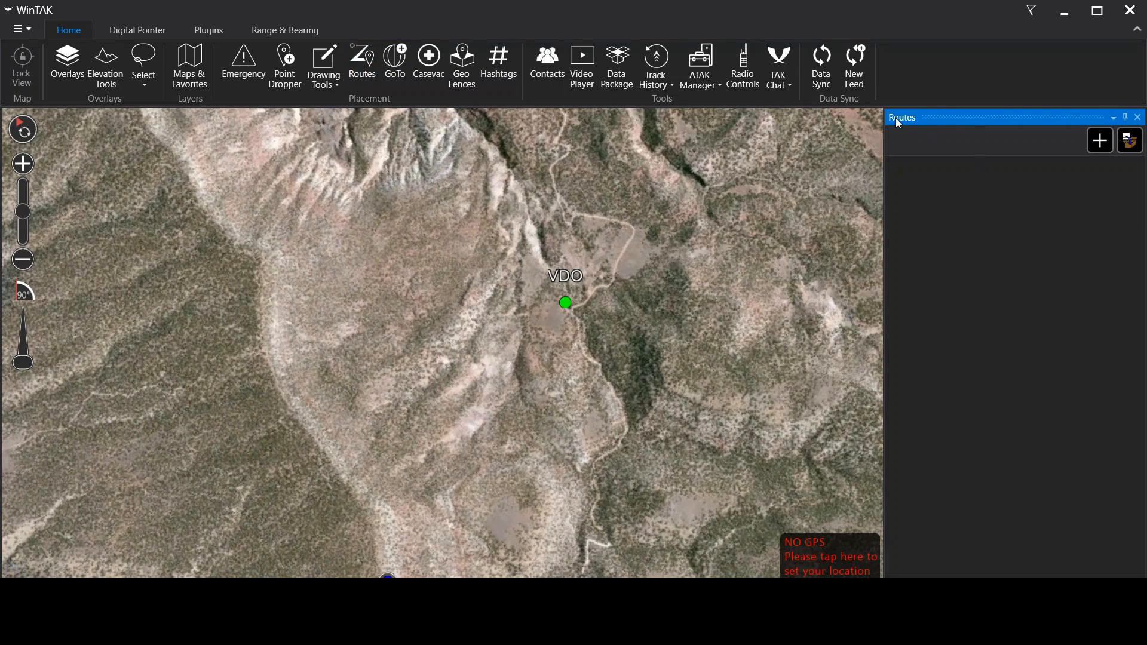
pyautogui.click(1101, 141)
pyautogui.click(1039, 172)
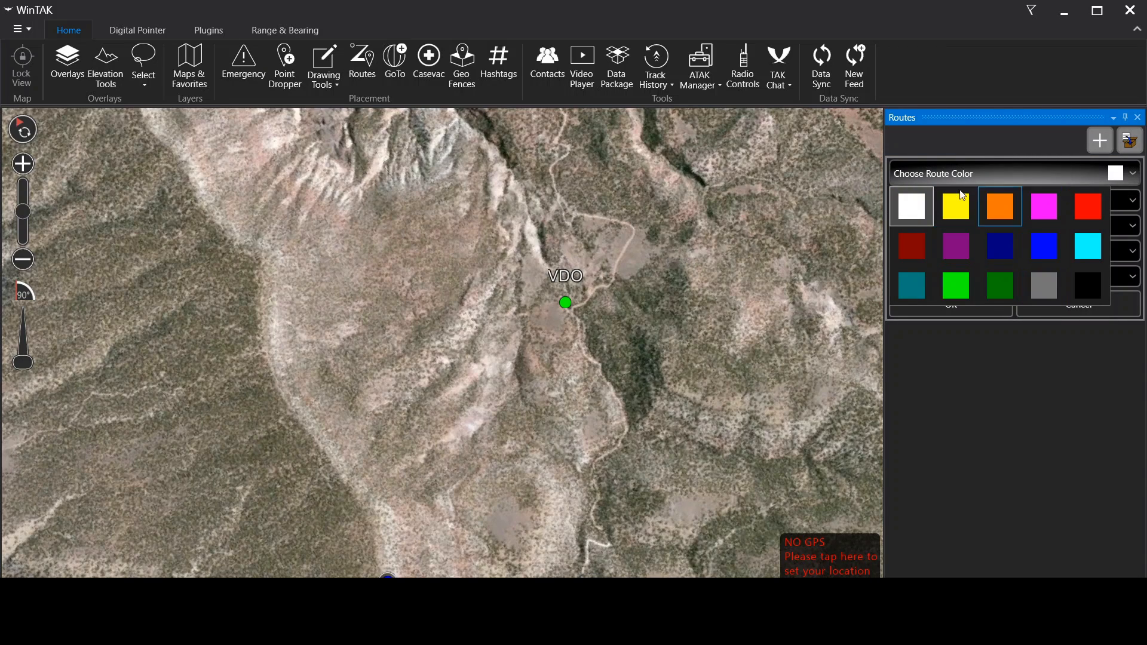
pyautogui.click(950, 206)
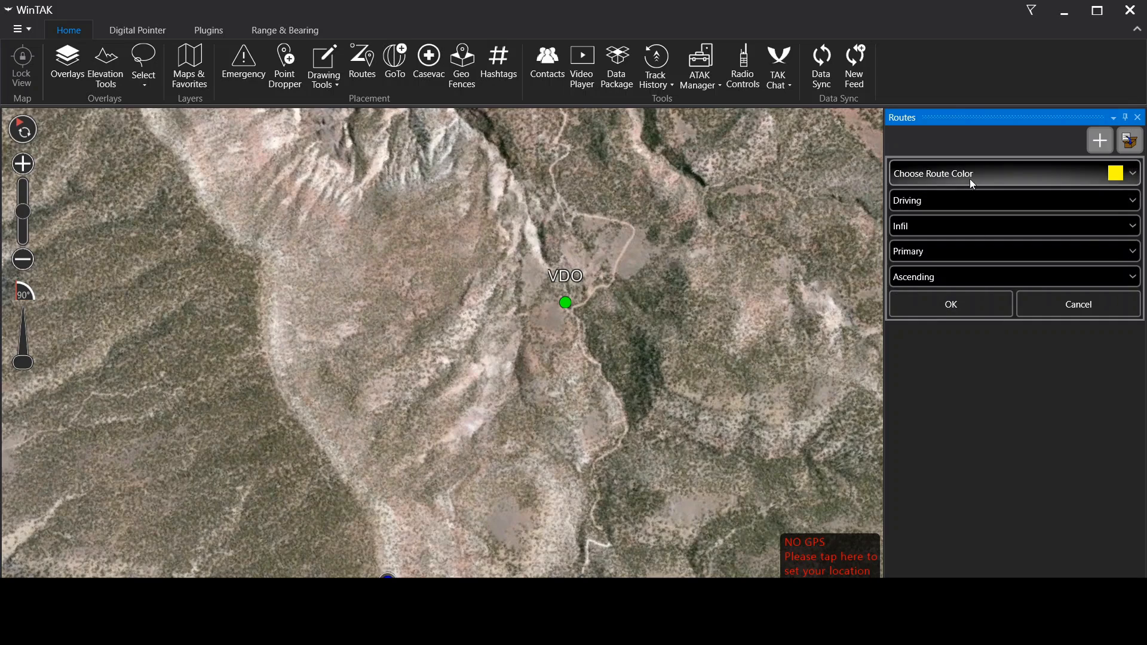
pyautogui.click(934, 199)
pyautogui.click(914, 259)
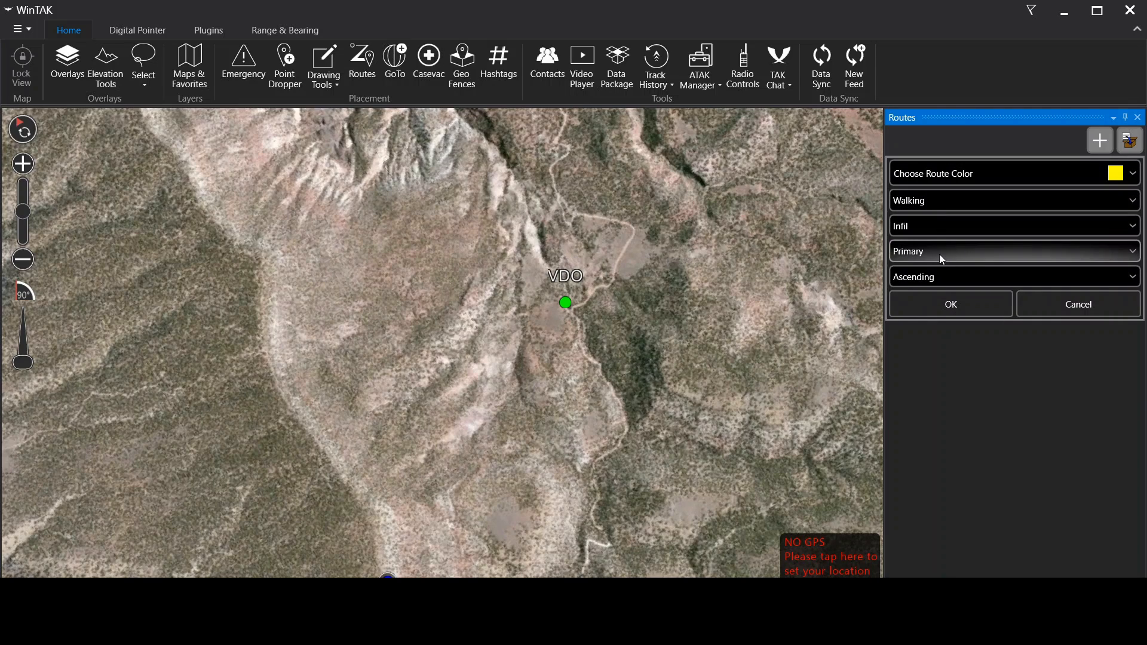
pyautogui.click(949, 304)
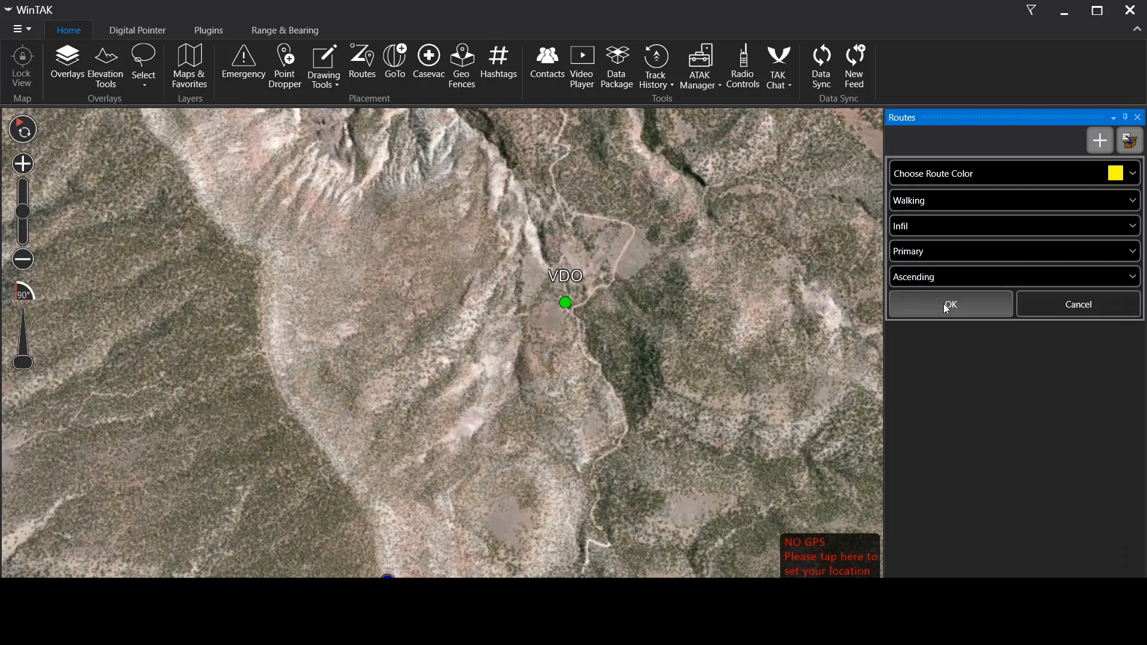
# Start the route at the VDO marker and add a waypoint a short distance west of it
pyautogui.scroll(4, 556, 299)
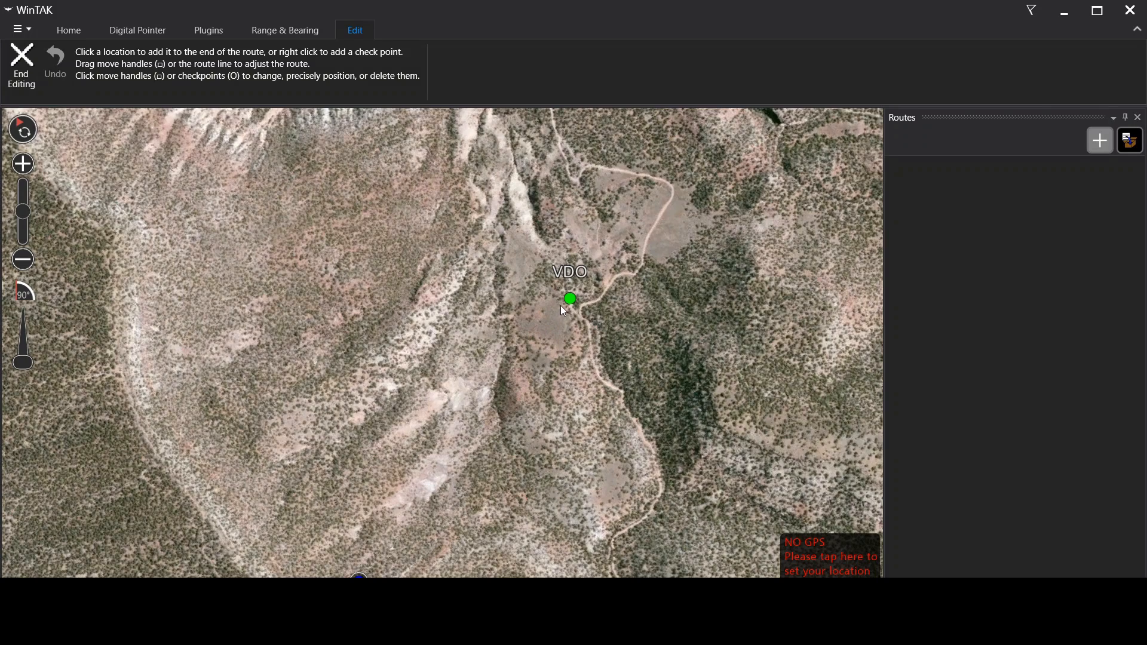
pyautogui.scroll(1, 590, 292)
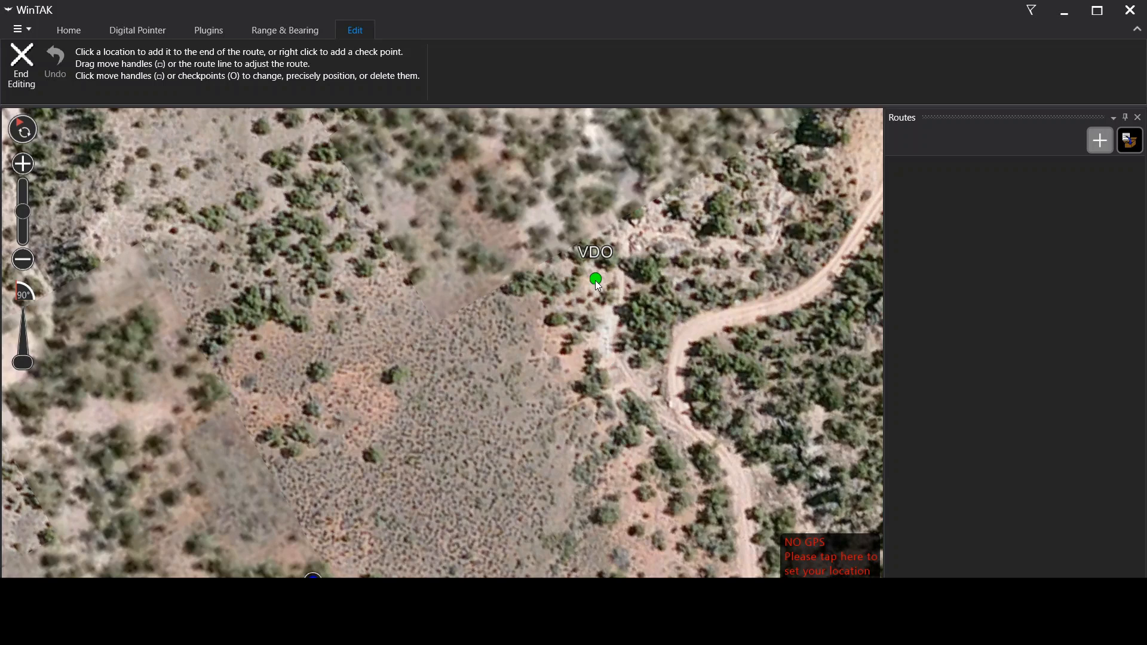
pyautogui.click(595, 281)
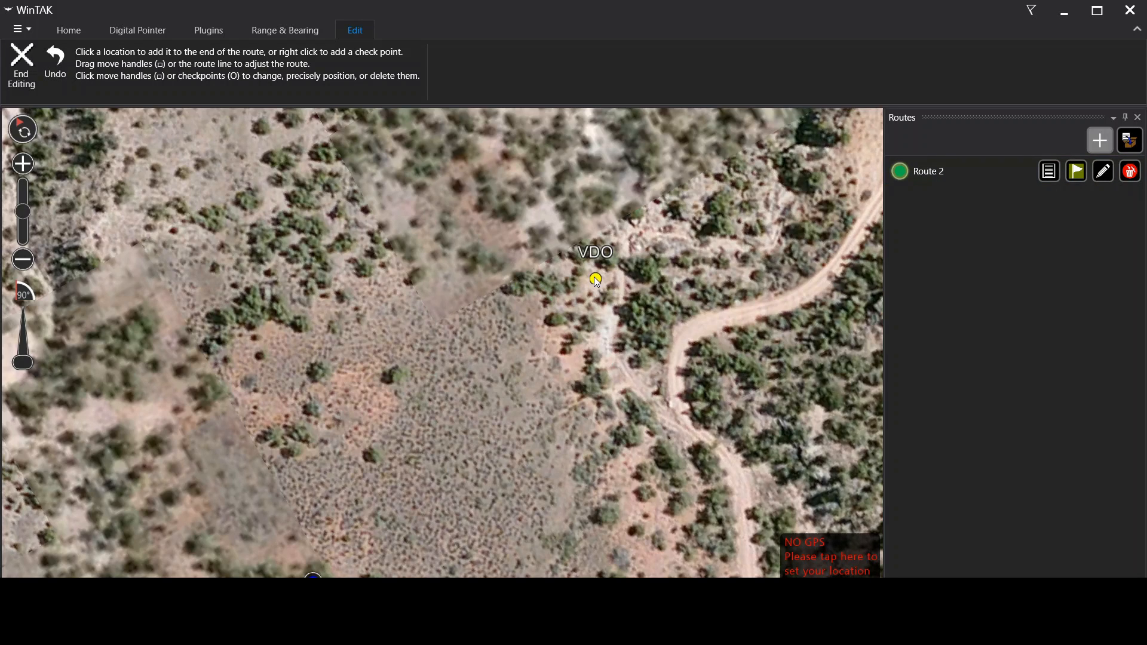
pyautogui.click(459, 278)
# Examine the terrain around and west of the VDO point for the route's next leg
pyautogui.press('Left')
pyautogui.press('Down')
pyautogui.press('Up')
pyautogui.press('Down')
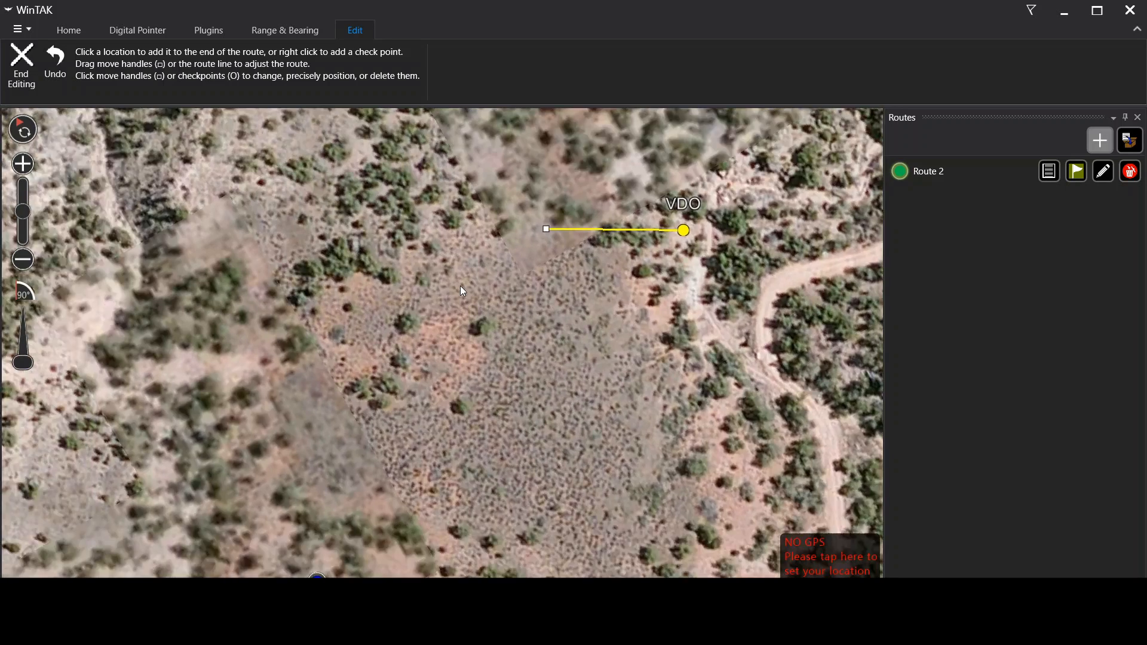
pyautogui.press('Right')
pyautogui.press('Left')
pyautogui.press('Up')
pyautogui.press('Right')
pyautogui.press('Down')
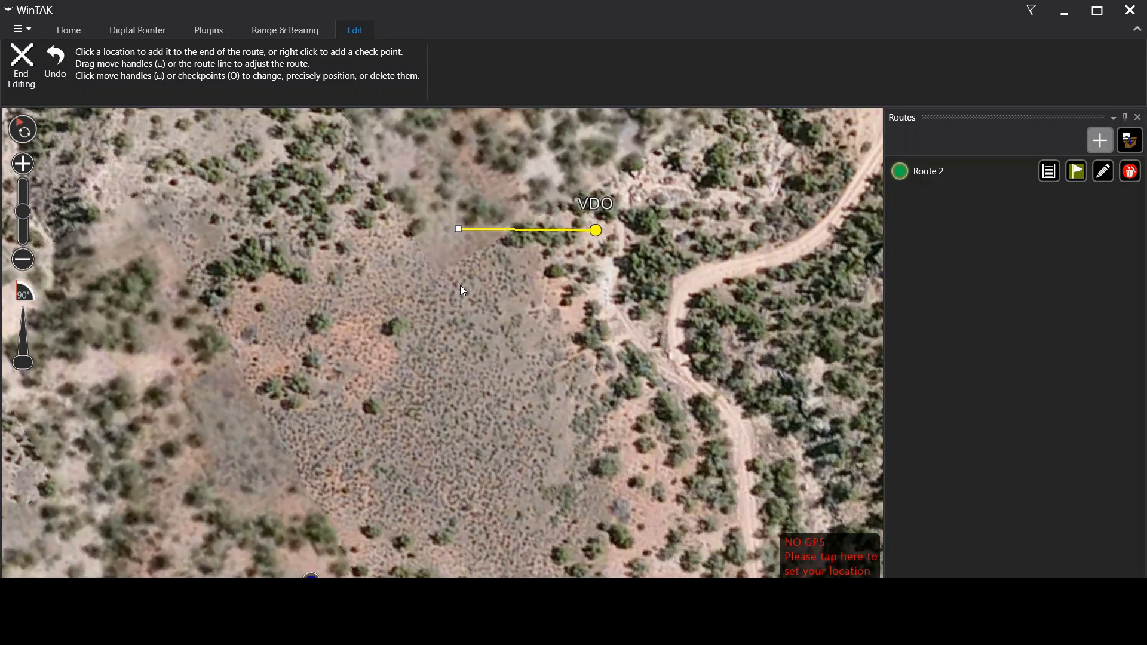
pyautogui.press('Left')
pyautogui.press('Up')
pyautogui.press('Down')
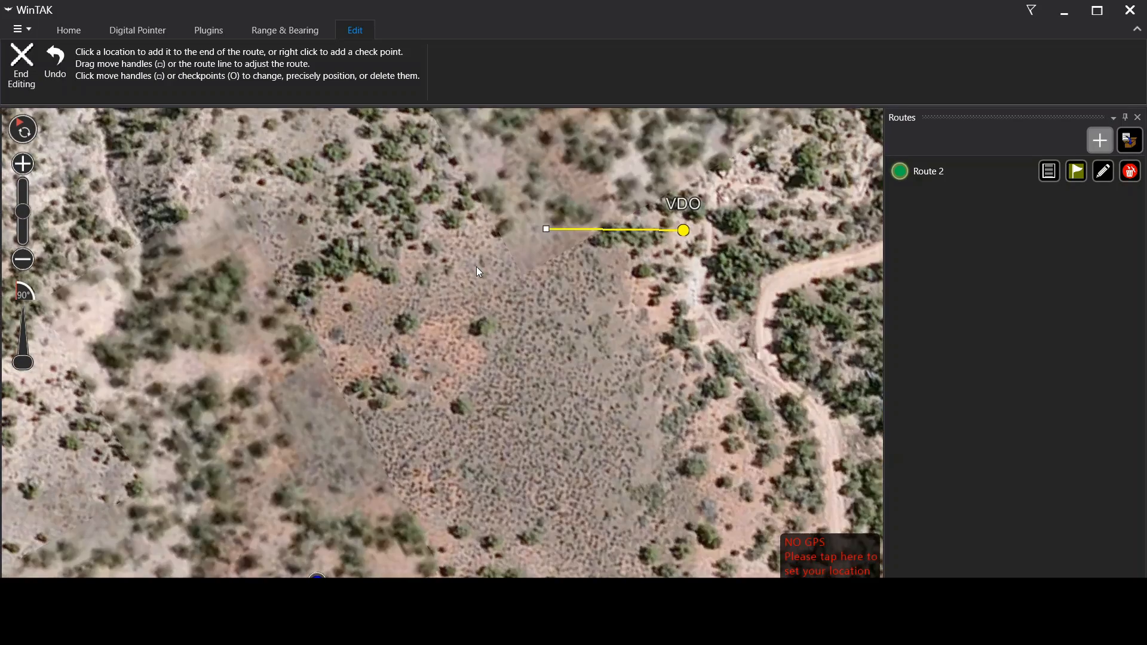
pyautogui.press('Left')
pyautogui.press('Left')
pyautogui.scroll(-2, 482, 266)
pyautogui.press('Right')
pyautogui.press('Left')
pyautogui.press('Left')
pyautogui.press('Up')
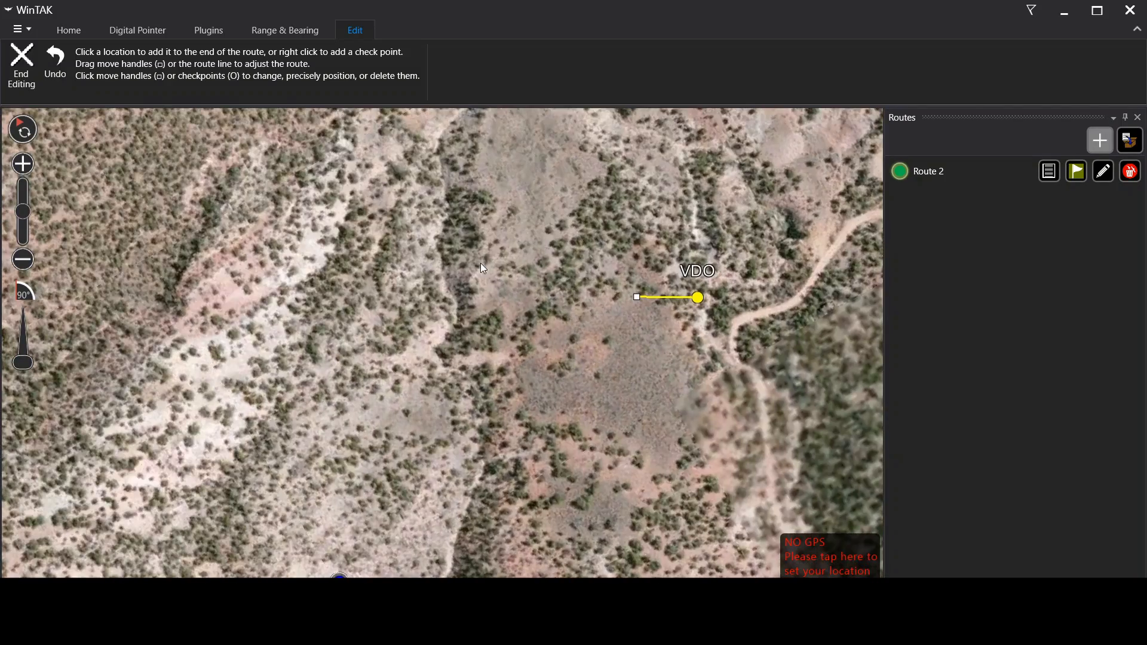
pyautogui.press('Up')
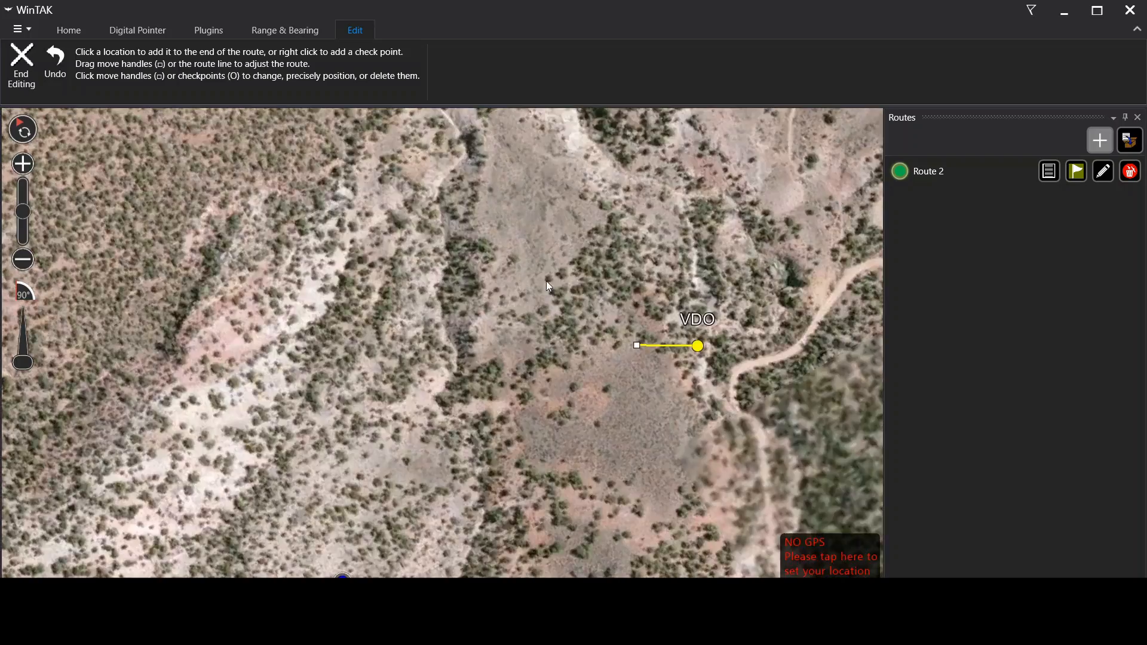
pyautogui.press('Left')
pyautogui.press('Down')
pyautogui.press('Down')
pyautogui.press('Up')
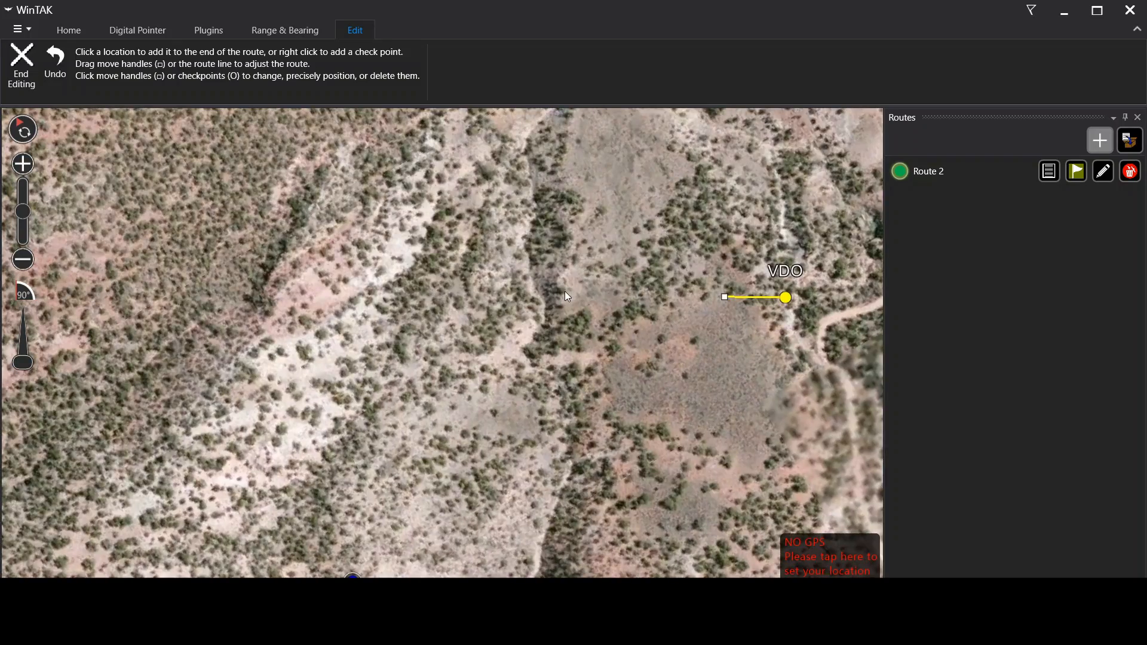
pyautogui.scroll(-3, 562, 299)
pyautogui.scroll(2, 574, 305)
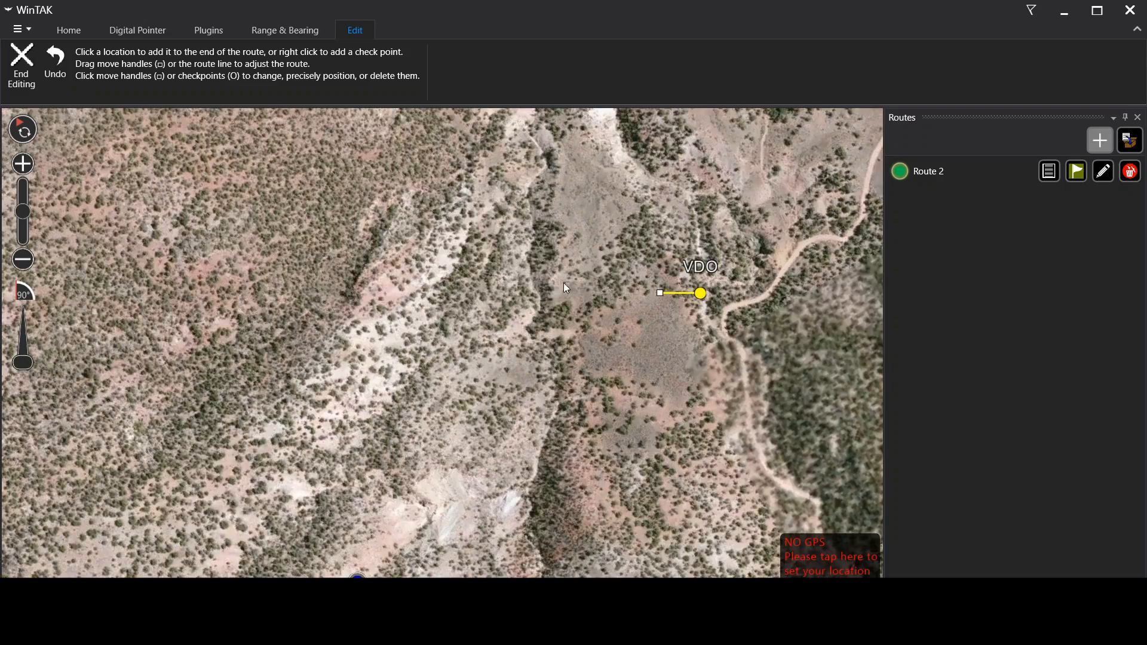
# Extend the route west from the clearing with four waypoints across the wooded drainage to the pale slope
pyautogui.click(560, 338)
pyautogui.scroll(1, 533, 334)
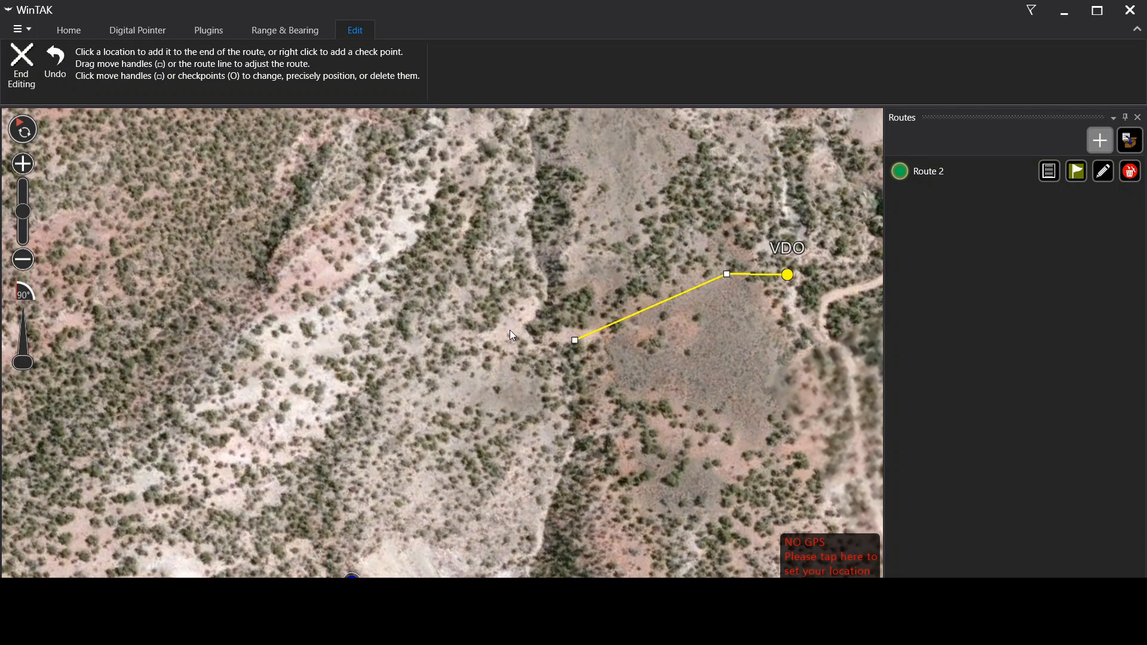
pyautogui.click(518, 320)
pyautogui.click(461, 311)
pyautogui.click(328, 297)
pyautogui.press('Left')
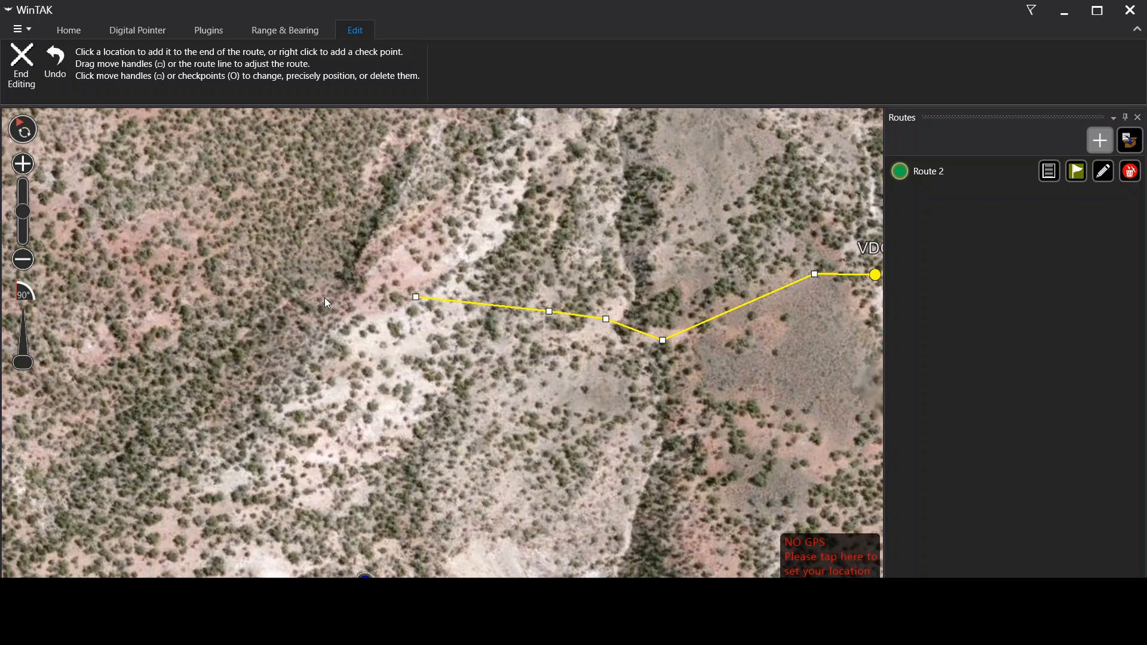
# Add a waypoint west past the pale slope and two more leading southwest through the trees
pyautogui.click(325, 297)
pyautogui.click(202, 380)
pyautogui.press('Left')
pyautogui.press('Left')
pyautogui.press('Left')
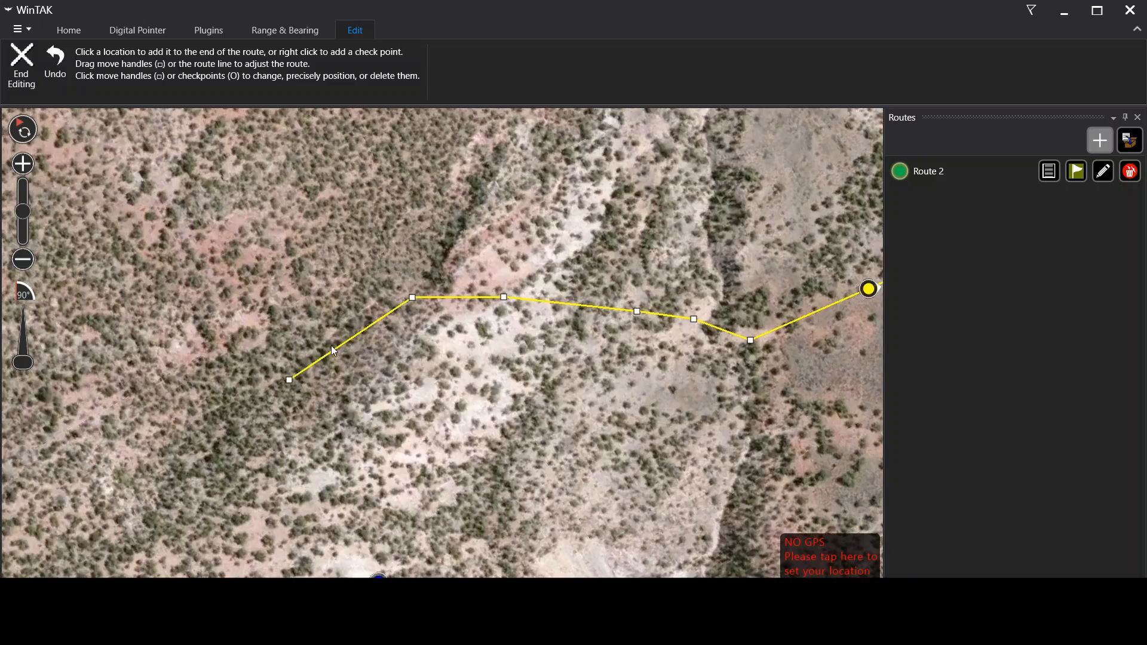
pyautogui.press('Down')
pyautogui.press('Down')
pyautogui.scroll(-2, 333, 311)
pyautogui.press('Left')
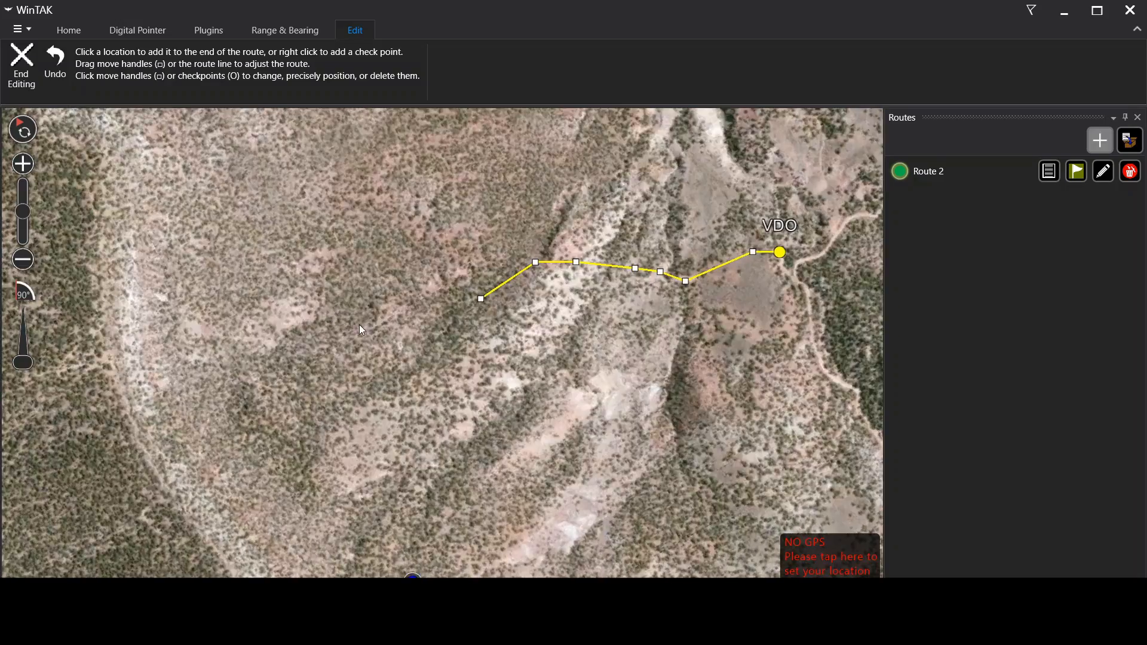
pyautogui.scroll(1, 359, 325)
pyautogui.click(447, 372)
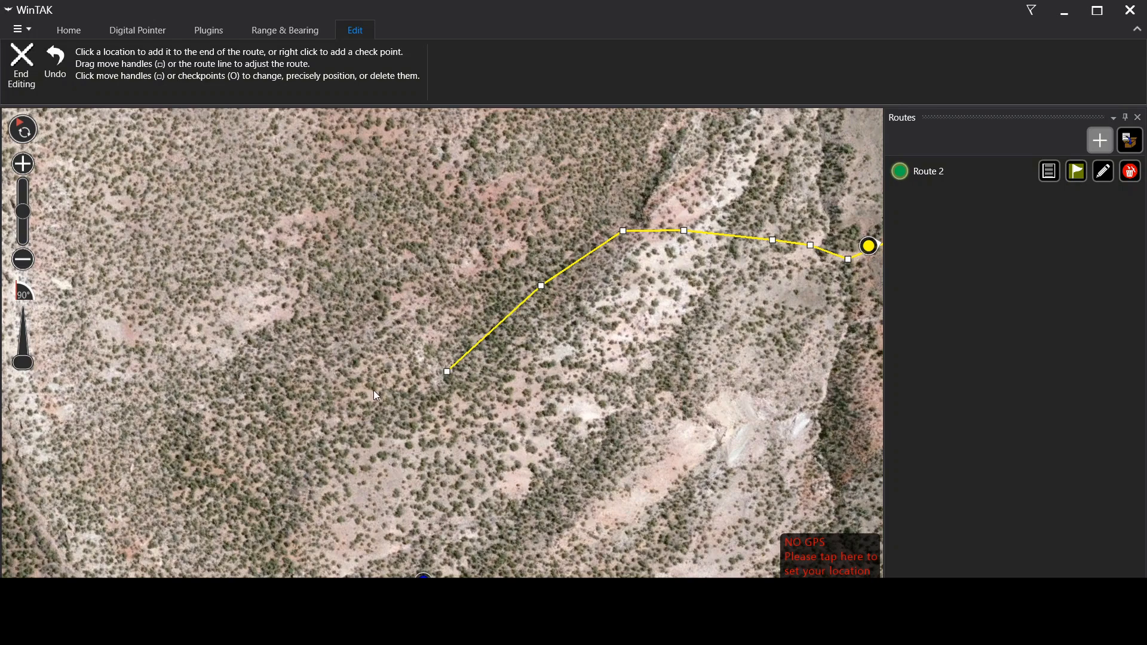
# Continue the route west to the long pale ridge and move its last waypoint east, back from the ridge edge
pyautogui.click(349, 397)
pyautogui.click(265, 354)
pyautogui.click(193, 347)
pyautogui.press('Left')
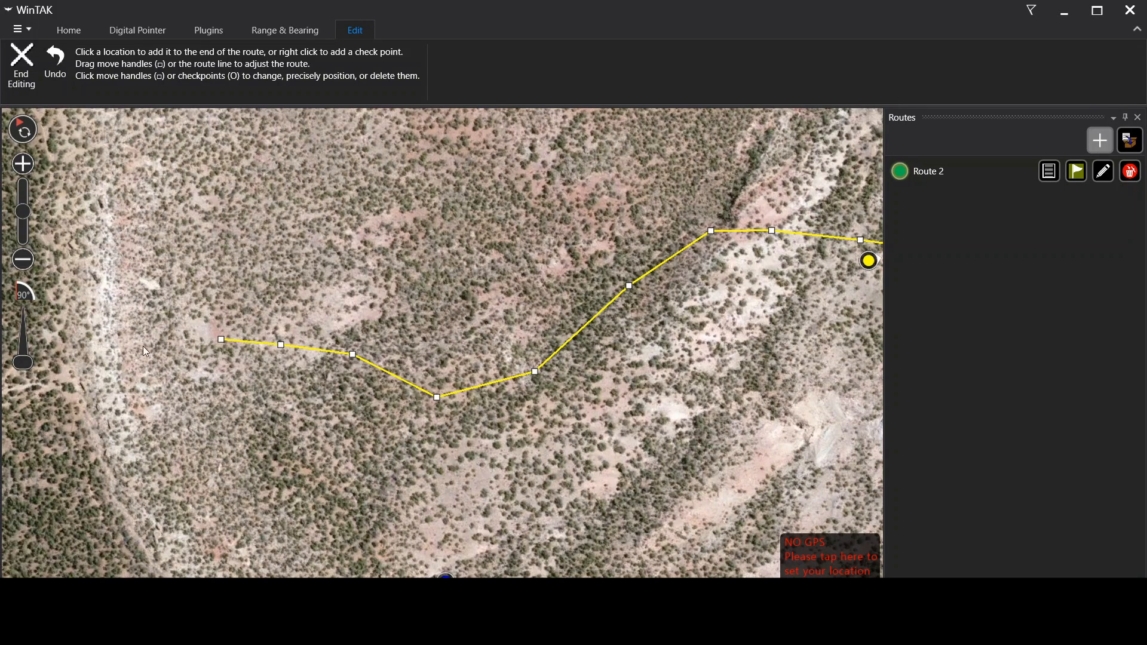
pyautogui.press('Left')
pyautogui.click(169, 358)
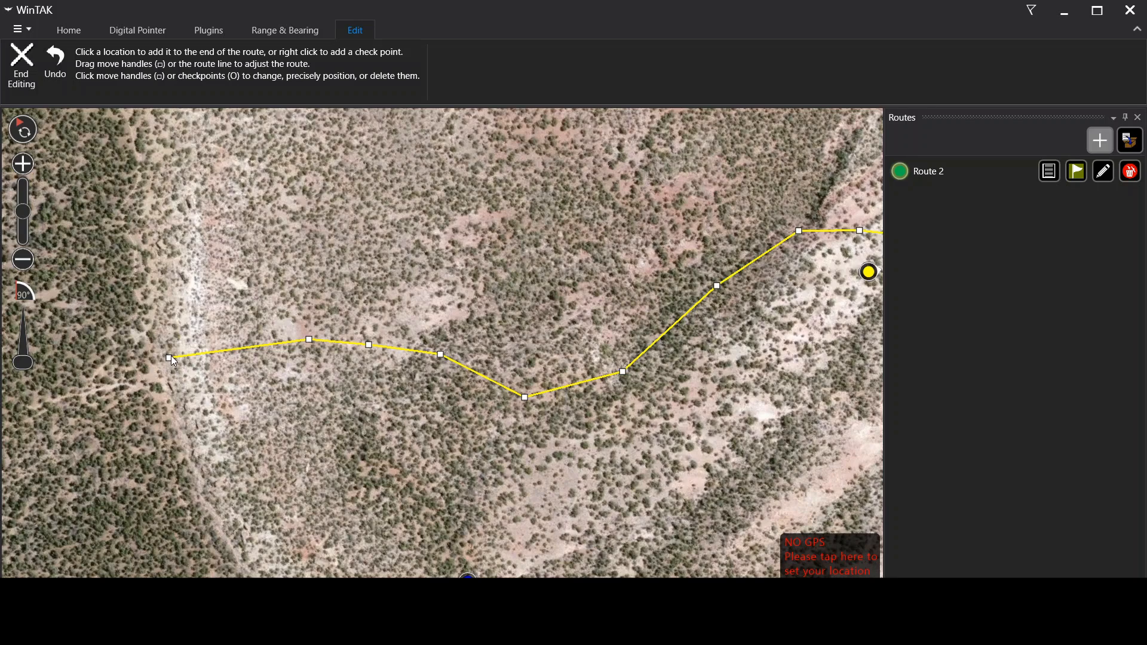
pyautogui.moveTo(171, 357); pyautogui.dragTo(236, 351)
# Turn the route south and add waypoints running southeast along the inner side of the ridge
pyautogui.moveTo(239, 418); pyautogui.dragTo(239, 274)
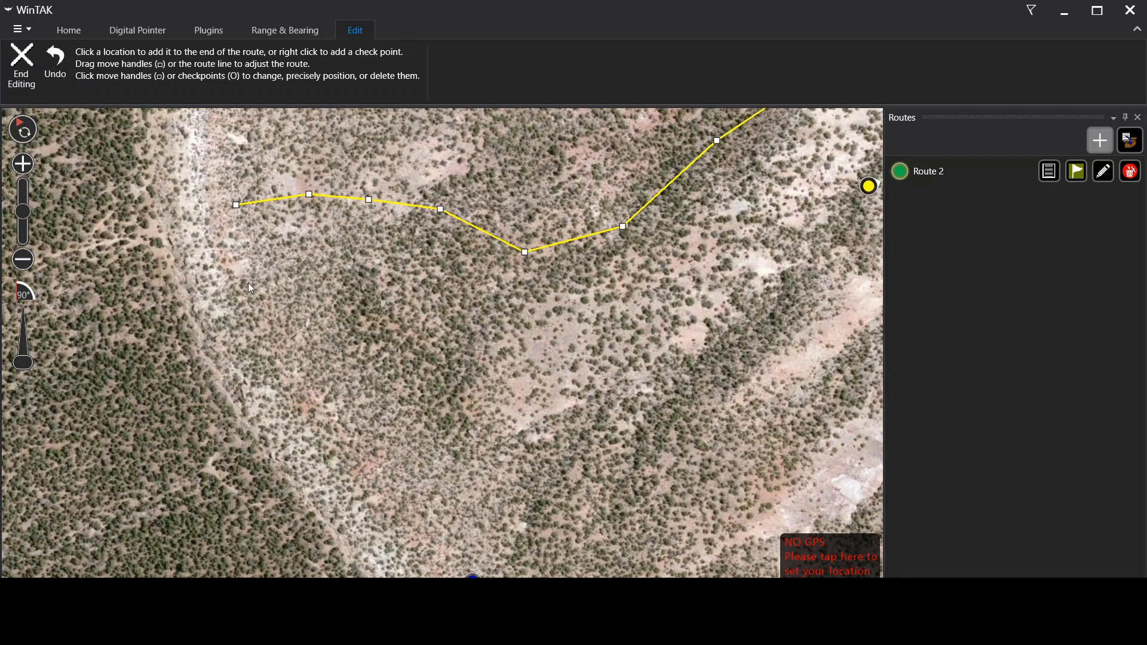
pyautogui.click(251, 303)
pyautogui.click(291, 330)
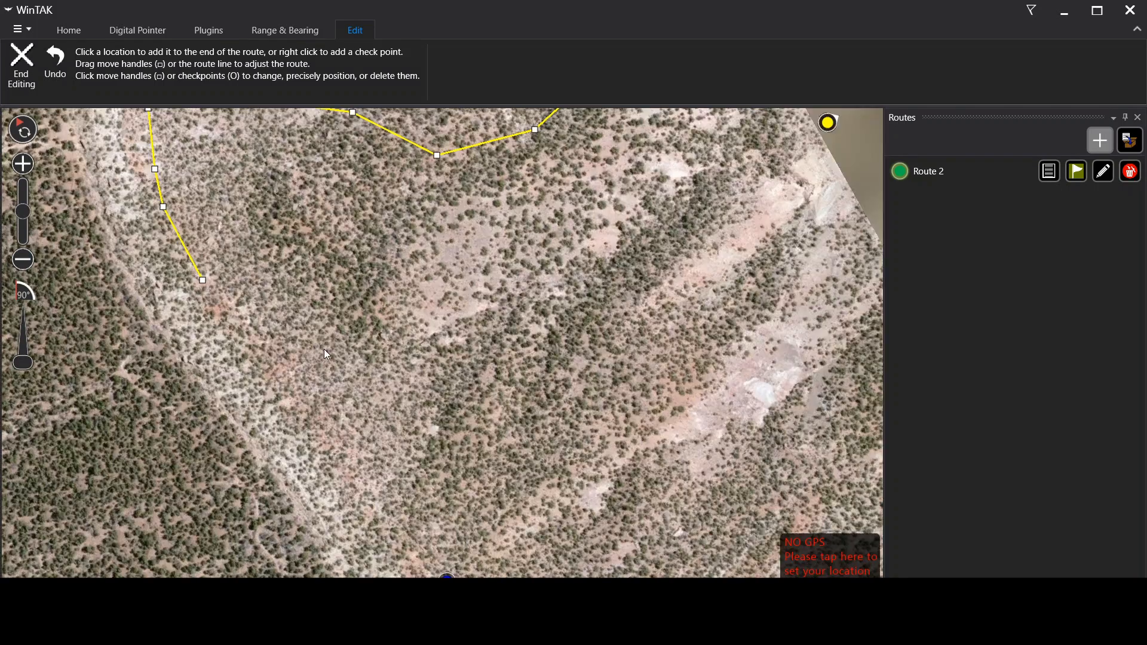
pyautogui.click(245, 337)
pyautogui.click(275, 377)
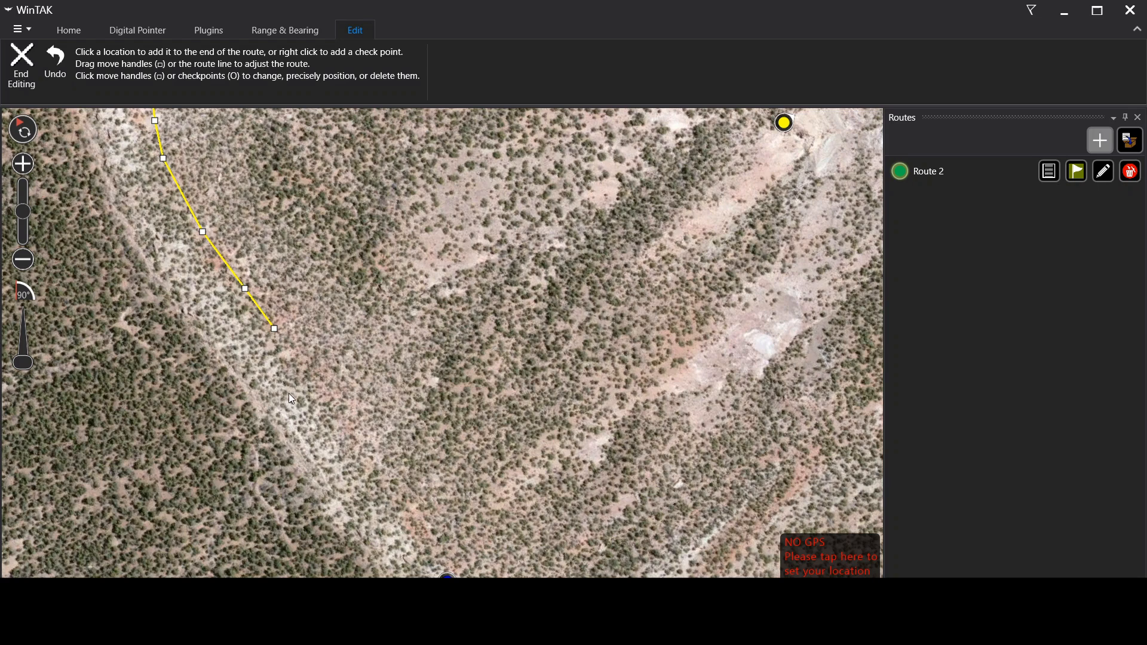
pyautogui.click(315, 375)
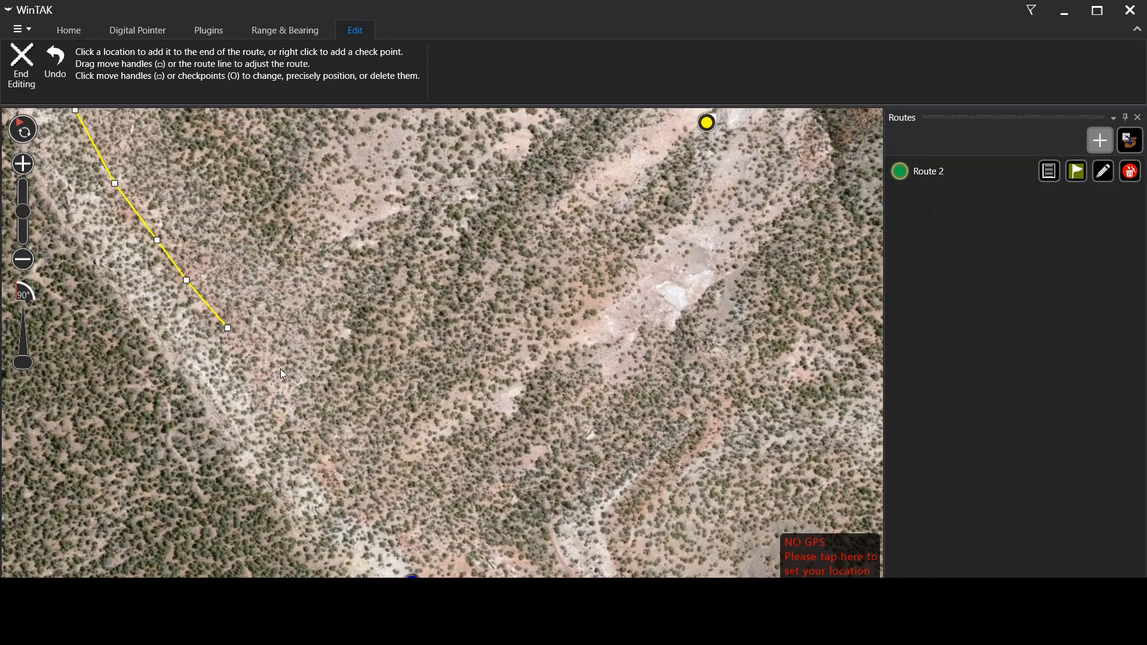
# Extend the route farther southeast with waypoints beside the pale ridge, up to the bend where the ridge turns south
pyautogui.click(281, 392)
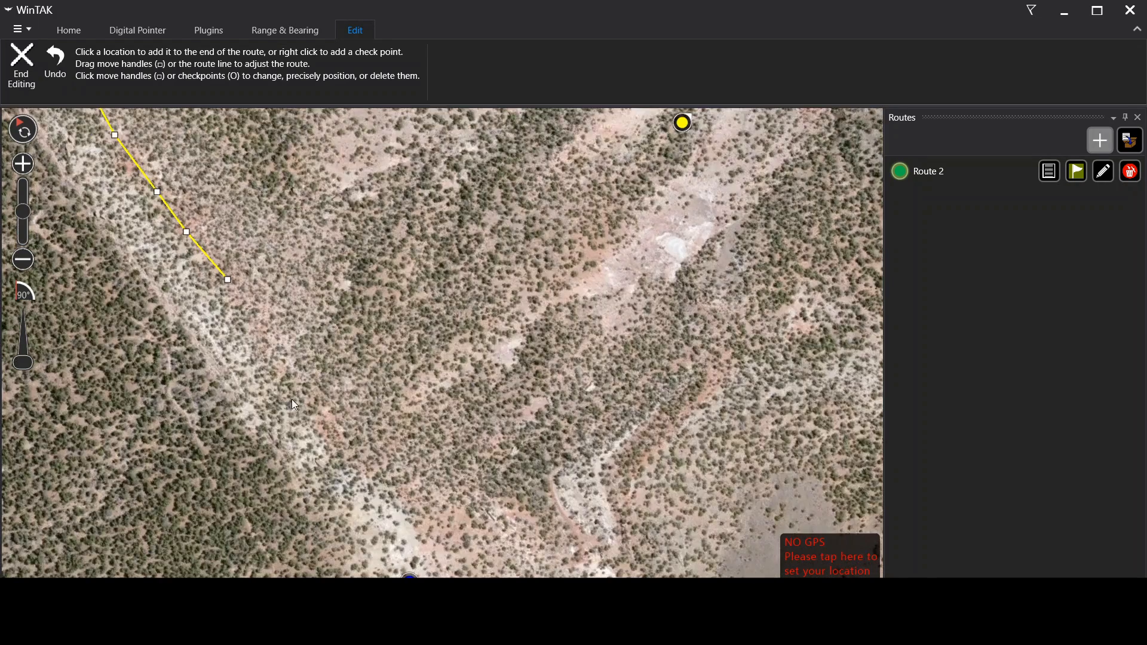
pyautogui.click(332, 417)
pyautogui.click(289, 429)
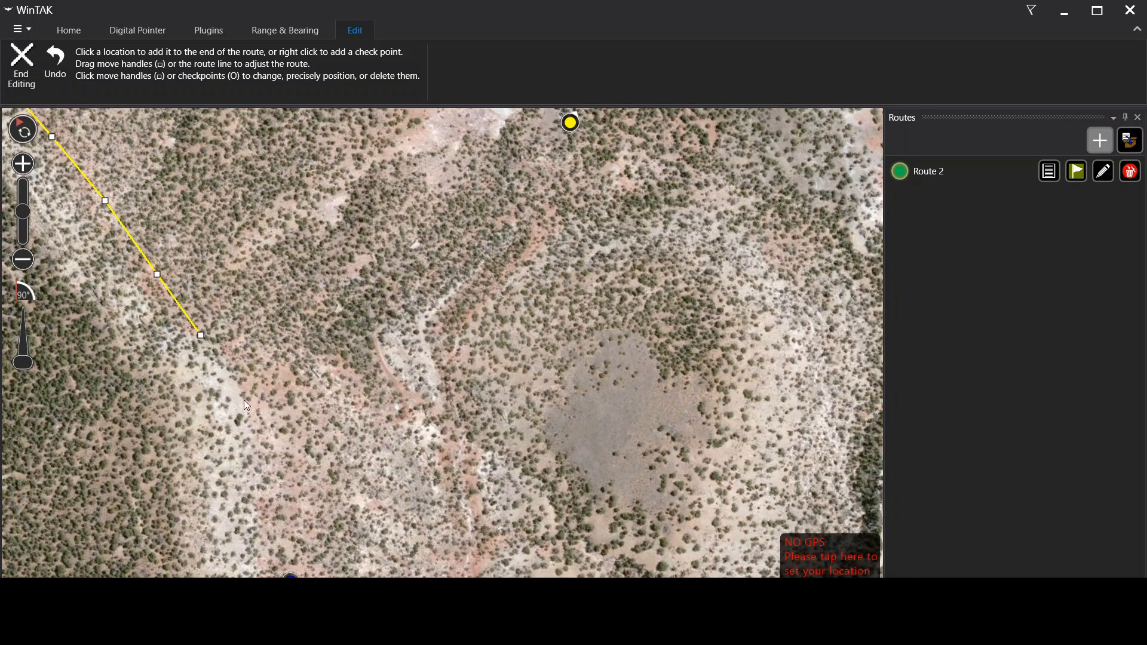
pyautogui.click(243, 388)
# Run the route south from the bend, turn it west-southwest to end at Possible LP/OP Site, and finish editing
pyautogui.click(249, 408)
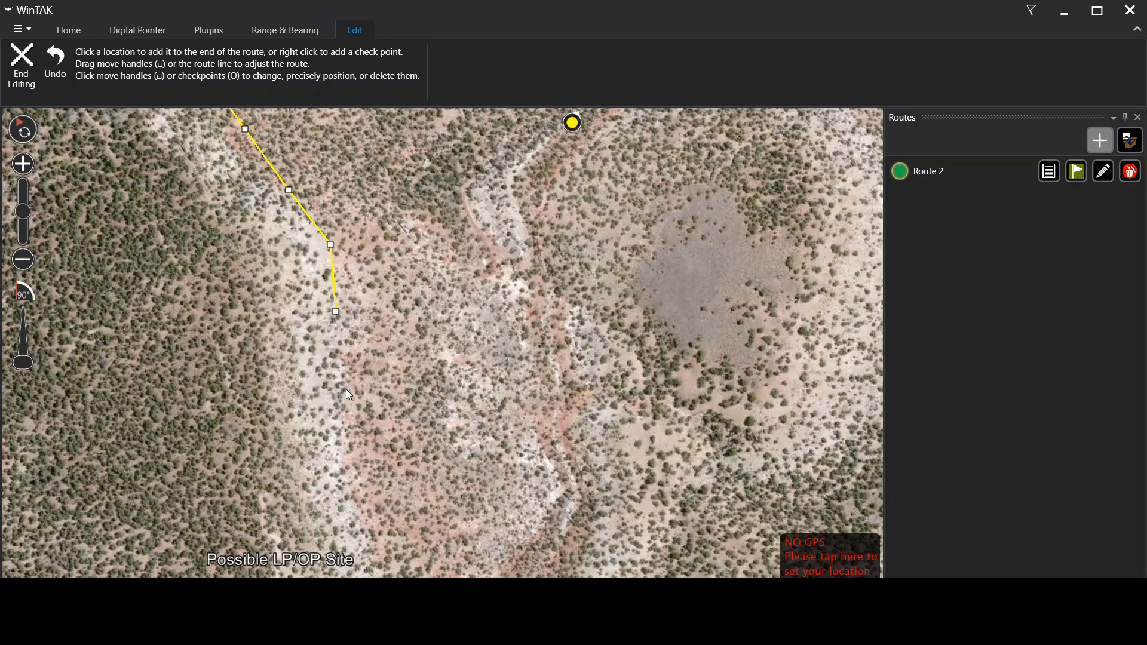
pyautogui.click(347, 390)
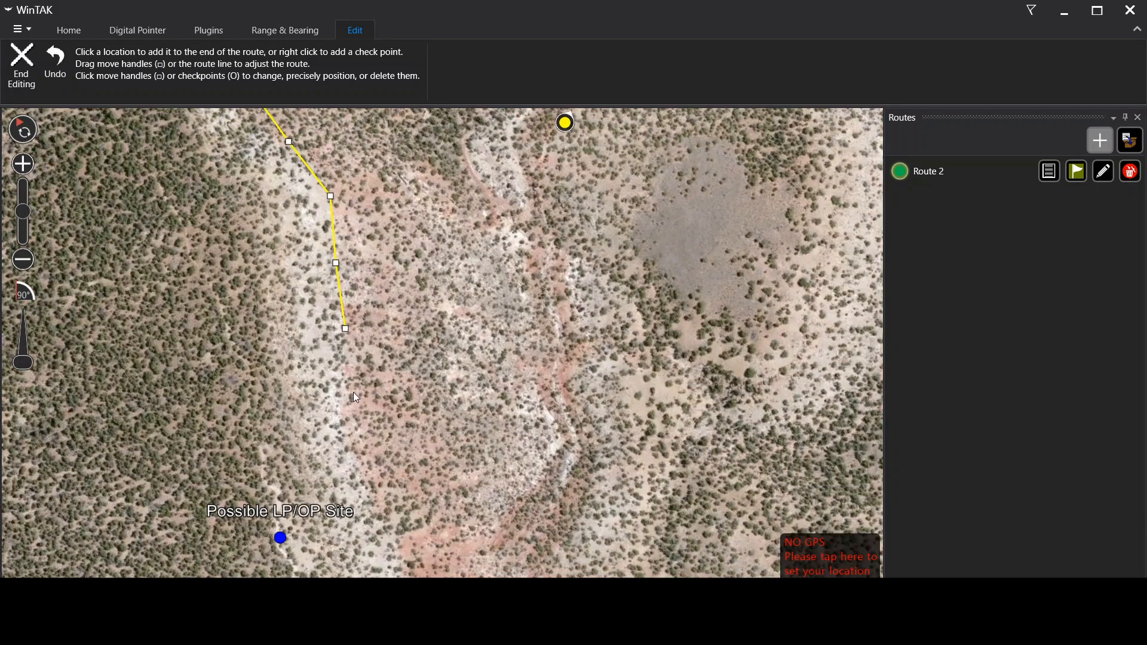
pyautogui.click(358, 410)
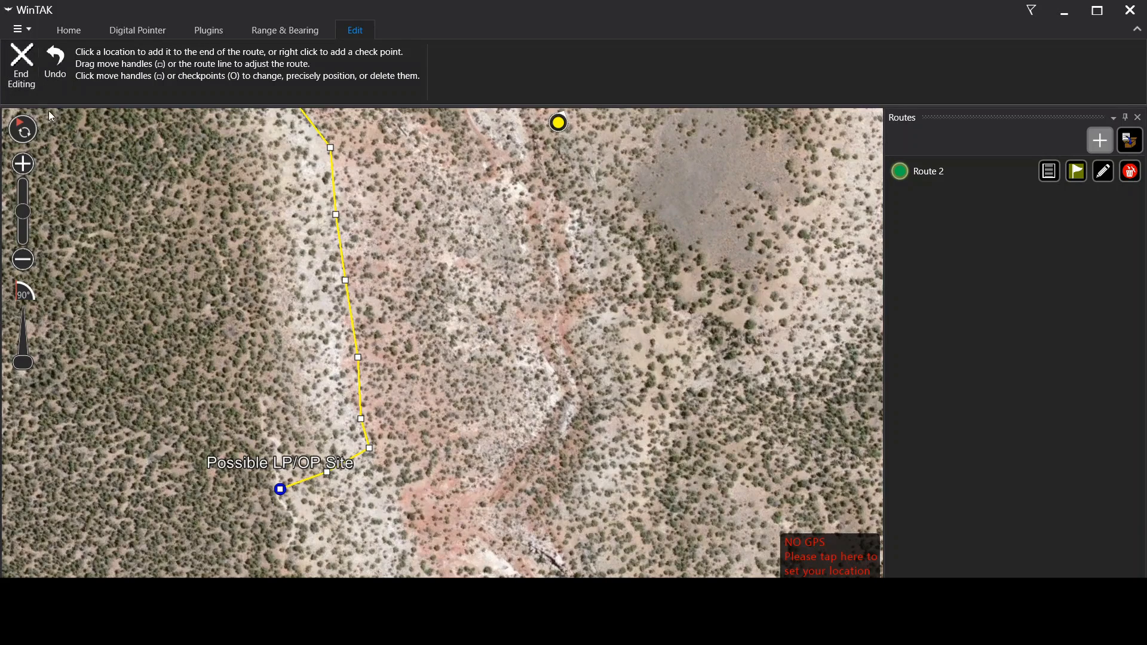
pyautogui.click(28, 66)
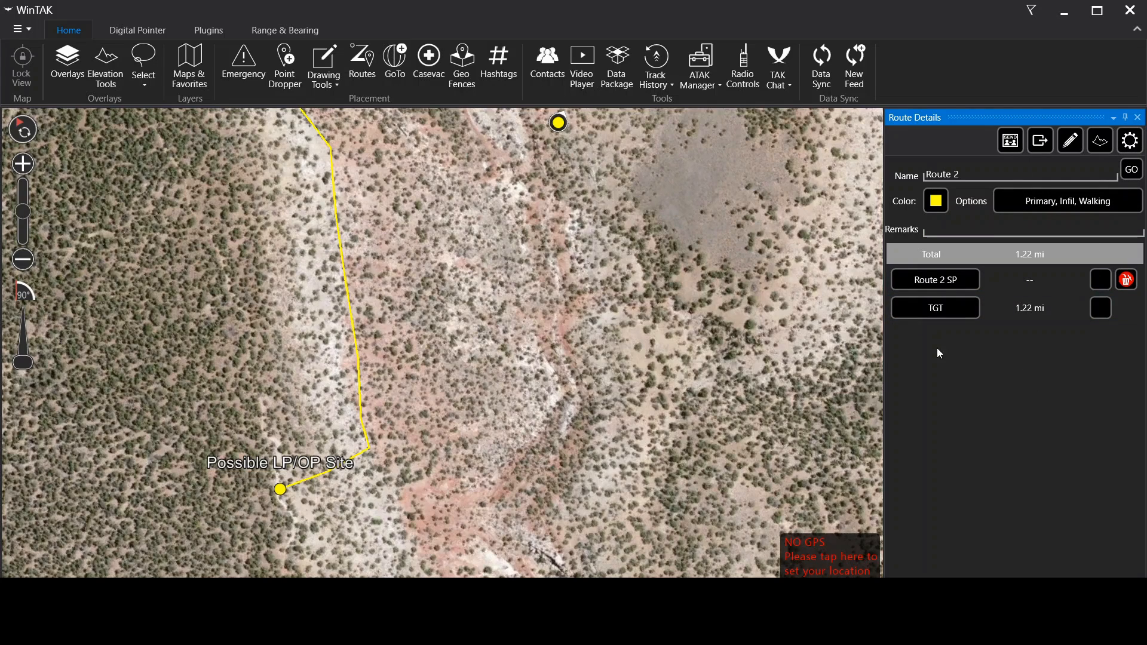
# Examine the completed yellow route between Possible LP/OP Site and VDO and the terrain south of VDO
pyautogui.scroll(-5, 462, 229)
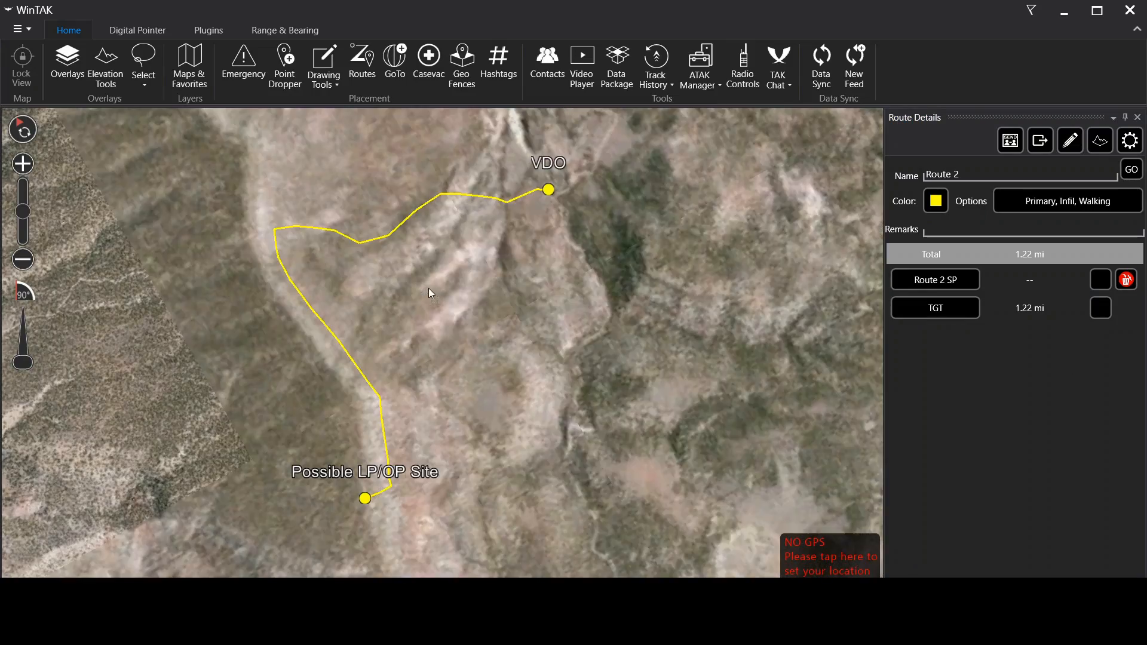
pyautogui.scroll(2, 429, 295)
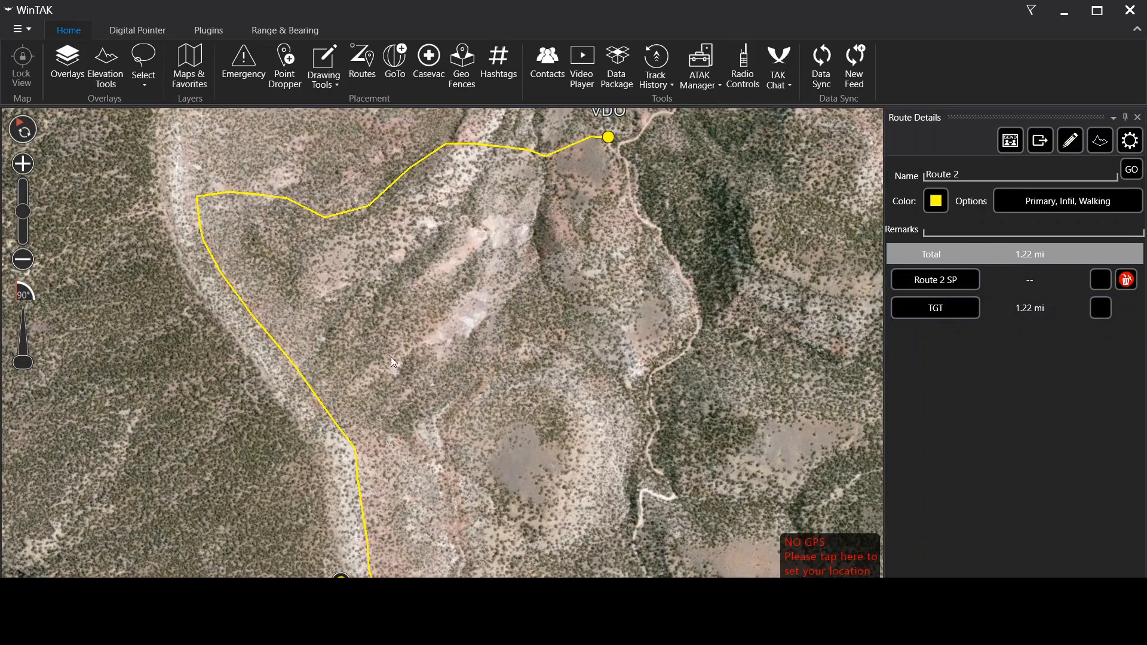
pyautogui.moveTo(390, 371); pyautogui.dragTo(420, 380)
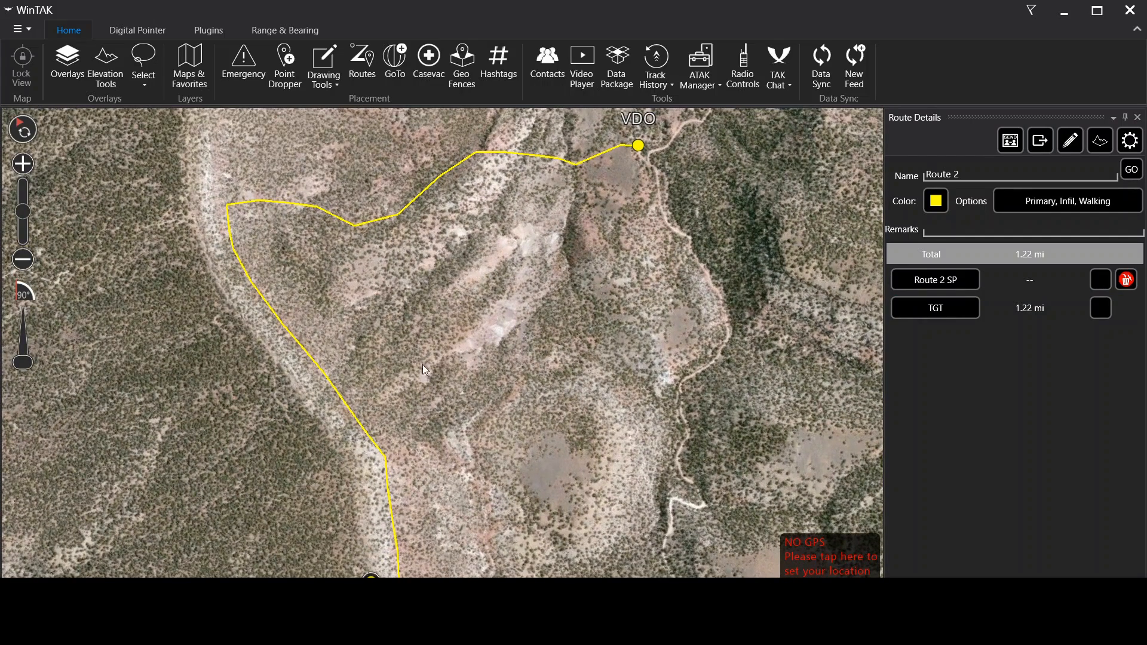
pyautogui.moveTo(422, 365); pyautogui.dragTo(418, 331)
pyautogui.moveTo(662, 195); pyautogui.dragTo(603, 301)
pyautogui.scroll(5, 478, 239)
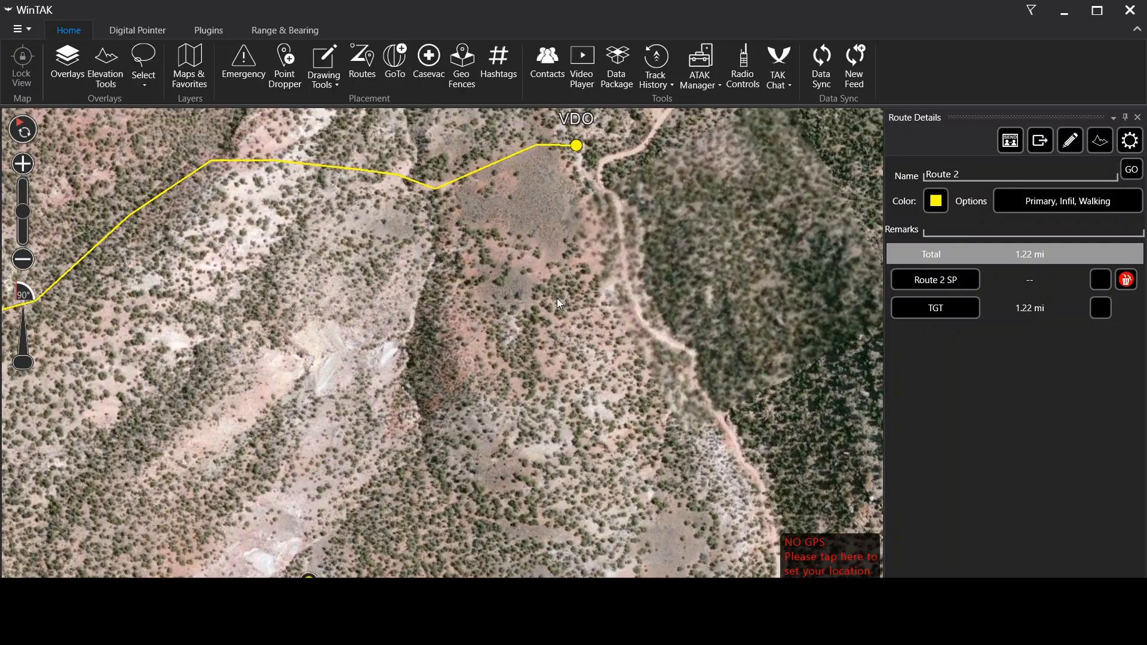
pyautogui.moveTo(438, 246); pyautogui.dragTo(460, 244)
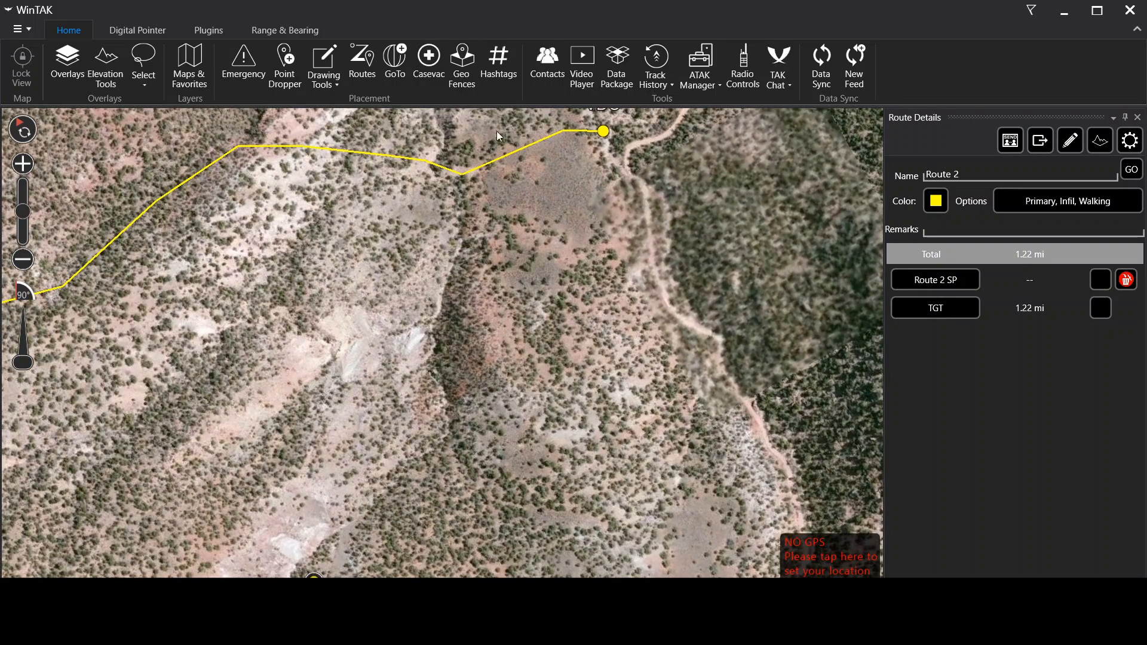
# Begin a new route, choosing blue as its color and Walking as its travel mode
pyautogui.click(359, 68)
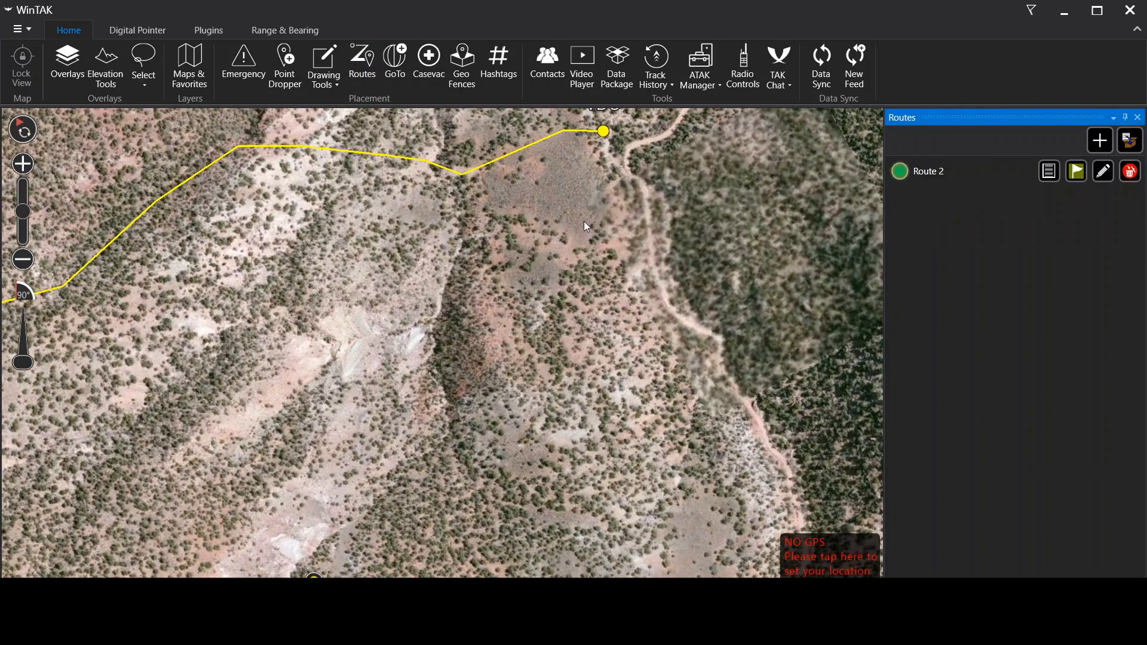
pyautogui.click(602, 134)
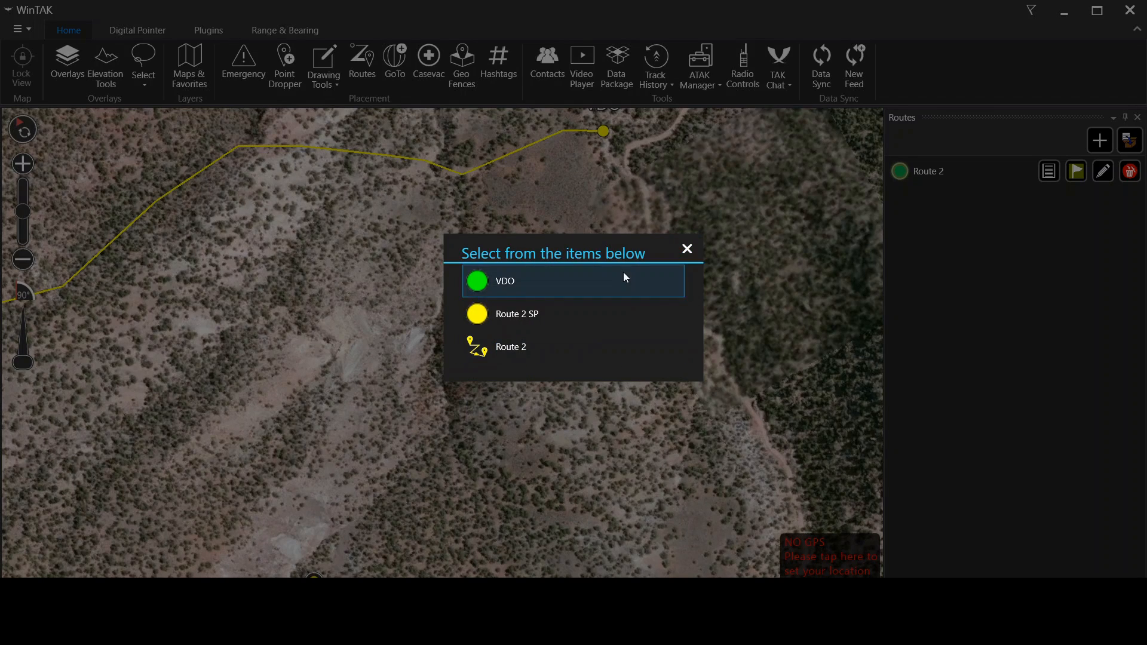
pyautogui.click(687, 249)
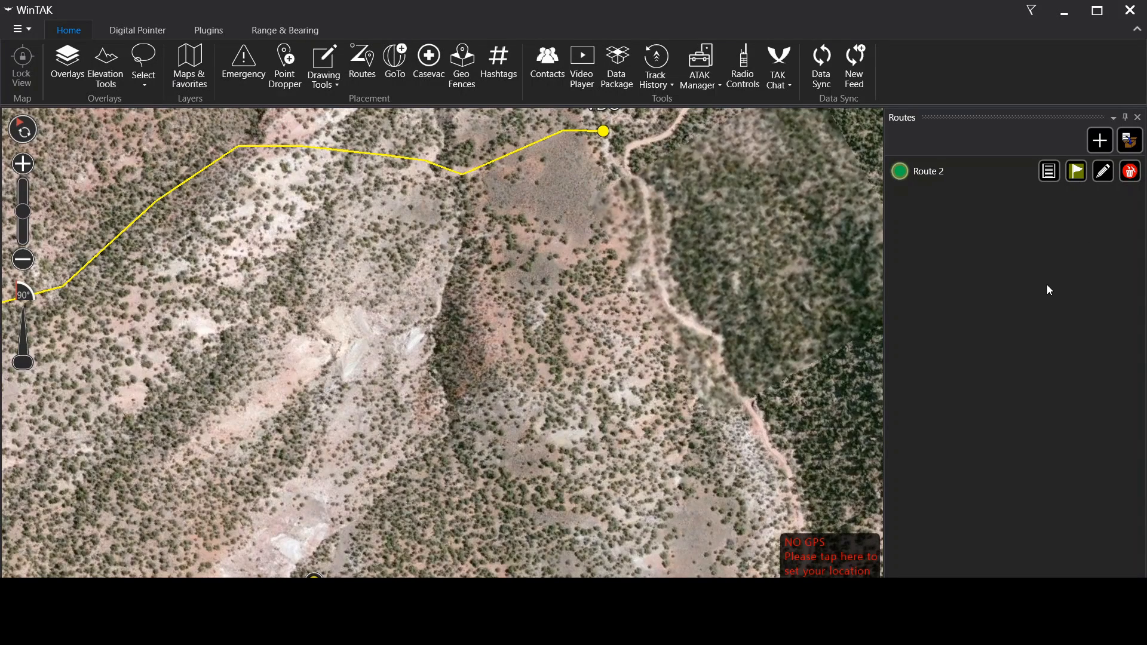
pyautogui.click(1100, 140)
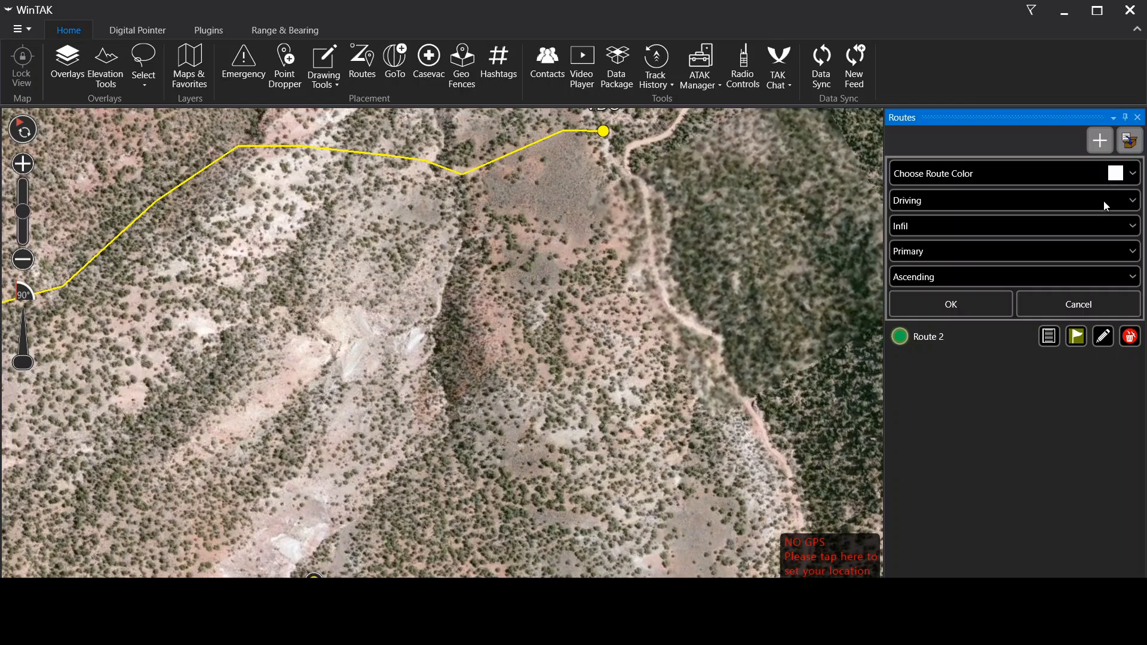
pyautogui.click(971, 180)
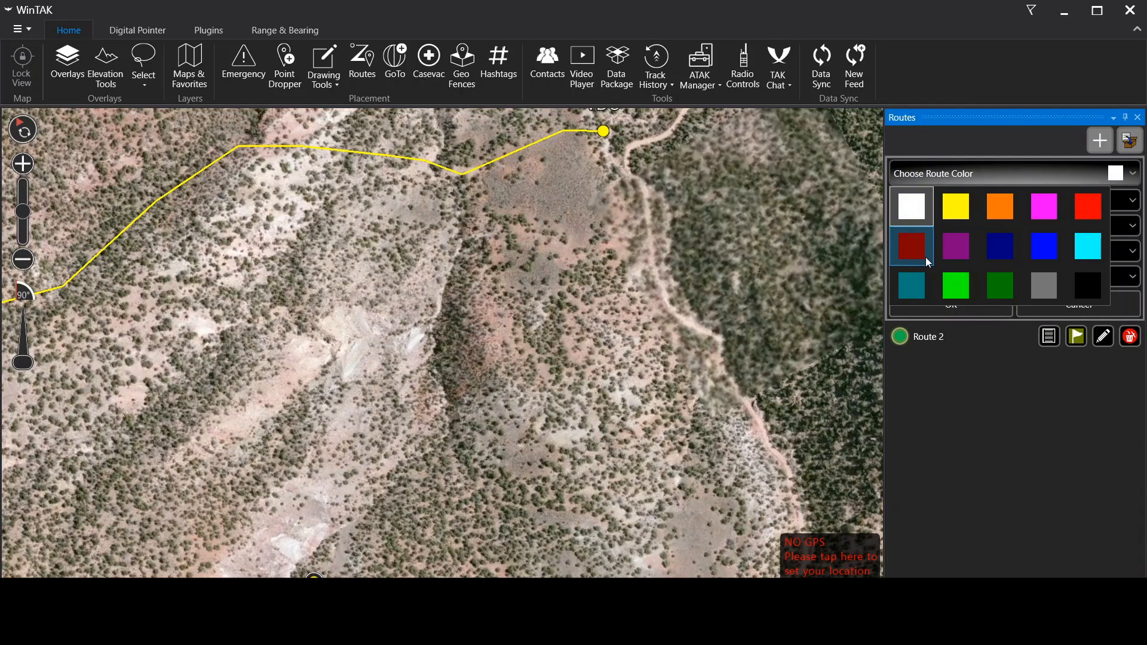
pyautogui.click(1031, 251)
pyautogui.click(948, 203)
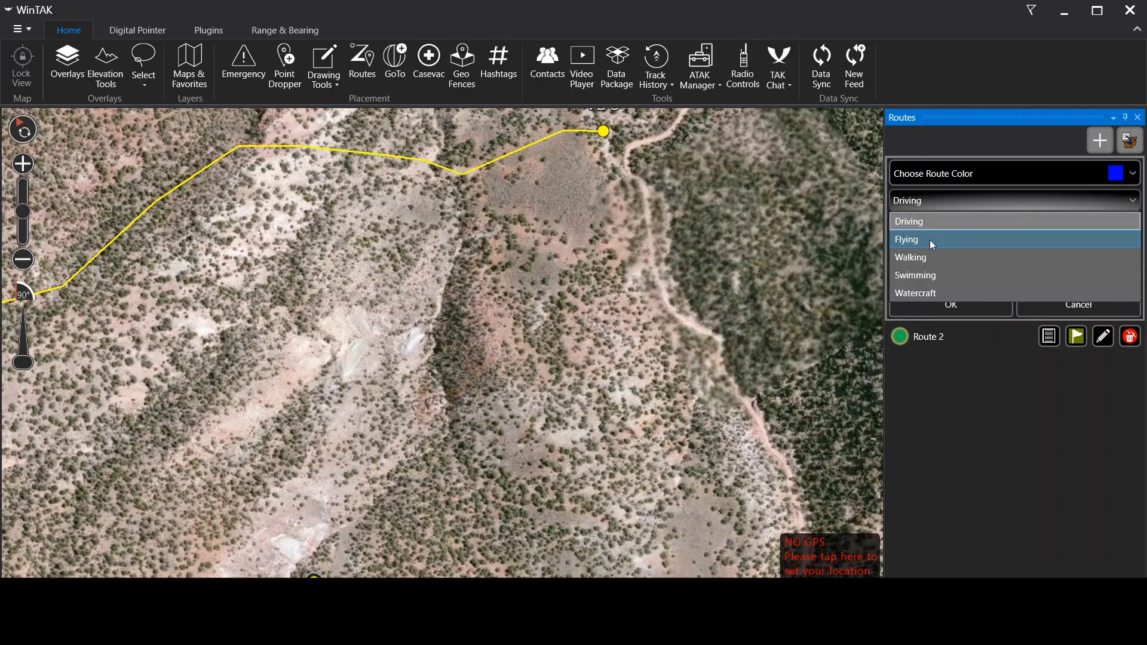
pyautogui.click(930, 253)
# Keep the new route as Infil, set its priority to Secondary, and confirm the route settings
pyautogui.click(933, 224)
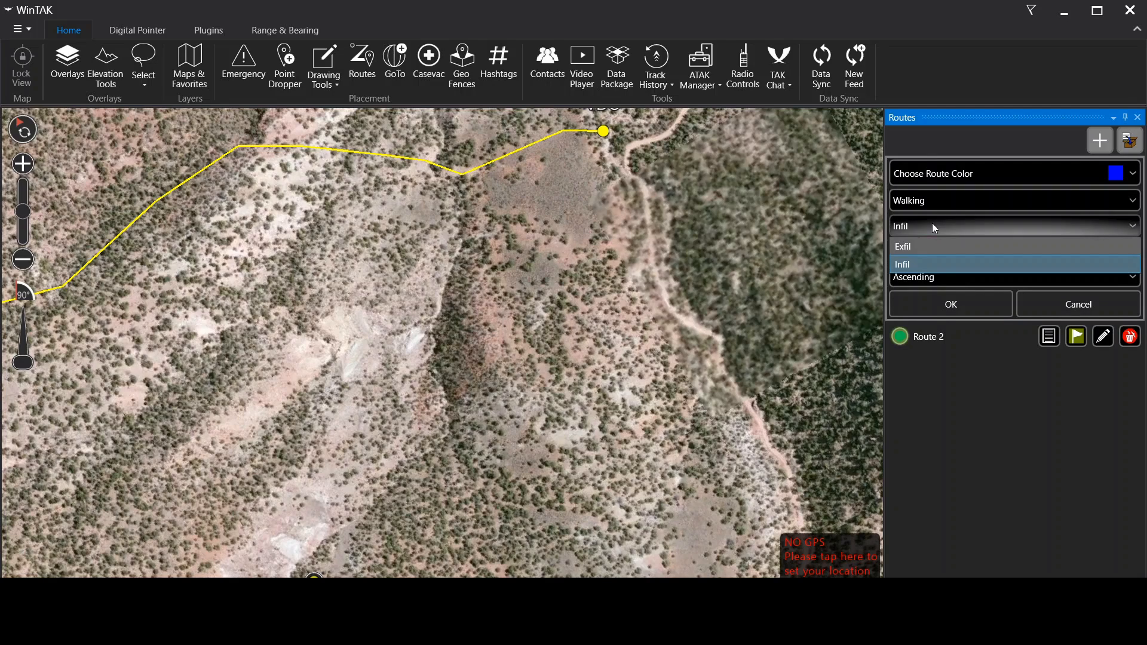
pyautogui.click(931, 262)
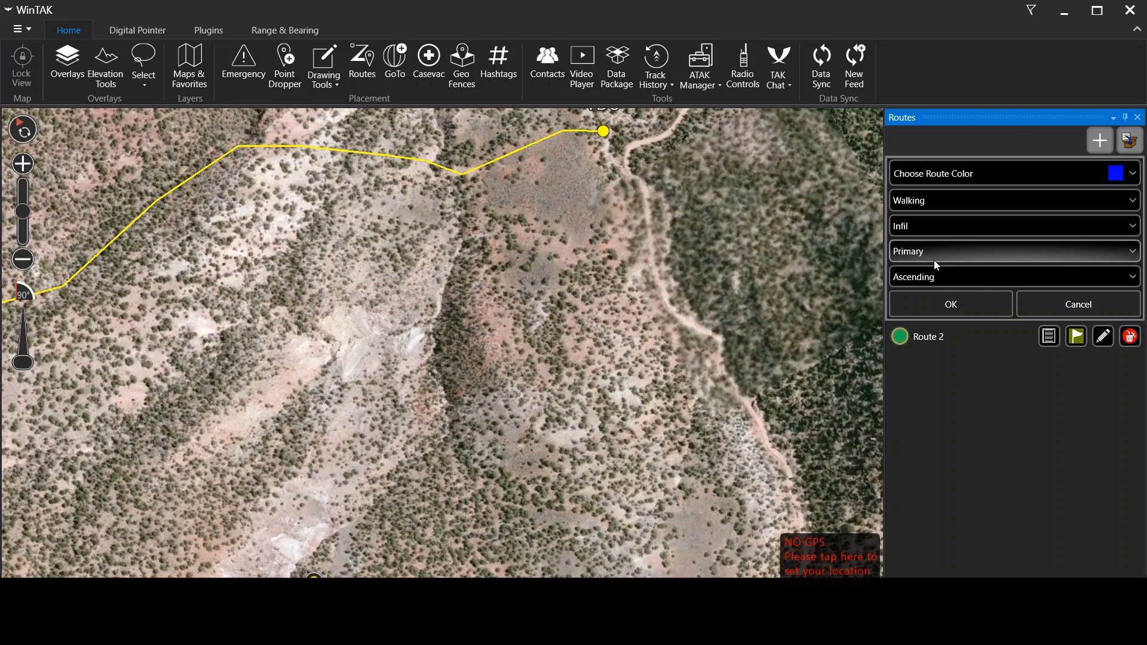
pyautogui.click(935, 263)
pyautogui.click(928, 288)
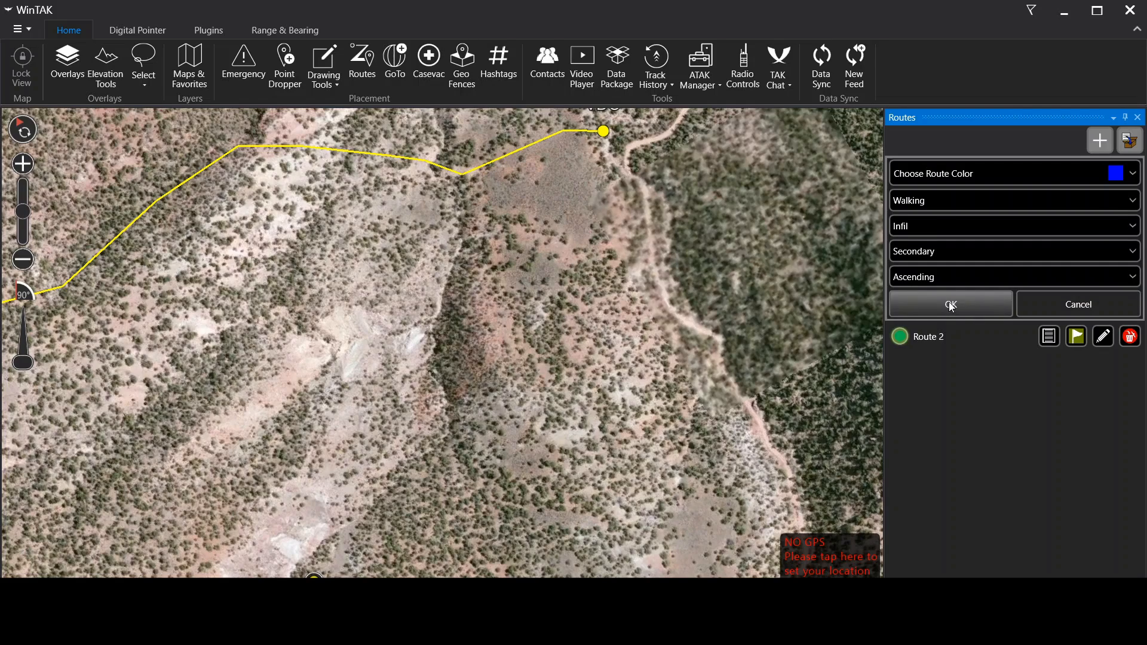
pyautogui.click(952, 307)
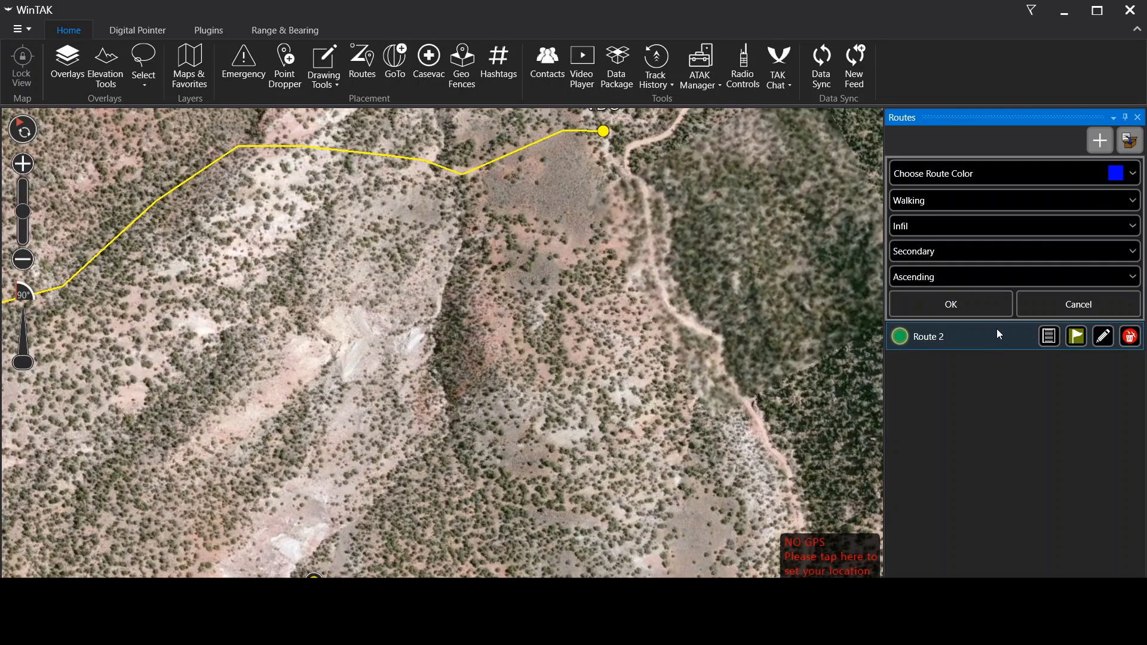
# Start the blue route at VDO and add four waypoints leading south-southwest through the trees
pyautogui.click(605, 134)
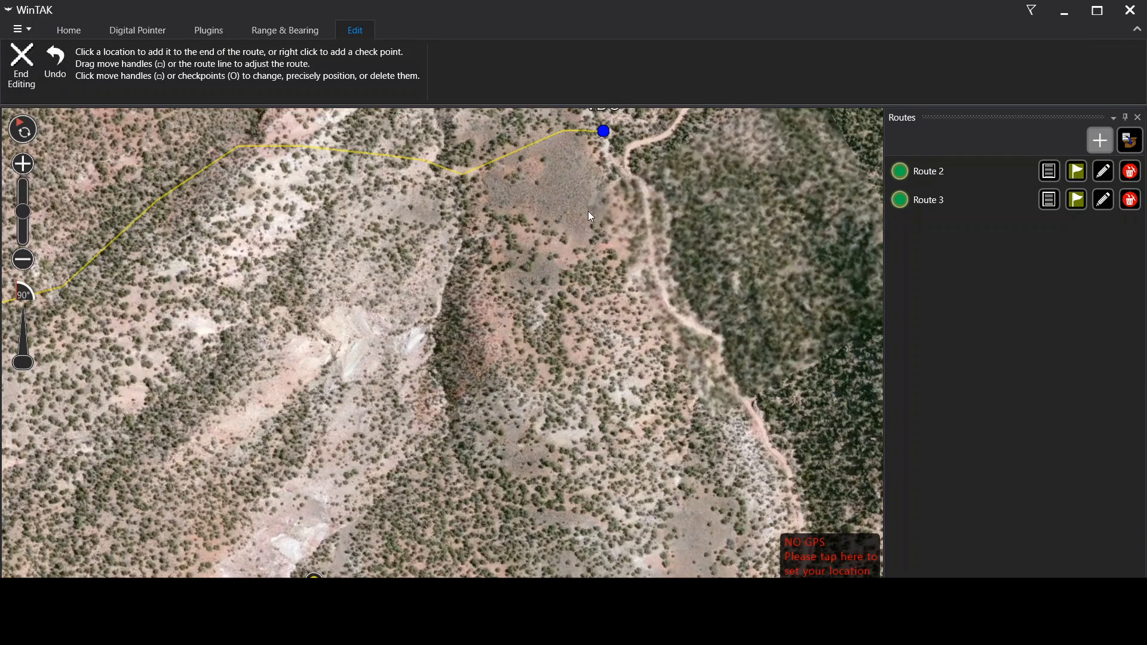
pyautogui.click(571, 267)
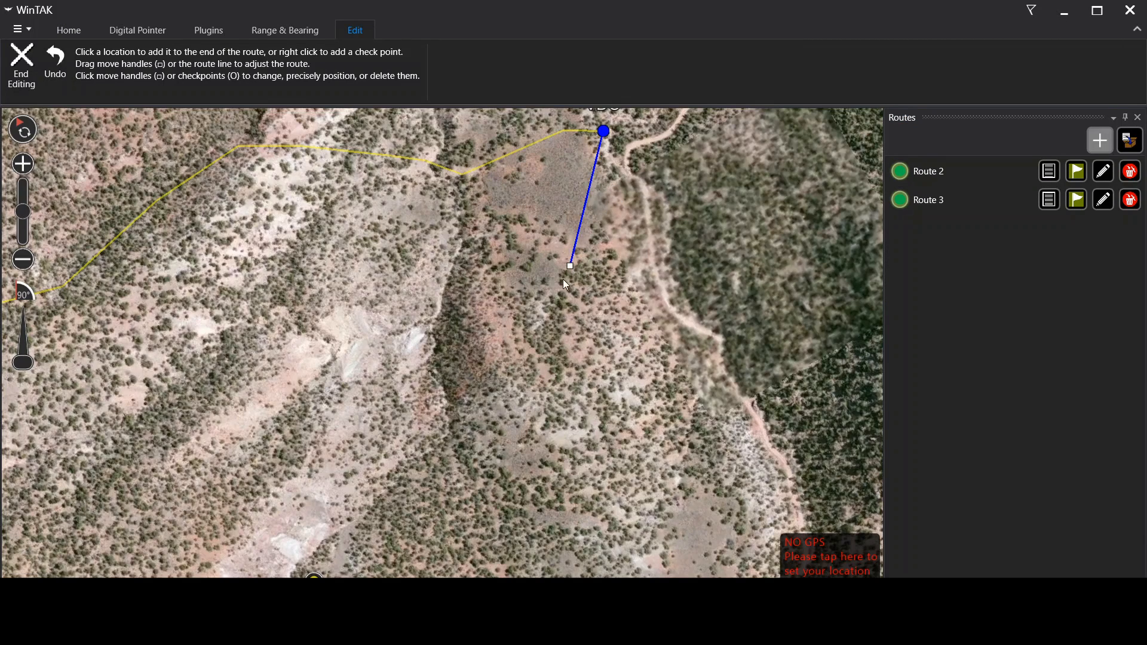
pyautogui.click(545, 334)
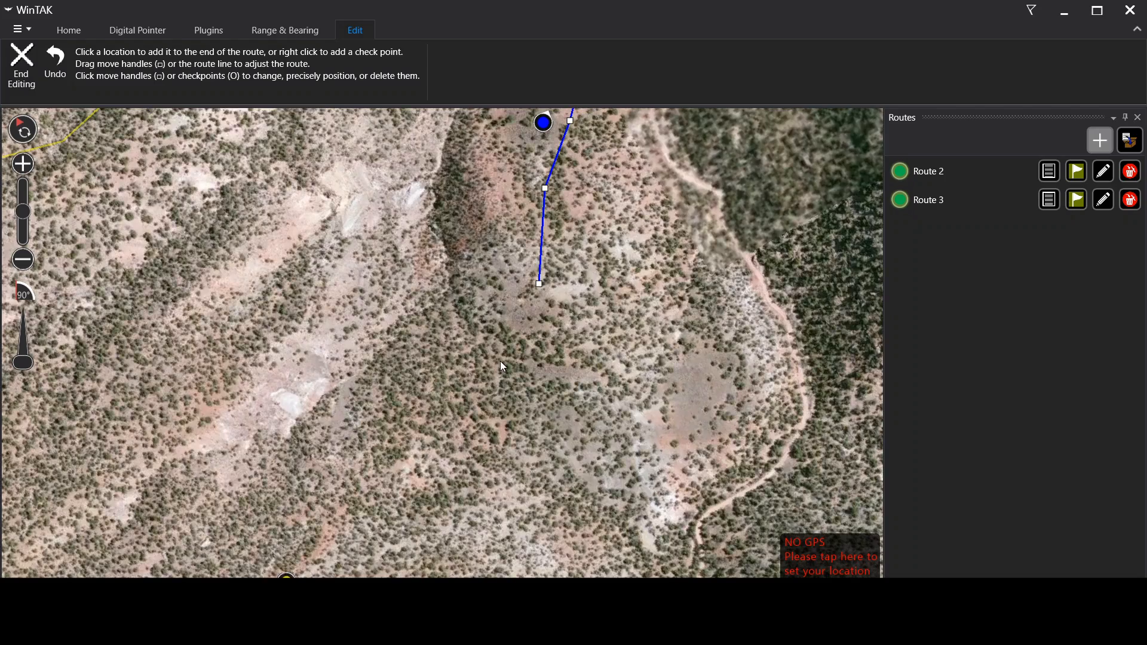
pyautogui.click(500, 361)
# Continue the blue route south with waypoints passing along the east side of the round gray clearing
pyautogui.scroll(-2, 522, 349)
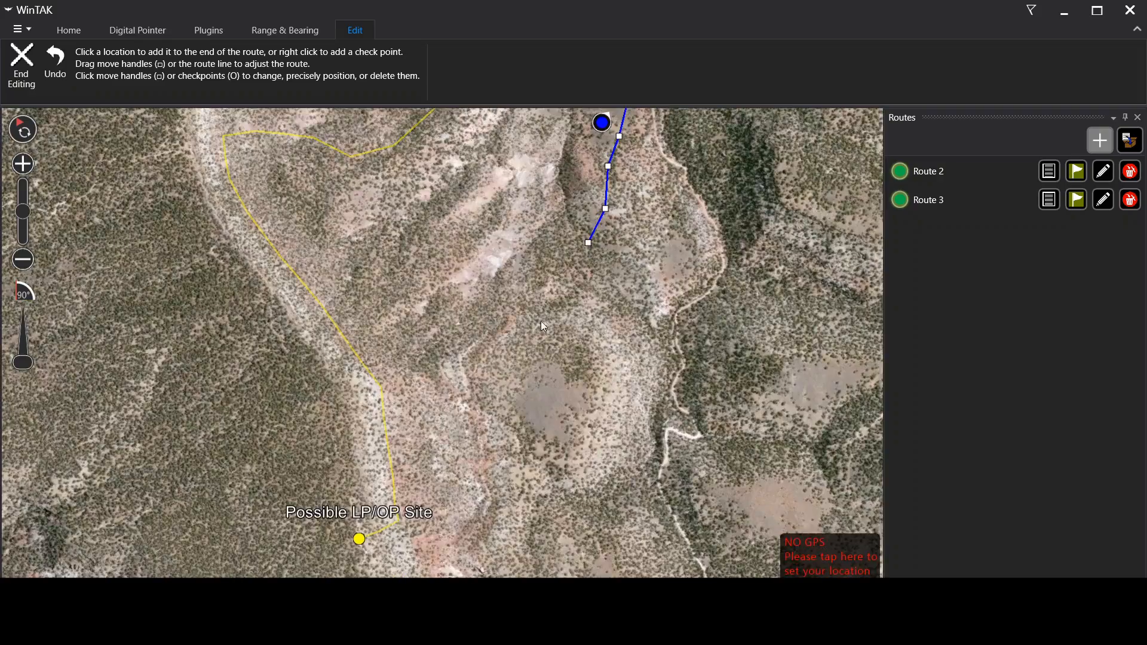
pyautogui.click(590, 324)
pyautogui.click(584, 448)
pyautogui.scroll(1, 573, 417)
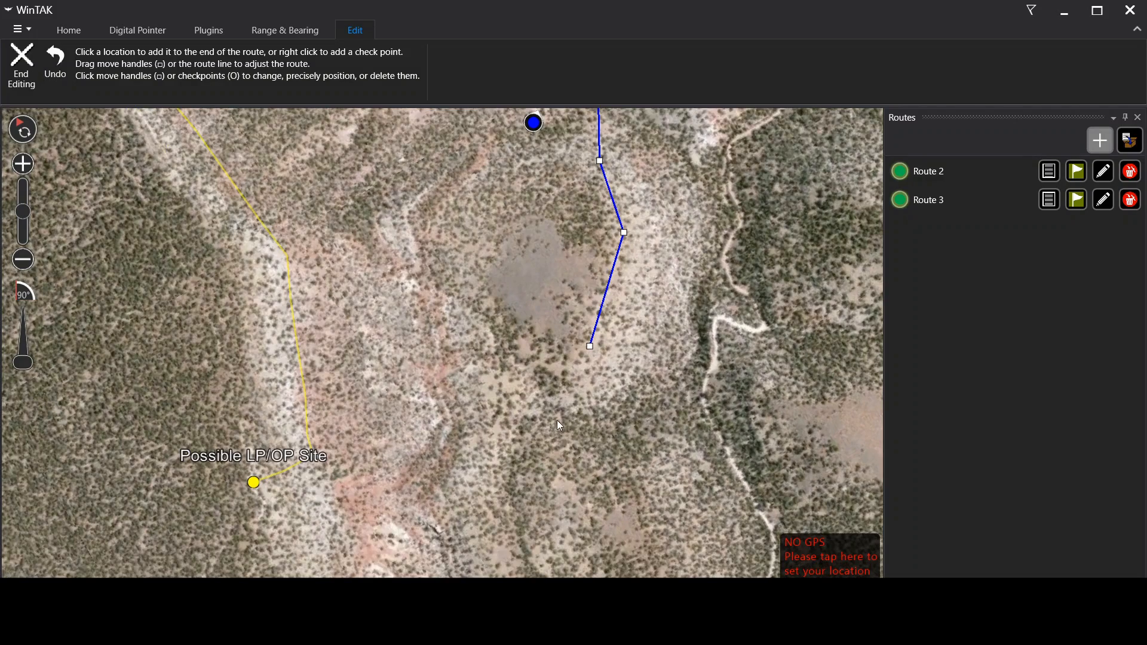
# Curve the blue route west below the gray clearing, end it at Possible LP/OP Site, and finish editing
pyautogui.click(549, 420)
pyautogui.click(448, 436)
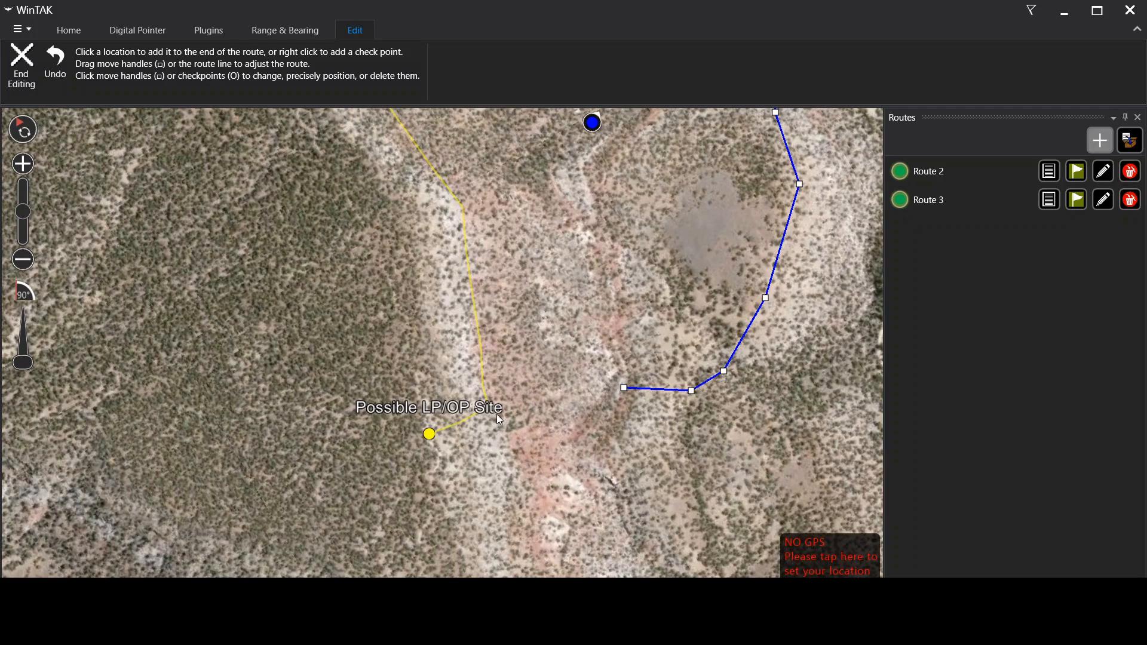
pyautogui.click(509, 408)
pyautogui.click(21, 70)
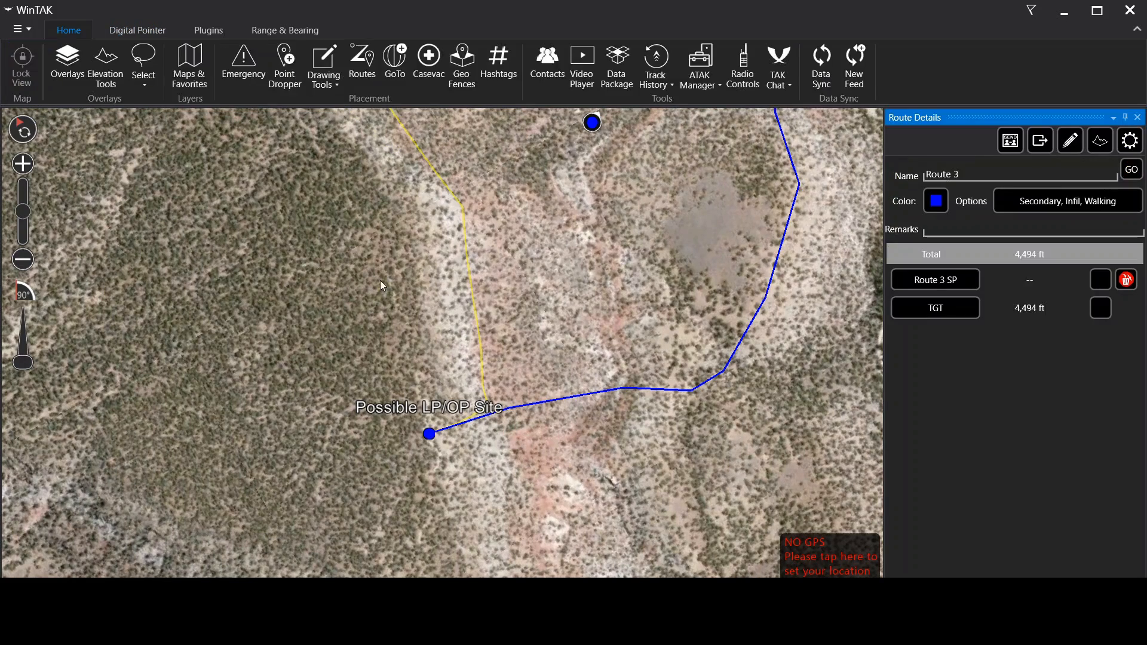
# Compare the blue and yellow routes on the map and open the blue route's elevation profile at its VDO end
pyautogui.scroll(-5, 476, 396)
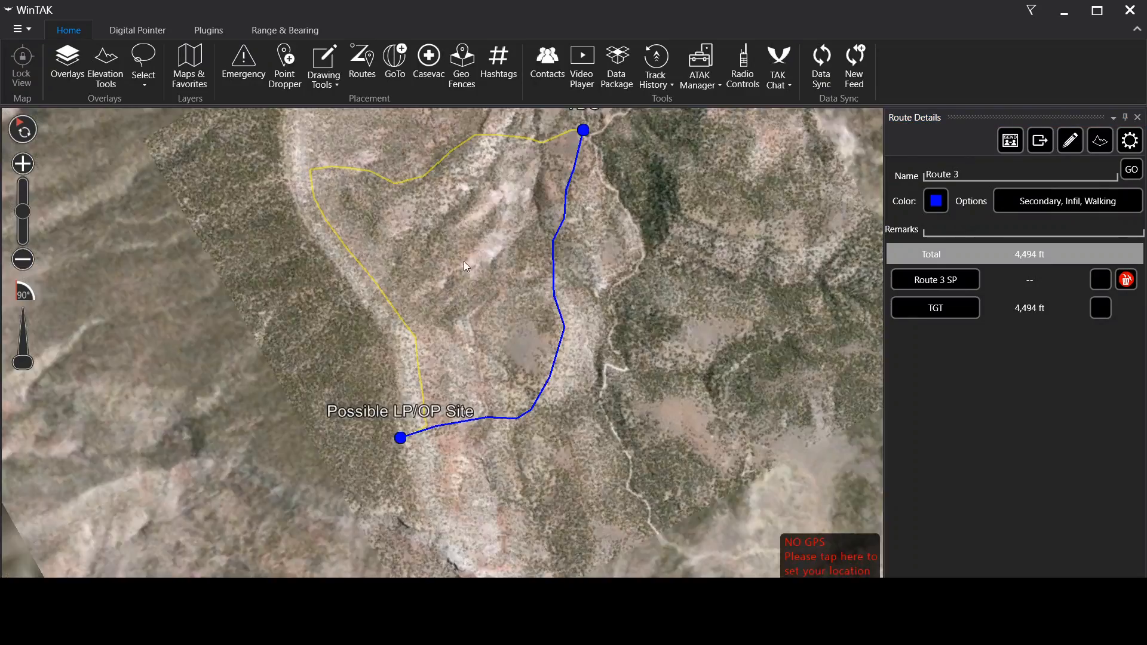
pyautogui.scroll(2, 487, 270)
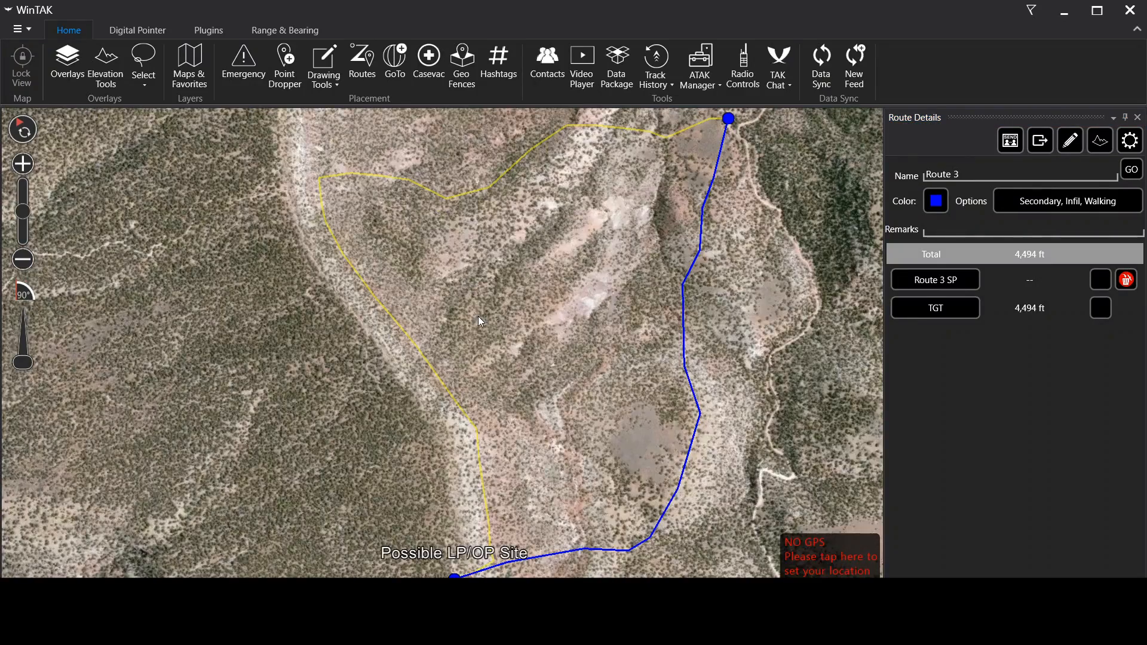
pyautogui.scroll(-2, 481, 322)
pyautogui.scroll(2, 503, 327)
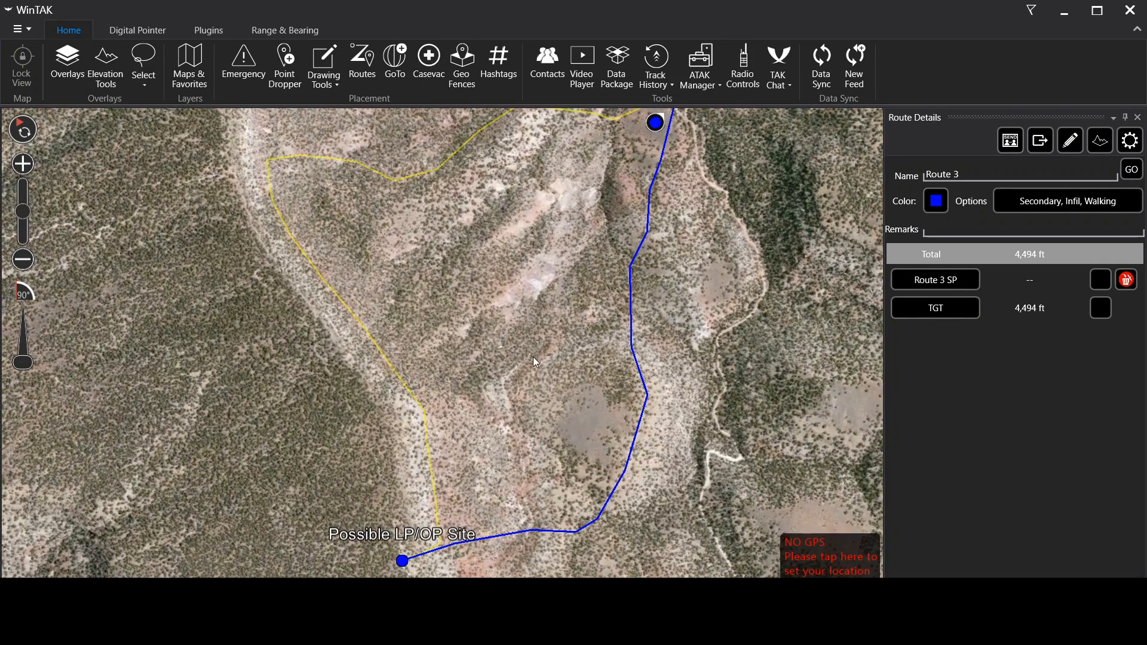
pyautogui.moveTo(533, 357); pyautogui.dragTo(502, 377)
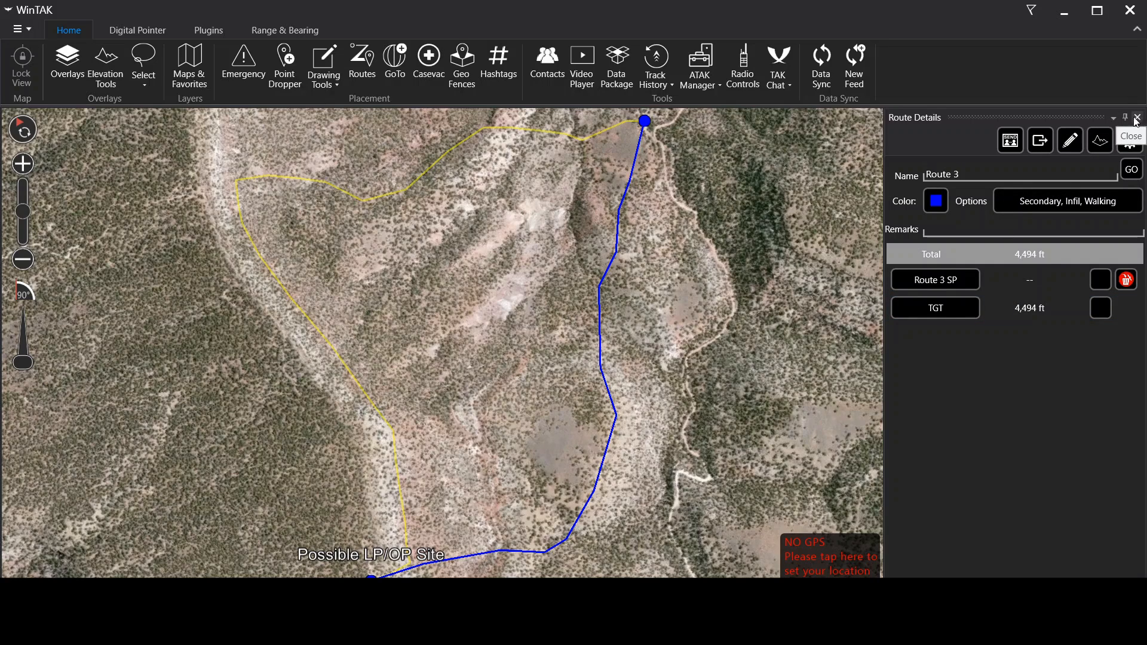
pyautogui.moveTo(443, 353)
pyautogui.mouseDown()
pyautogui.moveTo(440, 250)
pyautogui.moveTo(412, 309)
pyautogui.moveTo(437, 371)
pyautogui.mouseUp()
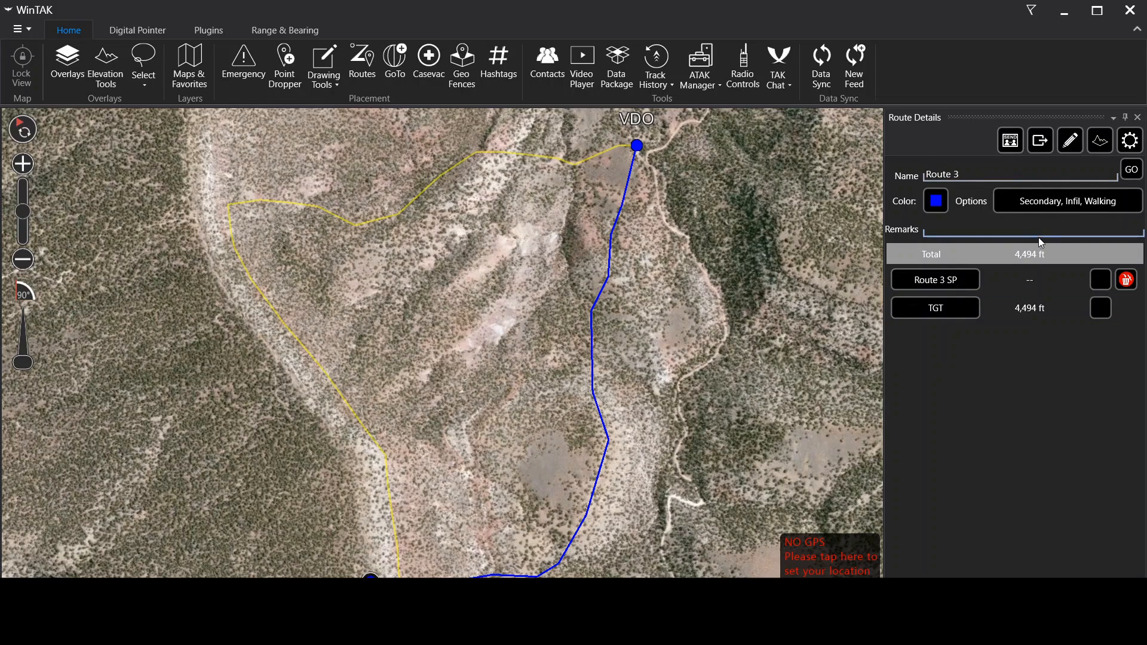
pyautogui.click(1102, 143)
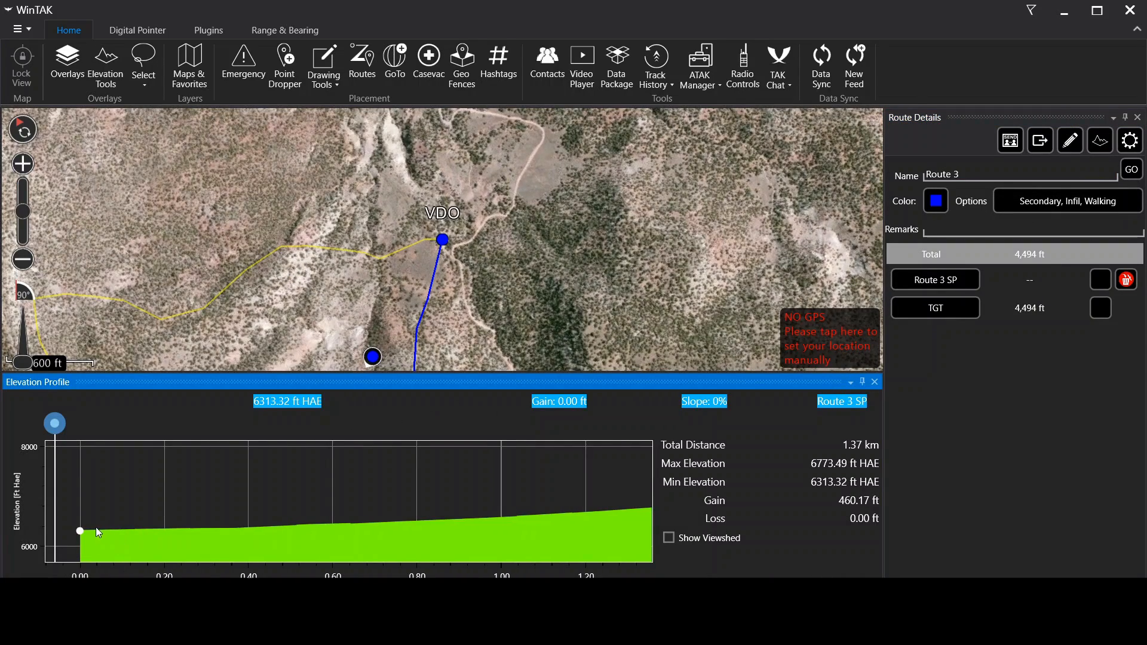
pyautogui.moveTo(62, 428)
pyautogui.mouseDown()
pyautogui.moveTo(644, 430)
pyautogui.moveTo(655, 451)
pyautogui.moveTo(435, 463)
pyautogui.moveTo(366, 453)
pyautogui.moveTo(336, 430)
pyautogui.moveTo(69, 440)
pyautogui.mouseUp()
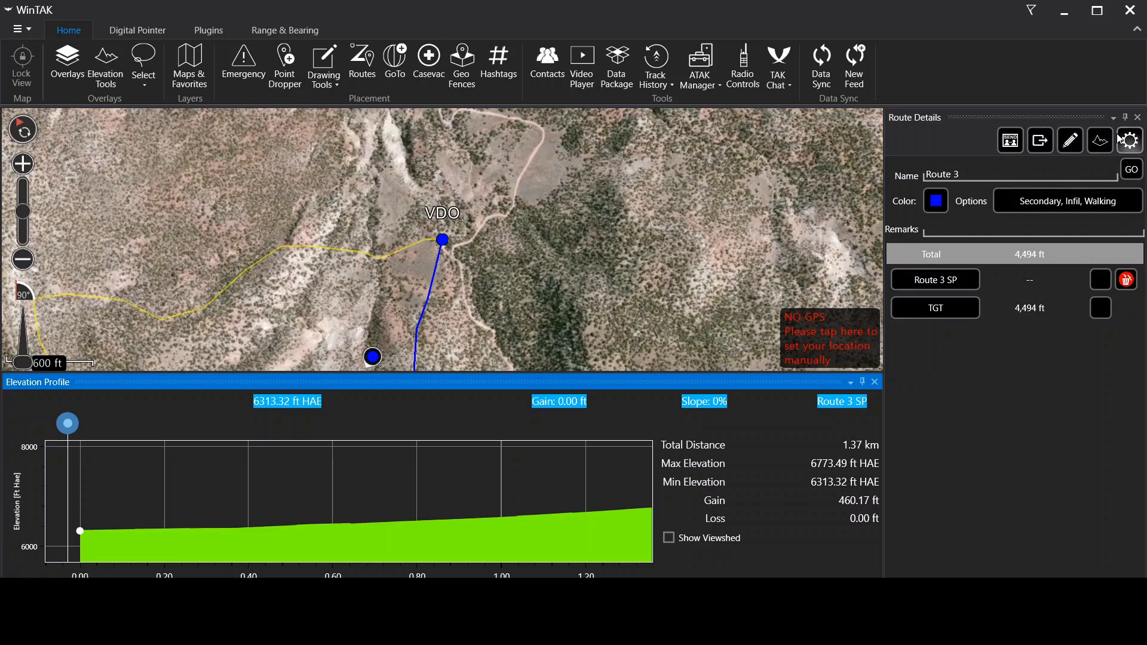
# Return to the list of routes and toggle the visibility of Route 2 and Route 3 to tell them apart, leaving both shown
pyautogui.click(1138, 118)
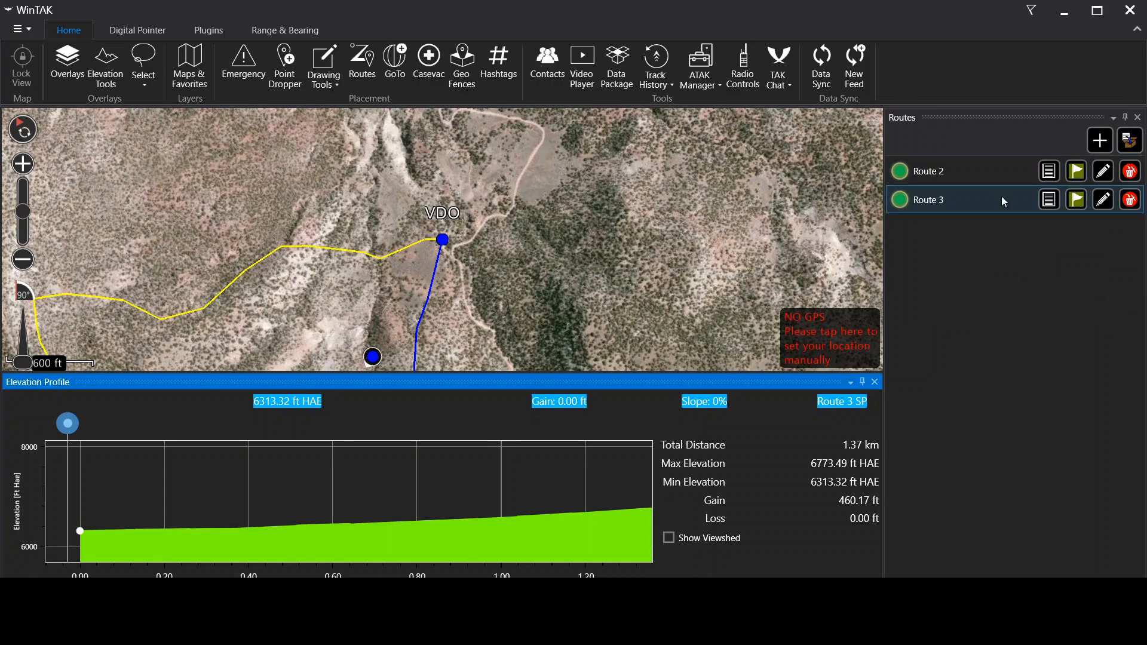
pyautogui.click(965, 175)
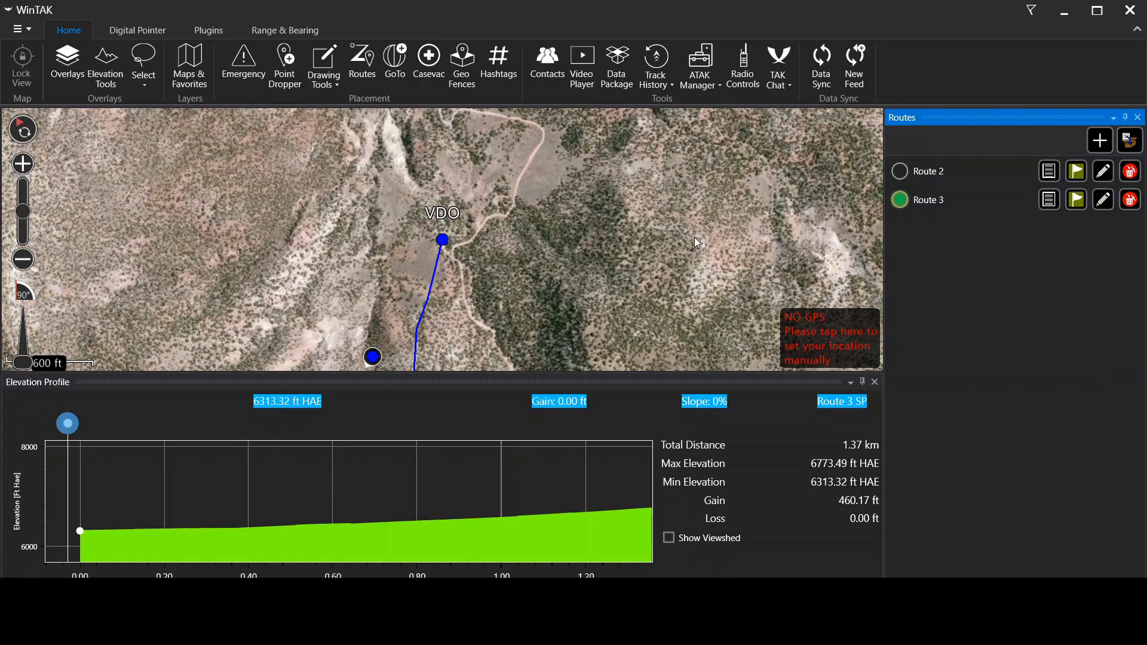
pyautogui.click(945, 203)
pyautogui.click(938, 211)
pyautogui.click(963, 172)
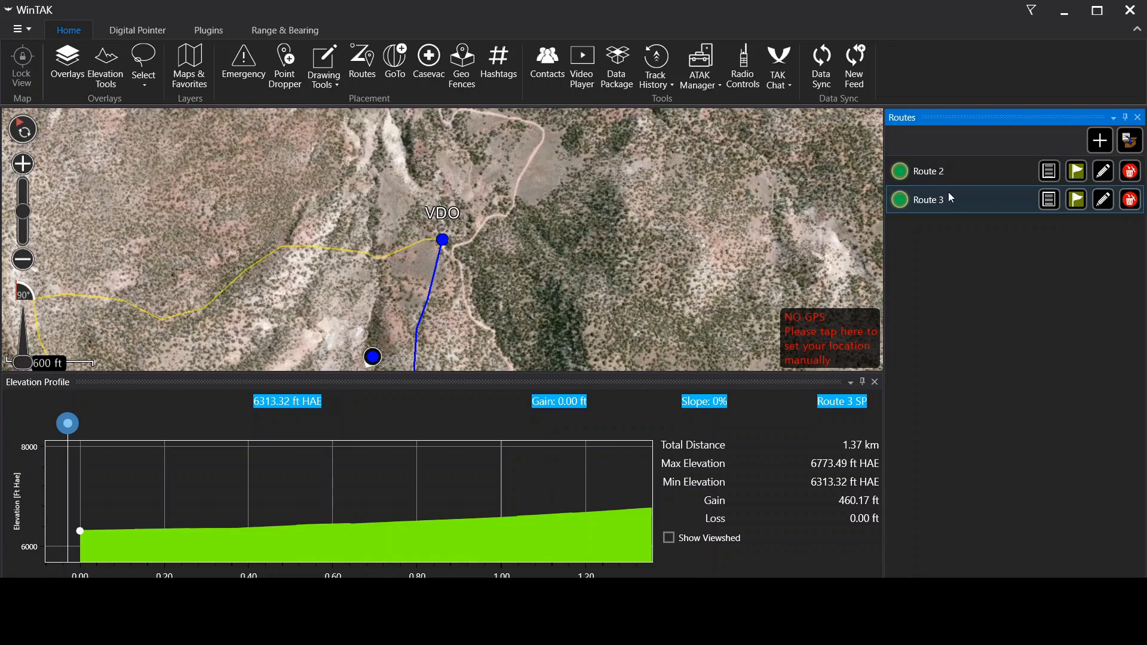
pyautogui.click(963, 173)
pyautogui.click(900, 172)
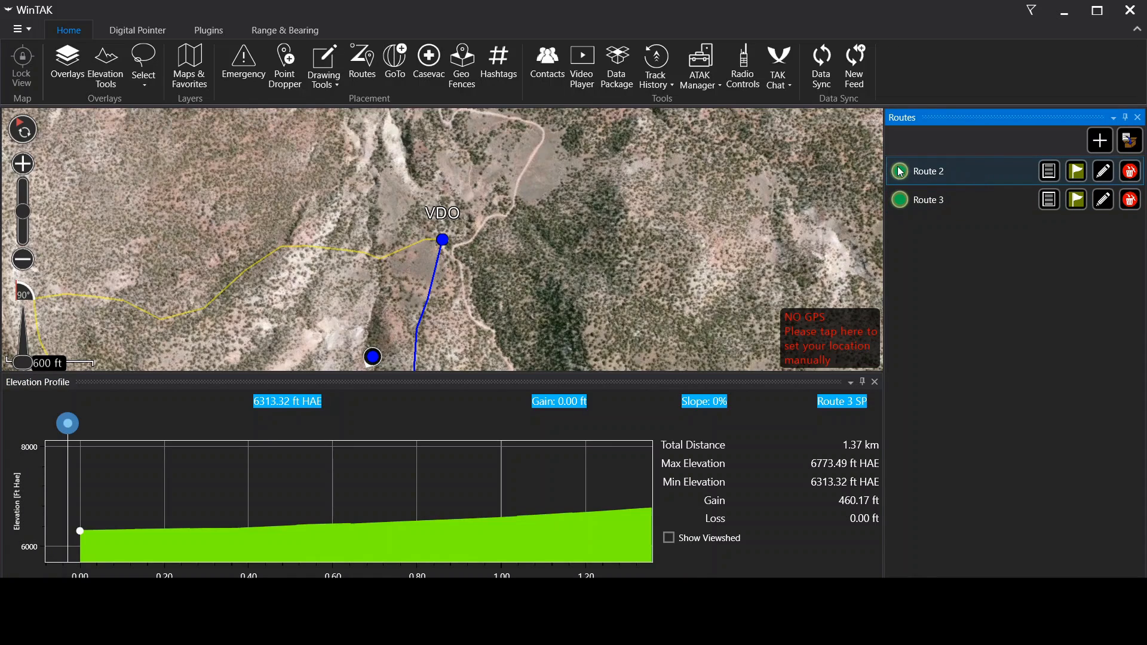
# Put Route 2 into editing mode, then check the later part of Route 3's elevation profile and close the profile
pyautogui.click(1099, 173)
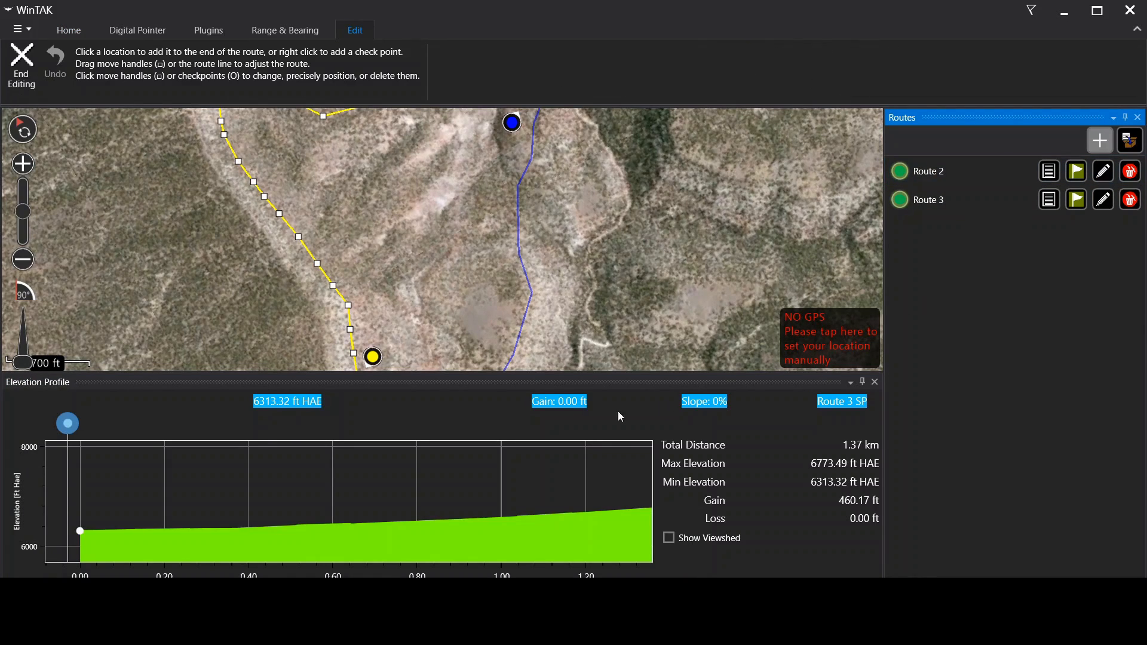
pyautogui.click(514, 427)
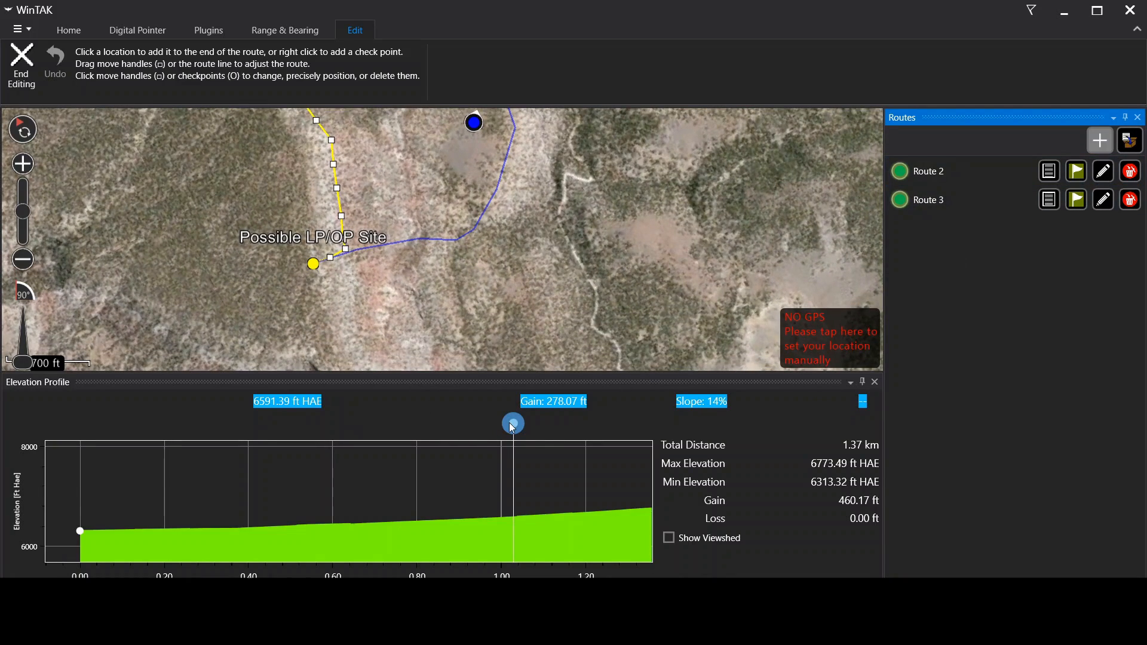
pyautogui.moveTo(512, 428)
pyautogui.mouseDown()
pyautogui.moveTo(215, 424)
pyautogui.moveTo(94, 445)
pyautogui.moveTo(167, 430)
pyautogui.moveTo(536, 424)
pyautogui.moveTo(521, 424)
pyautogui.mouseUp()
pyautogui.click(875, 382)
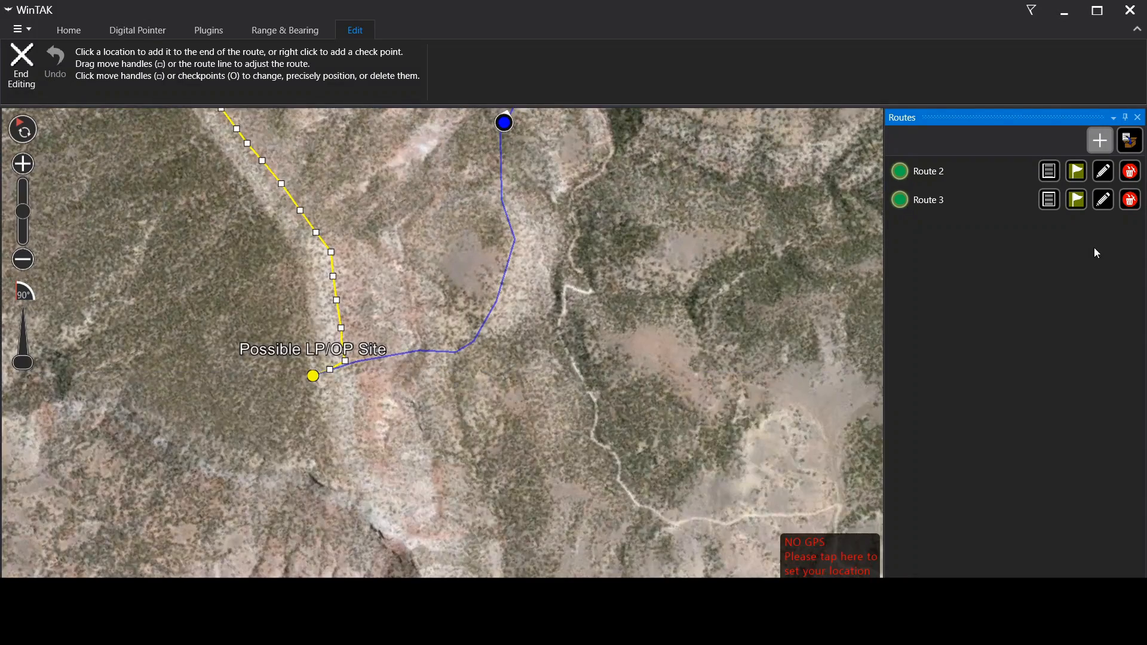
# Rename Route 2 as RTE YELLOW and open its elevation profile
pyautogui.click(1103, 171)
pyautogui.moveTo(961, 174); pyautogui.dragTo(836, 174)
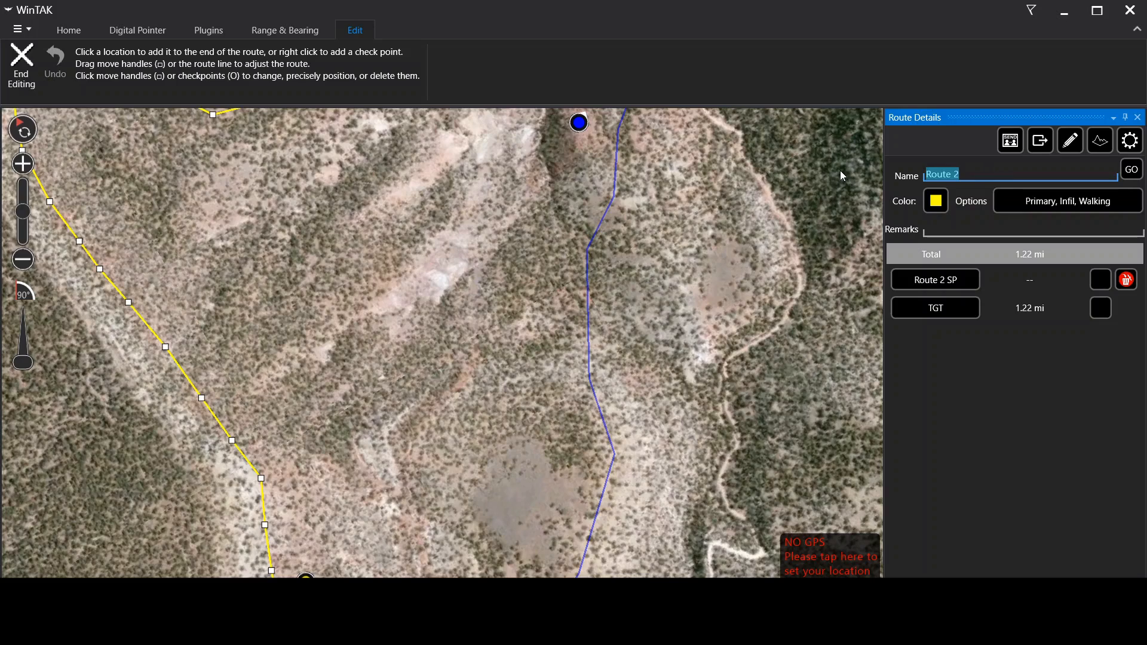
pyautogui.write('RTE YELLOW')
pyautogui.click(1098, 141)
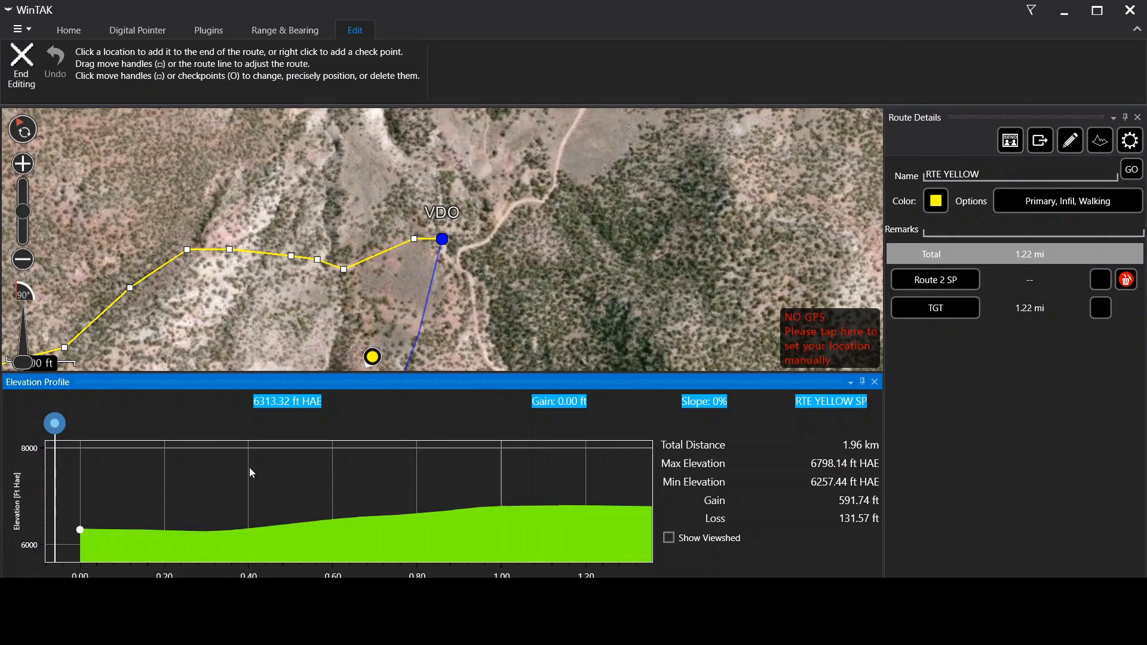
# Examine the elevation profile along RTE YELLOW, and close the profile and the route's details
pyautogui.moveTo(49, 425)
pyautogui.mouseDown()
pyautogui.moveTo(587, 445)
pyautogui.moveTo(509, 457)
pyautogui.moveTo(484, 451)
pyautogui.moveTo(651, 451)
pyautogui.moveTo(478, 453)
pyautogui.moveTo(637, 442)
pyautogui.moveTo(484, 436)
pyautogui.moveTo(454, 451)
pyautogui.moveTo(151, 458)
pyautogui.moveTo(225, 465)
pyautogui.moveTo(373, 438)
pyautogui.moveTo(461, 437)
pyautogui.moveTo(294, 443)
pyautogui.moveTo(278, 450)
pyautogui.moveTo(440, 448)
pyautogui.moveTo(282, 458)
pyautogui.moveTo(254, 447)
pyautogui.moveTo(472, 440)
pyautogui.mouseUp()
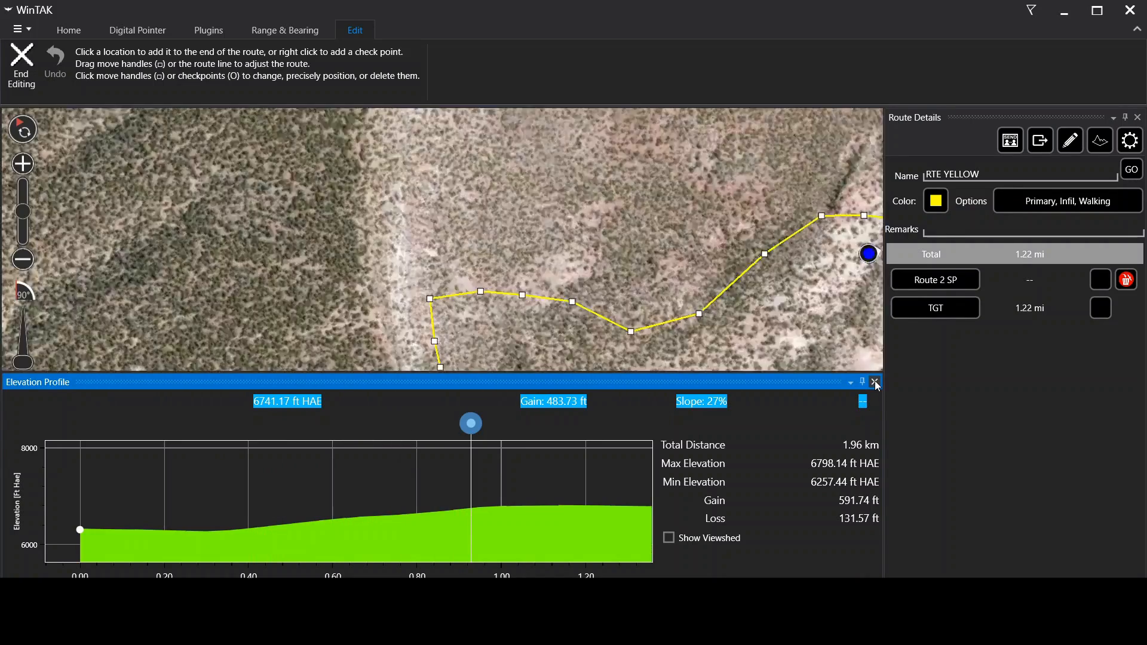
pyautogui.click(864, 401)
pyautogui.moveTo(577, 358); pyautogui.dragTo(476, 275)
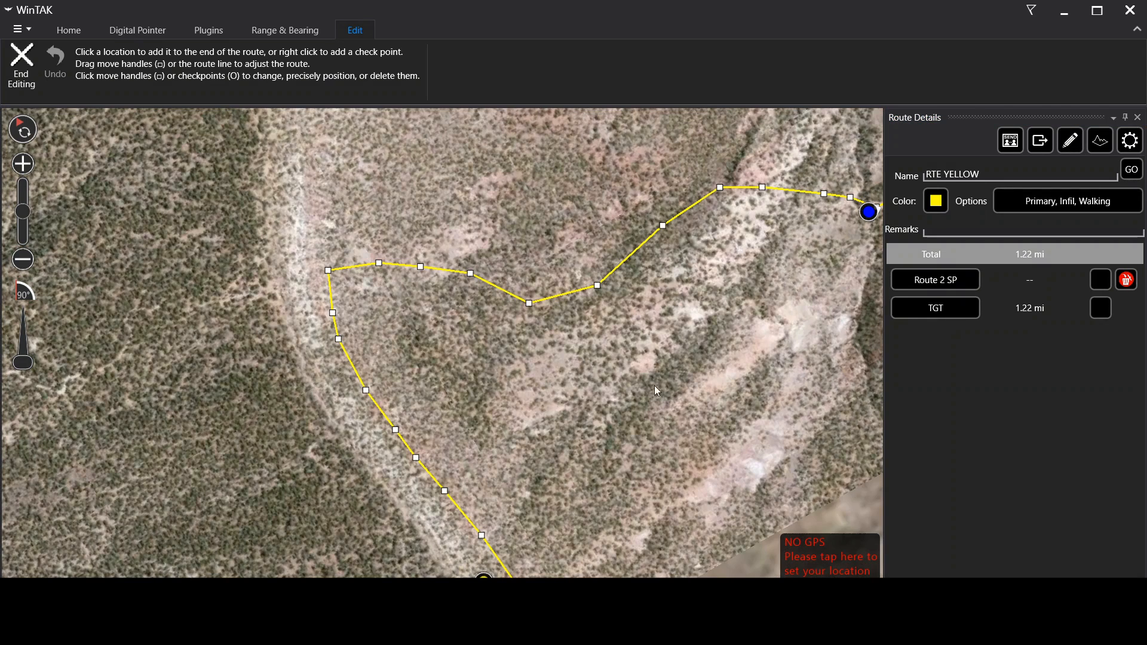
pyautogui.click(1137, 117)
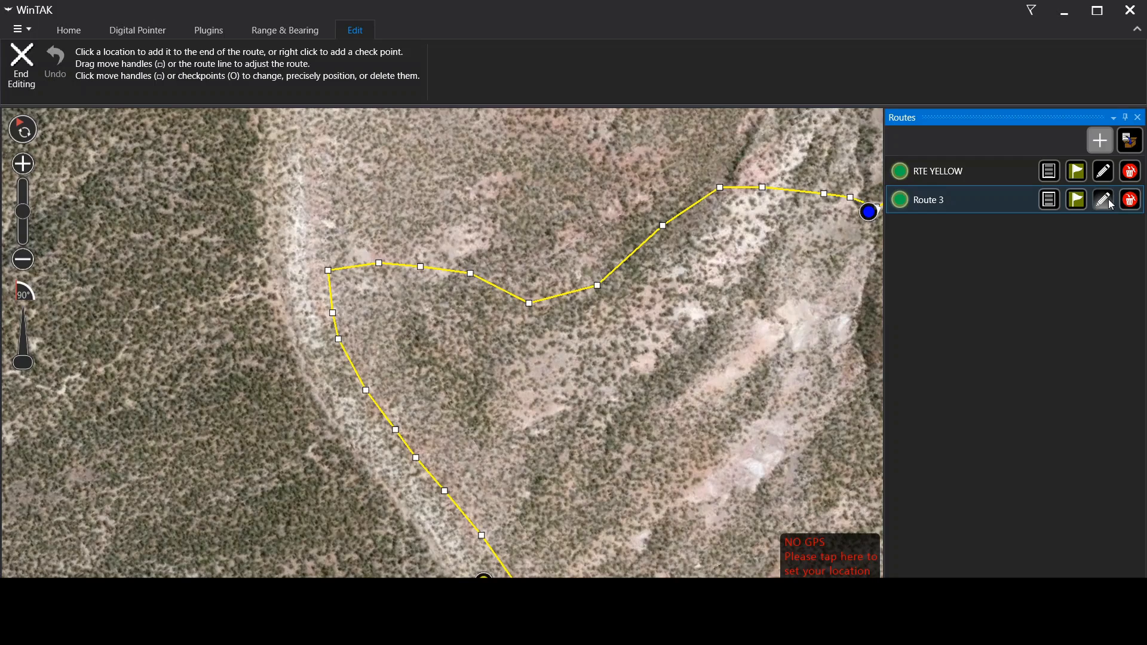
# Rename Route 3 as RTE BLUE and end the route editing
pyautogui.click(1105, 202)
pyautogui.tripleClick(962, 172)
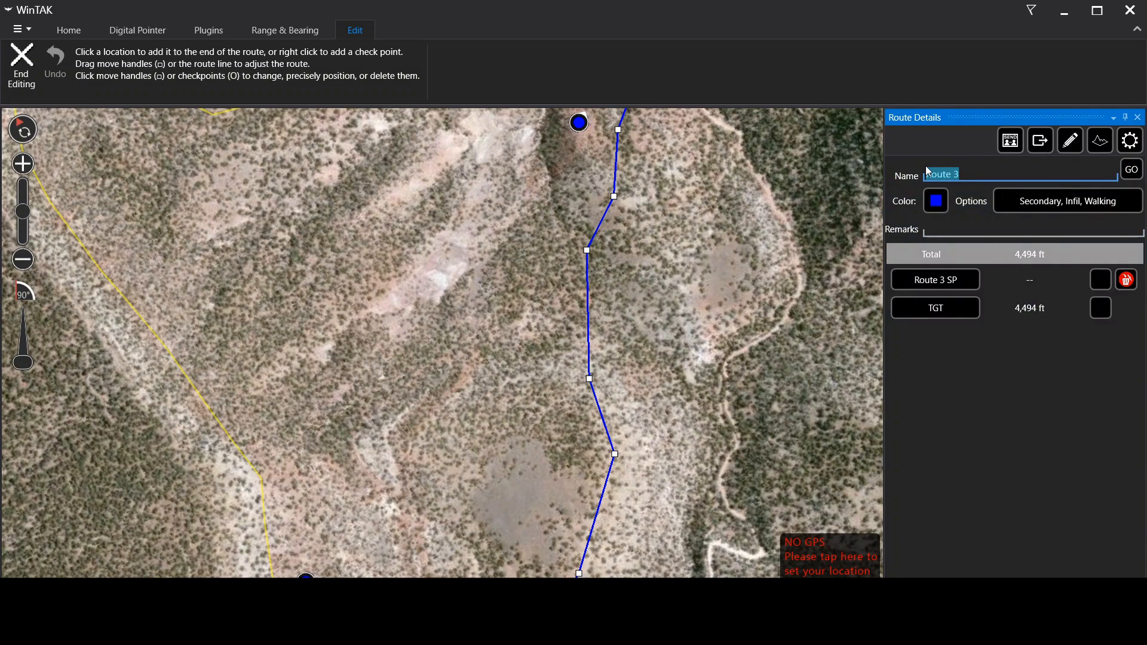
pyautogui.write('T')
pyautogui.press('BackSpace')
pyautogui.write('RTE BLUE')
pyautogui.click(1137, 117)
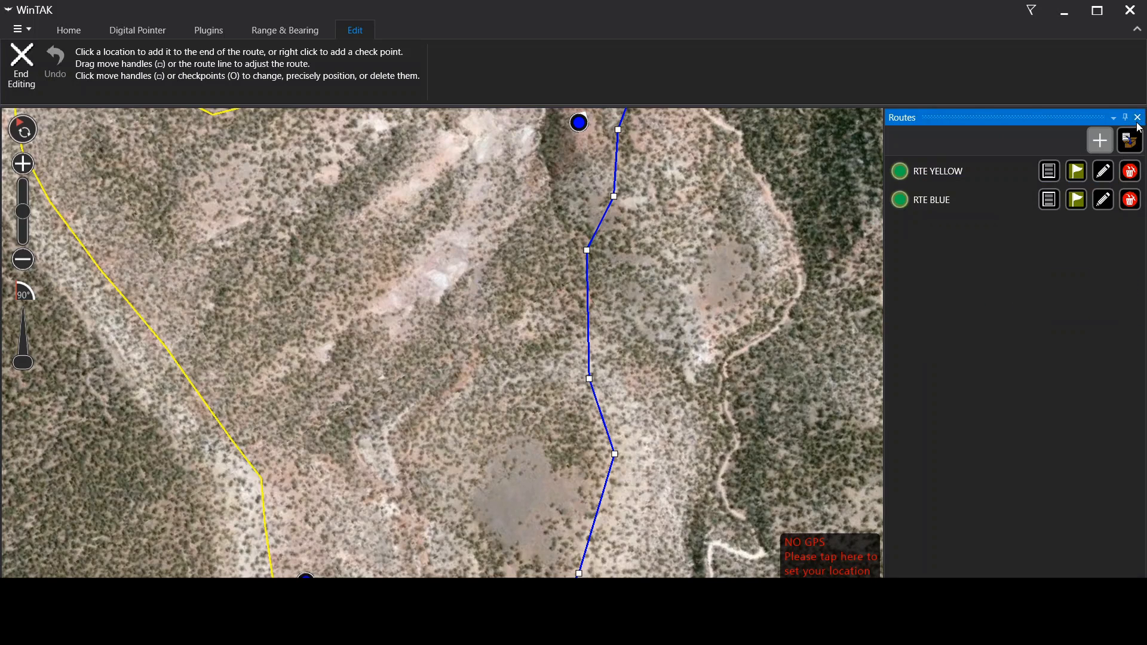
pyautogui.scroll(-3, 337, 337)
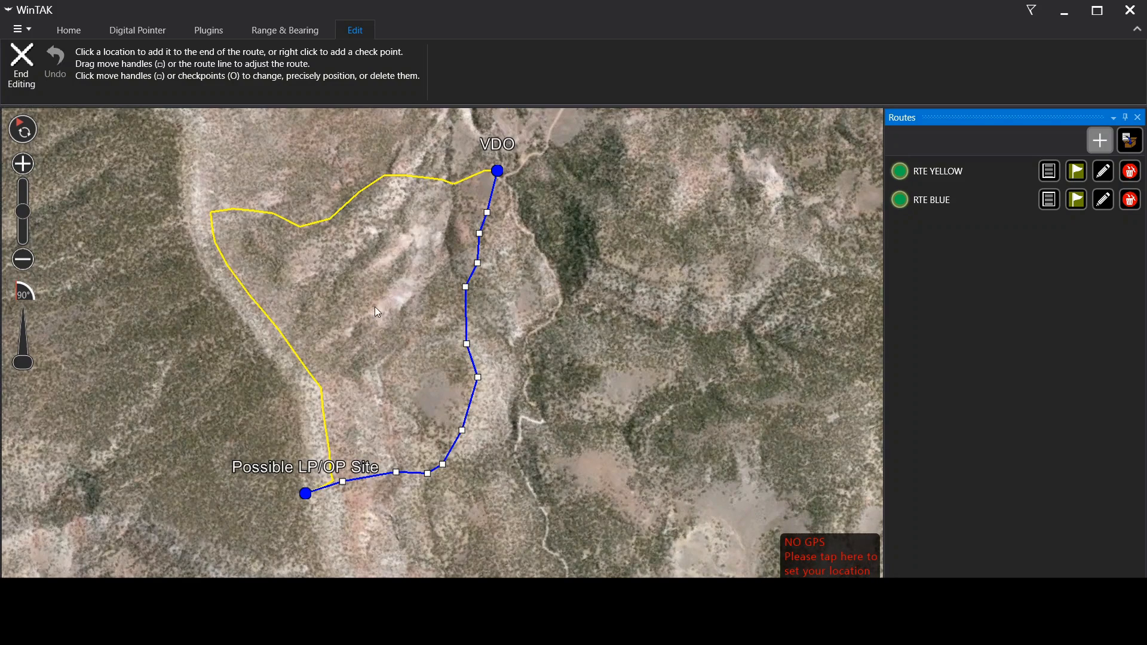
pyautogui.moveTo(375, 306); pyautogui.dragTo(428, 330)
pyautogui.click(22, 66)
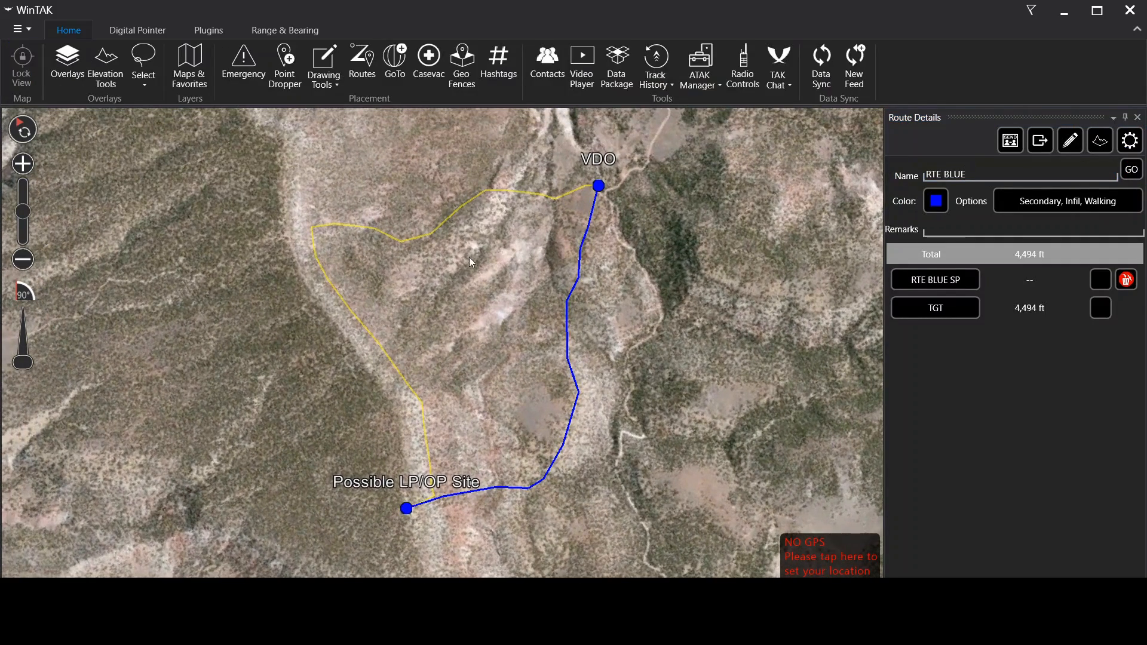
# Examine the terrain crossed by the yellow route near the VDO point, and close the route details and route list
pyautogui.scroll(5, 468, 260)
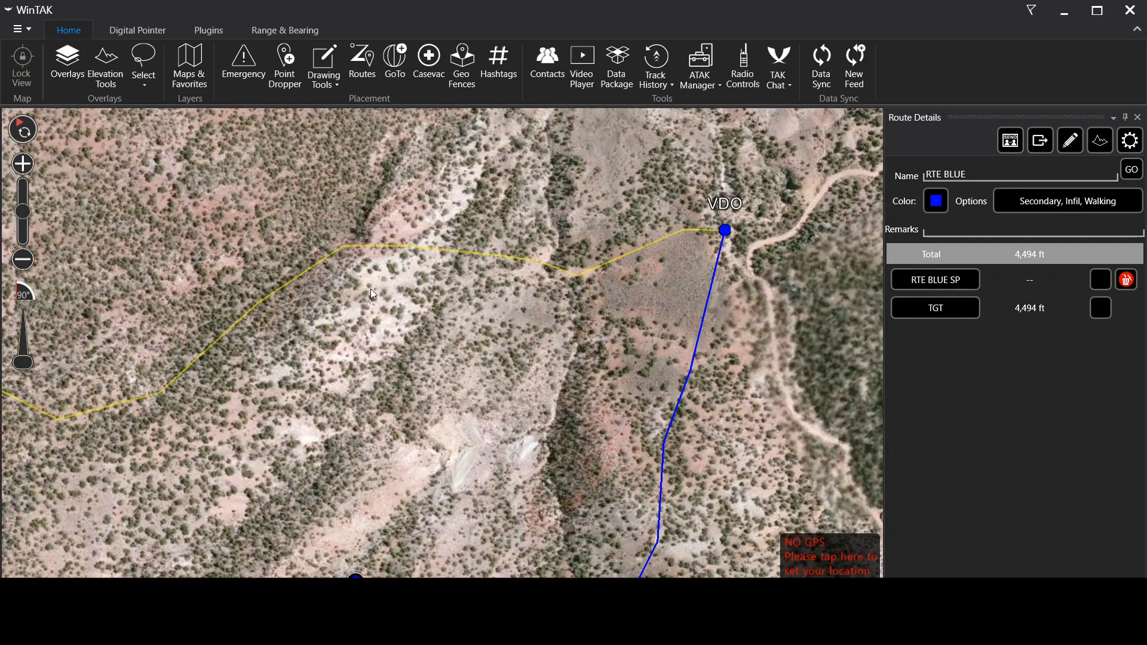
pyautogui.moveTo(493, 332); pyautogui.dragTo(544, 324)
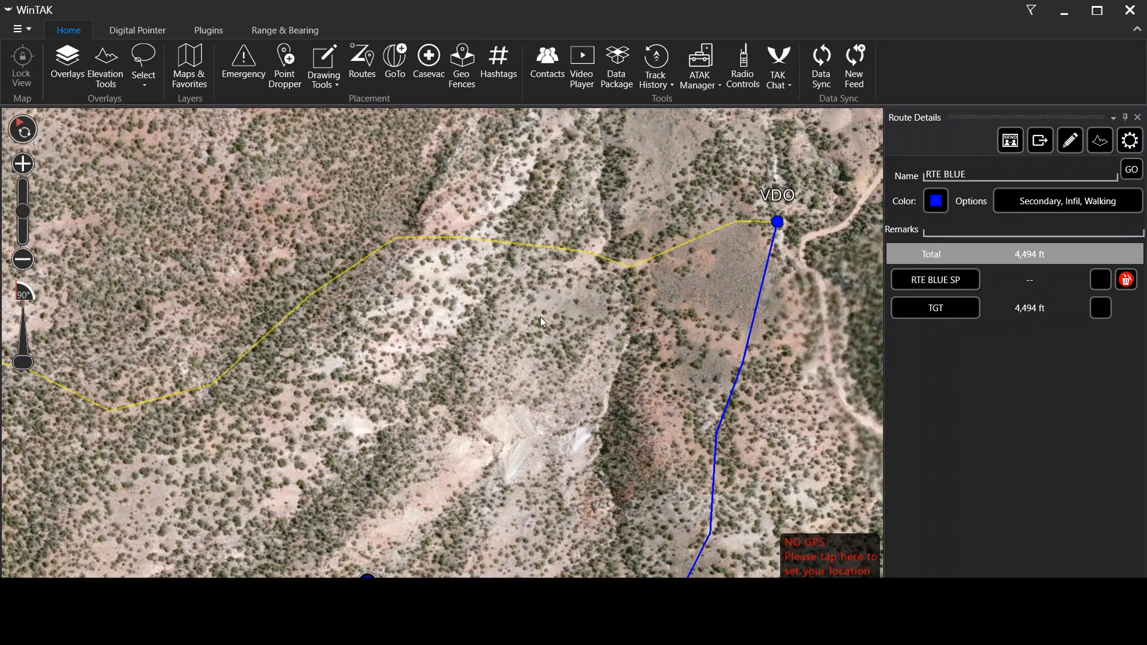
pyautogui.moveTo(446, 330); pyautogui.dragTo(505, 316)
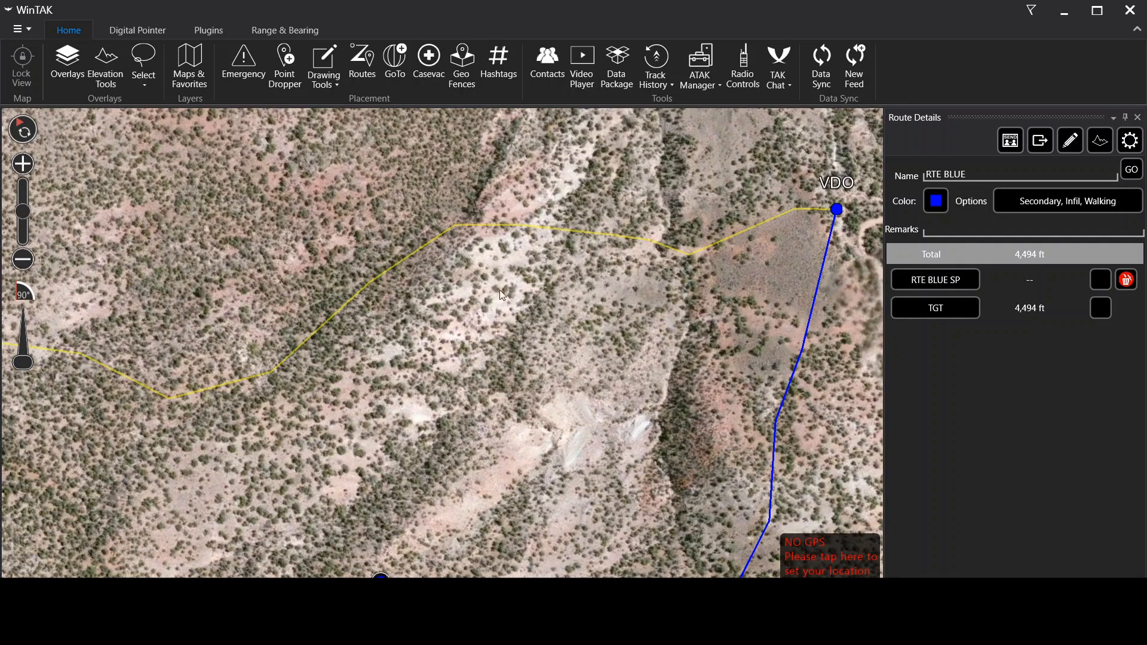
pyautogui.scroll(-3, 480, 276)
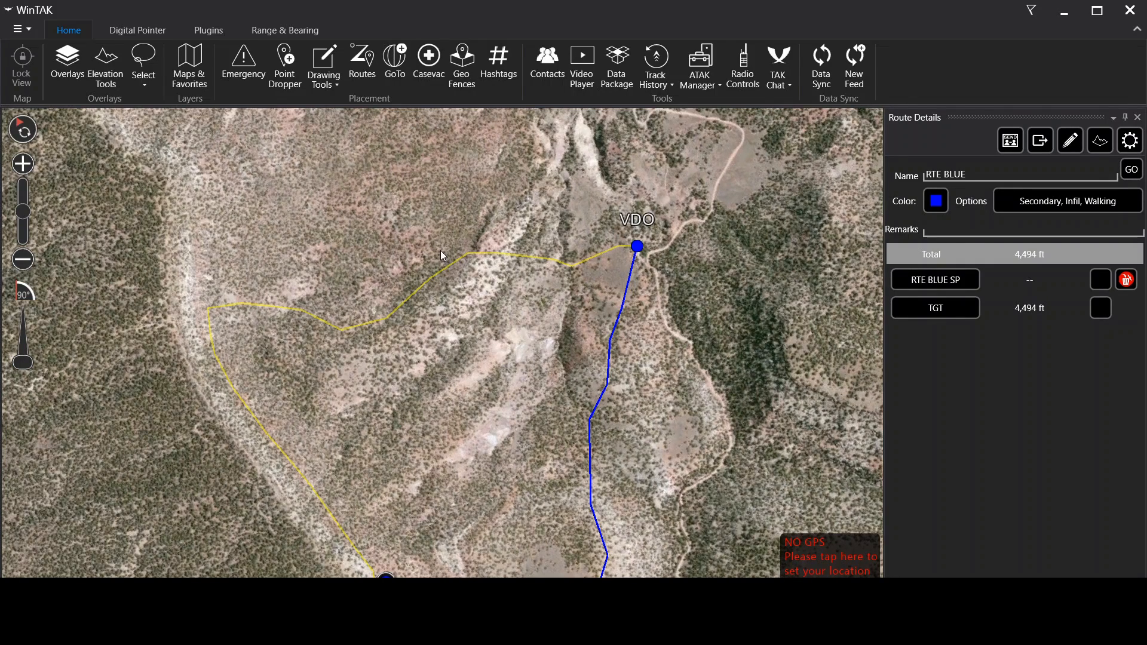
pyautogui.scroll(2, 482, 243)
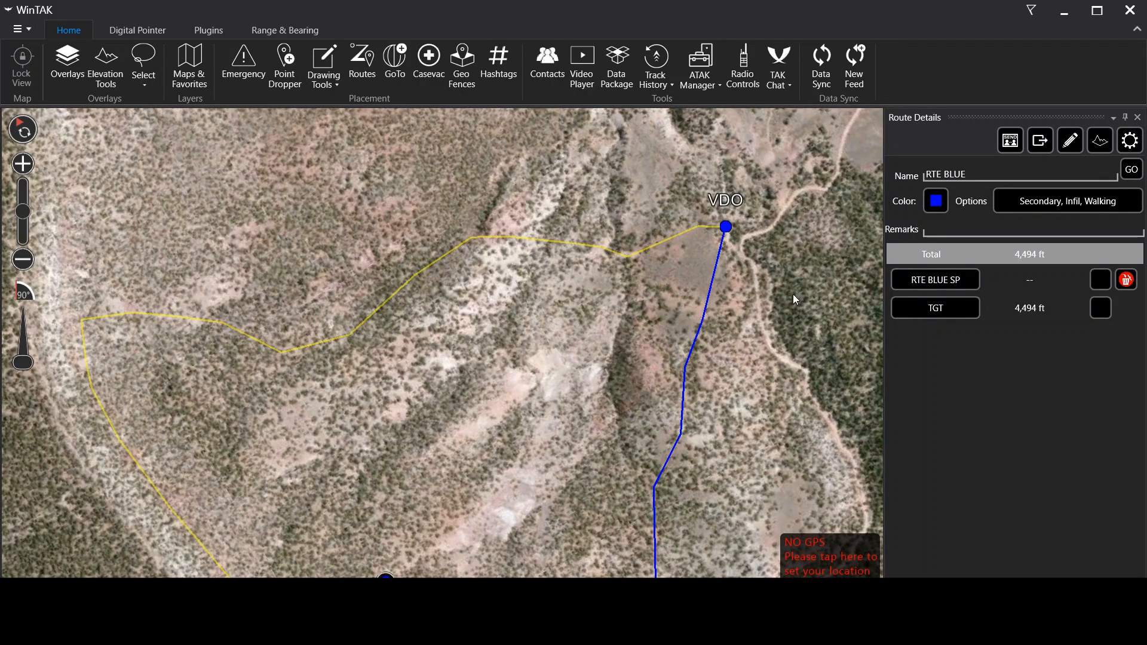
pyautogui.click(1138, 117)
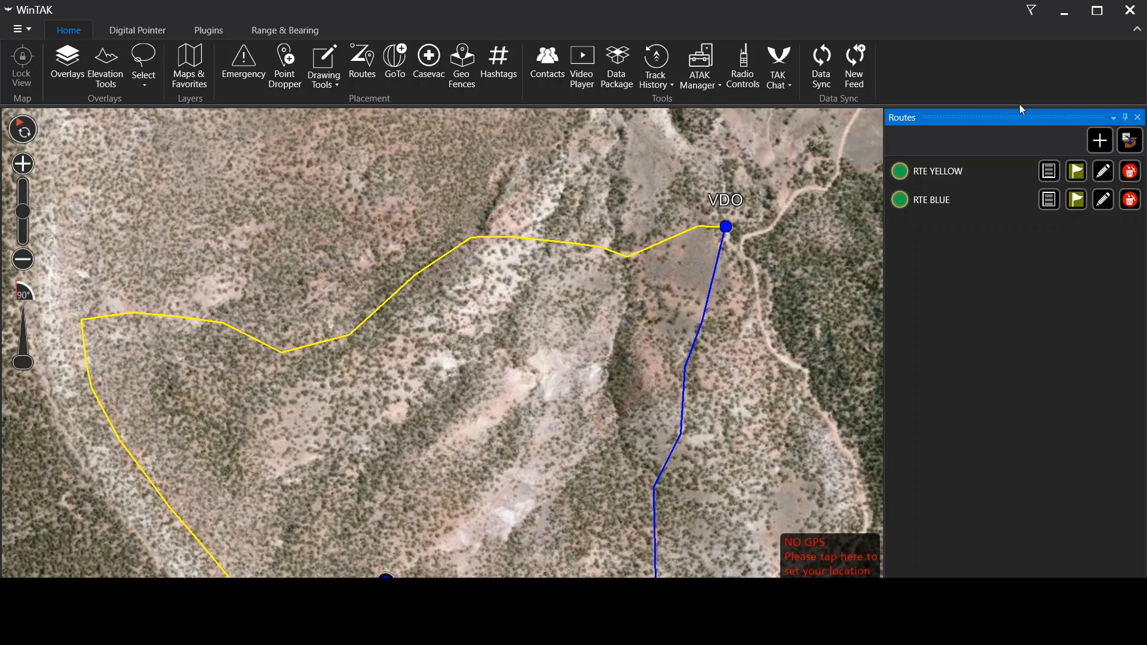
pyautogui.click(1138, 117)
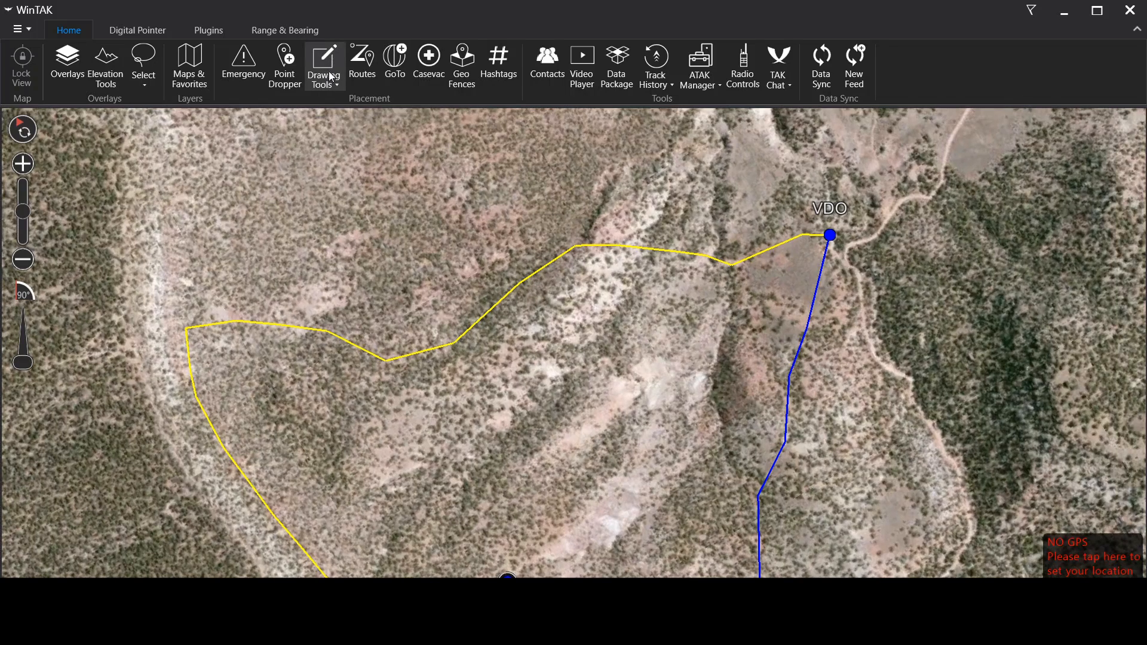
# Draw a straight two-point polyline across the yellow route at the bend beside the pale, rocky slope west of VDO
pyautogui.click(329, 75)
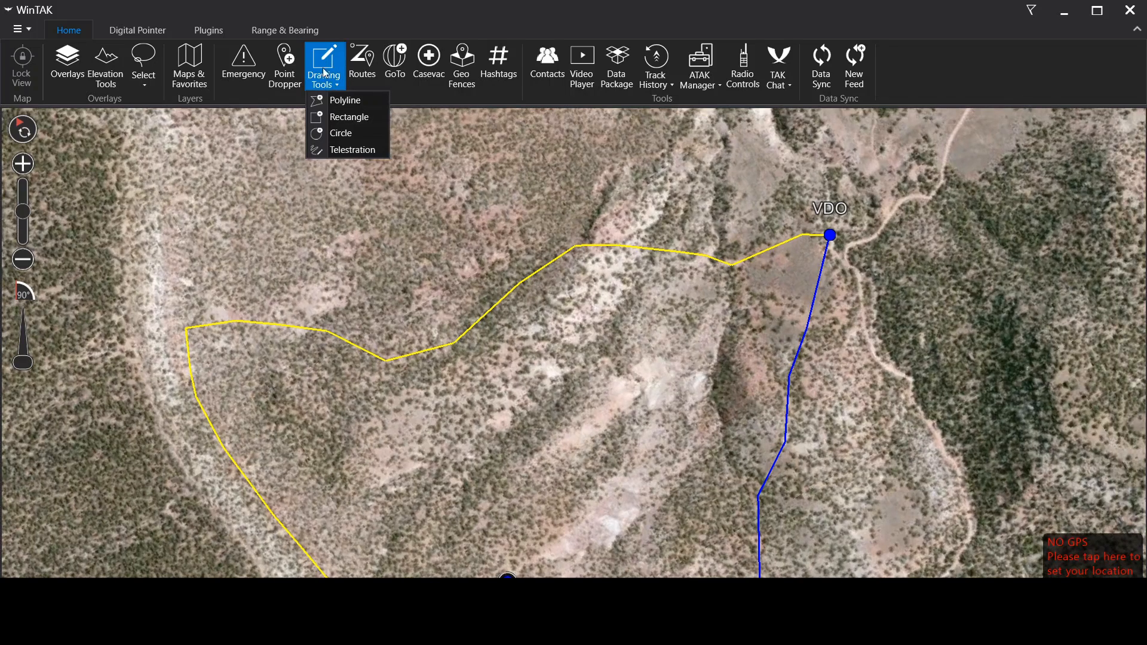
pyautogui.click(348, 99)
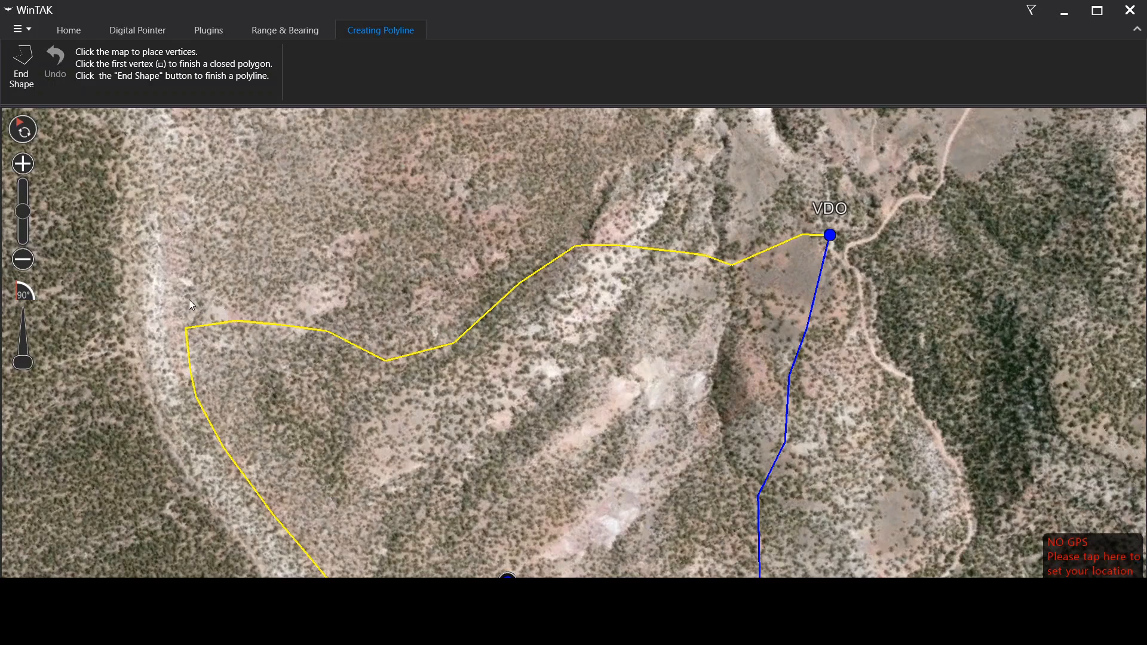
pyautogui.click(556, 166)
pyautogui.click(599, 336)
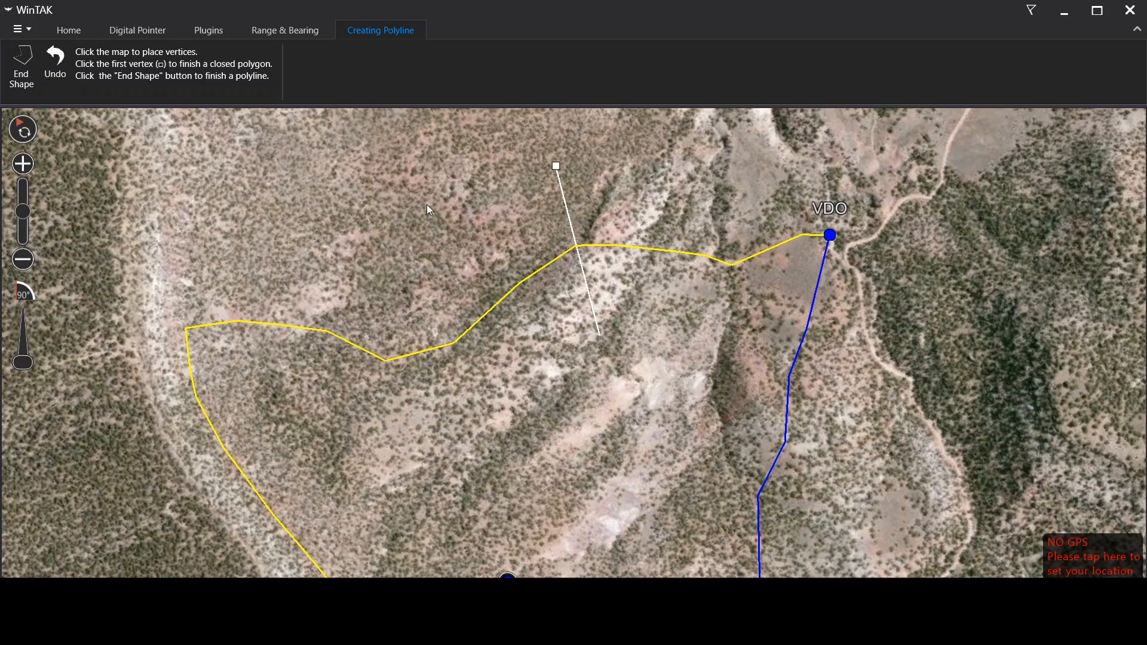
pyautogui.click(22, 66)
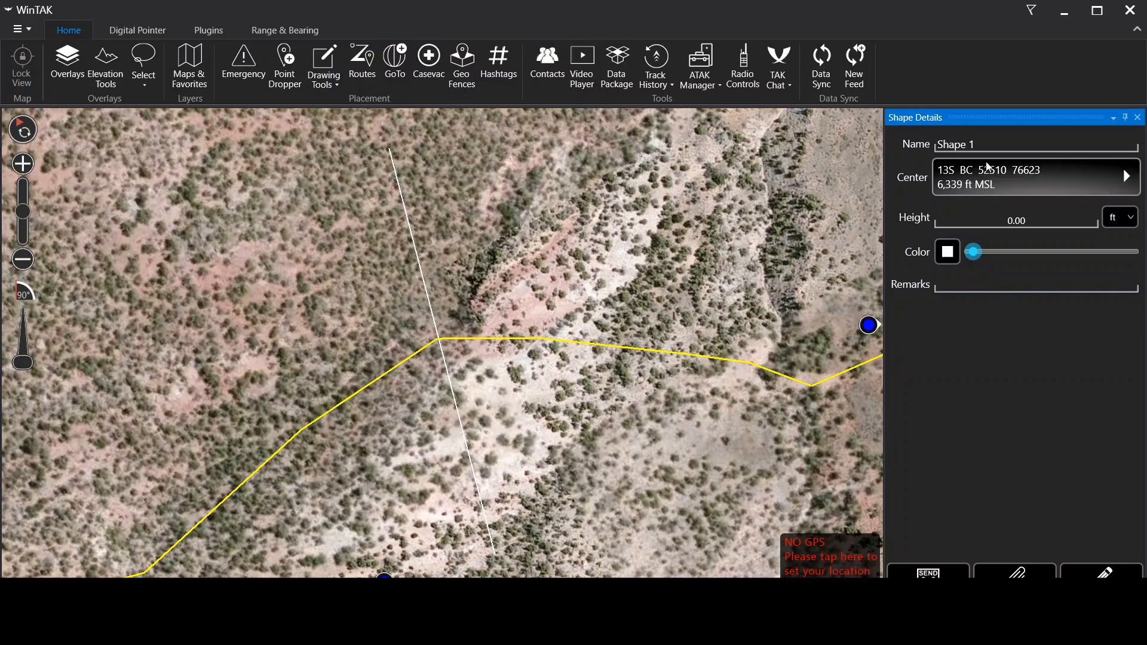
# Name the new line PL SPONGEBOB, colour it orange, and close its details
pyautogui.moveTo(990, 143); pyautogui.dragTo(903, 149)
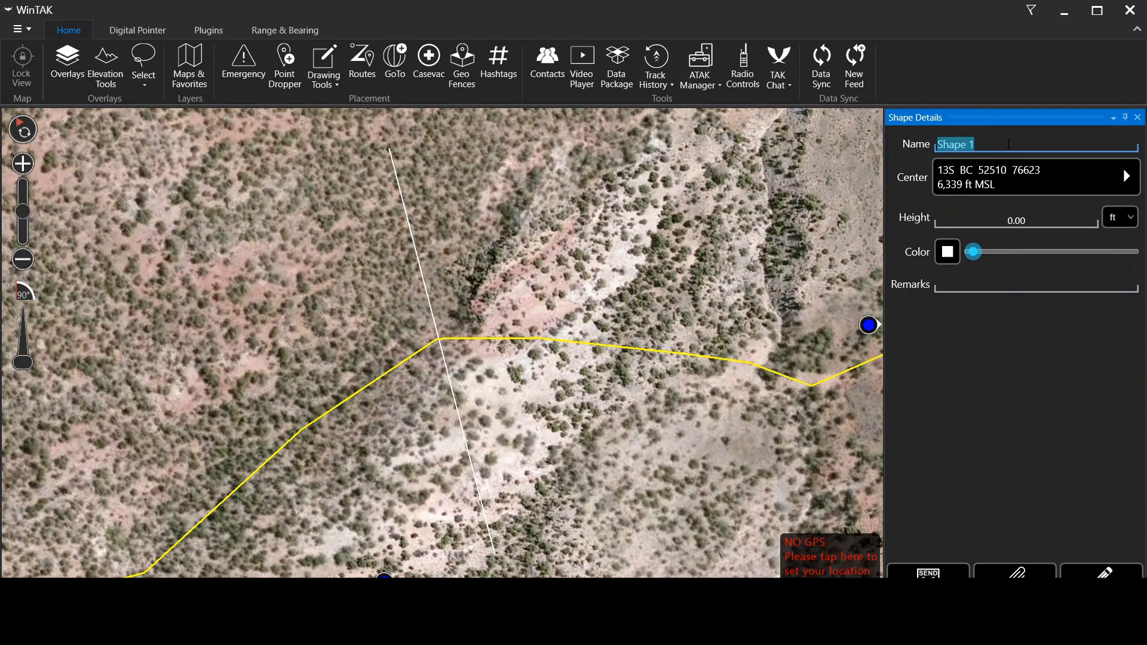
pyautogui.write('PL')
pyautogui.write('SPONGEBOB')
pyautogui.click(947, 253)
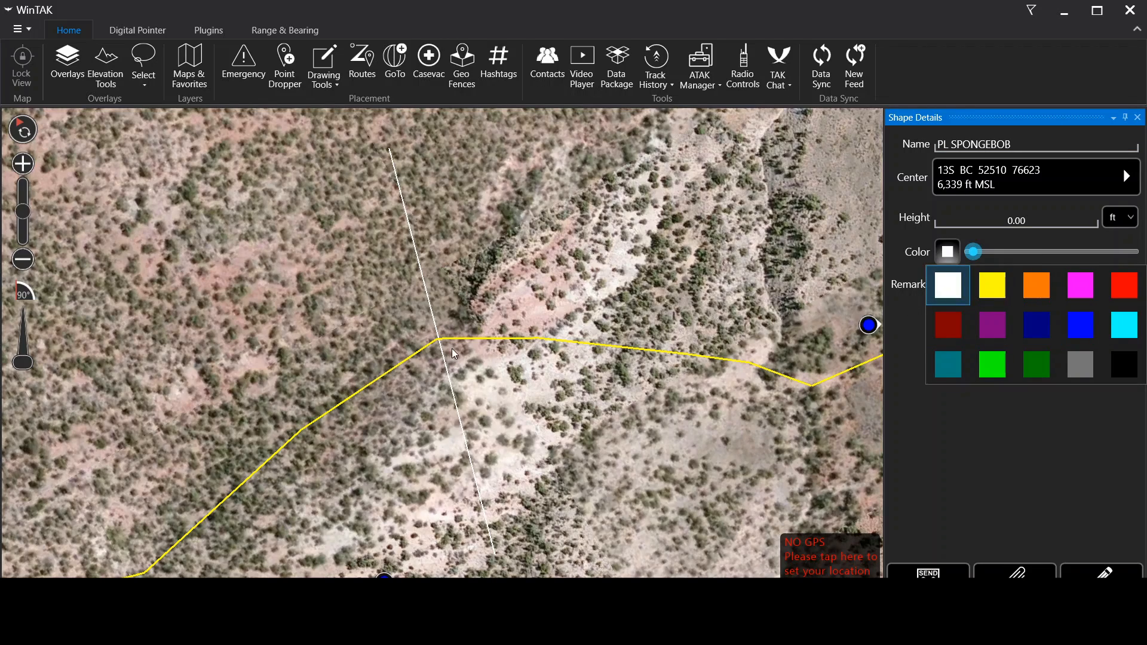
pyautogui.click(1037, 287)
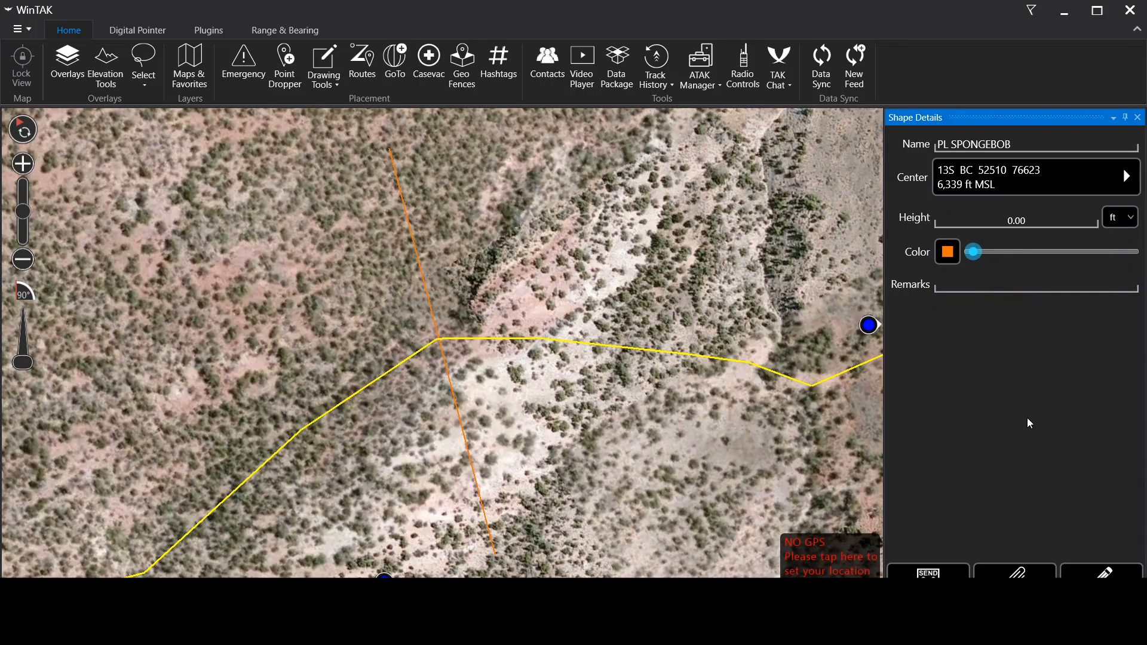
pyautogui.click(1138, 117)
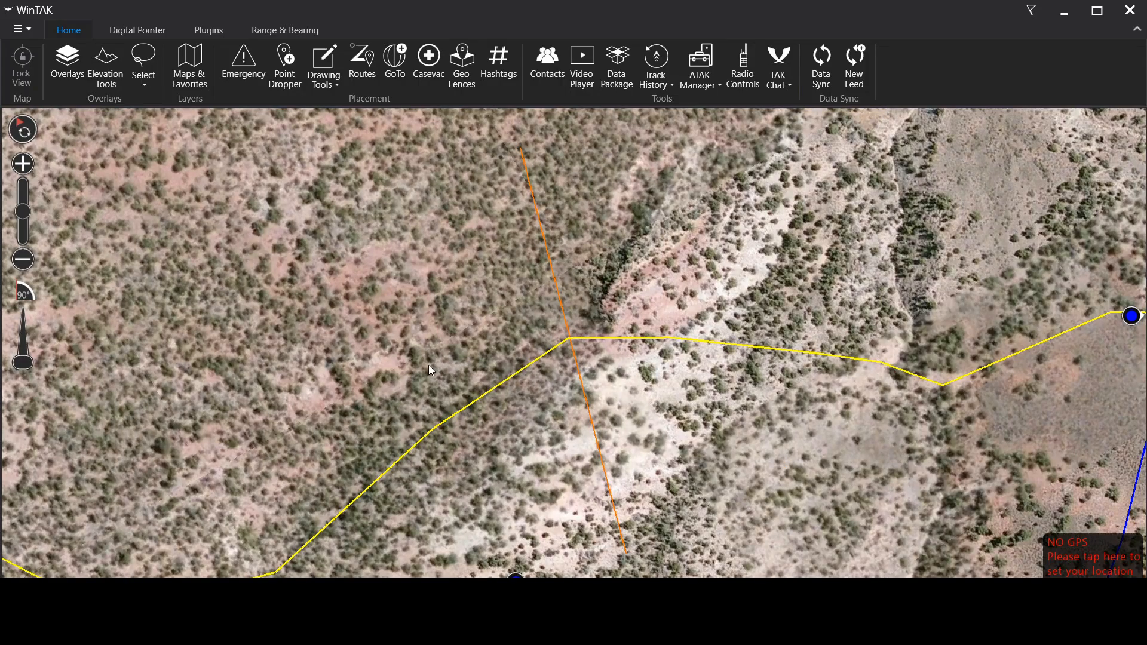
# Examine the terrain along the yellow route from the orange phase line to the route's sharp western corner
pyautogui.scroll(-1, 425, 371)
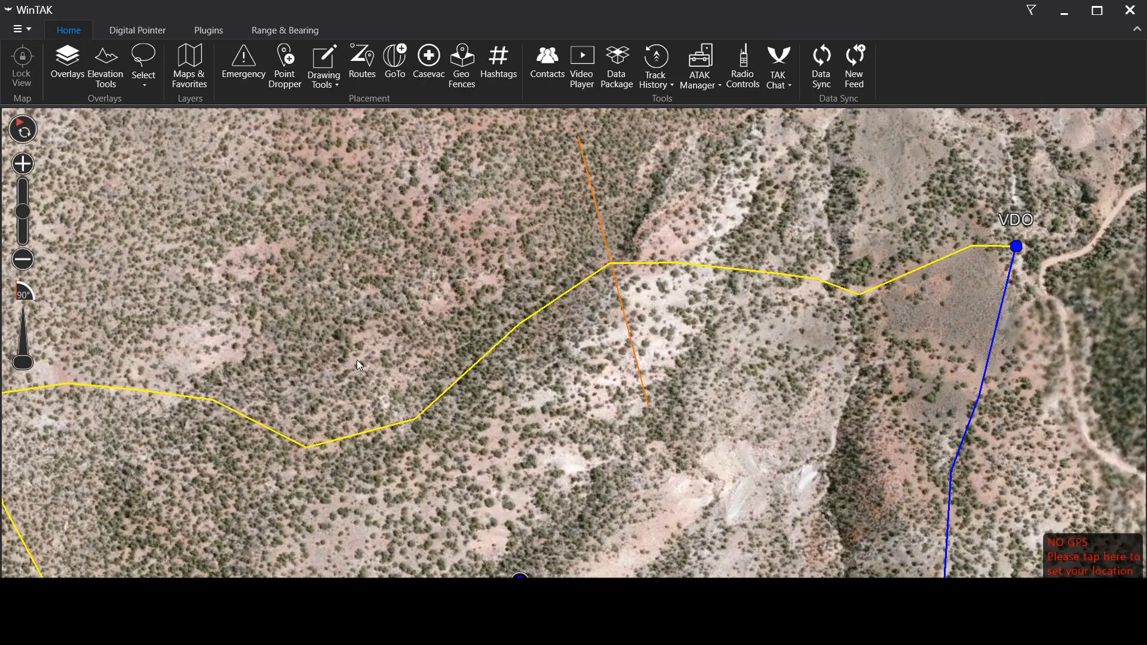
pyautogui.moveTo(372, 355); pyautogui.dragTo(404, 335)
pyautogui.scroll(-2, 442, 300)
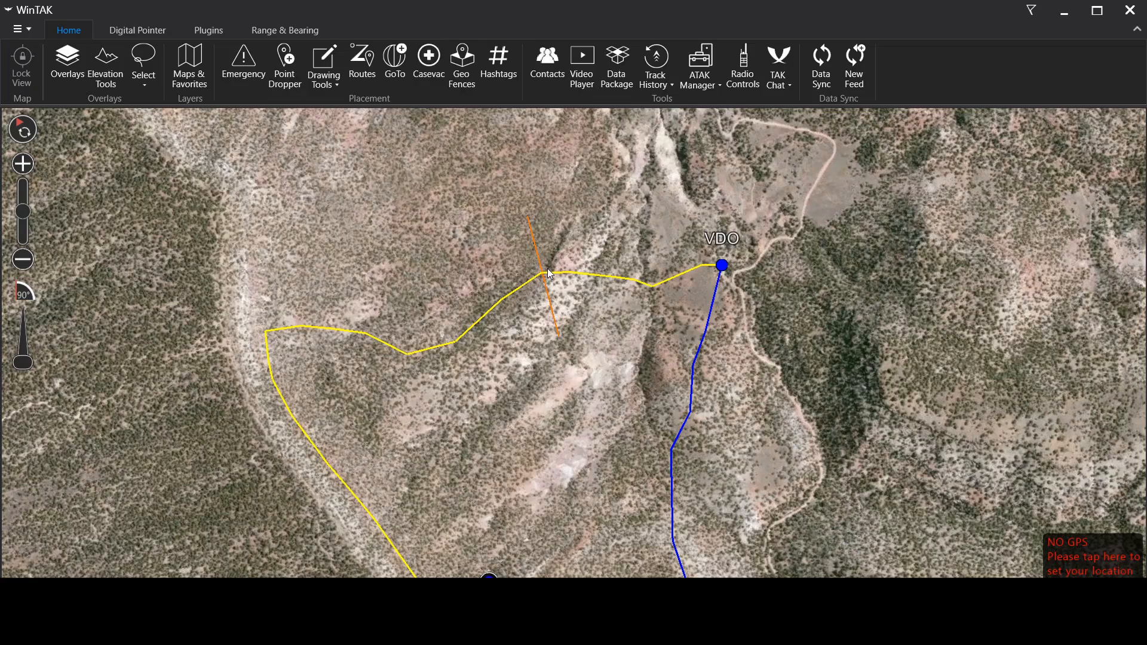
pyautogui.scroll(2, 548, 268)
pyautogui.scroll(-2, 543, 277)
pyautogui.scroll(2, 542, 283)
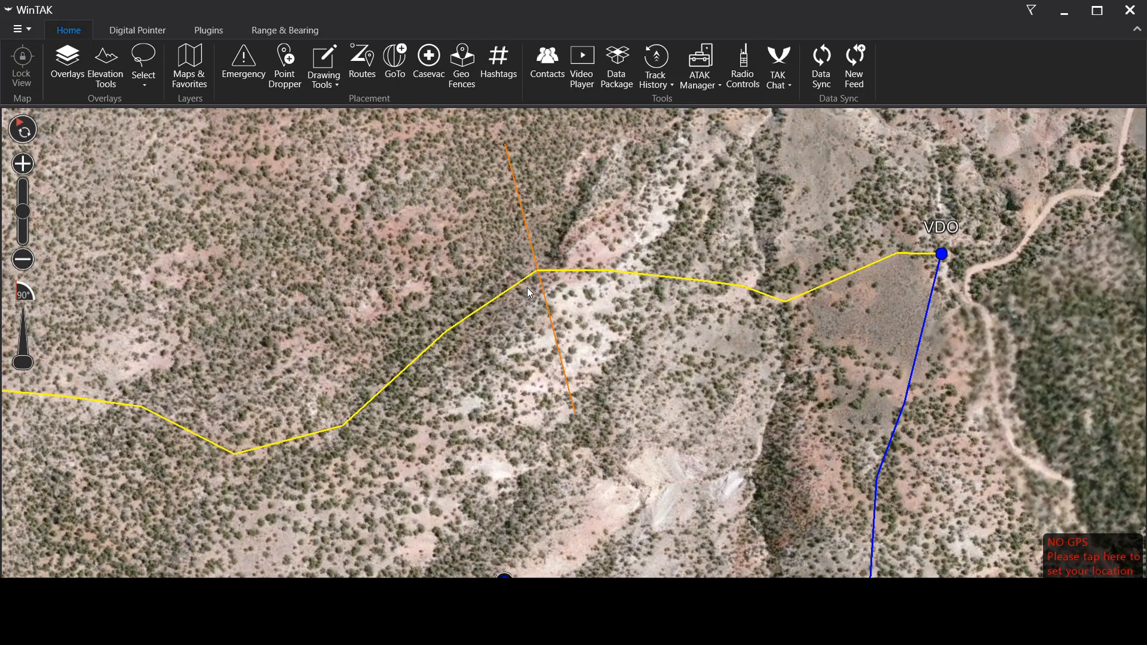
pyautogui.moveTo(394, 303); pyautogui.dragTo(558, 266)
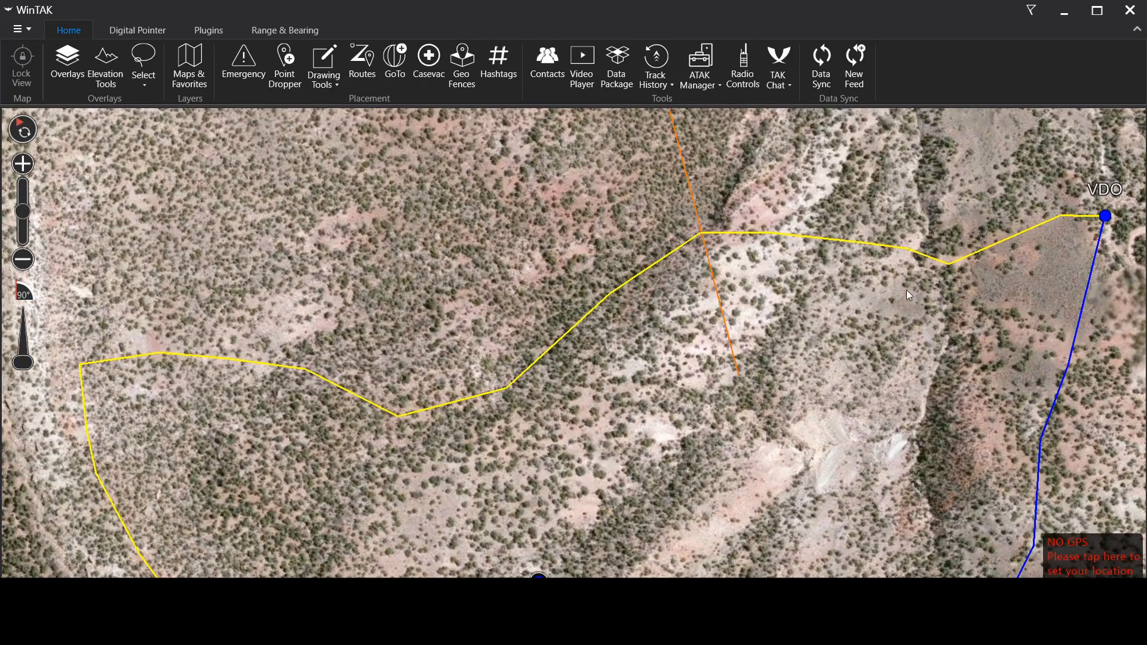
pyautogui.moveTo(411, 346); pyautogui.dragTo(443, 316)
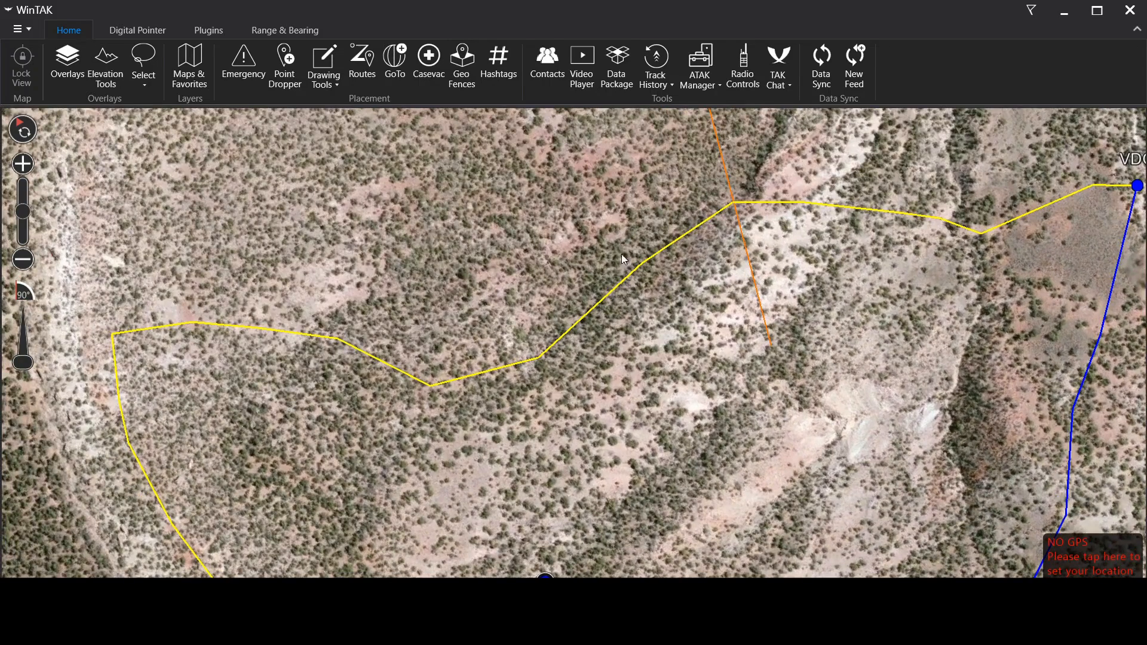
pyautogui.moveTo(352, 232); pyautogui.dragTo(507, 232)
pyautogui.moveTo(333, 276)
pyautogui.mouseDown()
pyautogui.moveTo(441, 256)
pyautogui.moveTo(437, 292)
pyautogui.mouseUp()
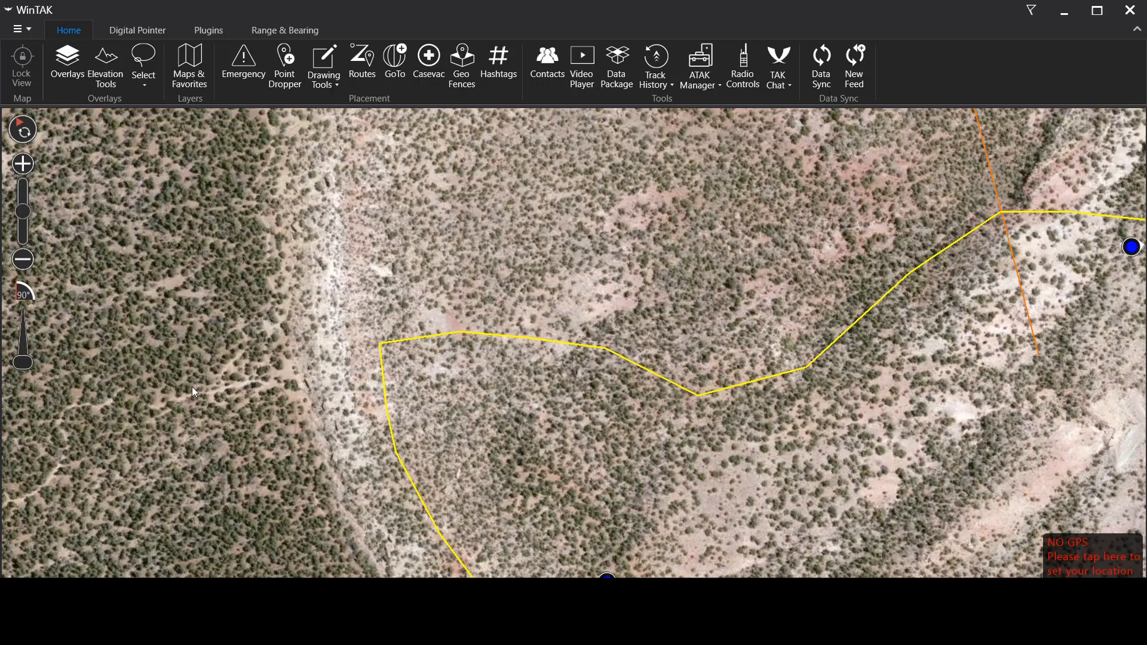
pyautogui.moveTo(161, 430)
pyautogui.mouseDown()
pyautogui.moveTo(319, 366)
pyautogui.moveTo(170, 413)
pyautogui.mouseUp()
pyautogui.scroll(-1, 339, 305)
pyautogui.scroll(1, 320, 302)
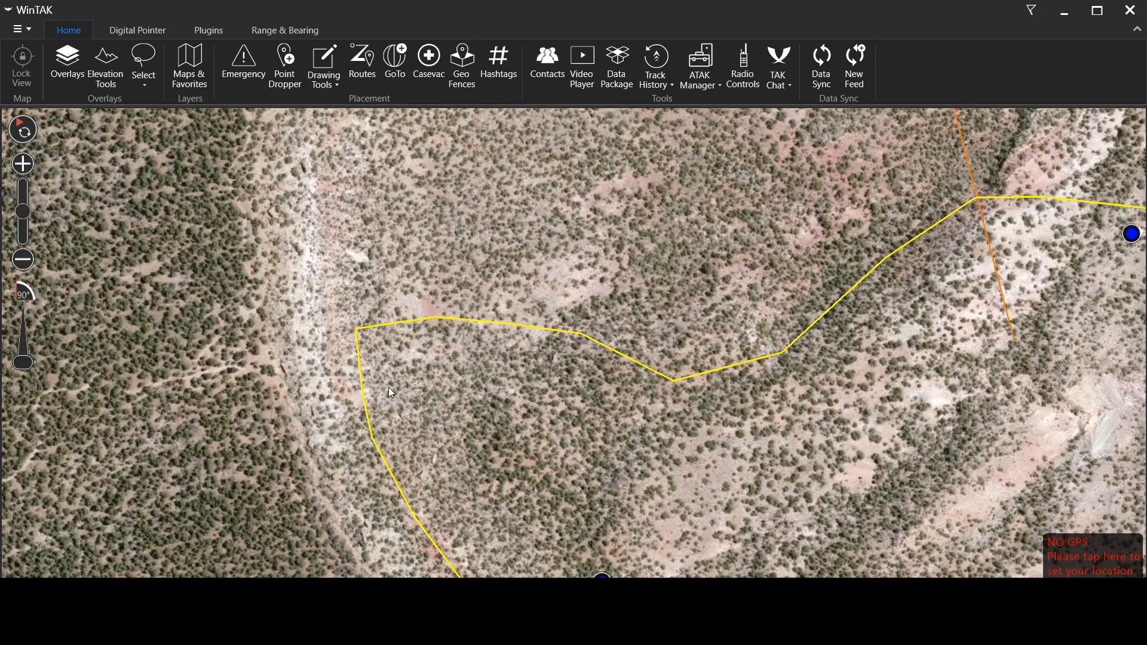
pyautogui.moveTo(299, 309); pyautogui.dragTo(284, 318)
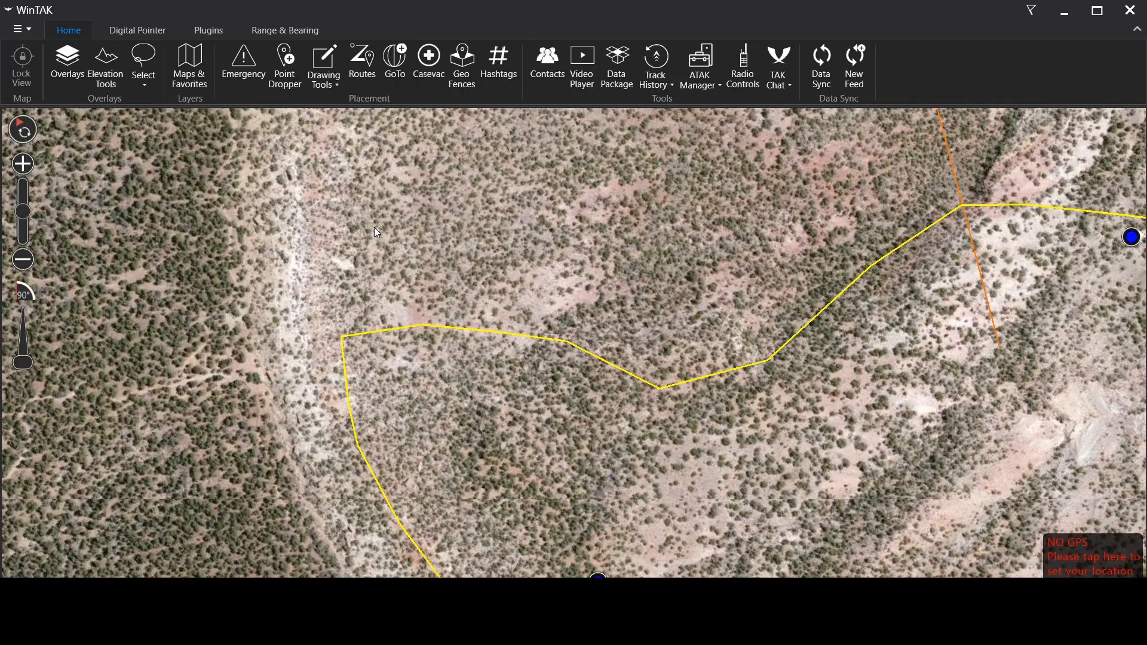
# Draw a straight two-point polyline diagonally across the yellow route at its sharp western corner
pyautogui.click(336, 64)
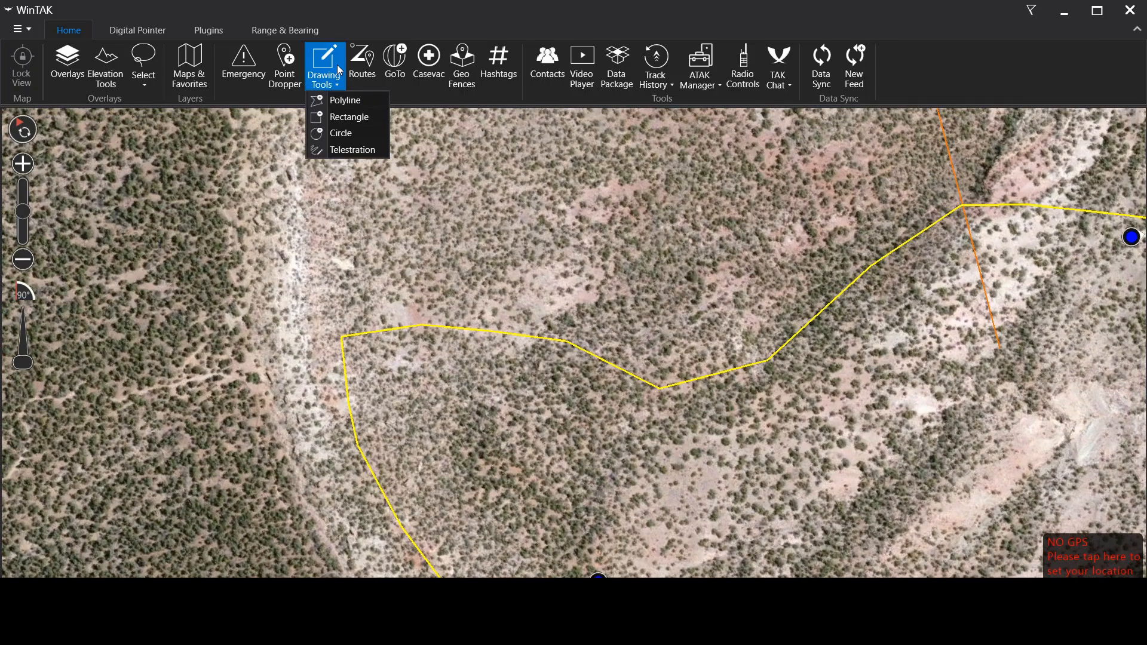
pyautogui.click(343, 100)
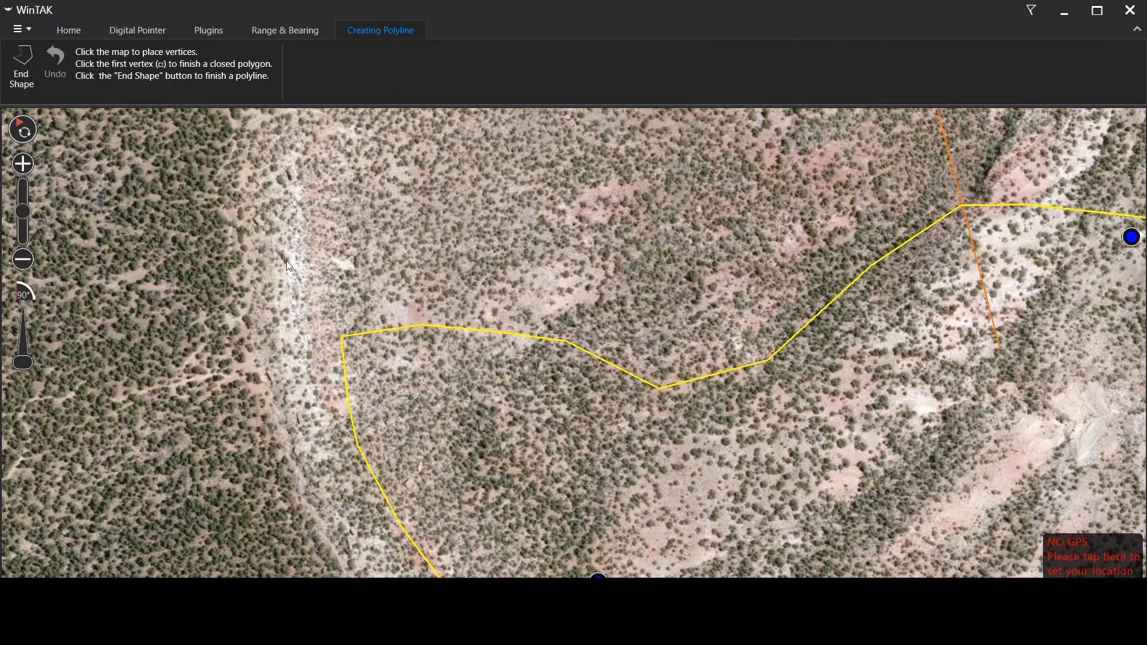
pyautogui.click(274, 245)
pyautogui.click(429, 425)
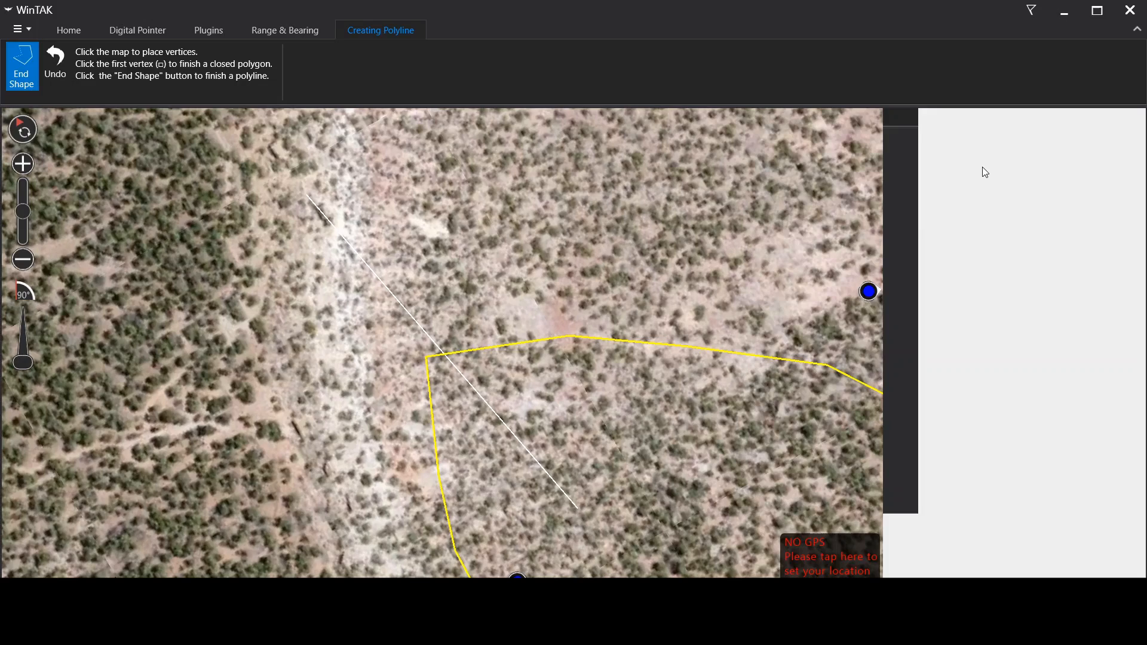
# Name the second phase line PL PATRICK and colour it magenta
pyautogui.click(1012, 146)
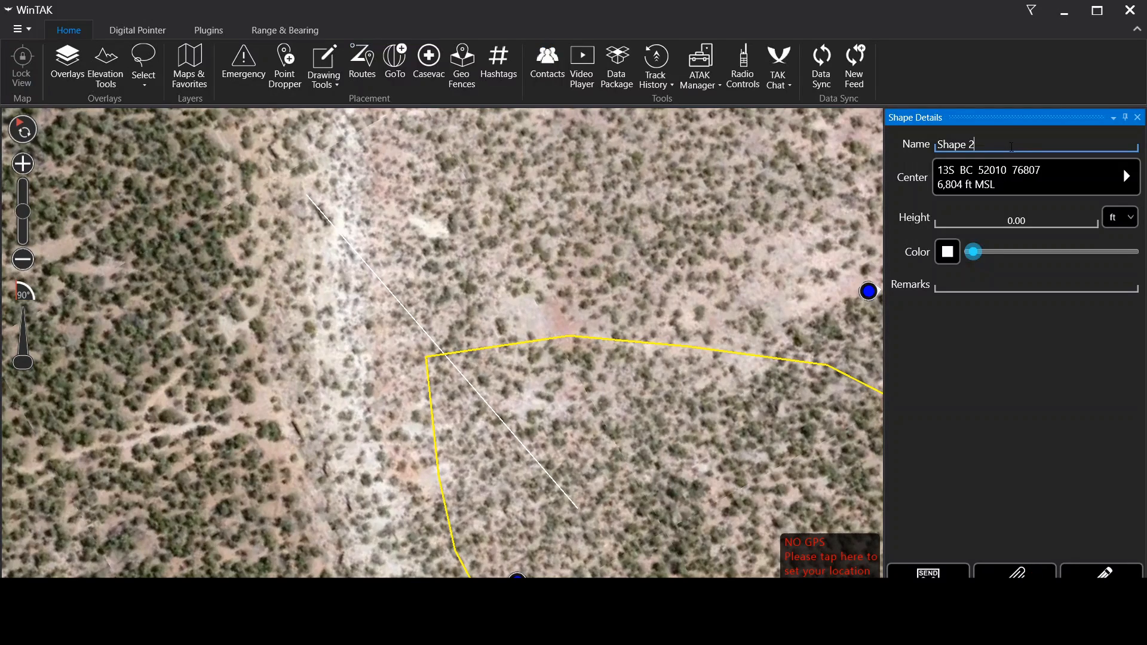
pyautogui.moveTo(1011, 147); pyautogui.dragTo(901, 143)
pyautogui.write('PL PATRICK')
pyautogui.click(948, 252)
pyautogui.click(1076, 287)
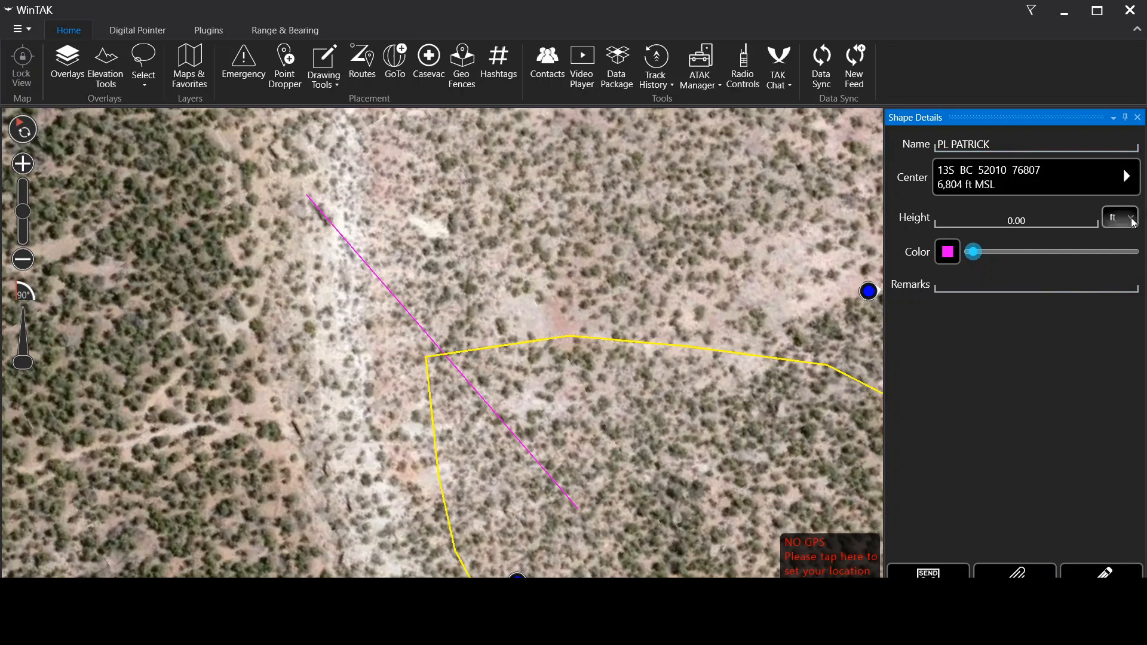
# Close PL PATRICK's details and draw a straight two-point polyline east-west across the yellow route just north of Possible LP/OP Site
pyautogui.click(1138, 118)
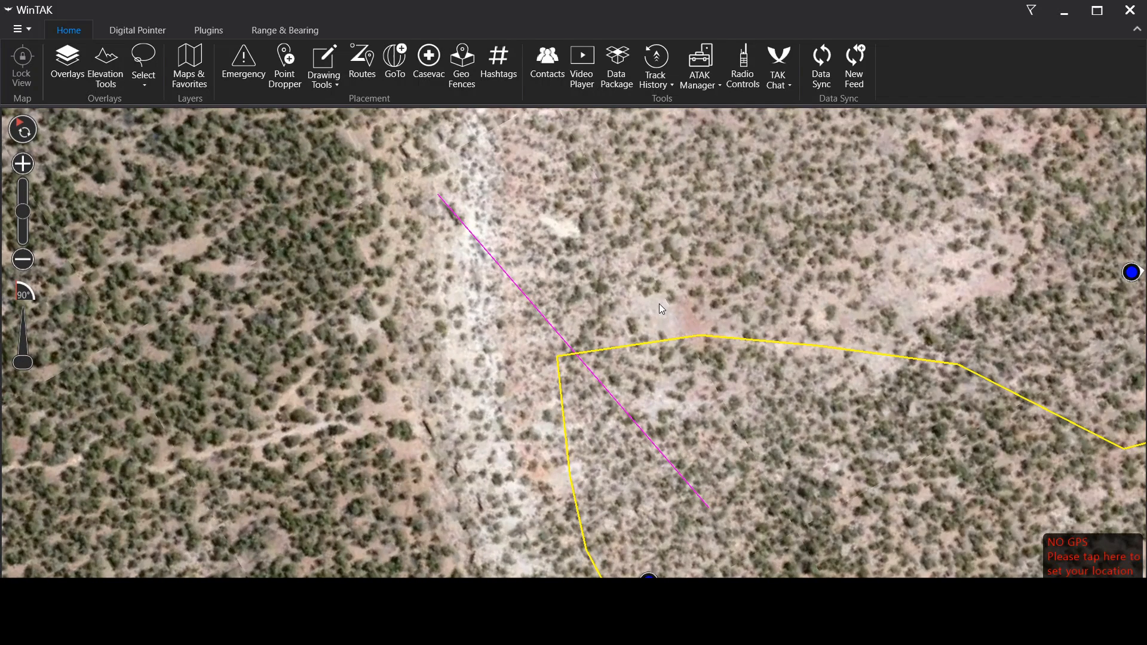
pyautogui.scroll(-2, 665, 307)
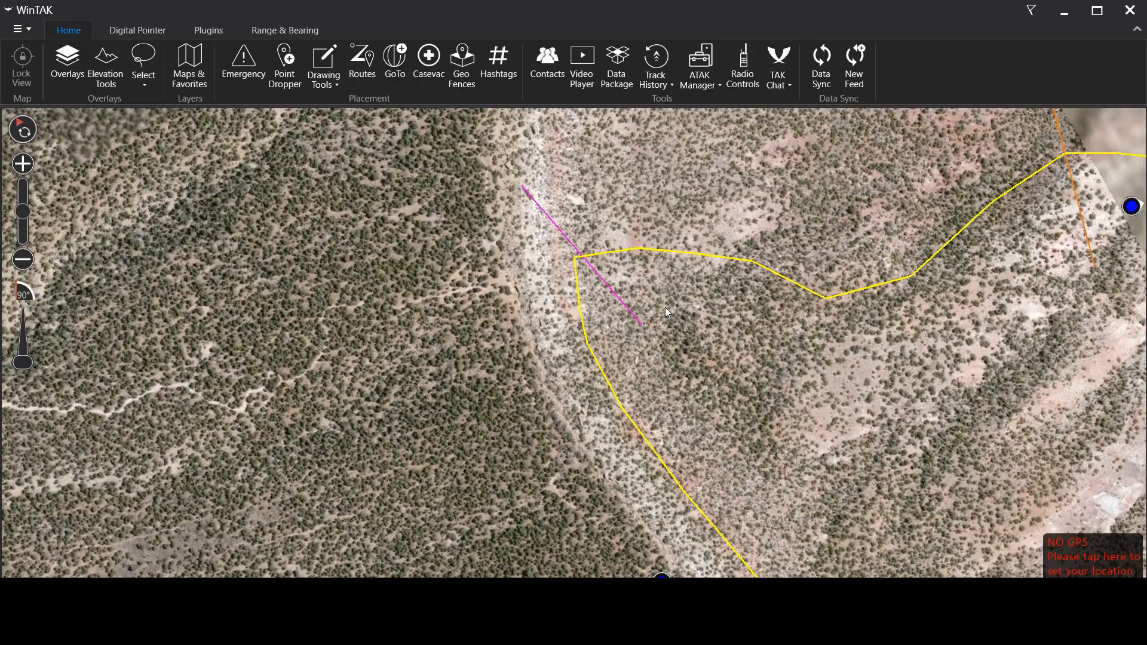
pyautogui.moveTo(662, 366); pyautogui.dragTo(470, 217)
pyautogui.scroll(-2, 471, 218)
pyautogui.moveTo(528, 265)
pyautogui.mouseDown()
pyautogui.moveTo(472, 228)
pyautogui.moveTo(455, 260)
pyautogui.mouseUp()
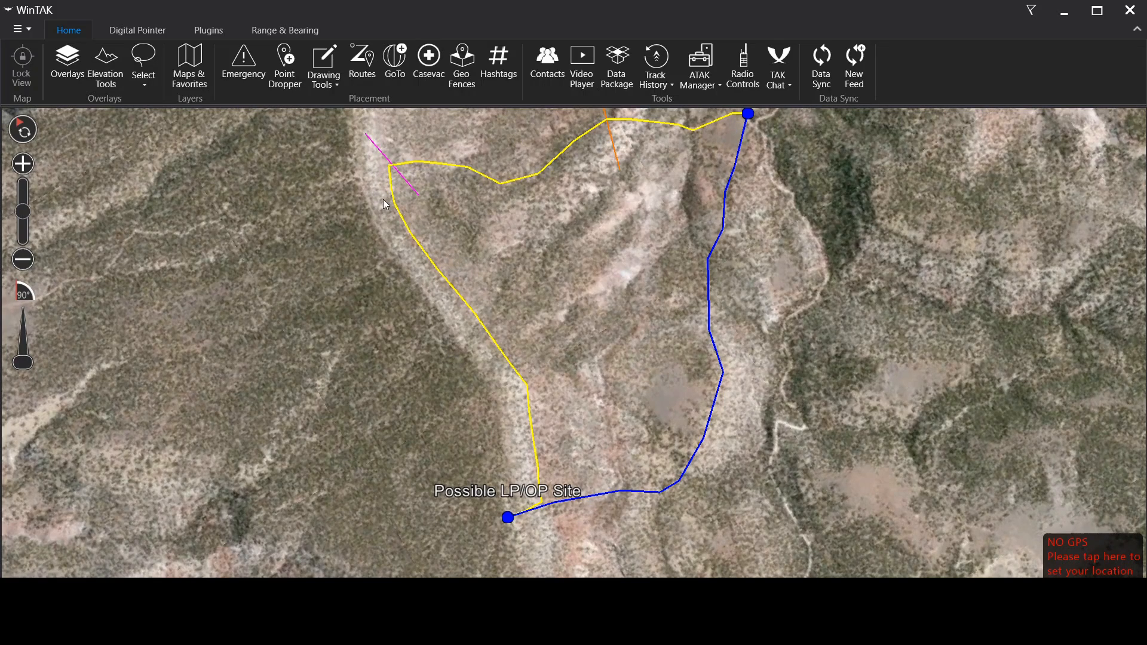
pyautogui.moveTo(455, 249); pyautogui.dragTo(435, 243)
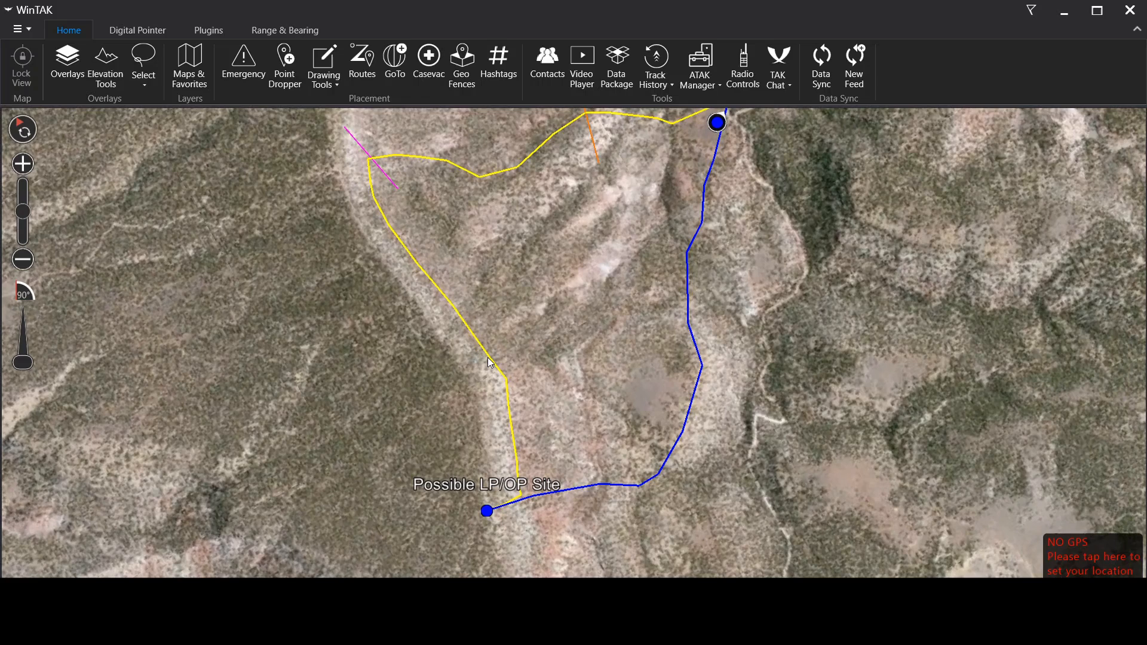
pyautogui.moveTo(491, 363); pyautogui.dragTo(465, 292)
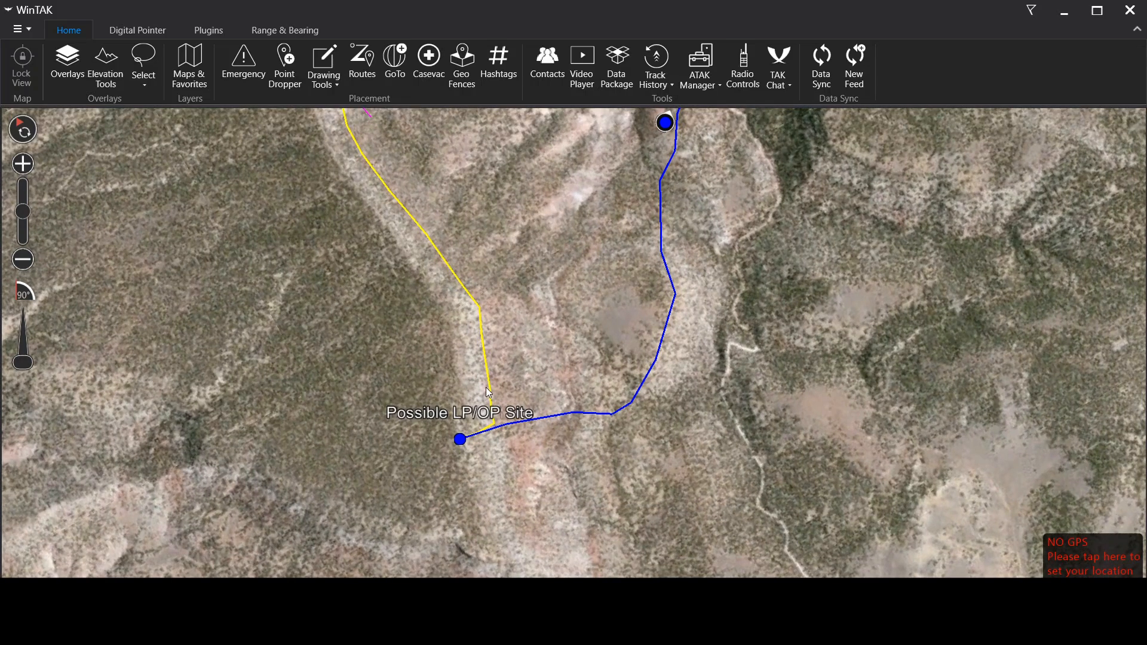
pyautogui.scroll(3, 489, 391)
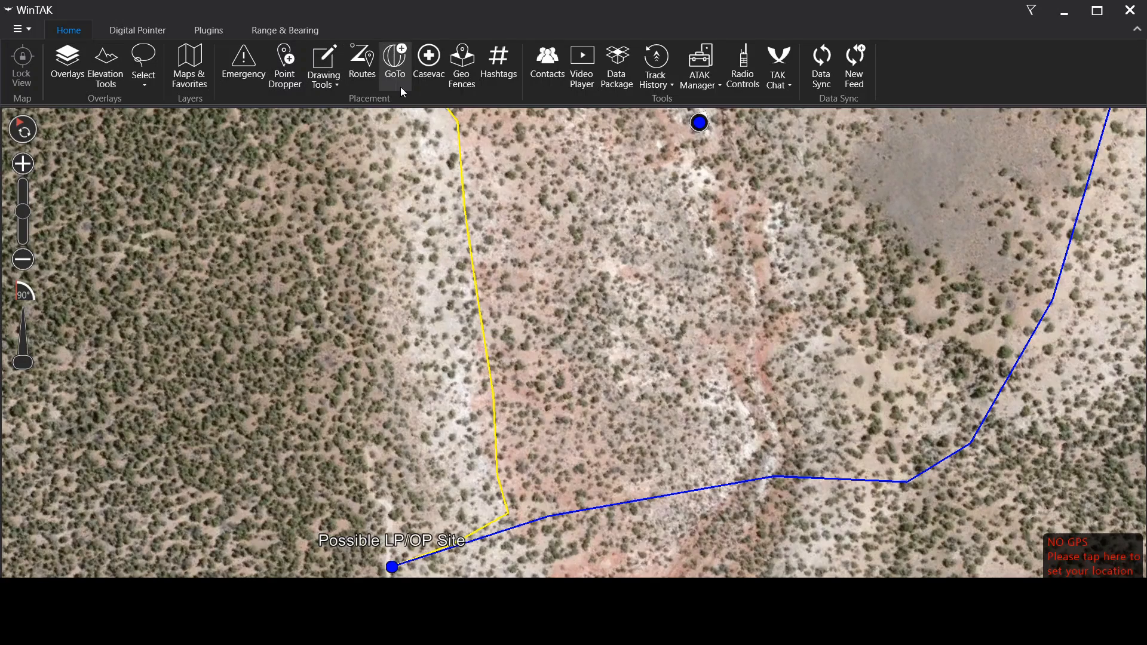
pyautogui.click(324, 71)
pyautogui.click(357, 102)
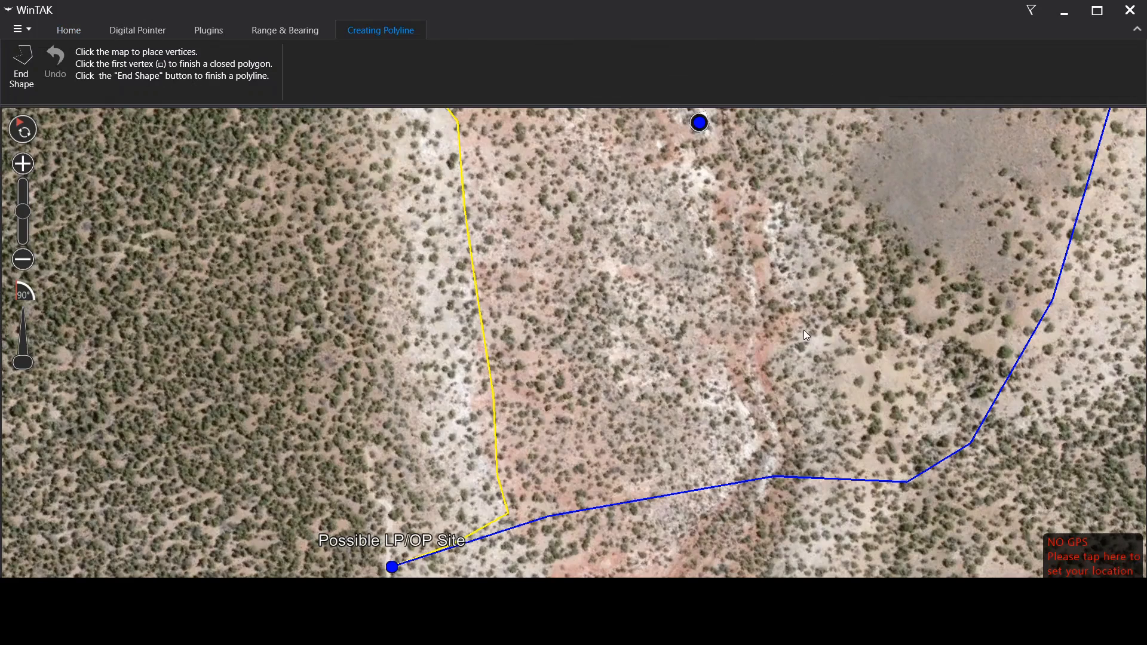
pyautogui.click(358, 417)
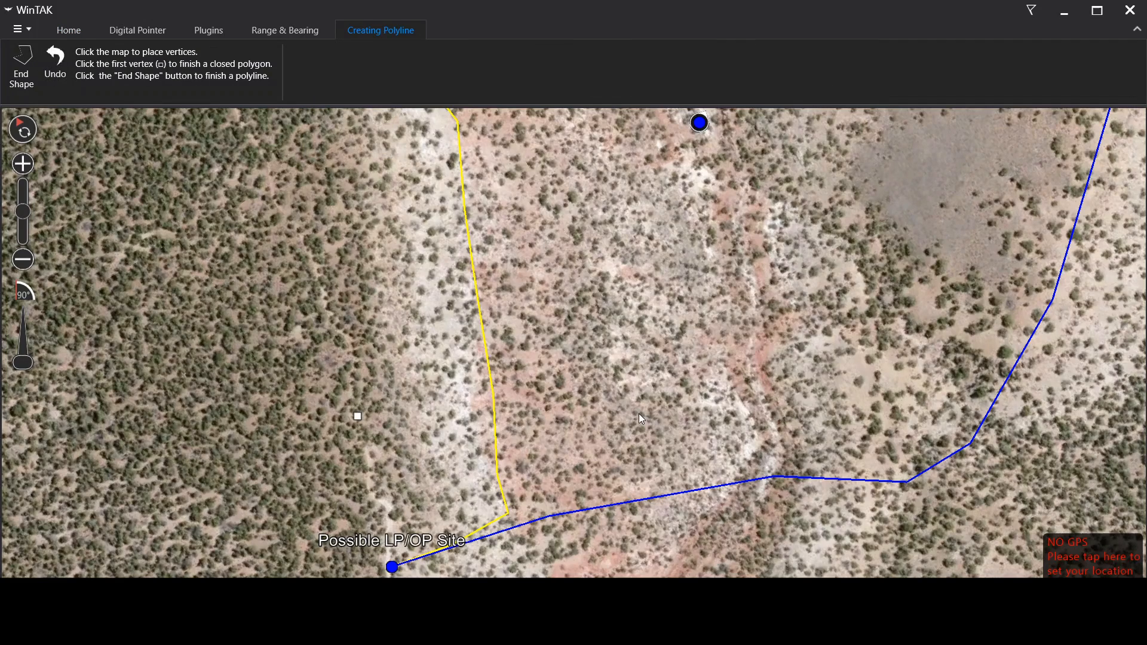
pyautogui.click(27, 86)
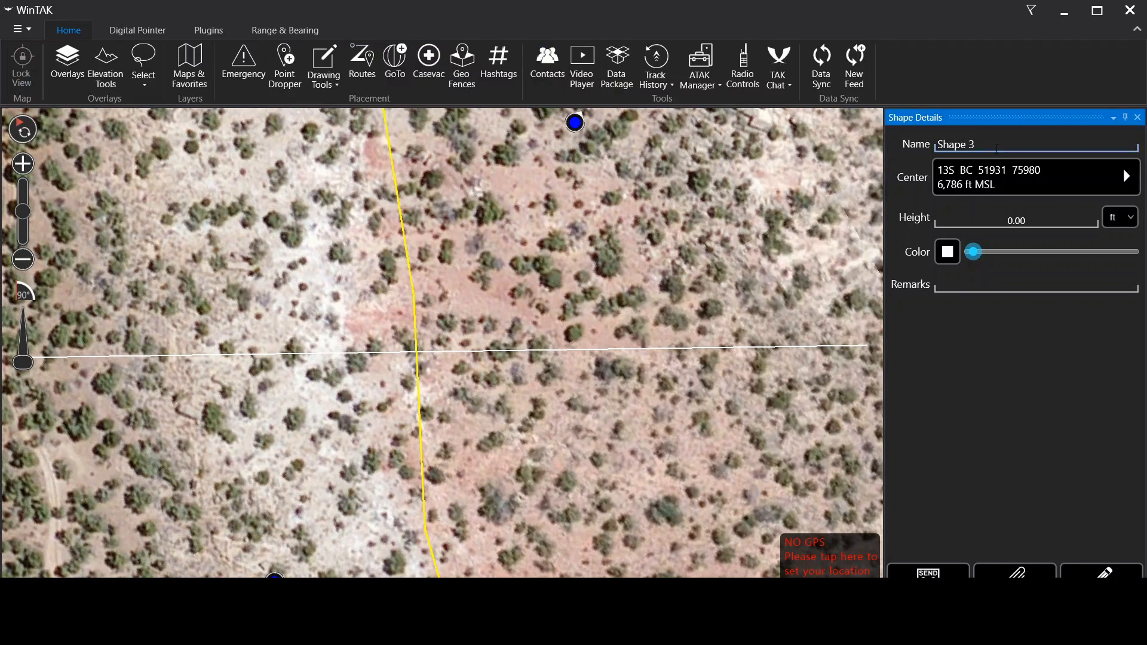
# Name the new line PL SQUIDWARD, colour it cyan, and close its details
pyautogui.write('PL SQUIDWARD')
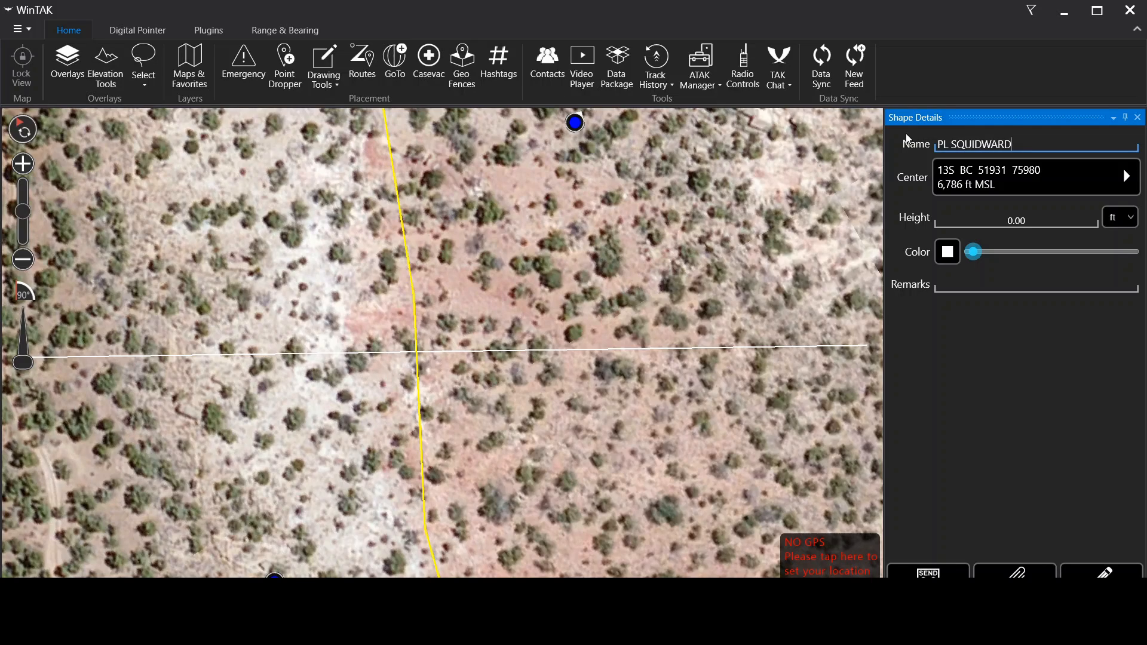
pyautogui.click(950, 251)
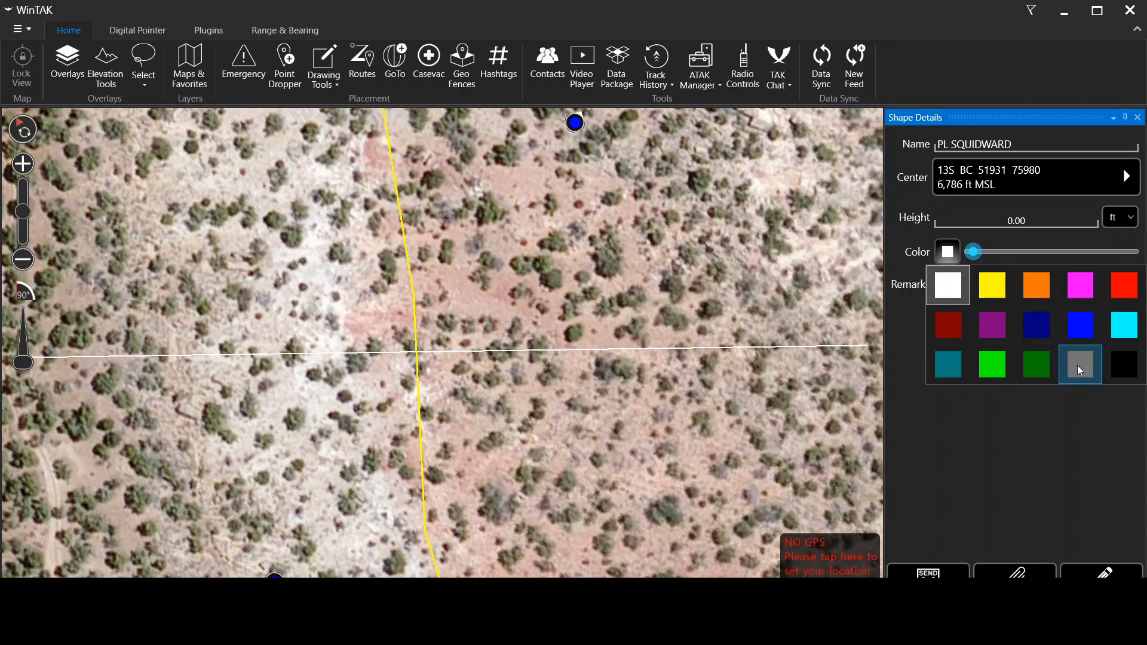
pyautogui.click(1130, 341)
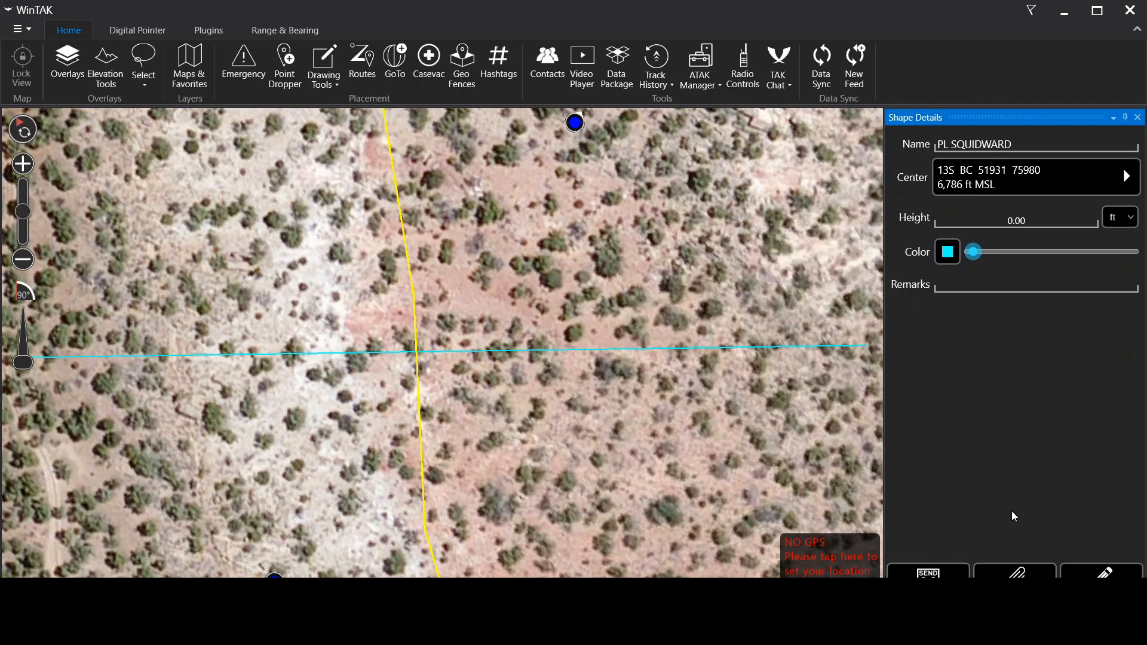
pyautogui.click(1125, 170)
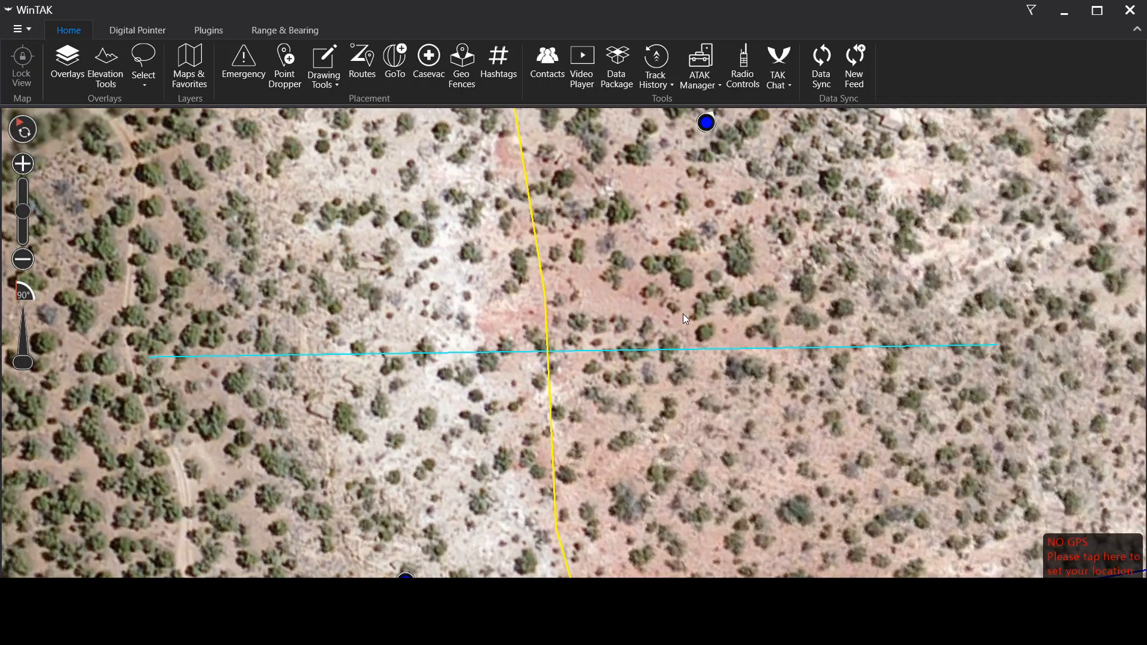
# Review the yellow and blue routes with the three phase lines, from VDO to the ground south of Possible LP/OP Site
pyautogui.scroll(-6, 687, 310)
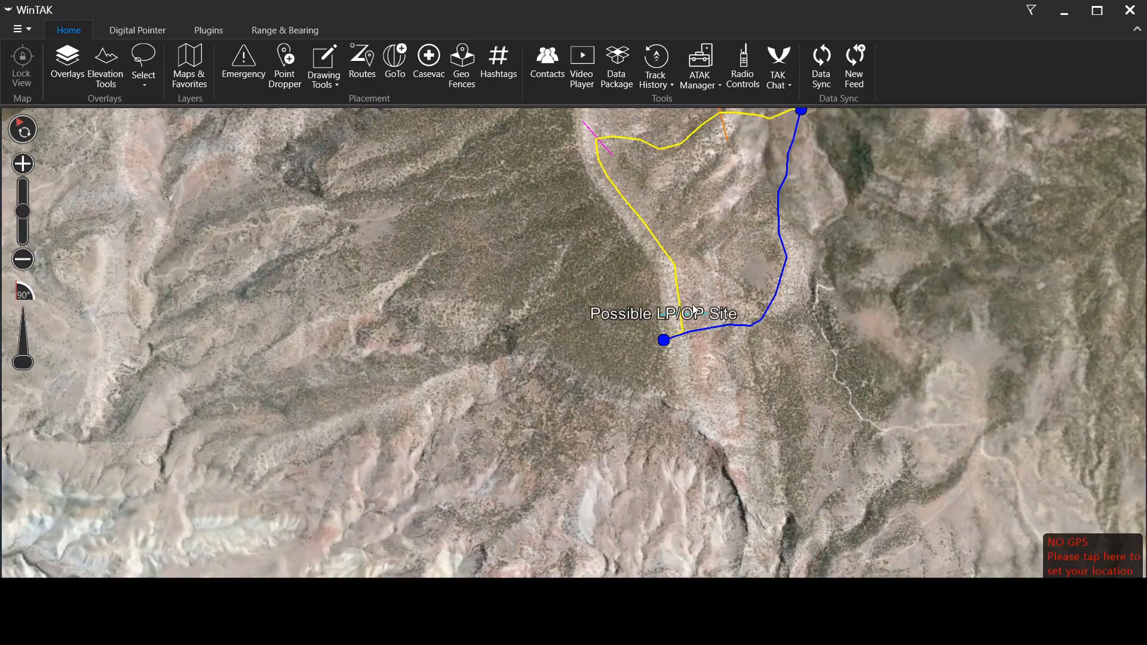
pyautogui.moveTo(693, 310); pyautogui.dragTo(606, 344)
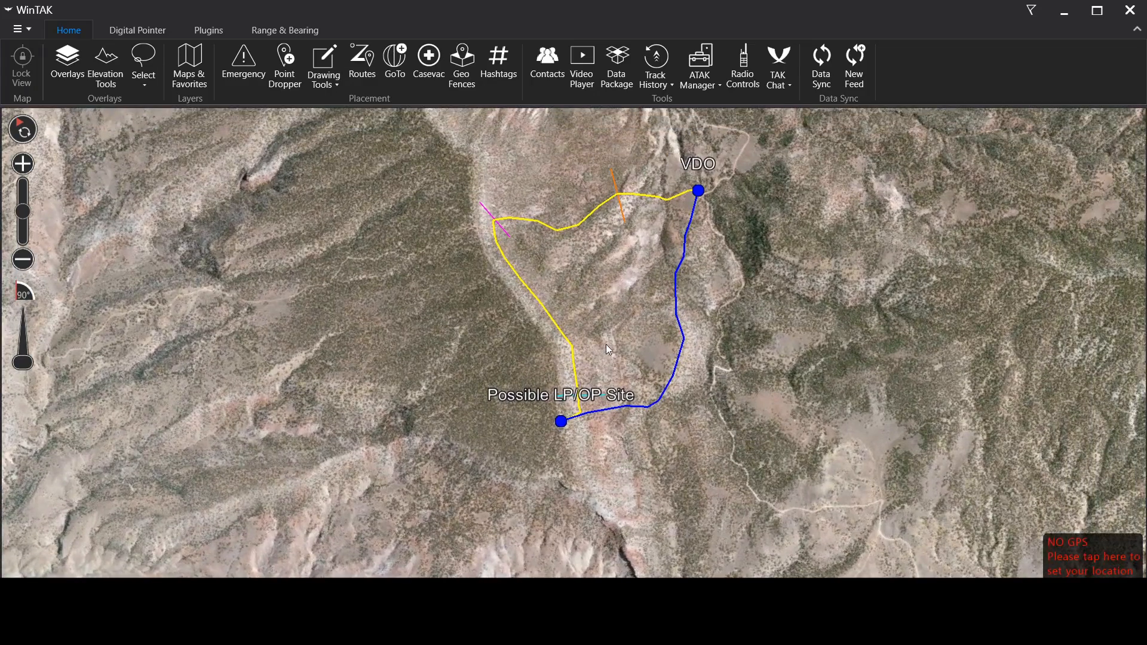
pyautogui.scroll(2, 590, 257)
pyautogui.moveTo(551, 375); pyautogui.dragTo(541, 240)
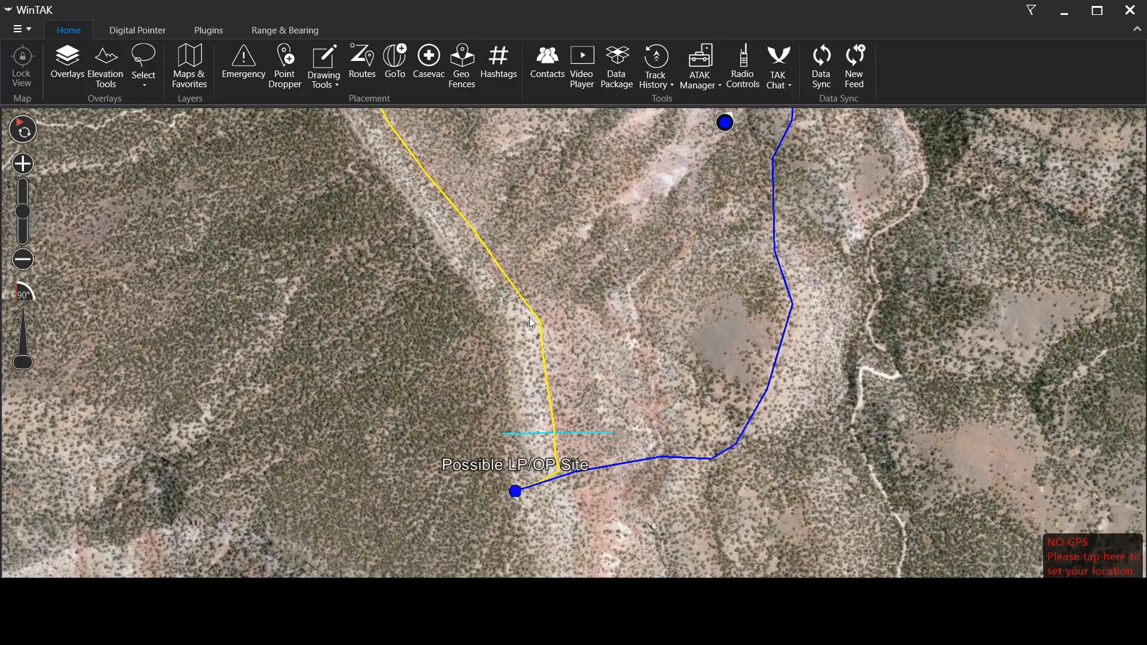
pyautogui.moveTo(769, 168)
pyautogui.mouseDown()
pyautogui.moveTo(747, 357)
pyautogui.moveTo(766, 380)
pyautogui.mouseUp()
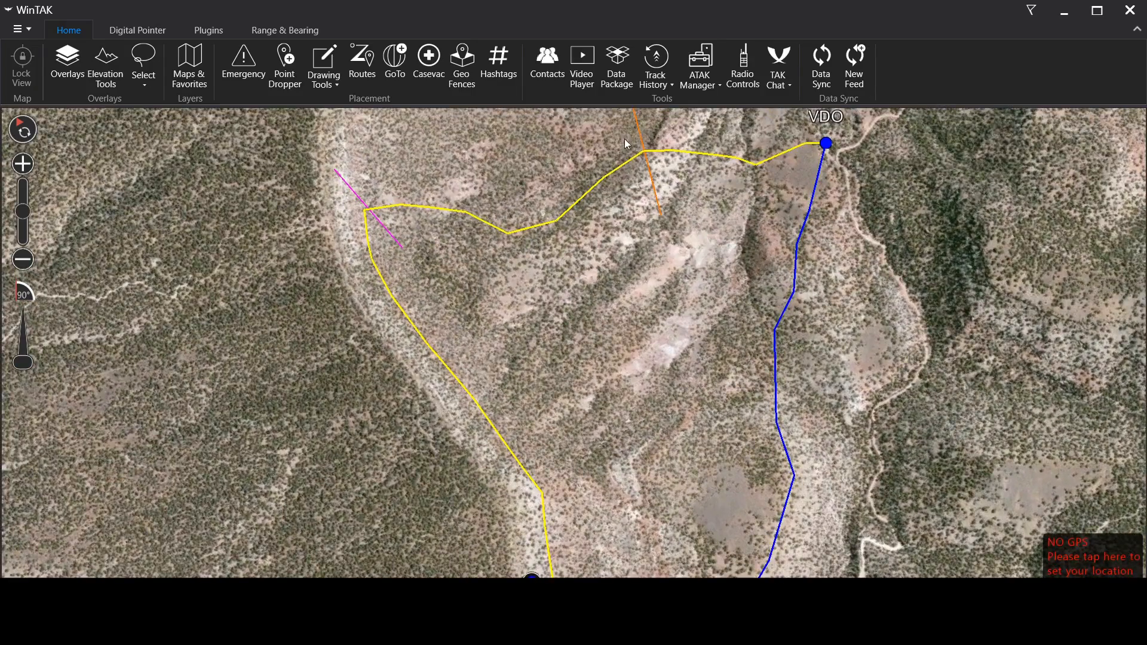
pyautogui.moveTo(513, 283); pyautogui.dragTo(519, 379)
pyautogui.scroll(2, 519, 278)
pyautogui.scroll(-2, 517, 284)
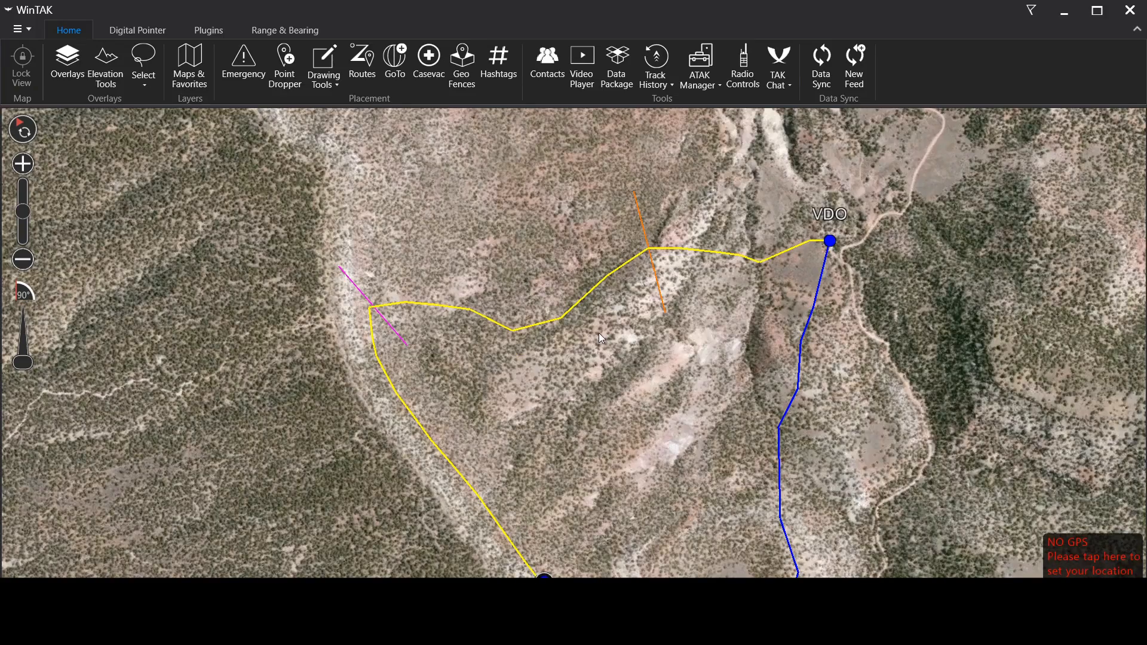
pyautogui.moveTo(599, 333); pyautogui.dragTo(573, 205)
pyautogui.scroll(-3, 573, 230)
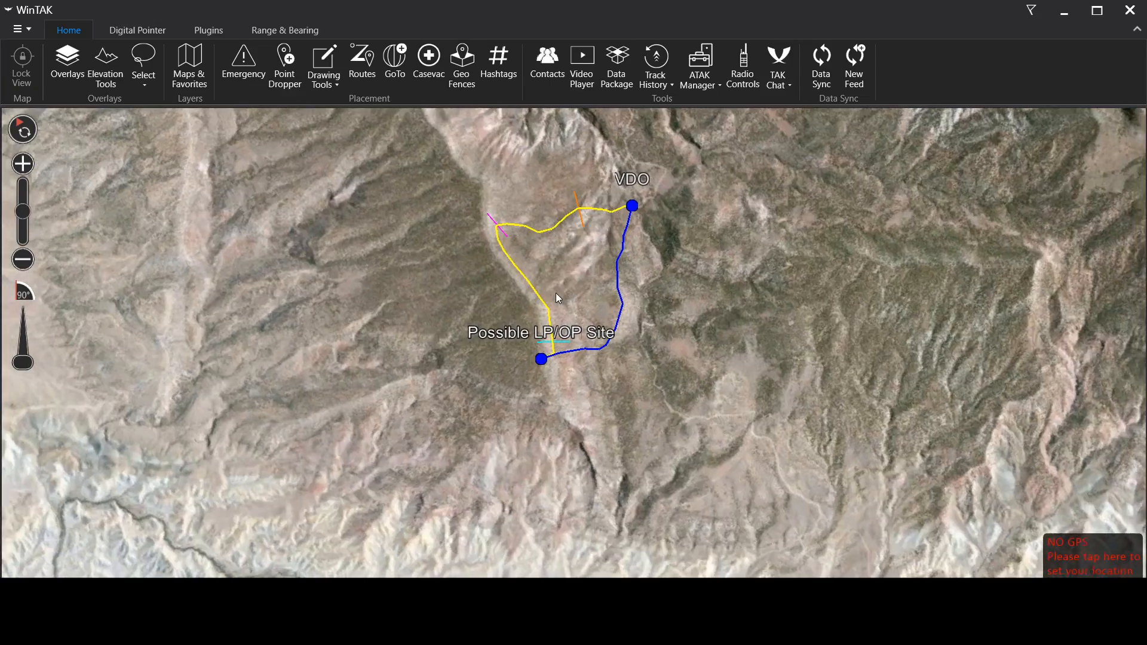
pyautogui.scroll(2, 544, 299)
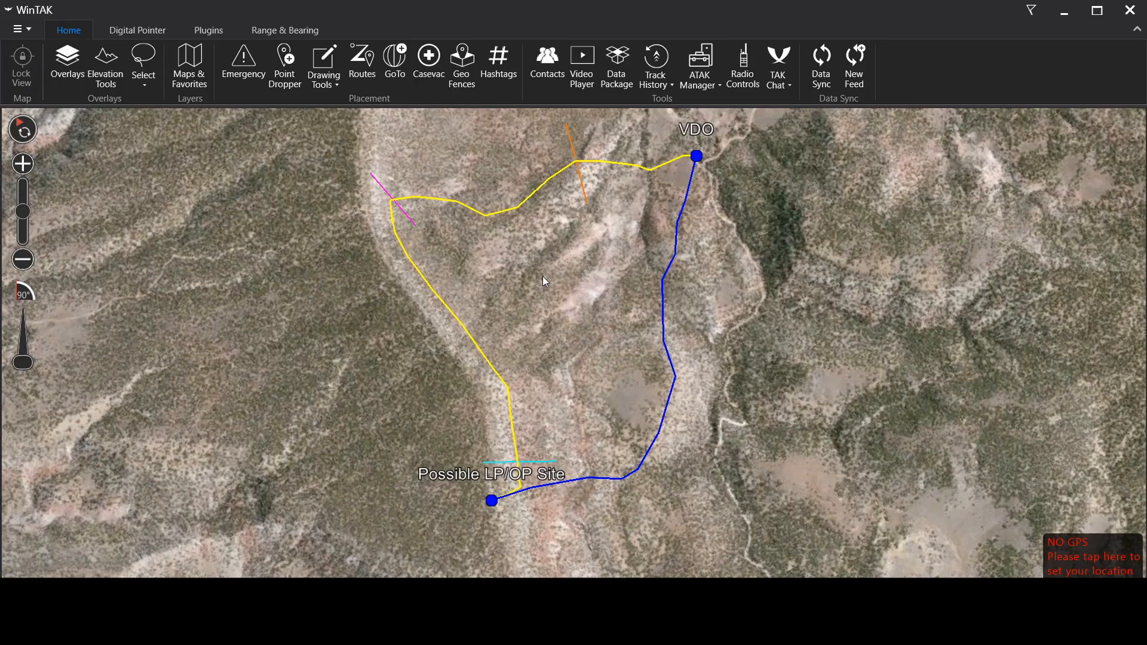
pyautogui.moveTo(508, 351); pyautogui.dragTo(533, 280)
pyautogui.scroll(1, 521, 379)
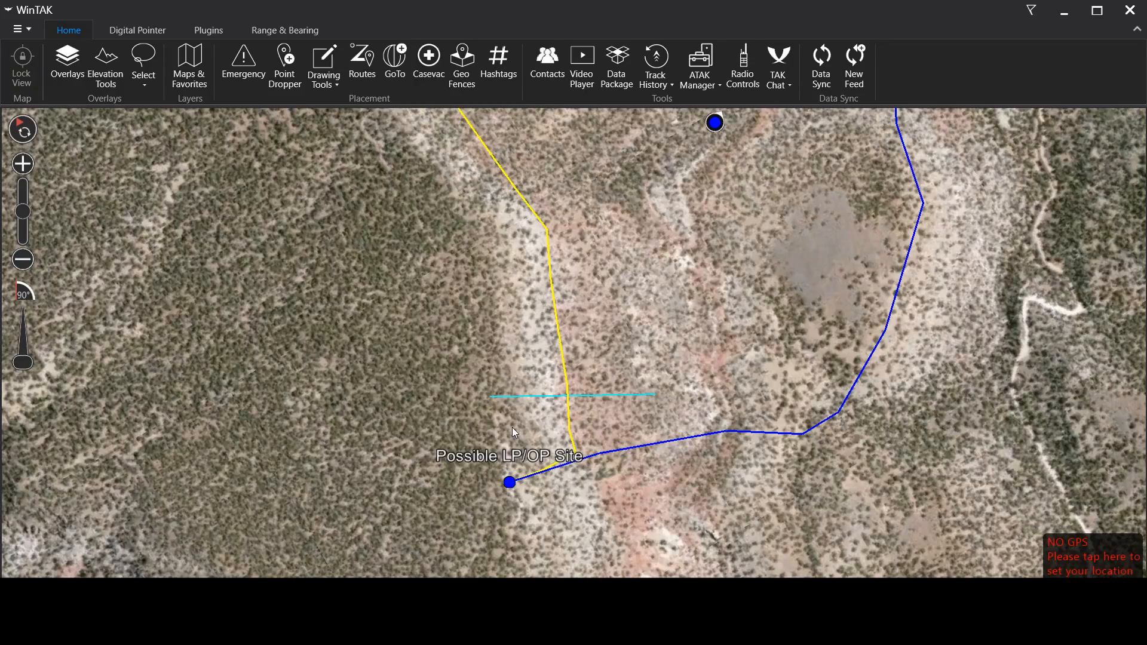
pyautogui.scroll(-1, 552, 369)
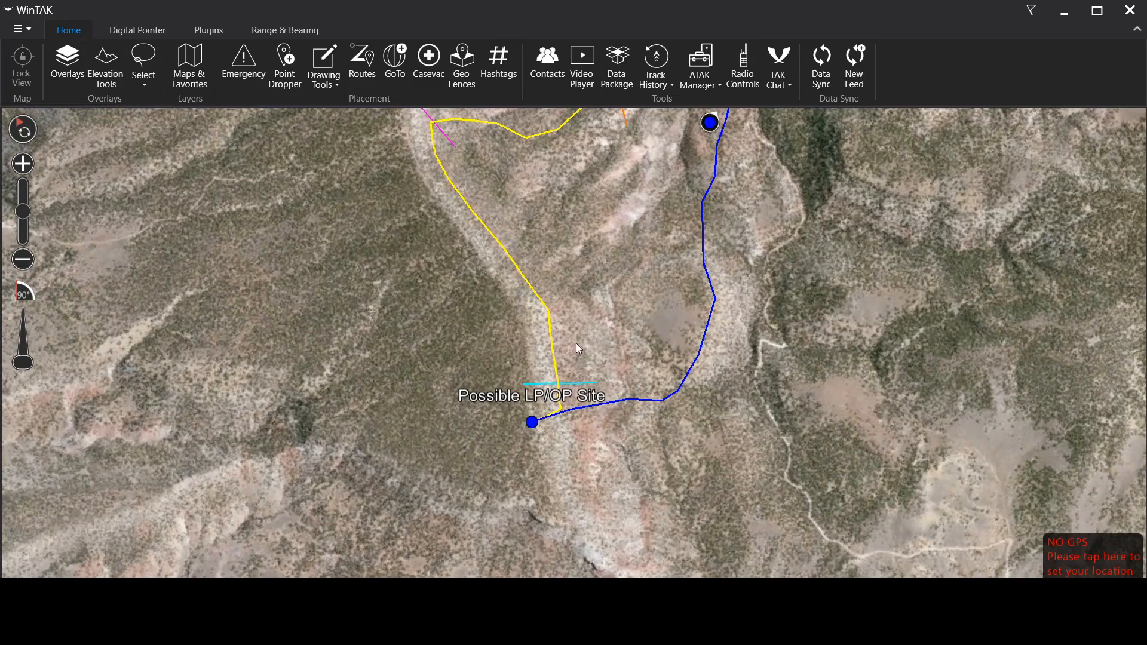
pyautogui.moveTo(577, 344); pyautogui.dragTo(575, 296)
pyautogui.moveTo(572, 369); pyautogui.dragTo(572, 356)
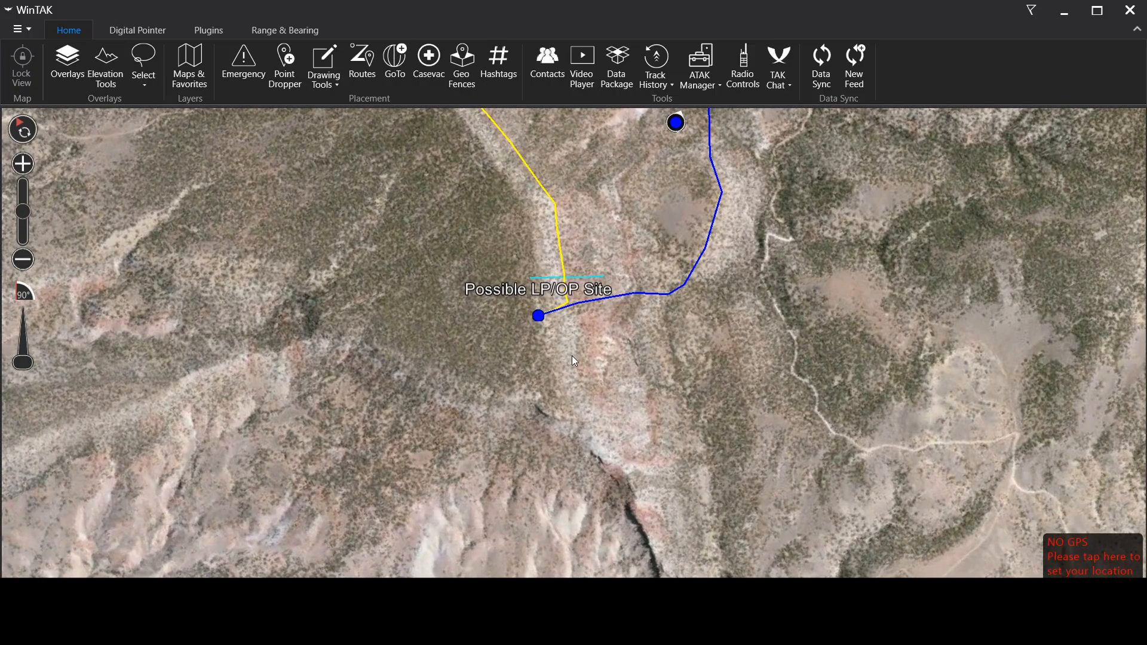
pyautogui.moveTo(576, 412); pyautogui.dragTo(572, 314)
pyautogui.moveTo(575, 257); pyautogui.dragTo(568, 381)
# Generate a viewshed from a point in the town southeast of Target Airport and close the elevation tools
pyautogui.scroll(-8, 528, 373)
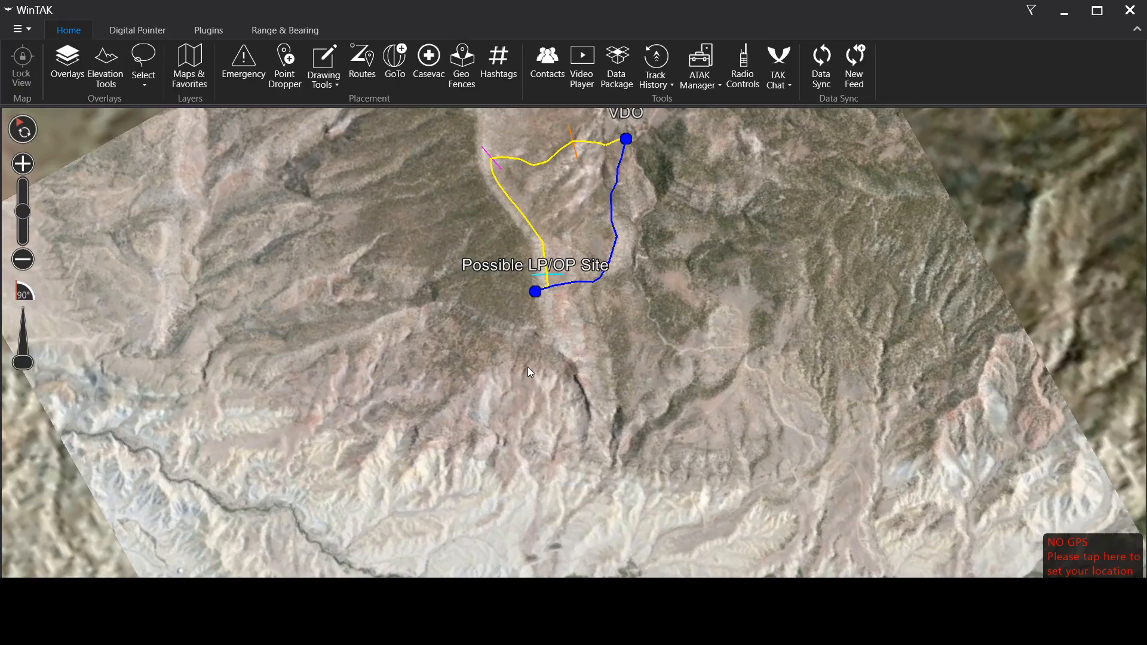
pyautogui.scroll(-2, 460, 316)
pyautogui.scroll(8, 468, 288)
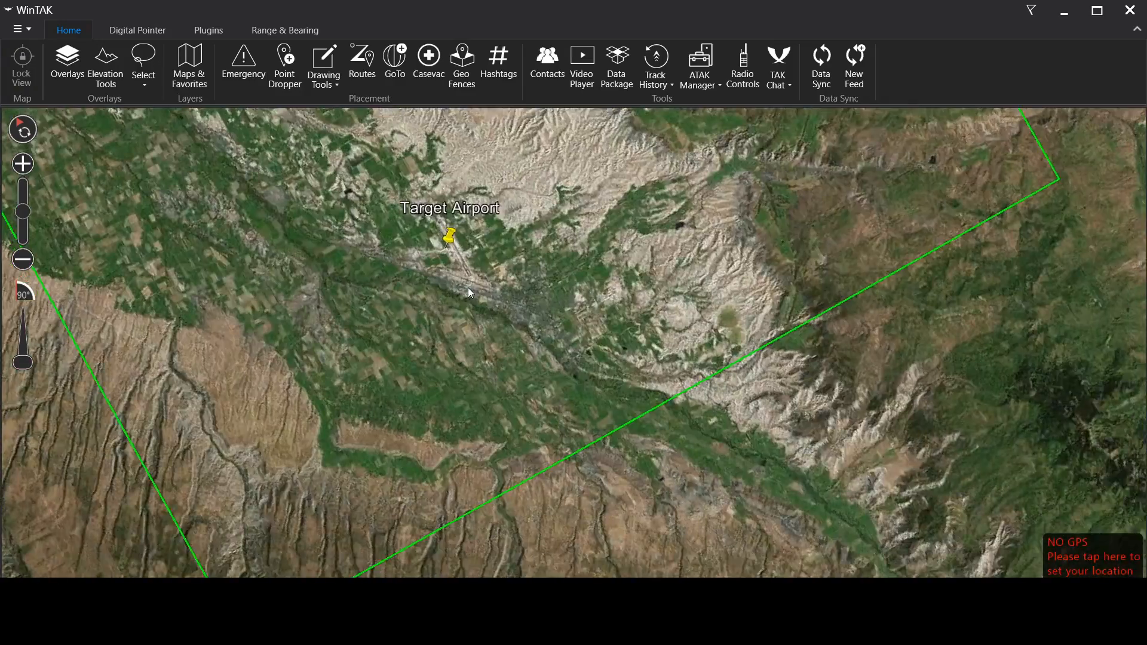
pyautogui.scroll(-3, 478, 310)
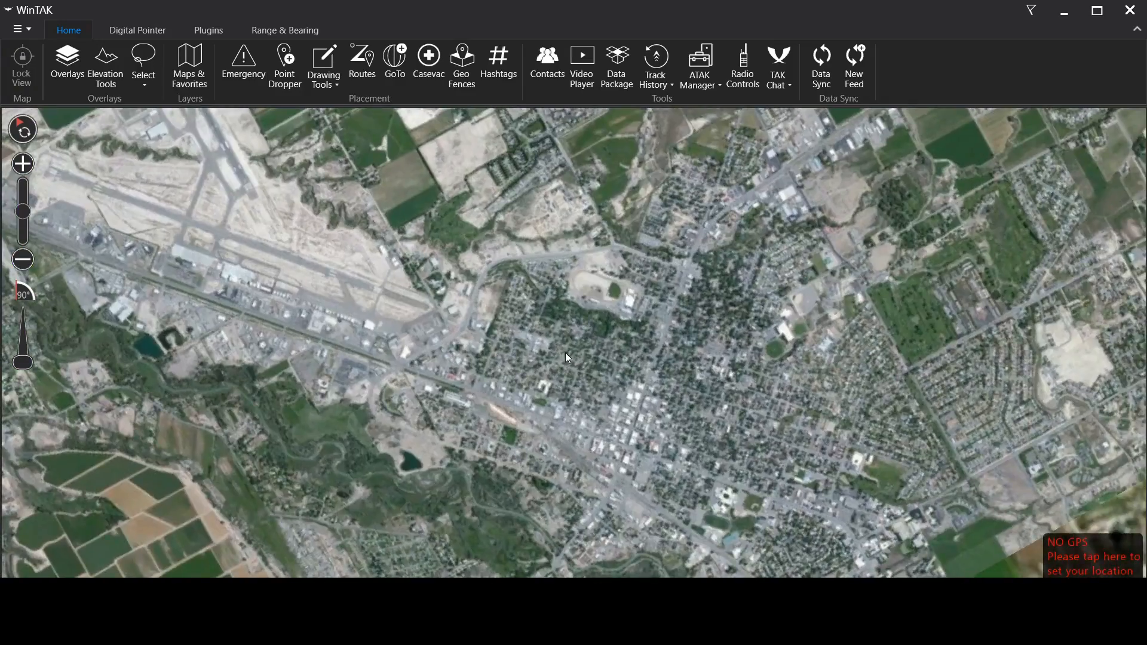
pyautogui.moveTo(565, 352); pyautogui.dragTo(532, 343)
pyautogui.scroll(4, 463, 317)
pyautogui.scroll(2, 518, 336)
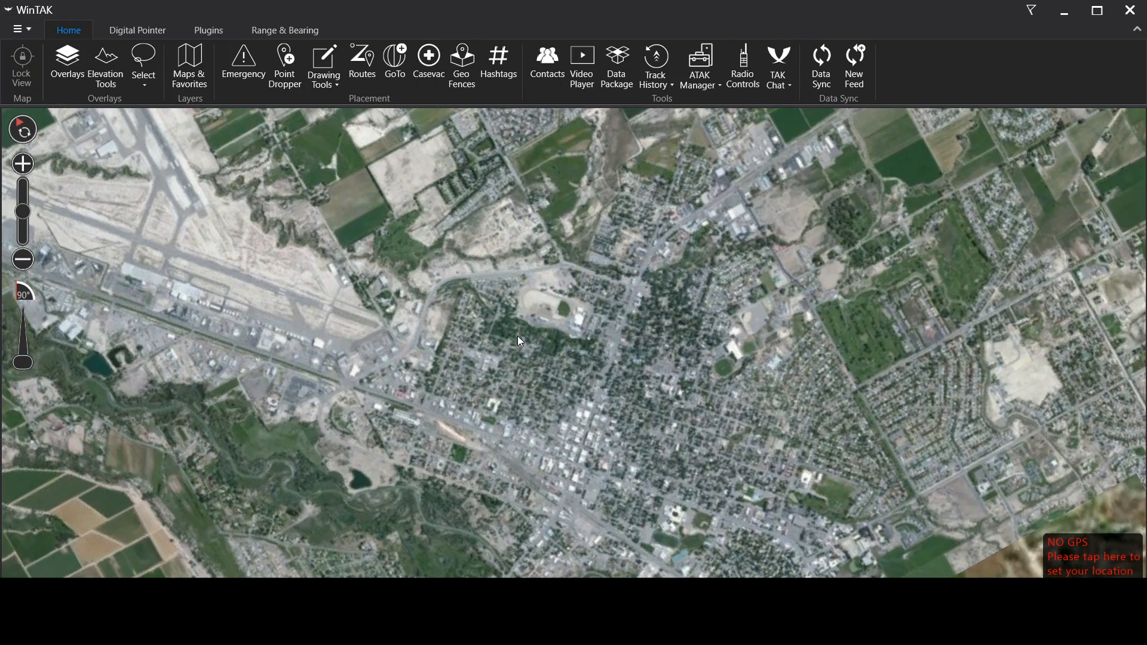
pyautogui.moveTo(400, 306); pyautogui.dragTo(499, 328)
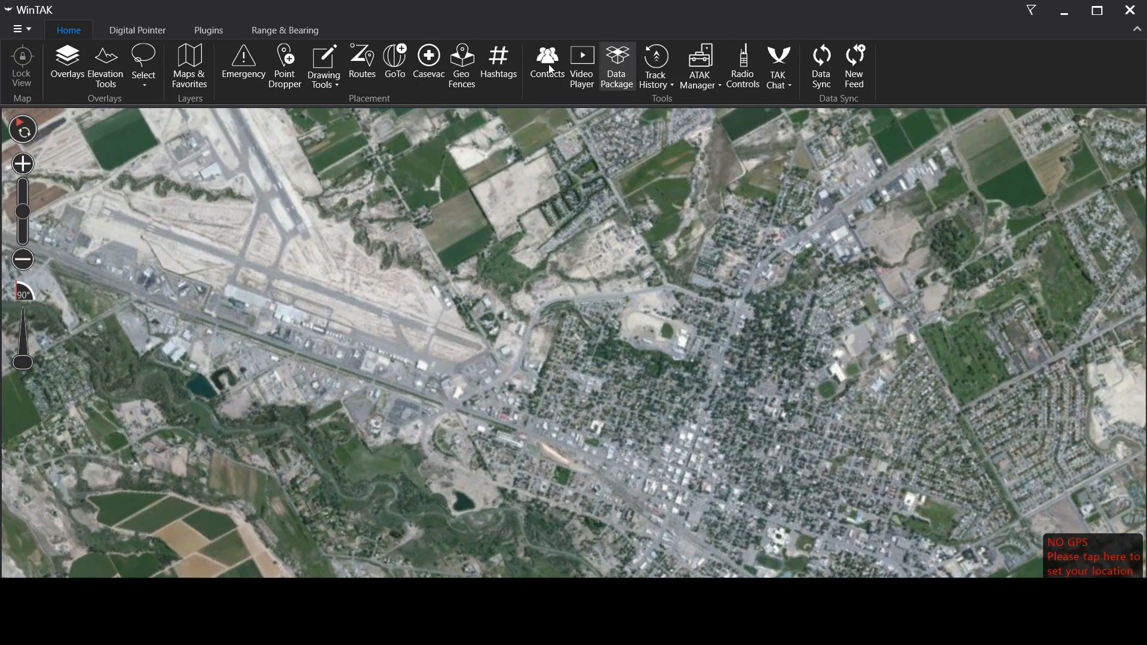
pyautogui.click(106, 65)
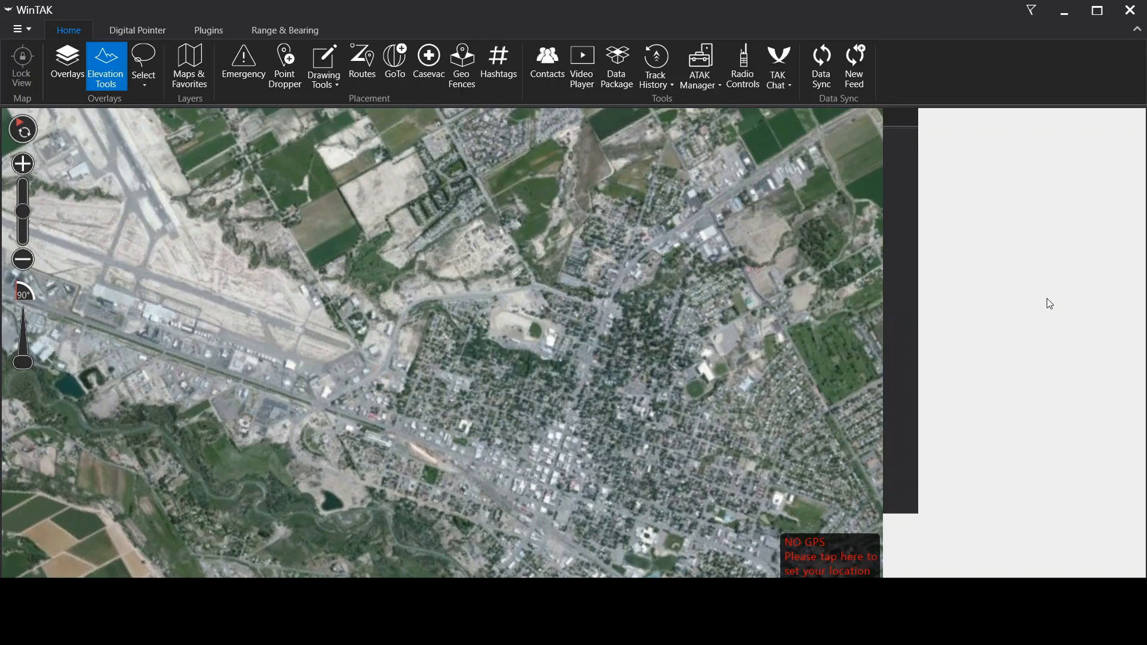
pyautogui.click(1042, 145)
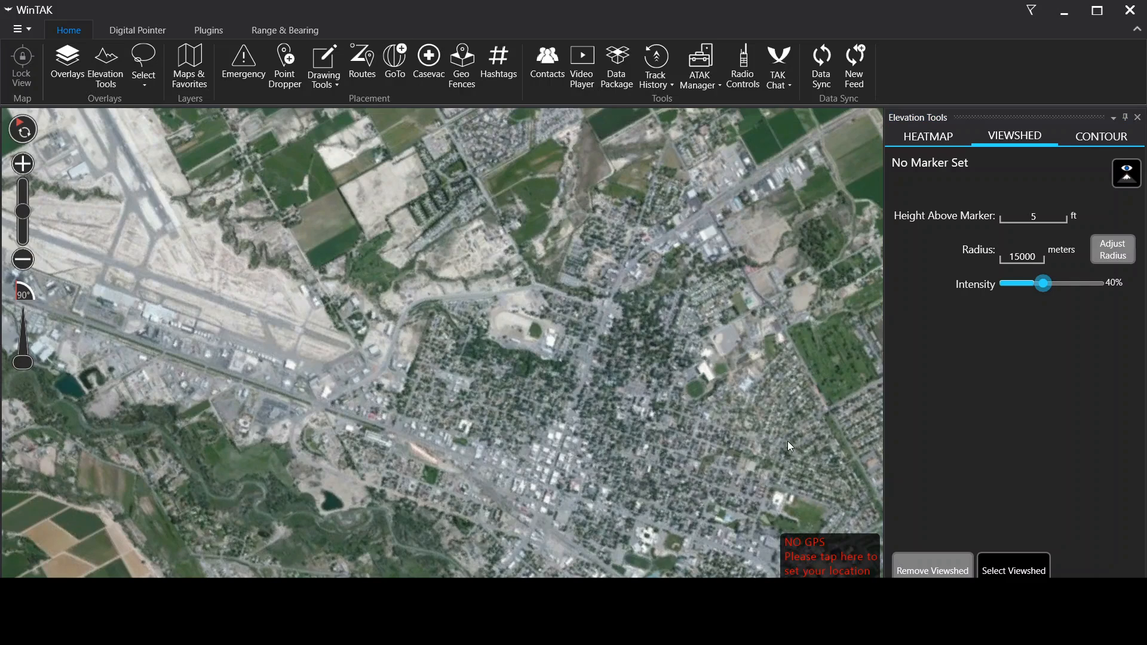
pyautogui.click(1127, 173)
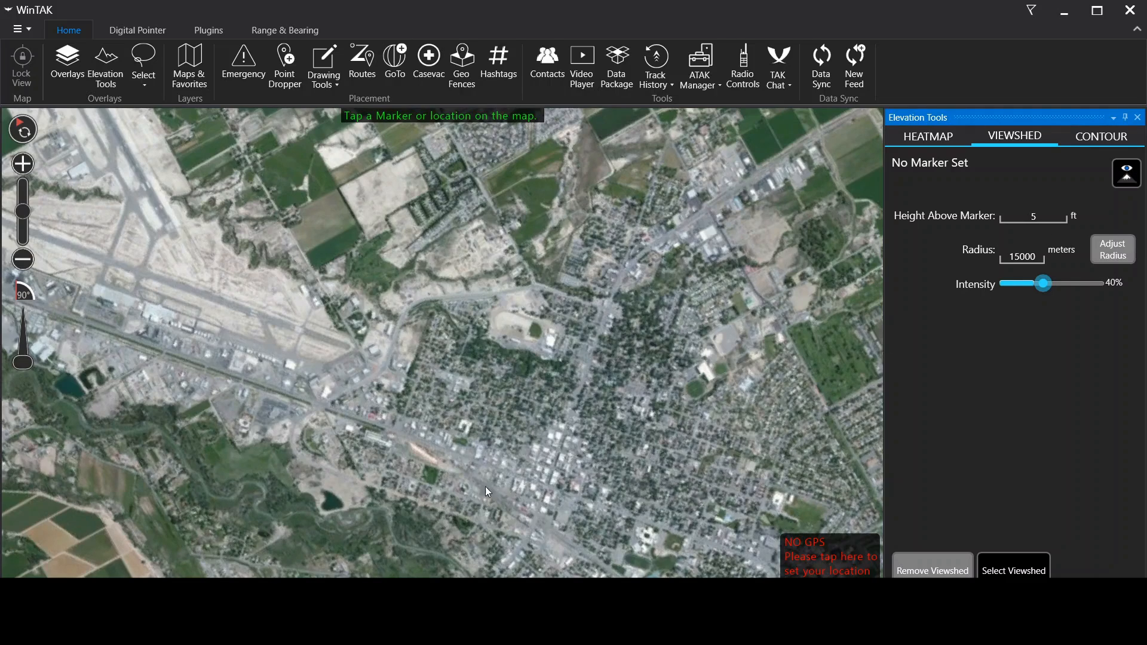
pyautogui.click(535, 423)
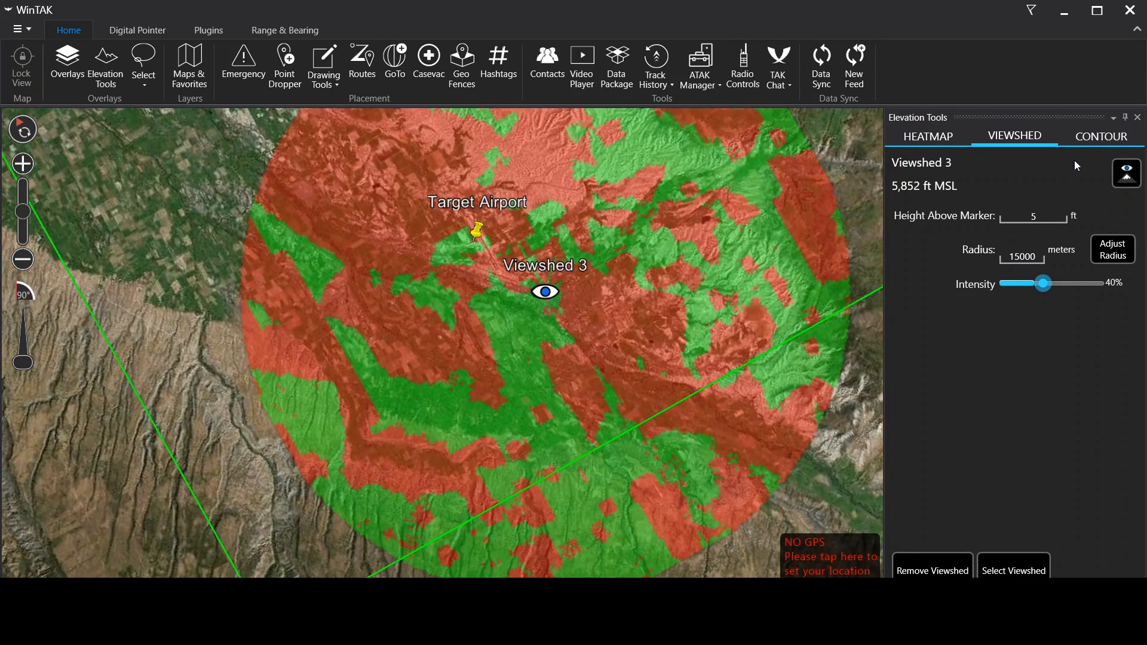
pyautogui.click(1137, 123)
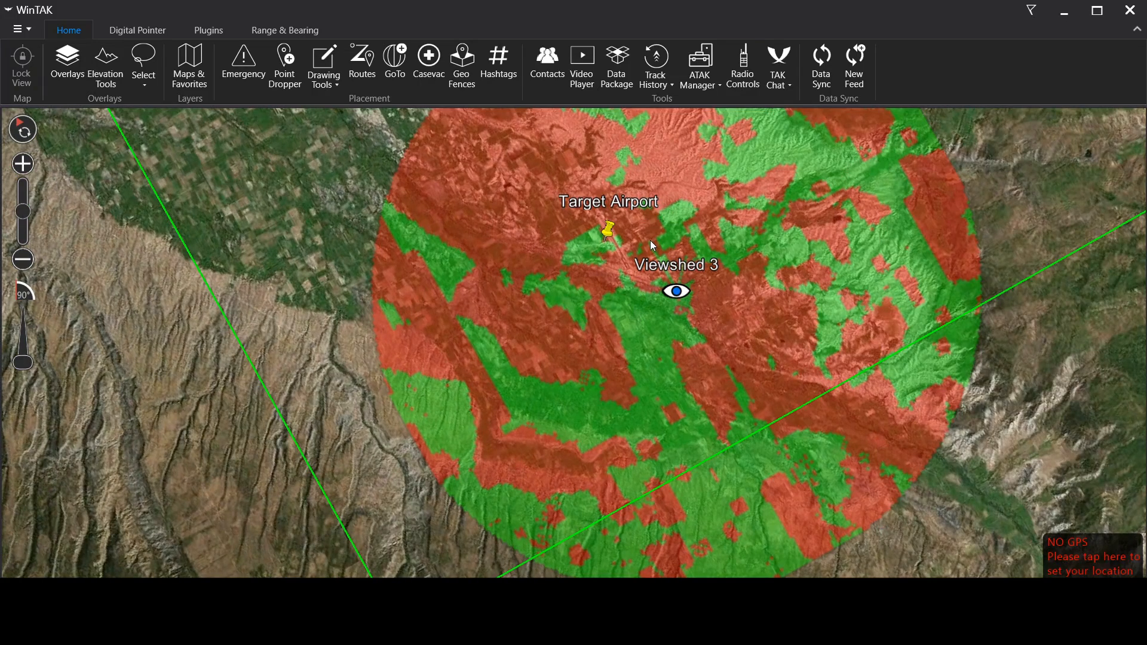
# Examine the viewshed's coverage over the yellow and blue routes between VDO and Possible LP/OP Site
pyautogui.moveTo(650, 241); pyautogui.dragTo(619, 445)
pyautogui.moveTo(621, 256); pyautogui.dragTo(618, 288)
pyautogui.scroll(2, 557, 275)
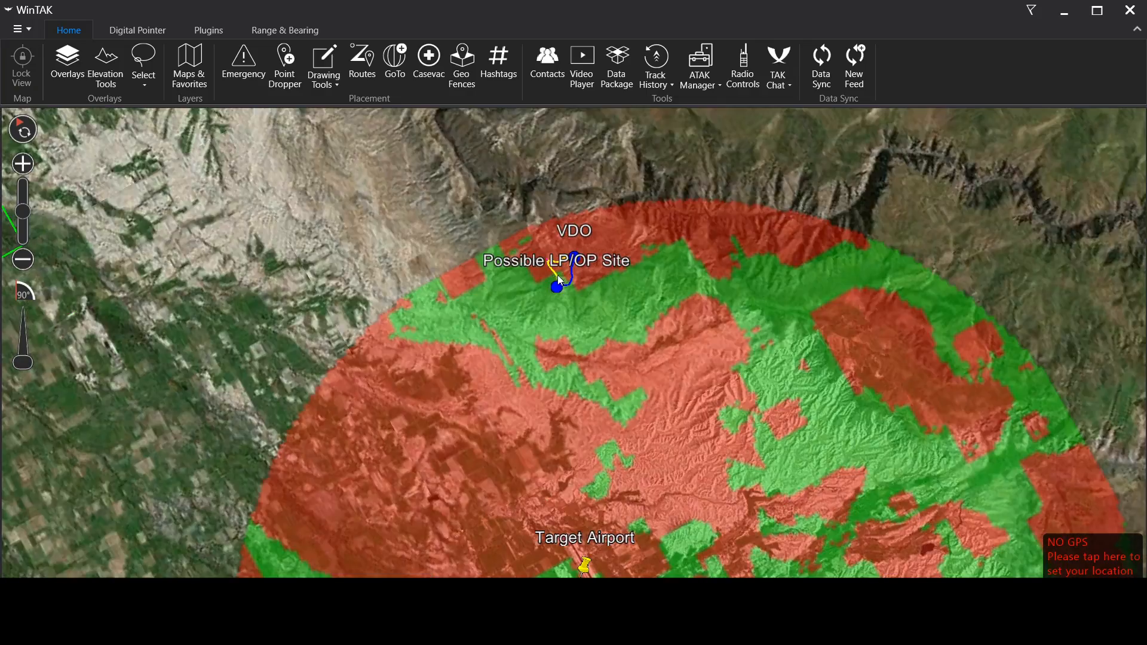
pyautogui.scroll(3, 564, 272)
pyautogui.scroll(-1, 594, 231)
pyautogui.scroll(1, 589, 256)
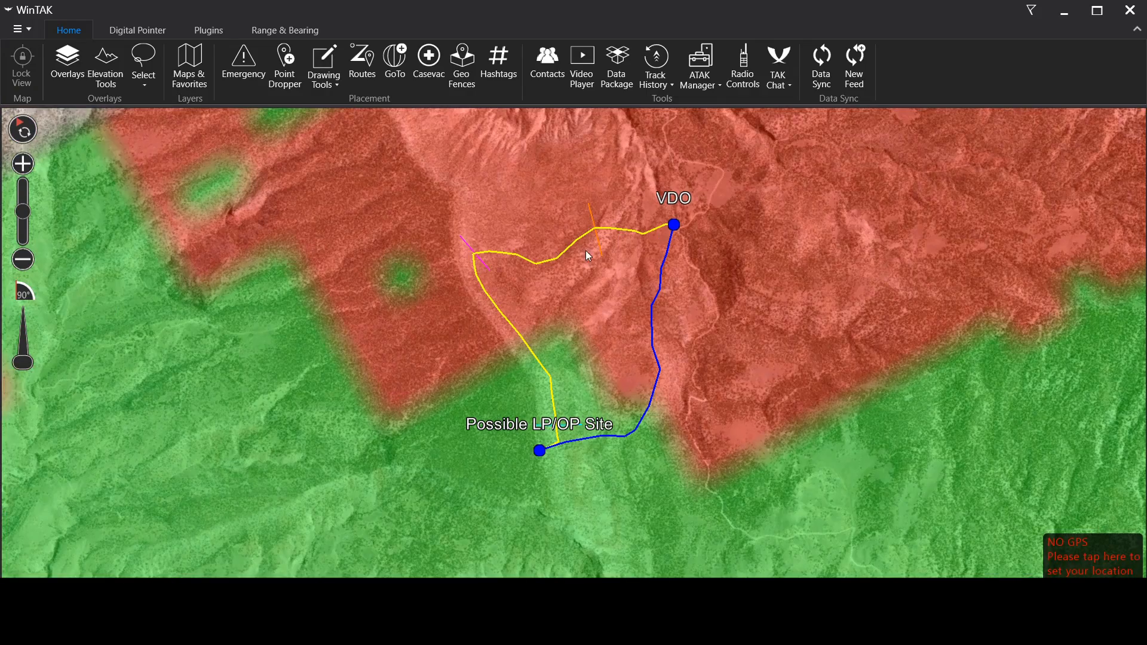
# Examine the viewshed's coverage between Target Airport and the high ground north of VDO
pyautogui.moveTo(644, 274); pyautogui.dragTo(628, 293)
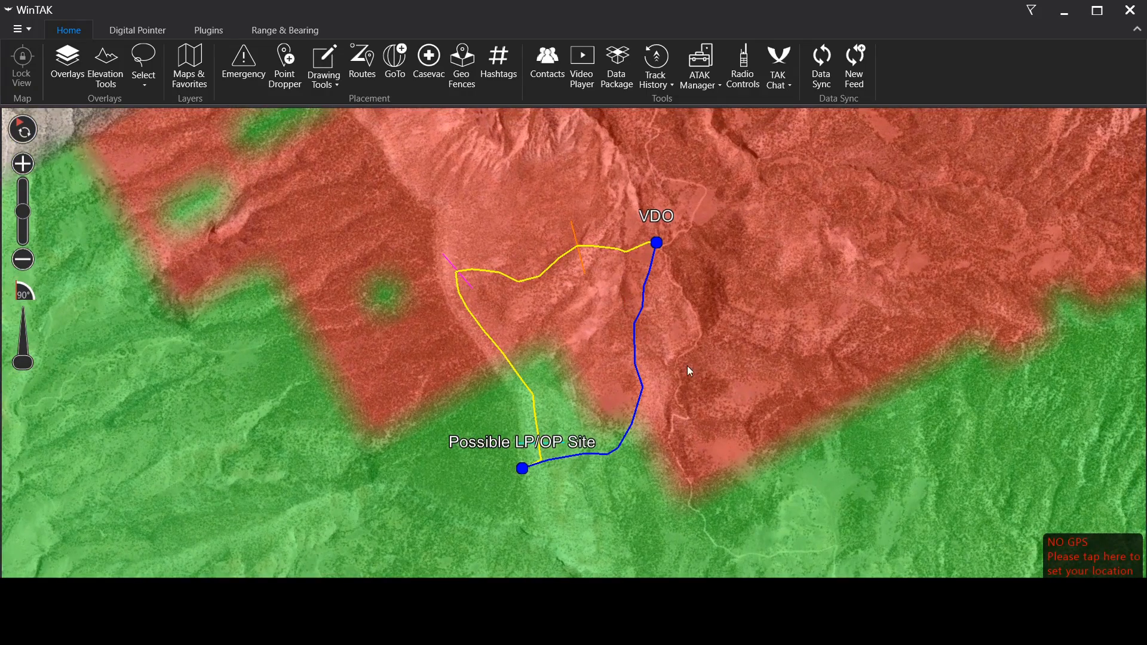
pyautogui.moveTo(699, 381); pyautogui.dragTo(700, 210)
pyautogui.scroll(-1, 678, 303)
pyautogui.scroll(-4, 677, 311)
pyautogui.moveTo(680, 453); pyautogui.dragTo(670, 342)
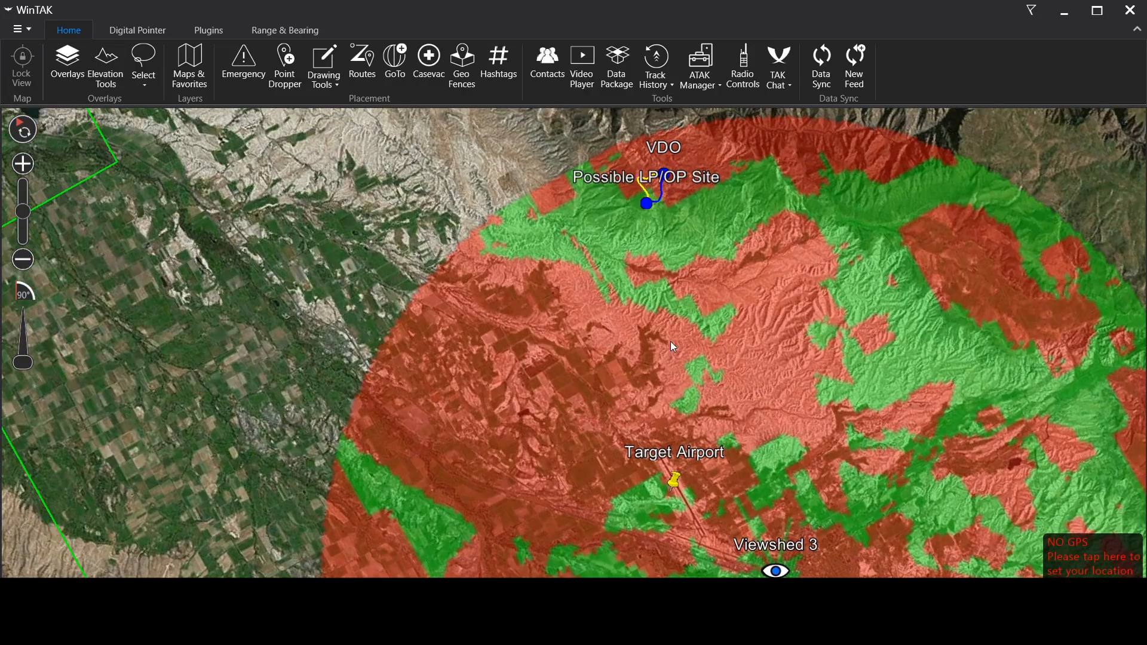
pyautogui.moveTo(694, 381); pyautogui.dragTo(694, 451)
pyautogui.moveTo(652, 214); pyautogui.dragTo(652, 302)
pyautogui.scroll(2, 652, 305)
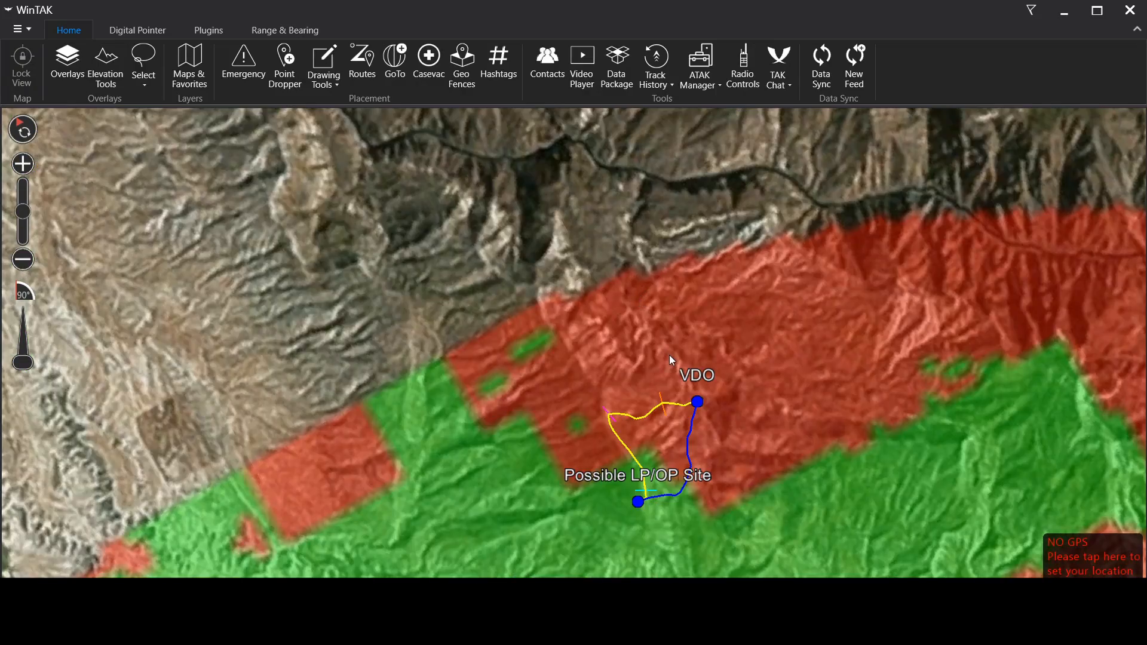
pyautogui.moveTo(672, 361); pyautogui.dragTo(617, 311)
pyautogui.scroll(2, 612, 313)
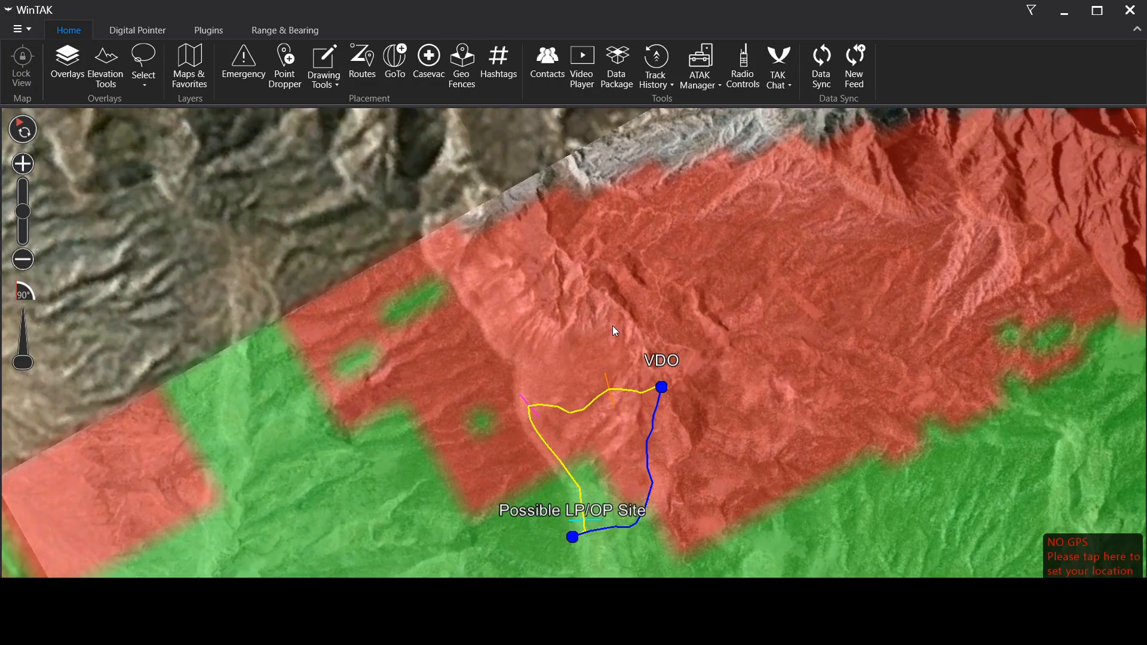
pyautogui.scroll(-1, 614, 325)
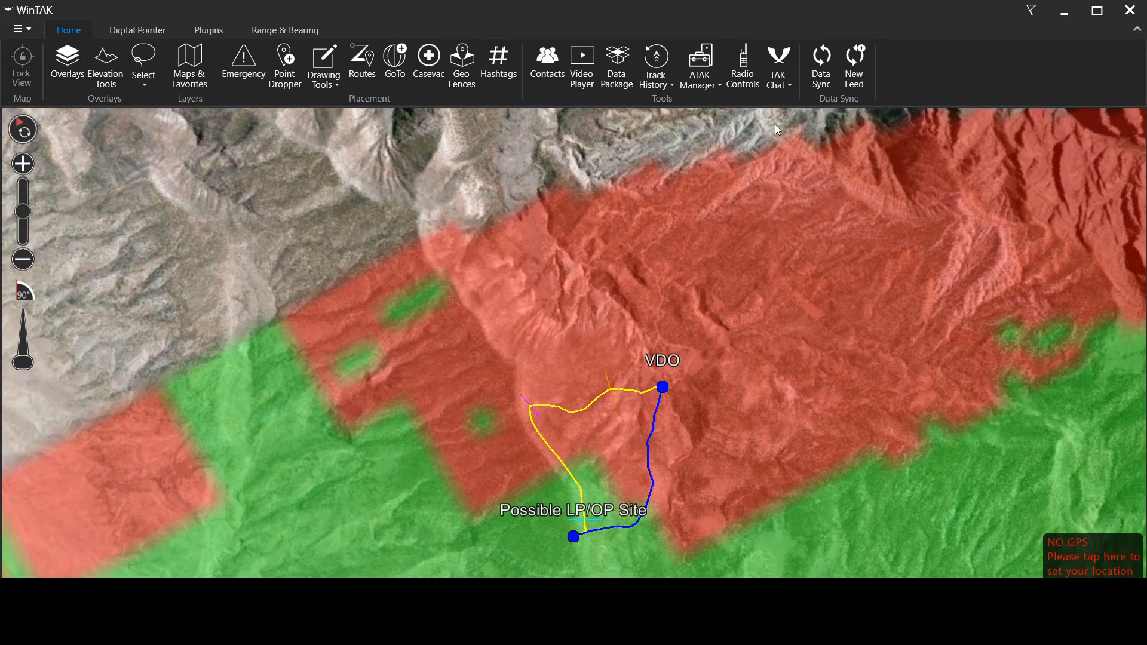
pyautogui.moveTo(665, 183); pyautogui.dragTo(596, 158)
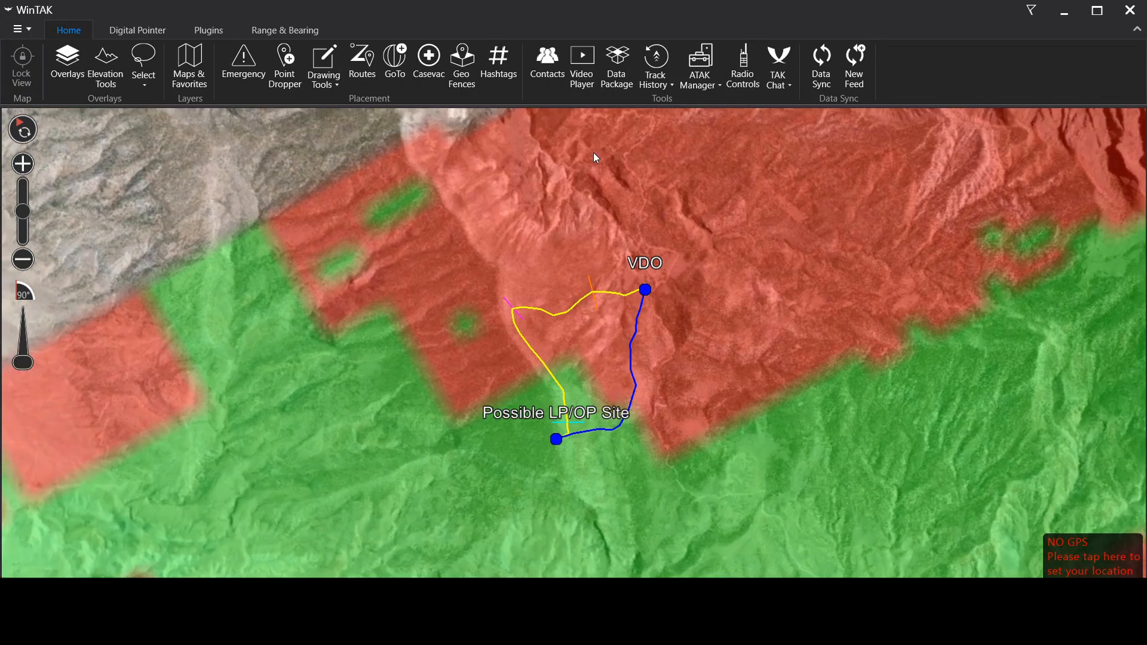
# Inspect the viewshed over the terrain from Possible LP/OP Site south toward Target Airport
pyautogui.moveTo(563, 475); pyautogui.dragTo(583, 386)
pyautogui.scroll(-2, 587, 371)
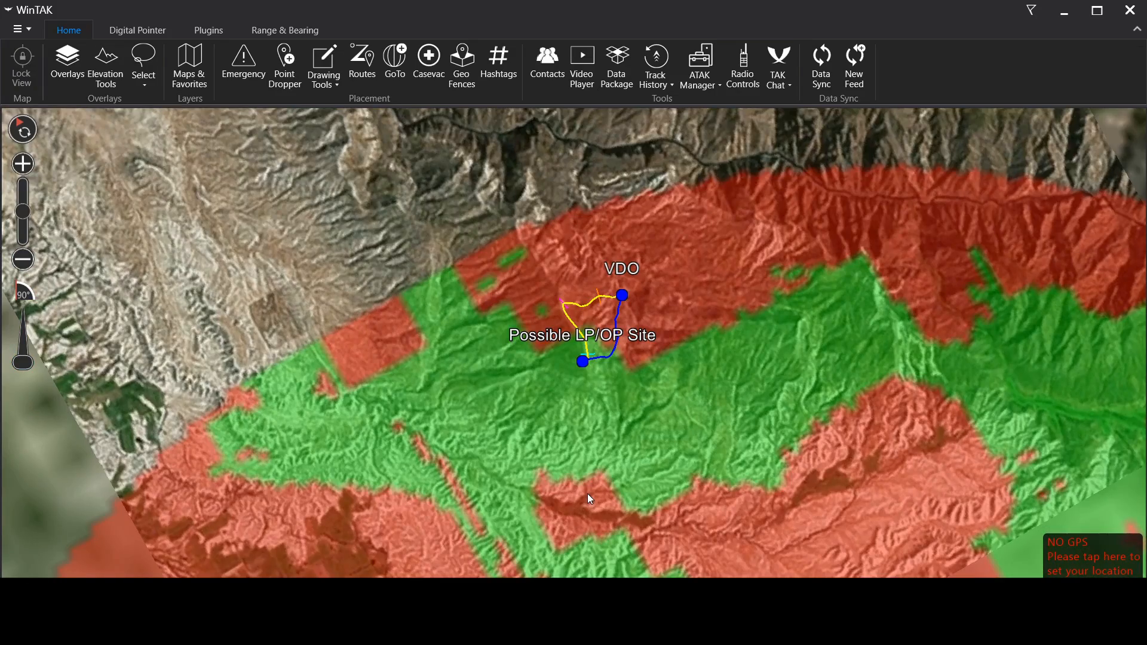
pyautogui.moveTo(590, 499); pyautogui.dragTo(583, 248)
pyautogui.moveTo(690, 490); pyautogui.dragTo(661, 339)
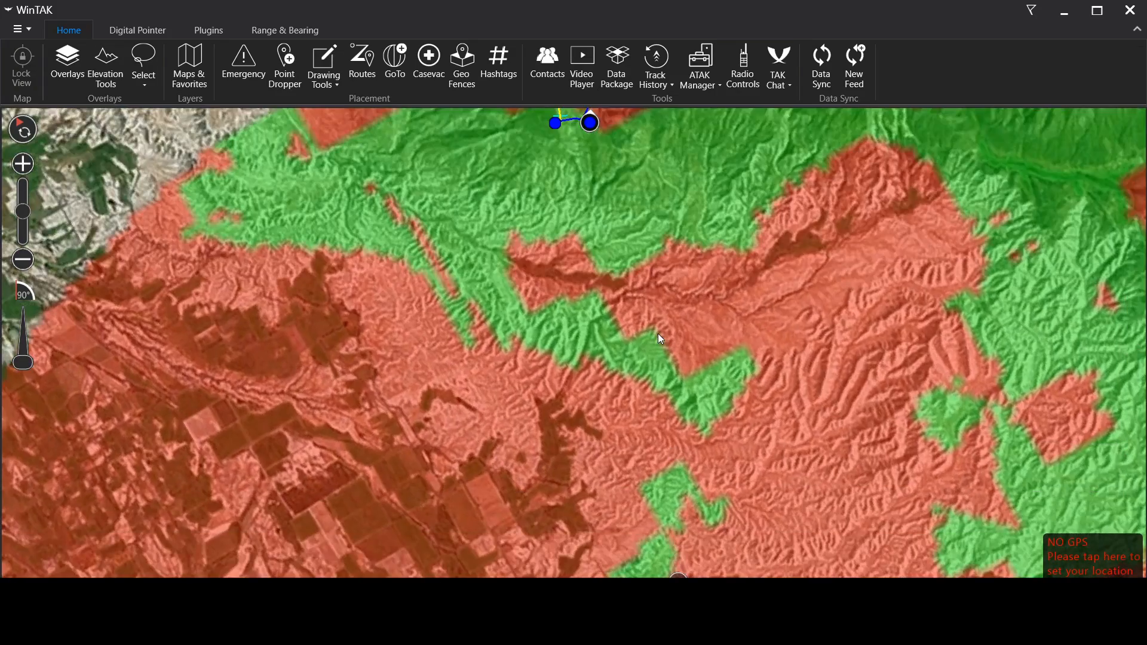
pyautogui.scroll(-1, 654, 310)
pyautogui.scroll(-2, 626, 295)
pyautogui.scroll(1, 602, 285)
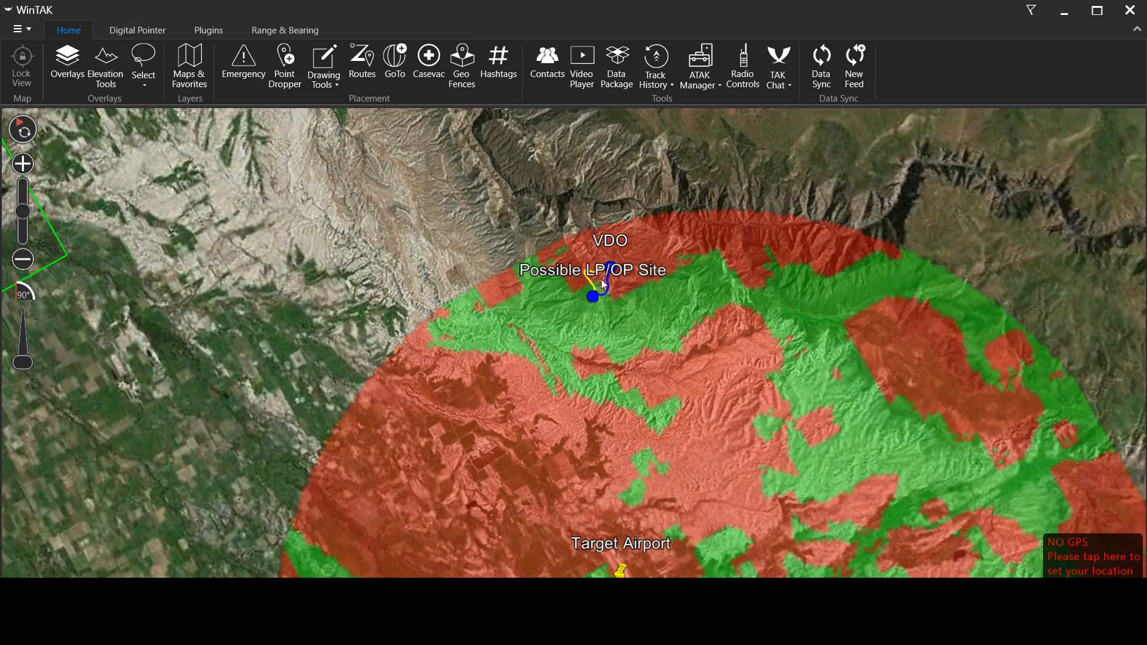
# Compare the viewshed's coverage along the yellow and blue routes where they approach Possible LP/OP Site
pyautogui.scroll(5, 601, 279)
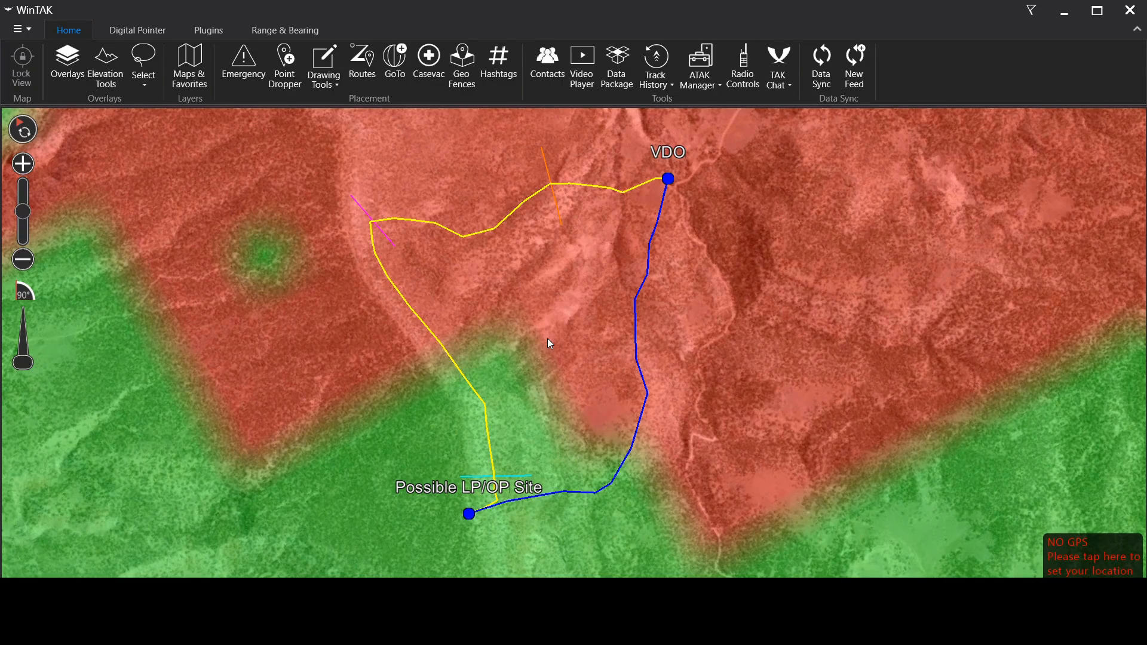
pyautogui.moveTo(546, 338); pyautogui.dragTo(584, 315)
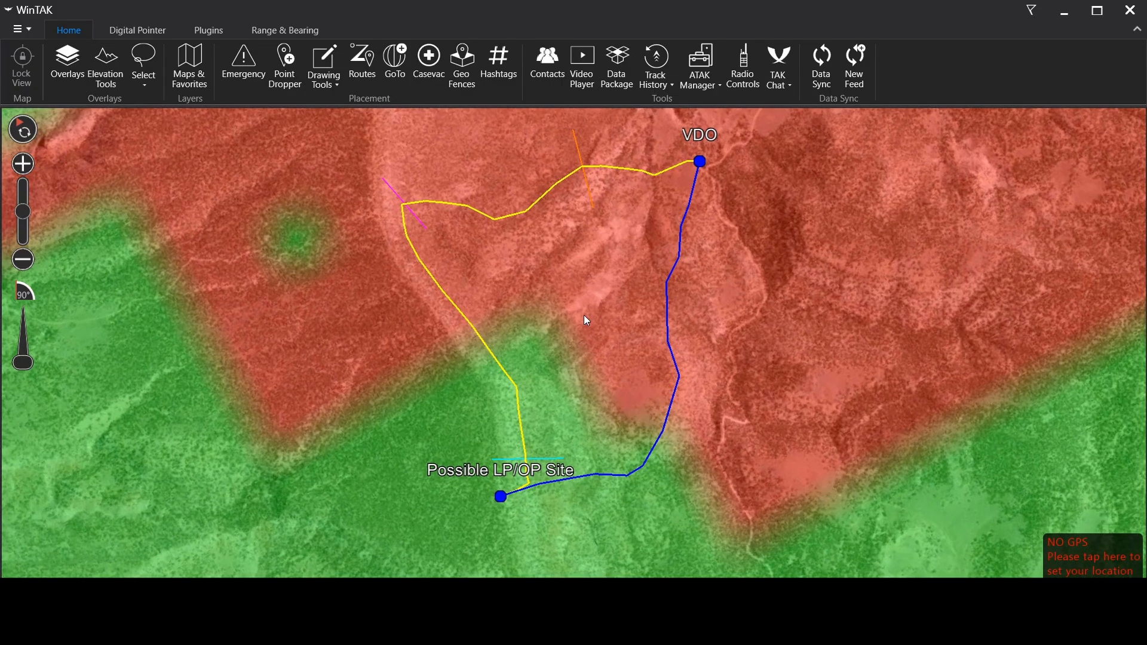
pyautogui.scroll(-3, 580, 302)
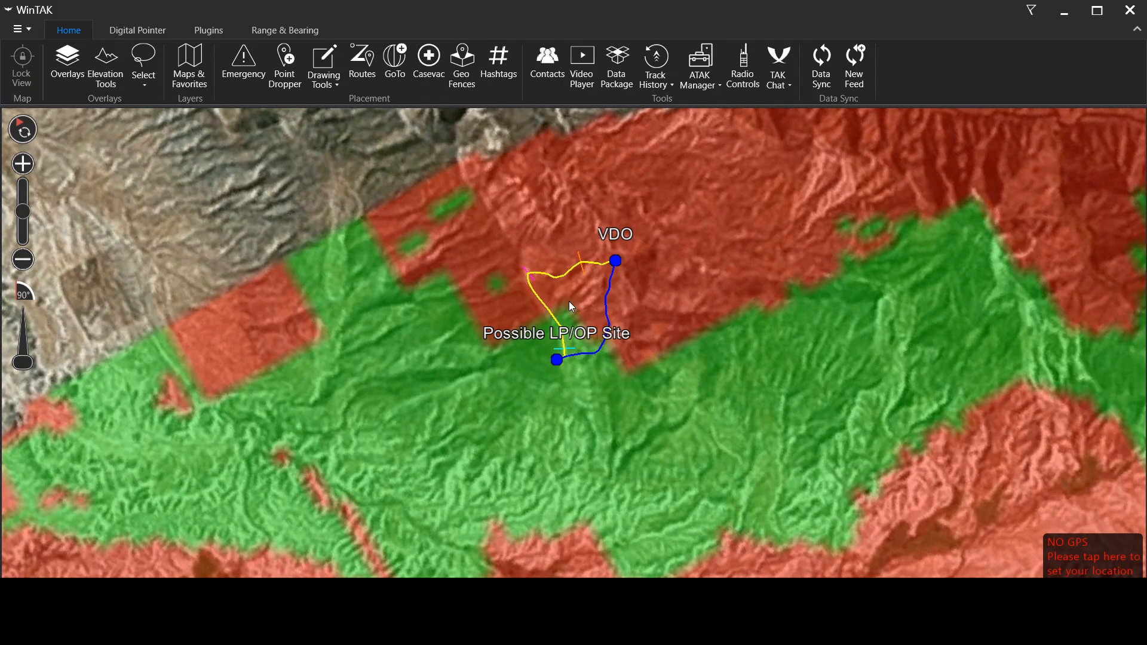
pyautogui.scroll(4, 566, 300)
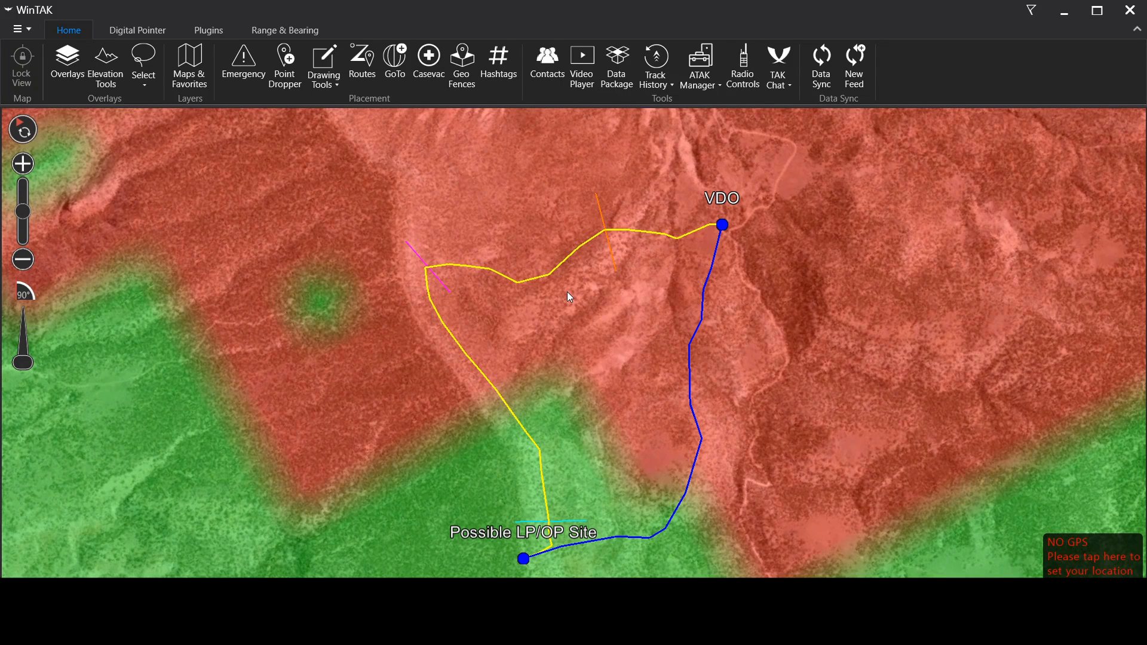
pyautogui.moveTo(567, 312); pyautogui.dragTo(575, 275)
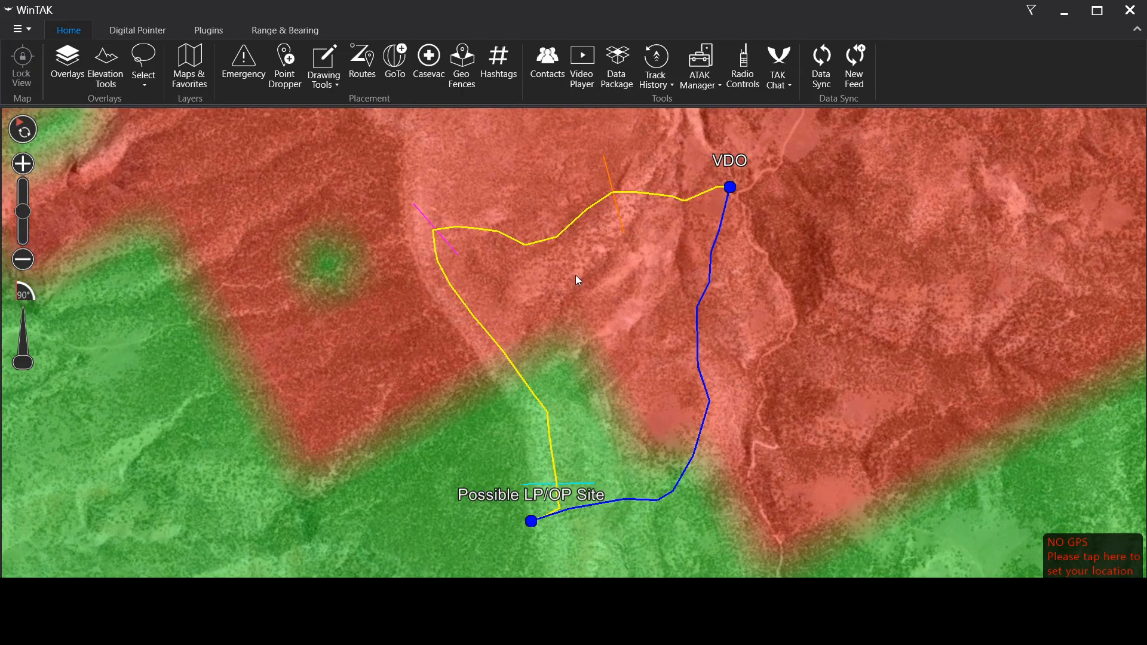
pyautogui.moveTo(686, 300); pyautogui.dragTo(623, 271)
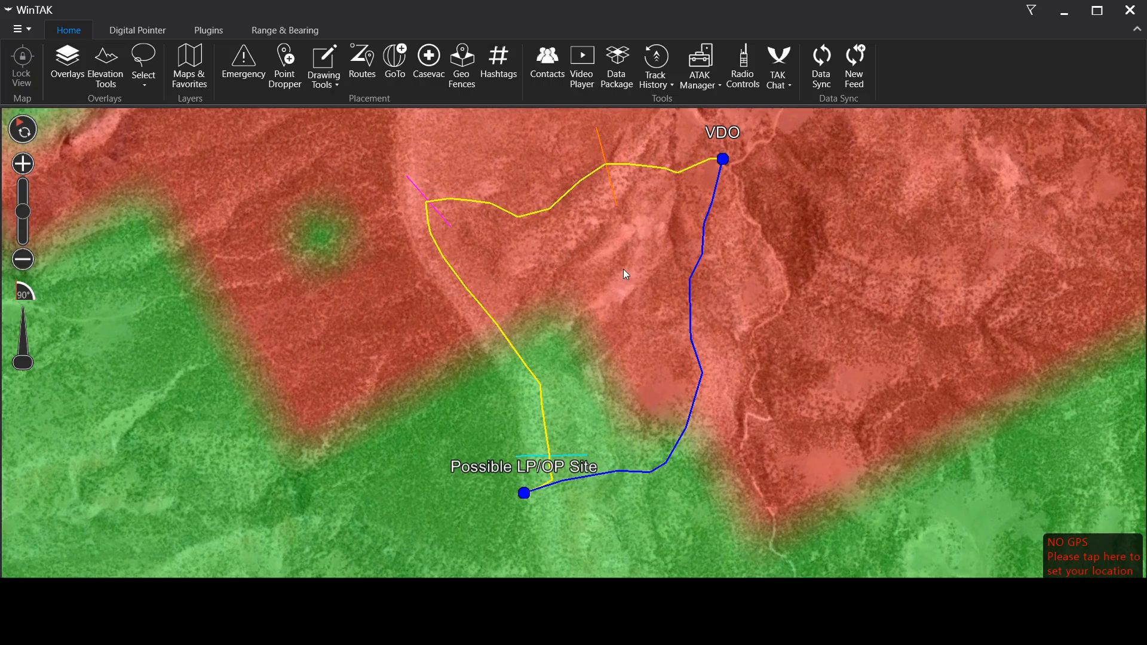
pyautogui.scroll(1, 622, 272)
pyautogui.scroll(2, 637, 367)
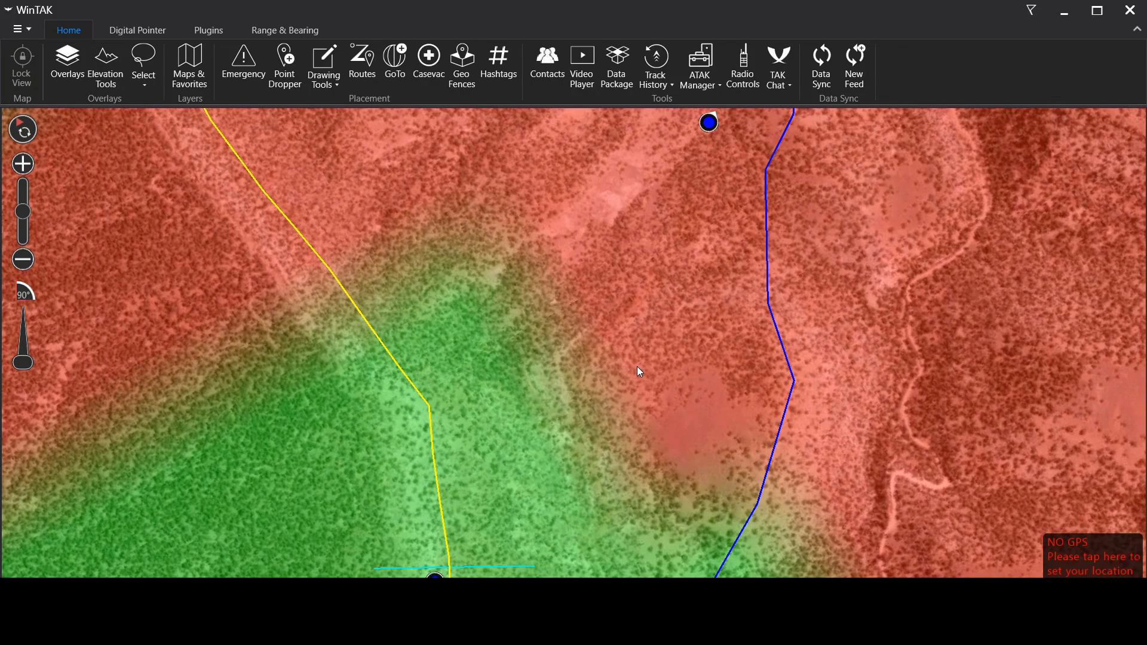
pyautogui.moveTo(637, 367); pyautogui.dragTo(583, 217)
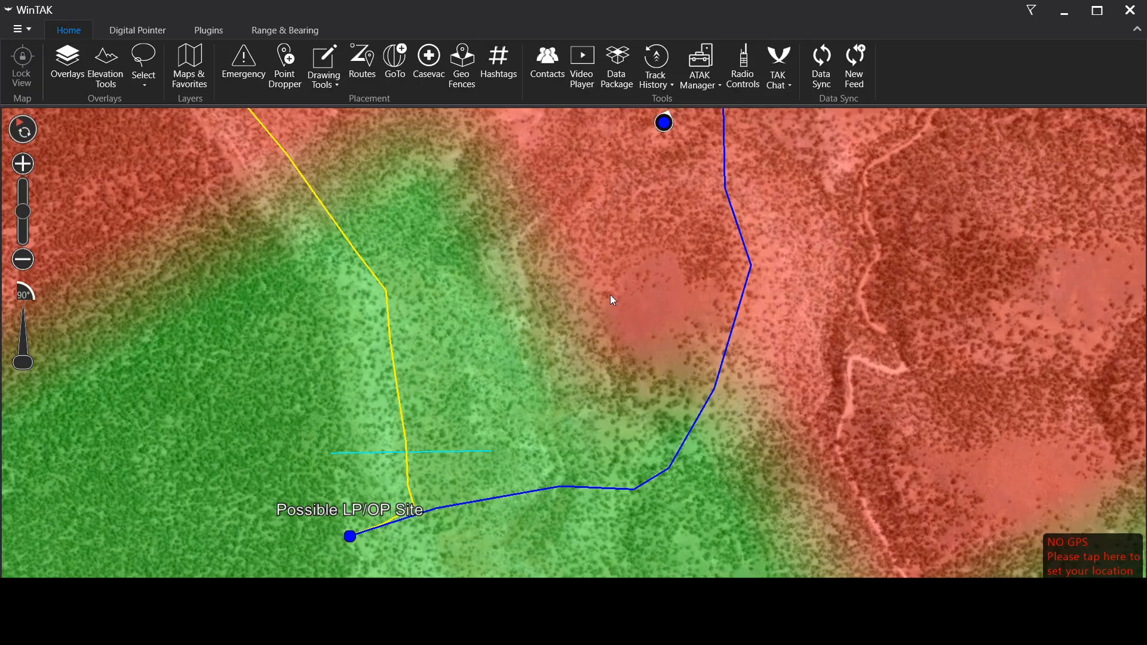
pyautogui.moveTo(610, 295); pyautogui.dragTo(557, 308)
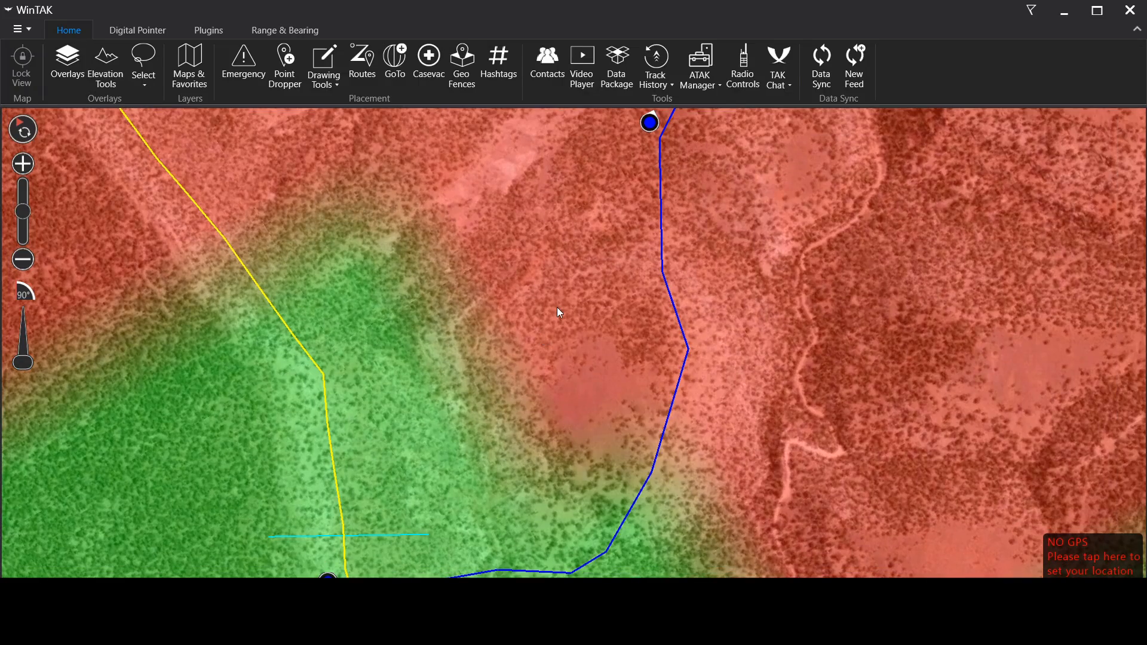
pyautogui.moveTo(412, 440); pyautogui.dragTo(431, 335)
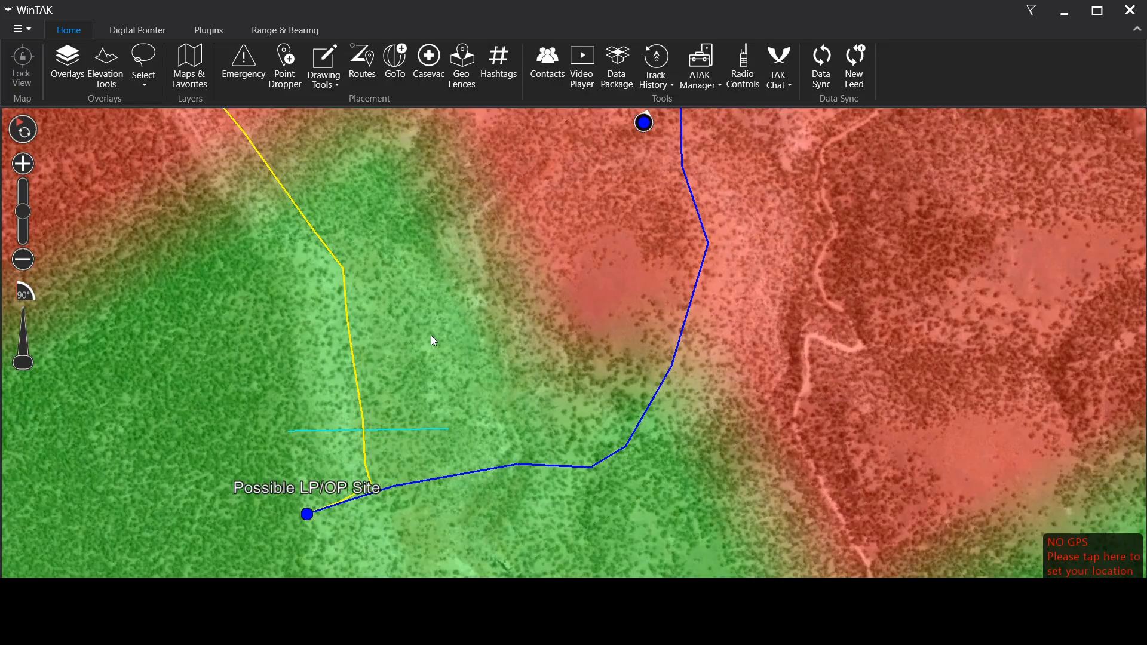
pyautogui.moveTo(559, 229); pyautogui.dragTo(475, 396)
pyautogui.scroll(-5, 545, 286)
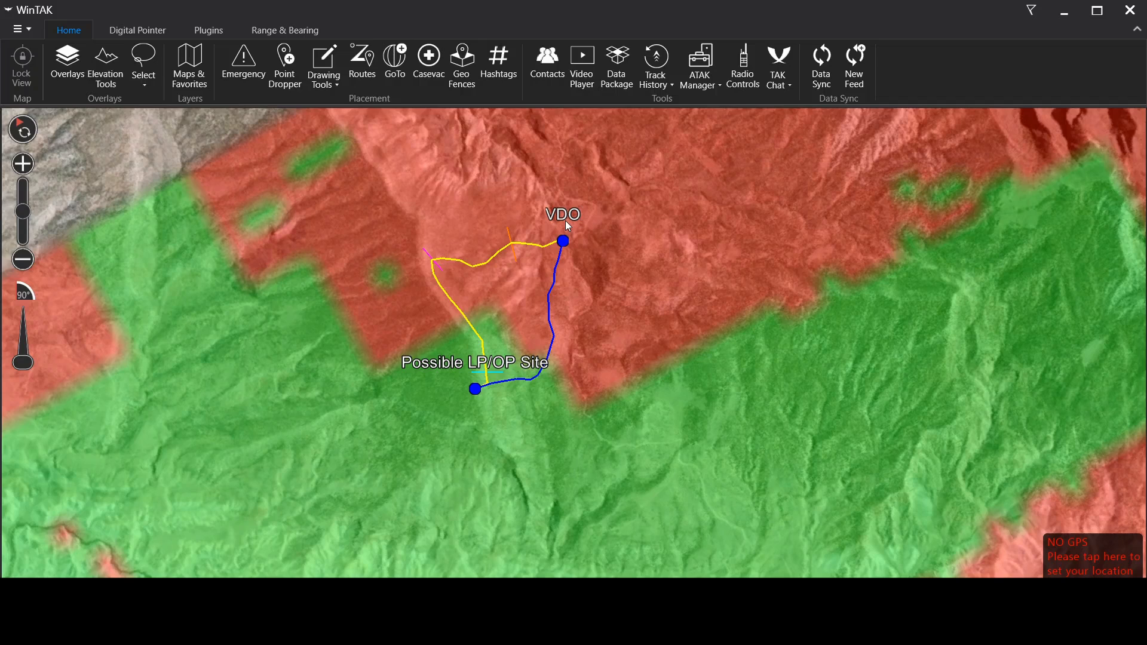
# Inspect the blue route from VDO and the clearing and tree cover just west of its bend
pyautogui.scroll(3, 565, 221)
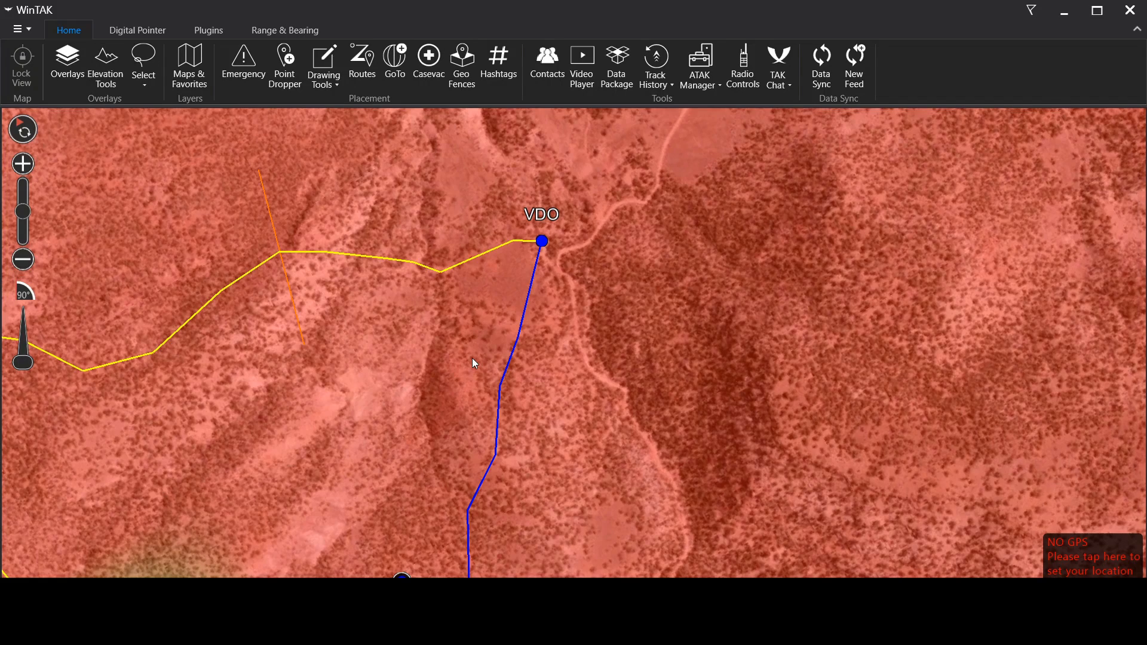
pyautogui.scroll(-3, 476, 363)
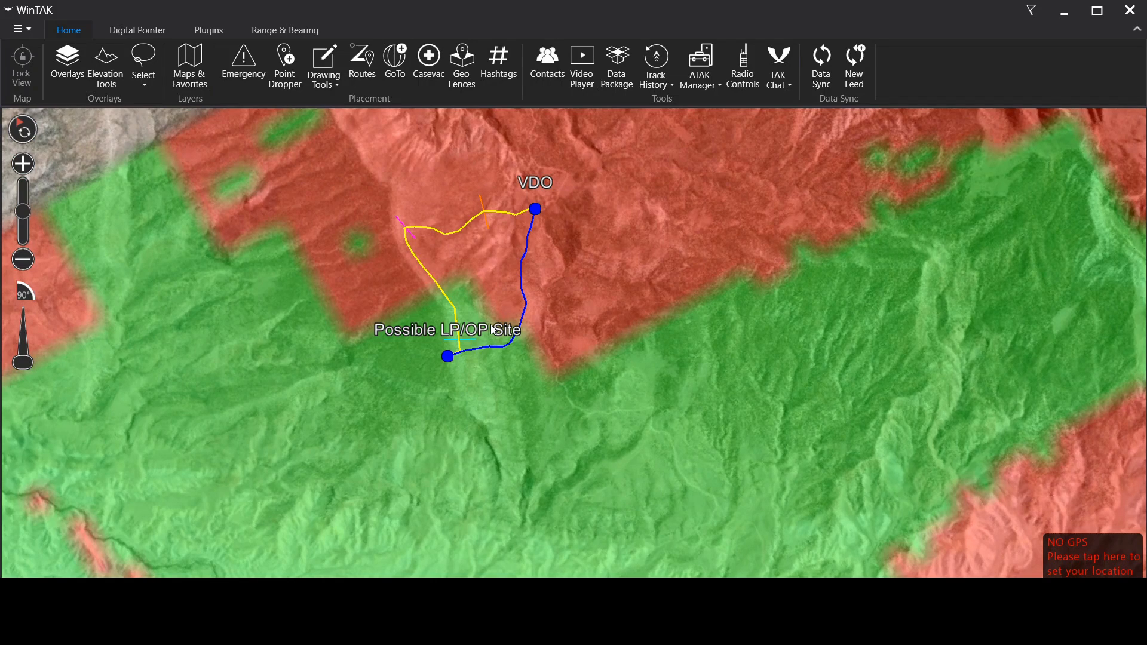
pyautogui.scroll(3, 491, 330)
pyautogui.moveTo(489, 314); pyautogui.dragTo(443, 328)
pyautogui.scroll(3, 443, 328)
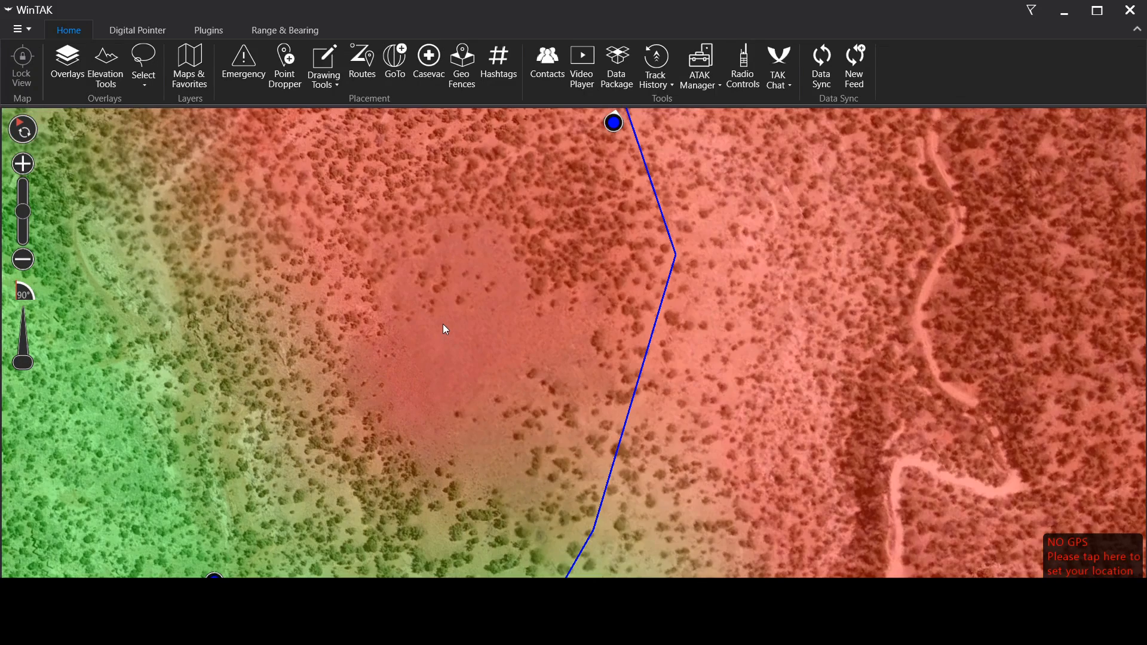
pyautogui.scroll(1, 444, 326)
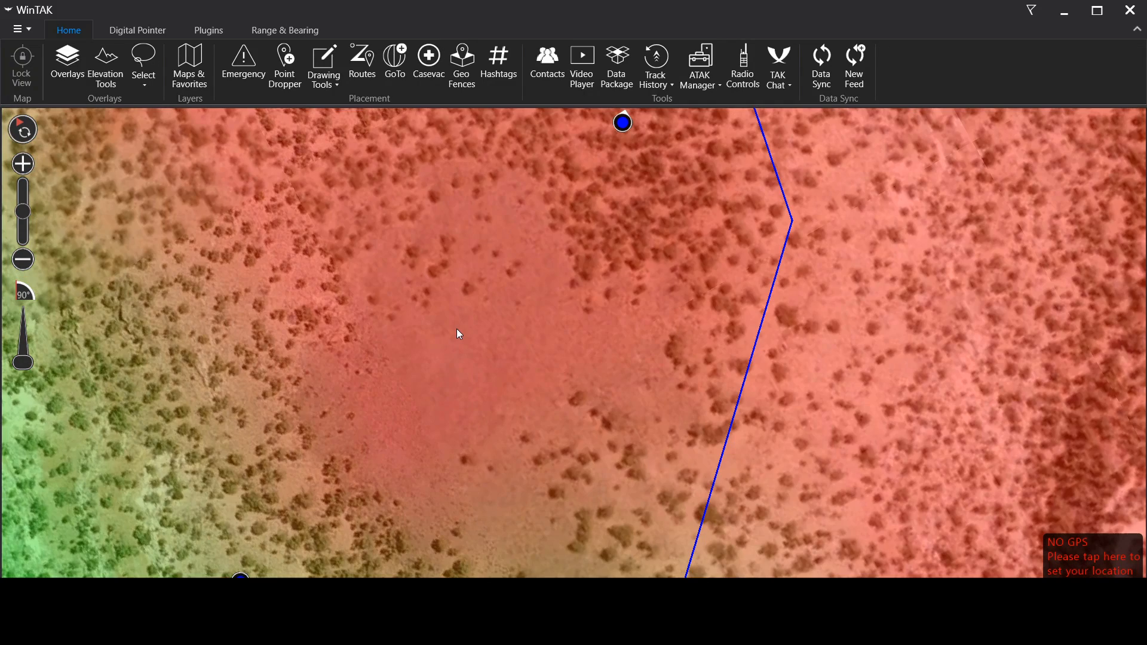
pyautogui.moveTo(459, 334); pyautogui.dragTo(457, 411)
pyautogui.moveTo(488, 242); pyautogui.dragTo(522, 334)
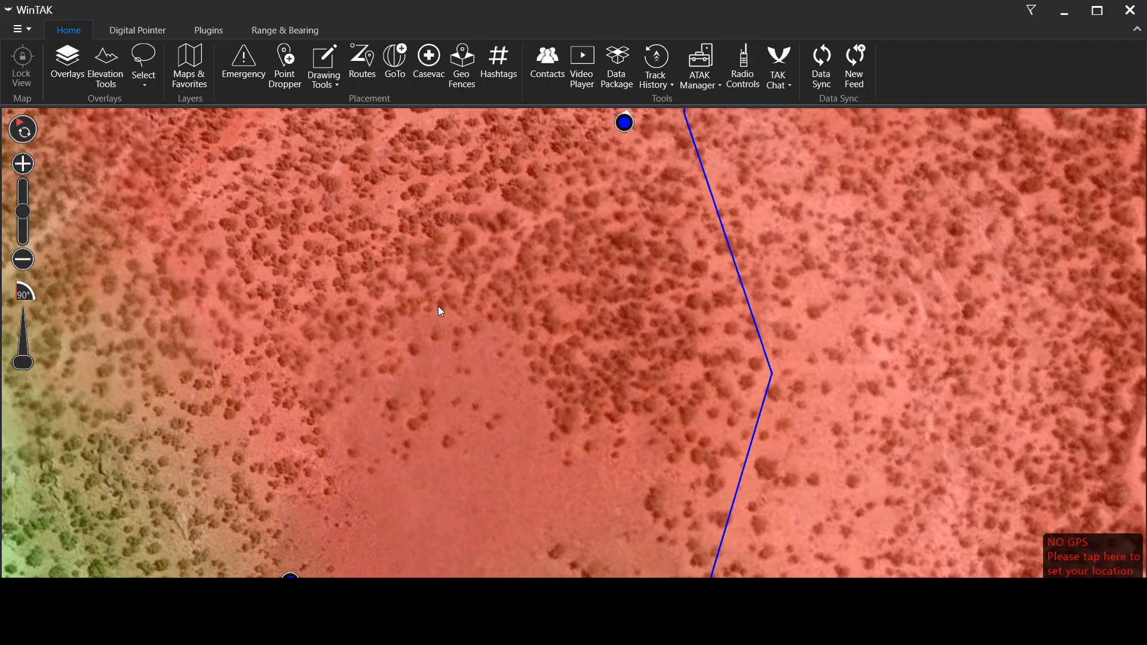
pyautogui.moveTo(438, 306); pyautogui.dragTo(442, 297)
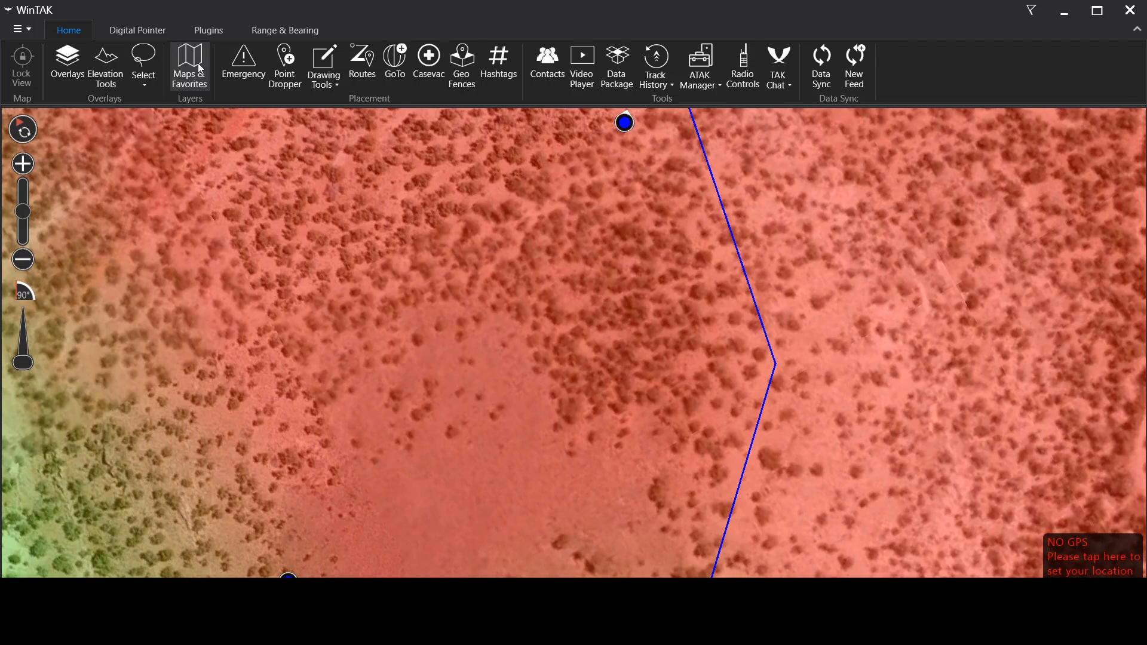
# Place a red phone marker from the Google icon set at the upper edge of the clearing west of the blue route's bend
pyautogui.click(286, 65)
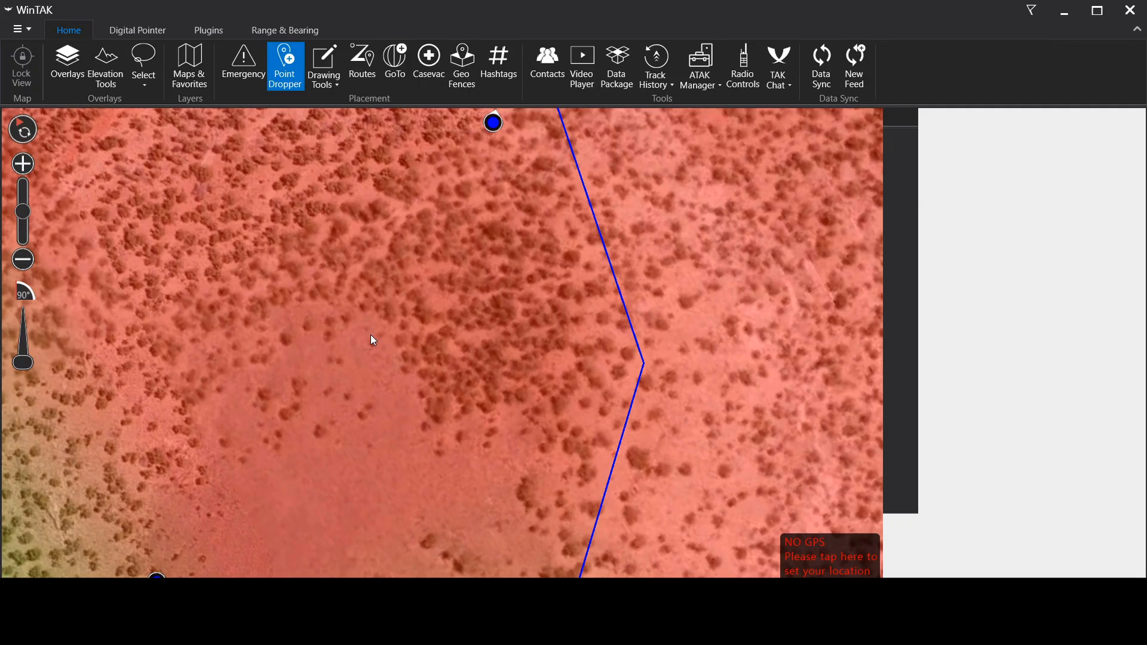
pyautogui.click(1046, 152)
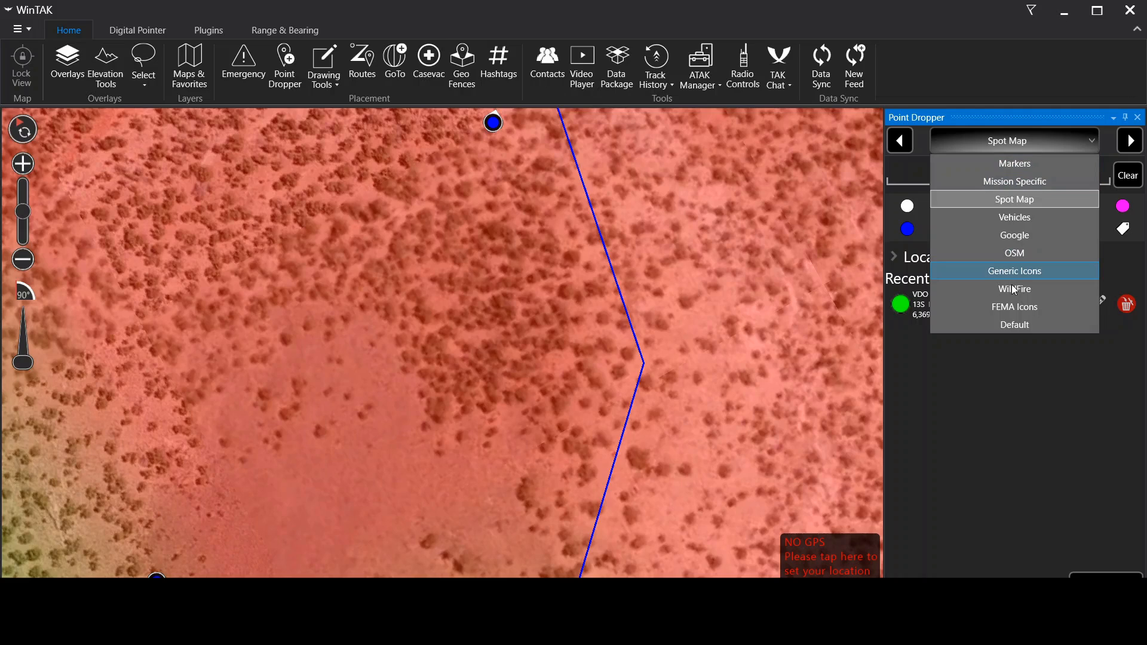
pyautogui.click(1004, 182)
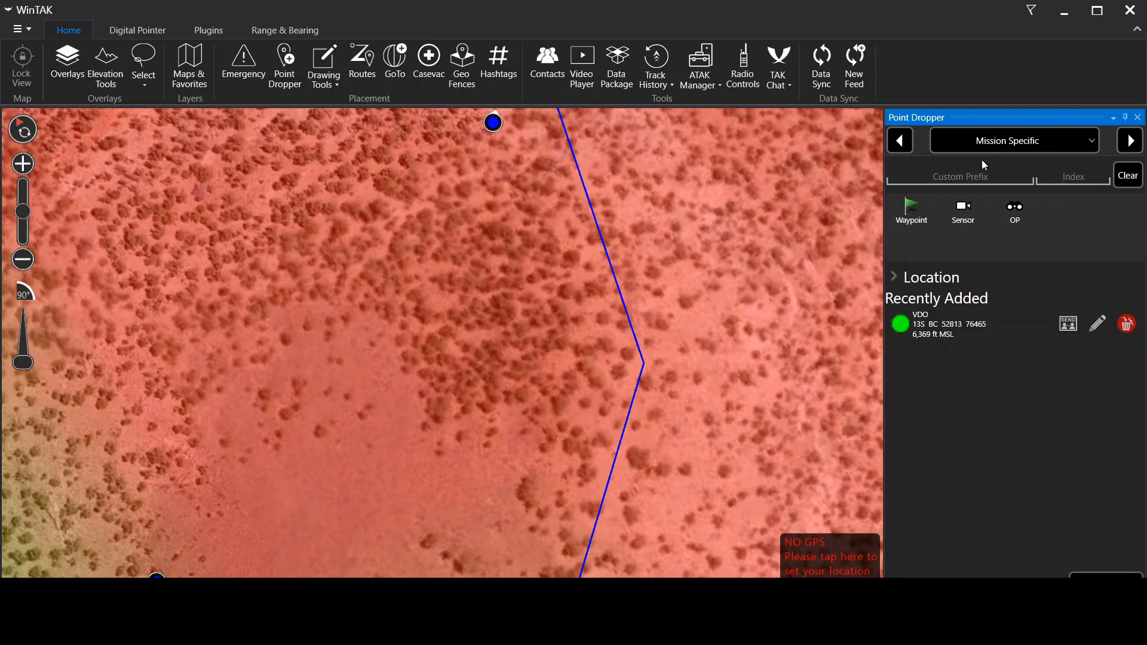
pyautogui.click(1025, 149)
pyautogui.click(1011, 161)
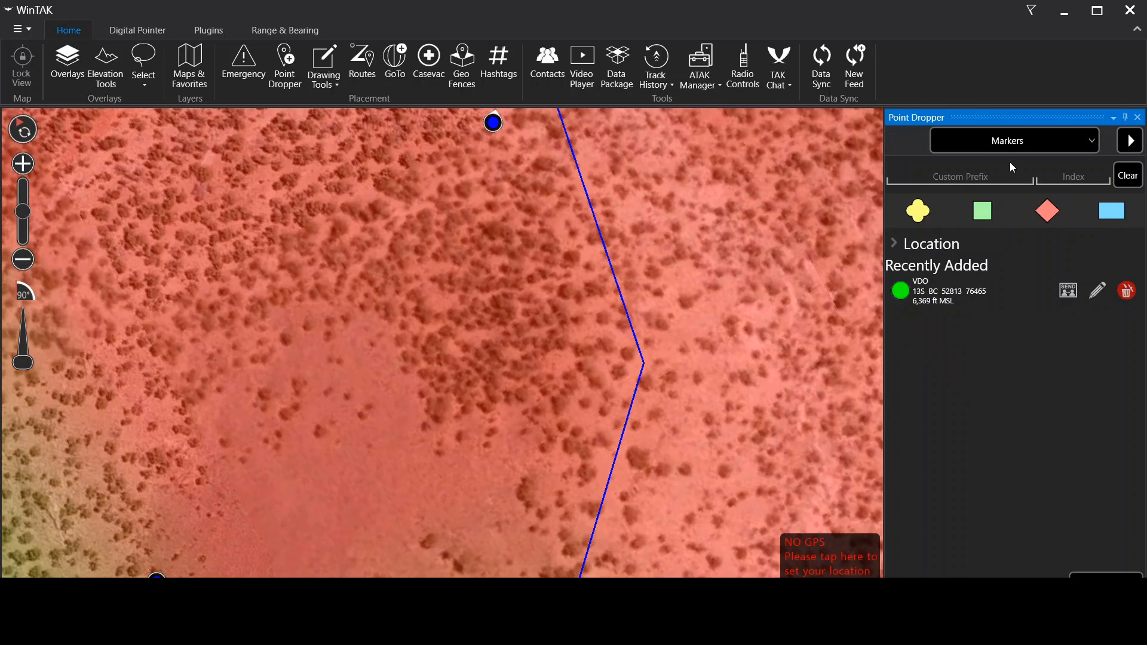
pyautogui.click(1011, 146)
pyautogui.click(1026, 276)
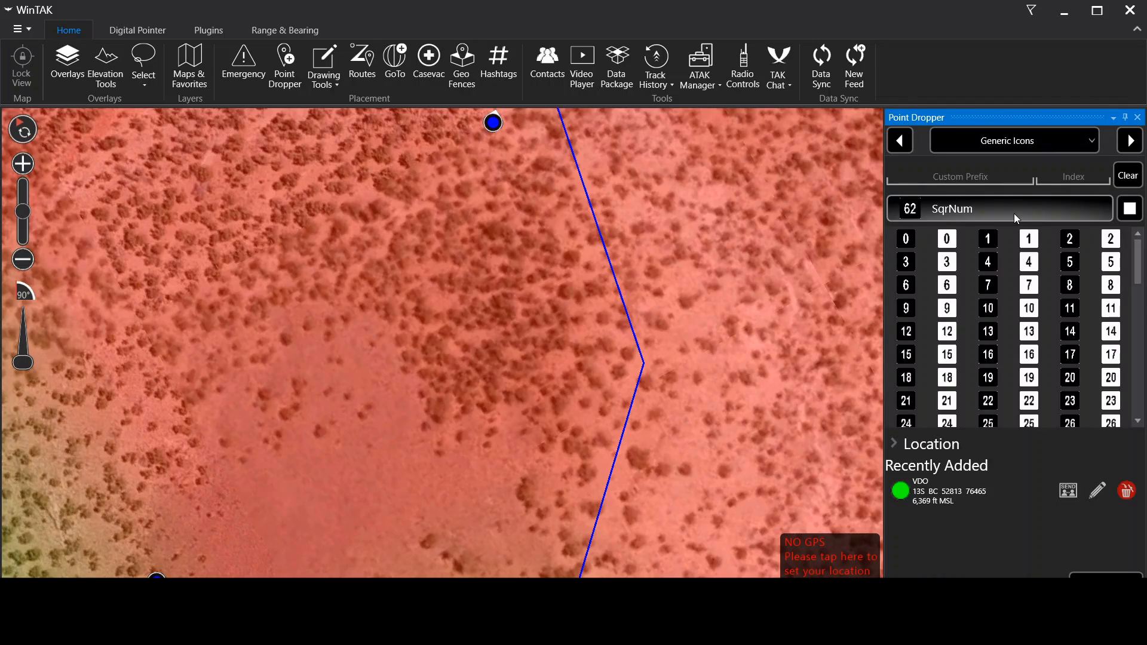
pyautogui.click(1024, 144)
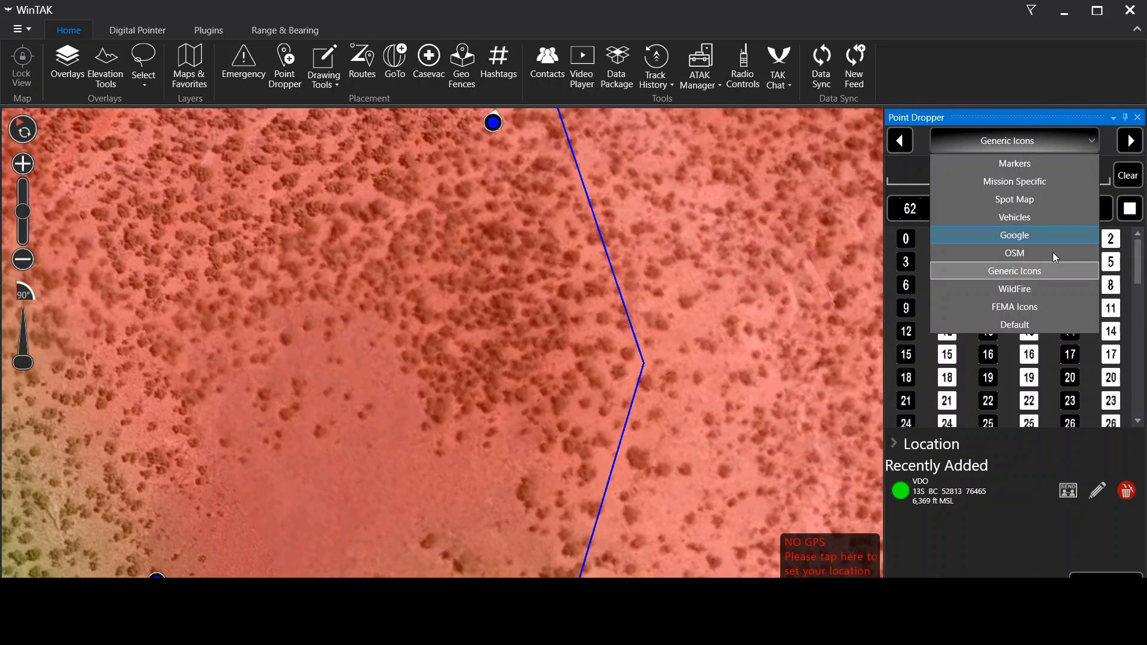
pyautogui.click(1014, 234)
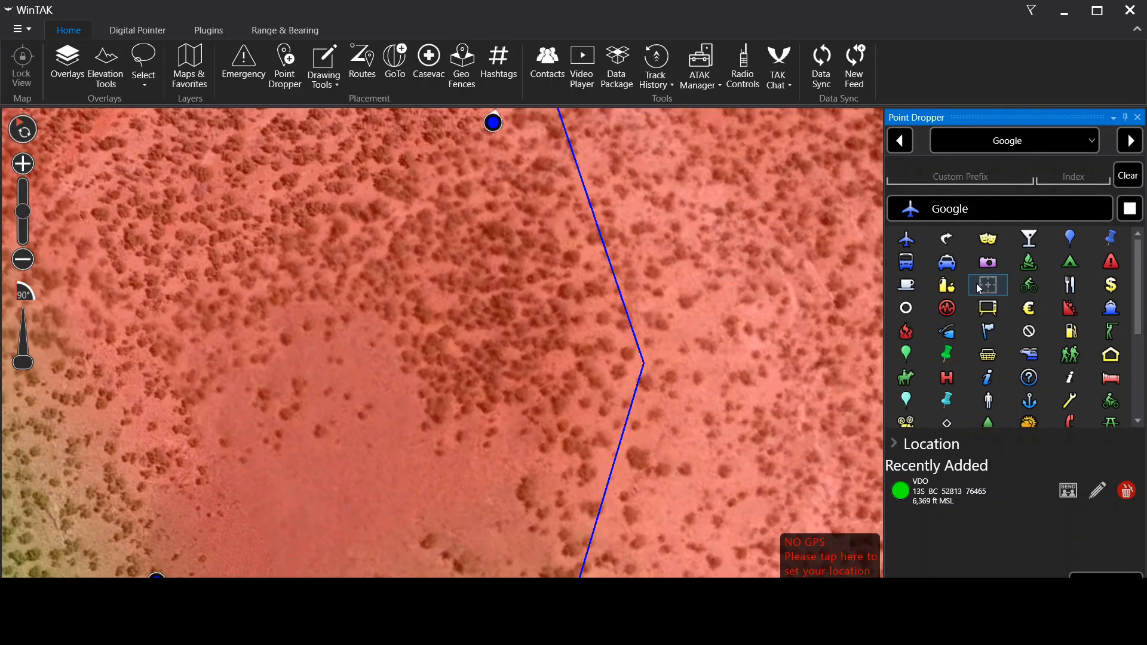
pyautogui.scroll(-1, 976, 285)
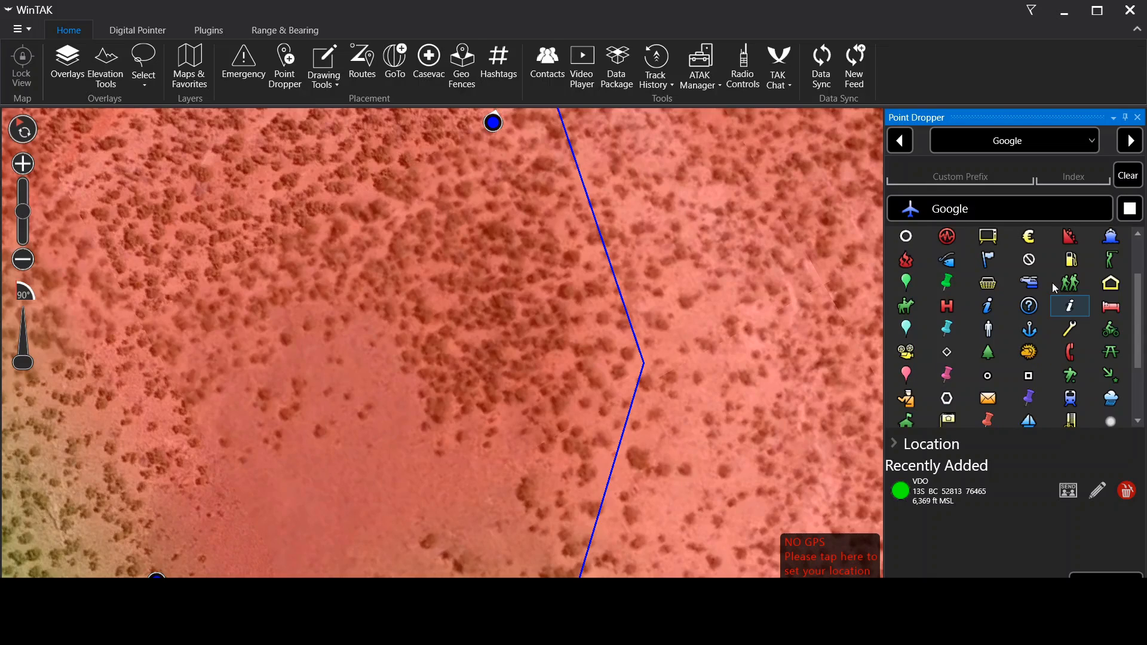
pyautogui.click(1071, 354)
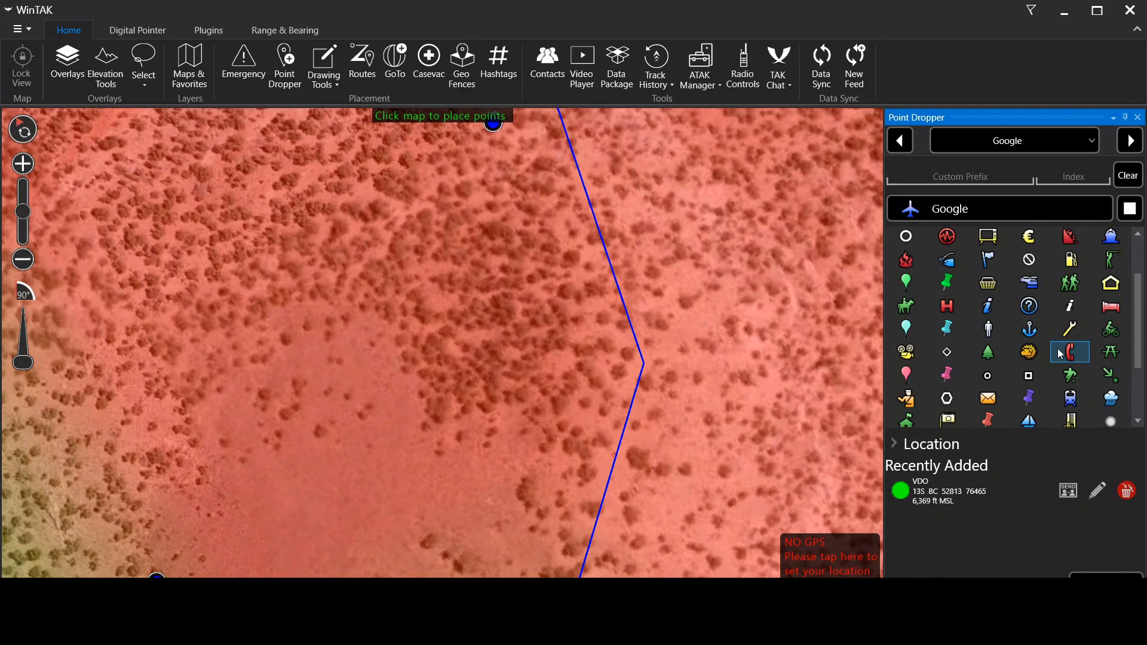
pyautogui.click(366, 317)
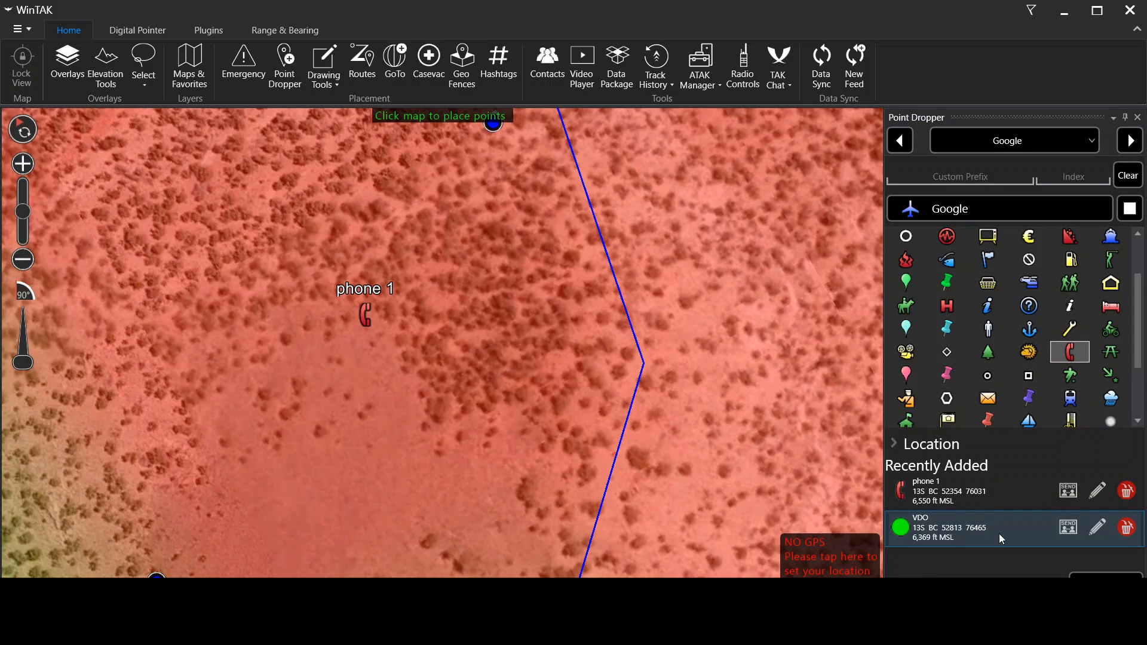
# Rename the phone marker as RADIO SITE and close the Point Dropper
pyautogui.click(1097, 487)
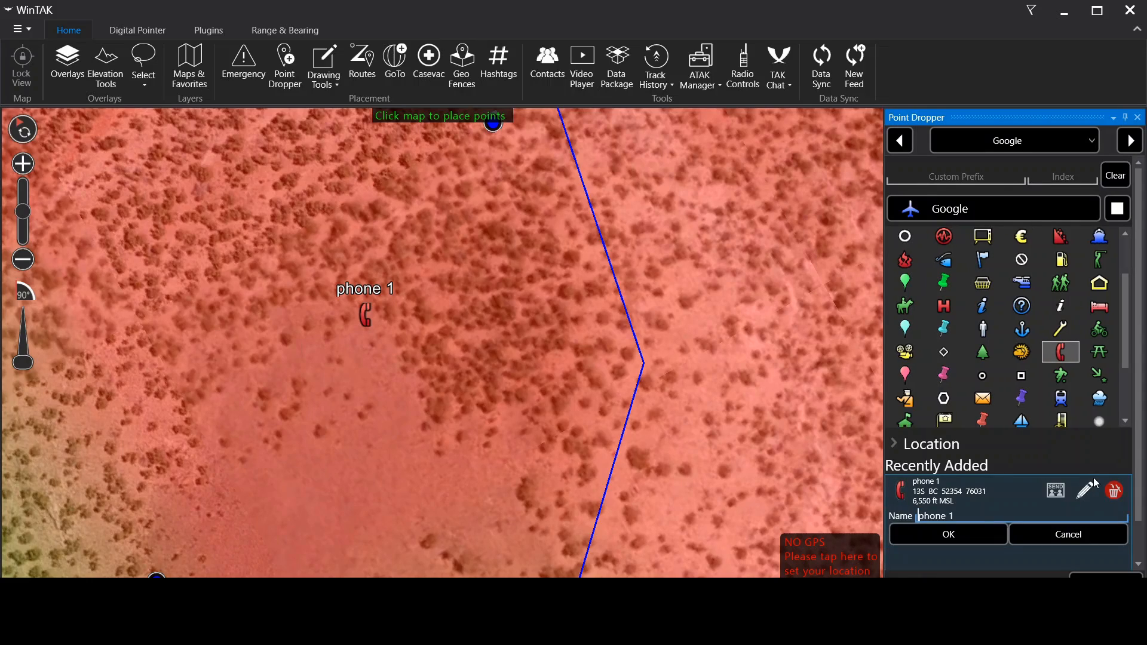
pyautogui.hotkey('ctrl', 'a')
pyautogui.write('RADIO SITE')
pyautogui.click(965, 536)
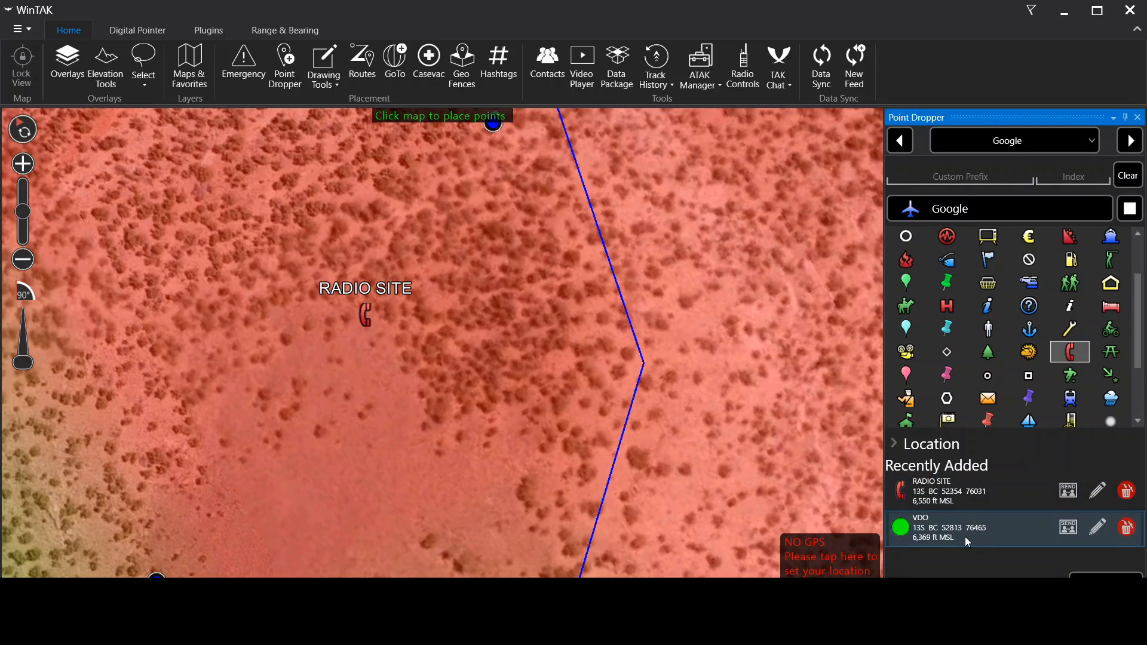
pyautogui.click(1138, 118)
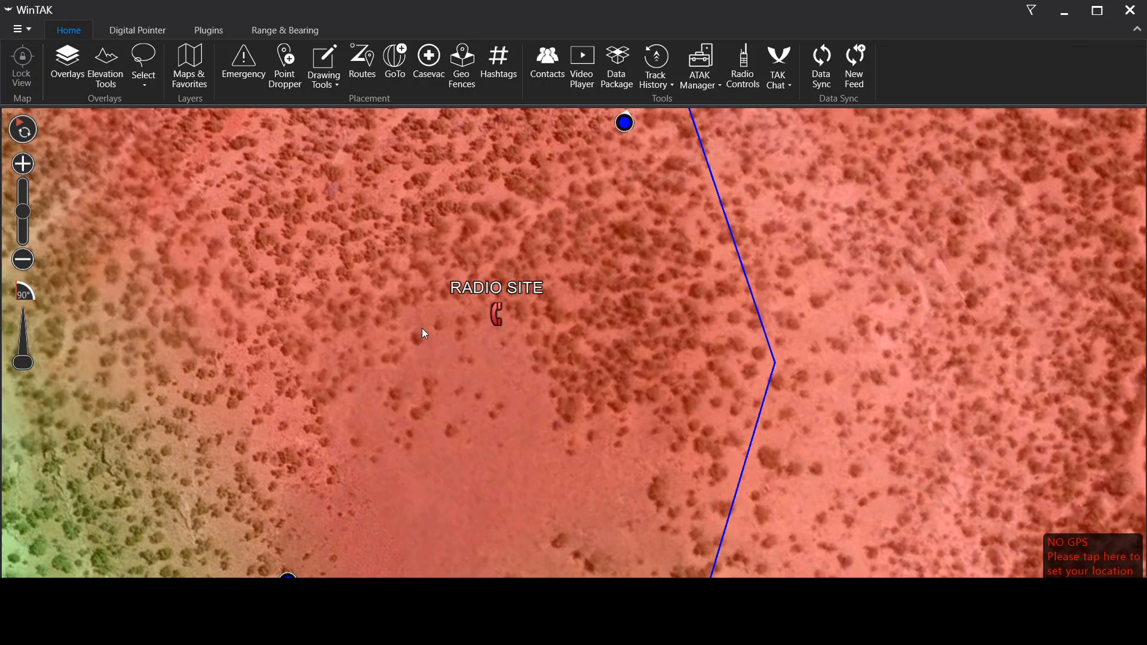
# Examine in a tilted 3D view how RADIO SITE sits relative to the viewshed and Possible LP/OP Site
pyautogui.scroll(-2, 422, 328)
pyautogui.scroll(-2, 490, 290)
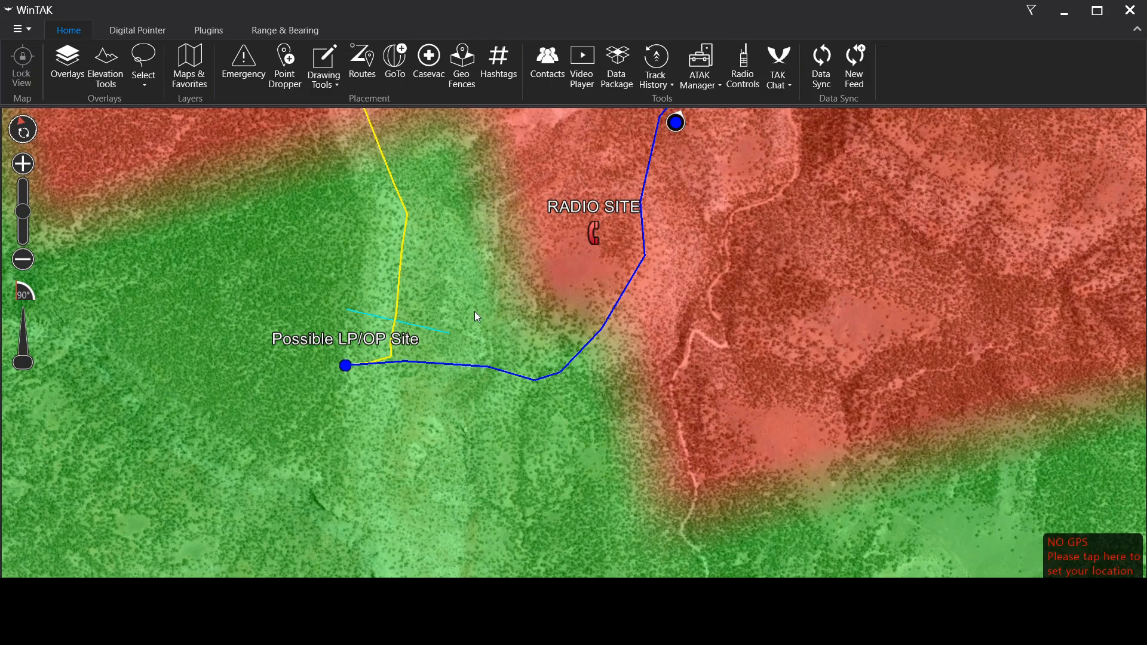
pyautogui.moveTo(475, 317); pyautogui.dragTo(501, 216)
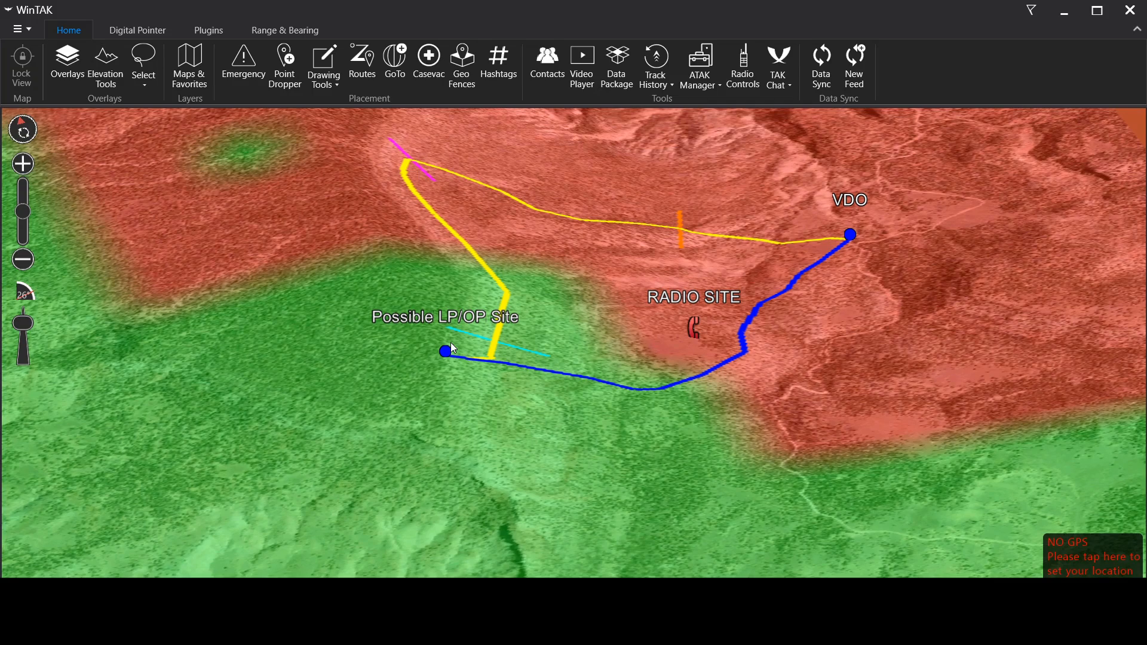
pyautogui.scroll(3, 450, 342)
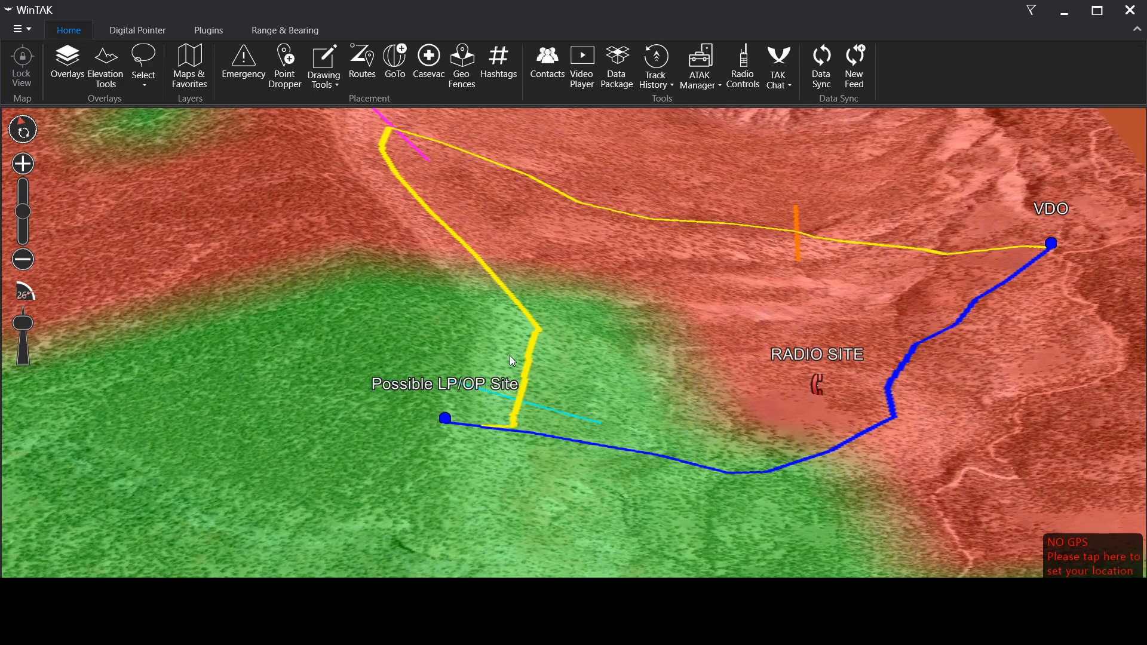
pyautogui.moveTo(510, 356); pyautogui.dragTo(513, 307)
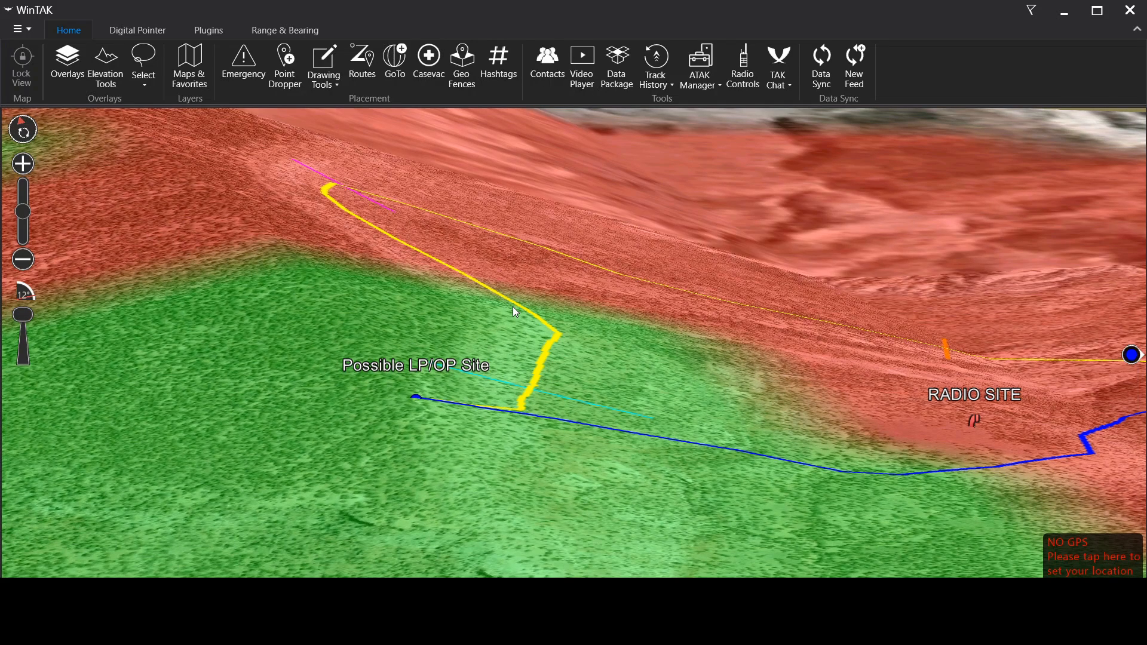
pyautogui.moveTo(515, 308); pyautogui.dragTo(528, 363)
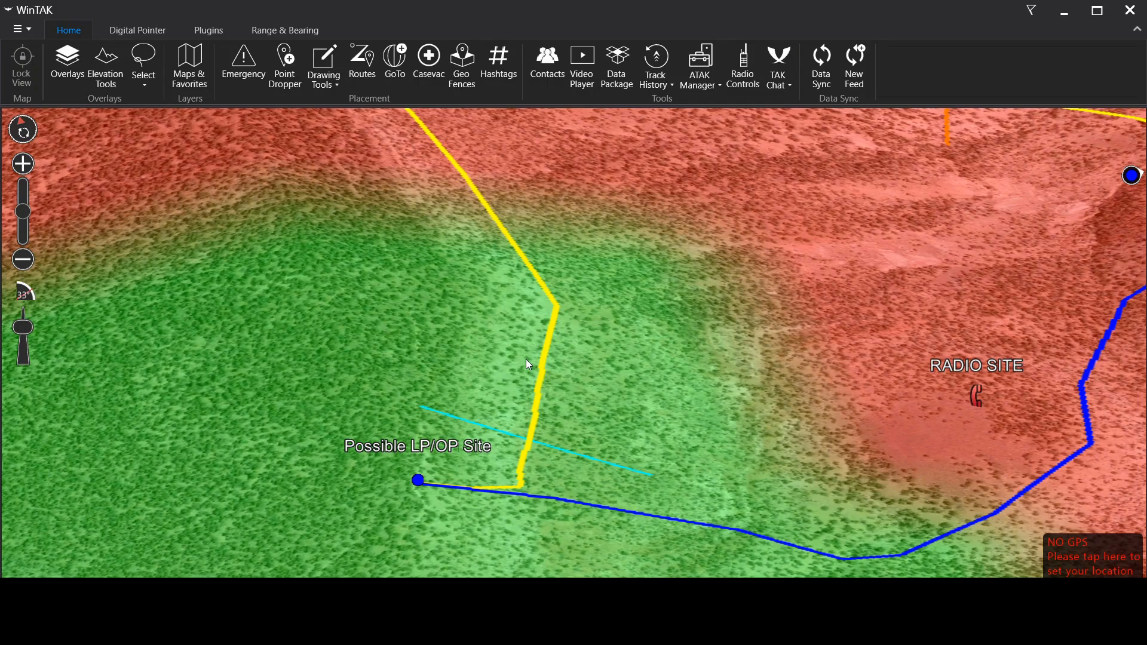
pyautogui.moveTo(527, 360); pyautogui.dragTo(539, 339)
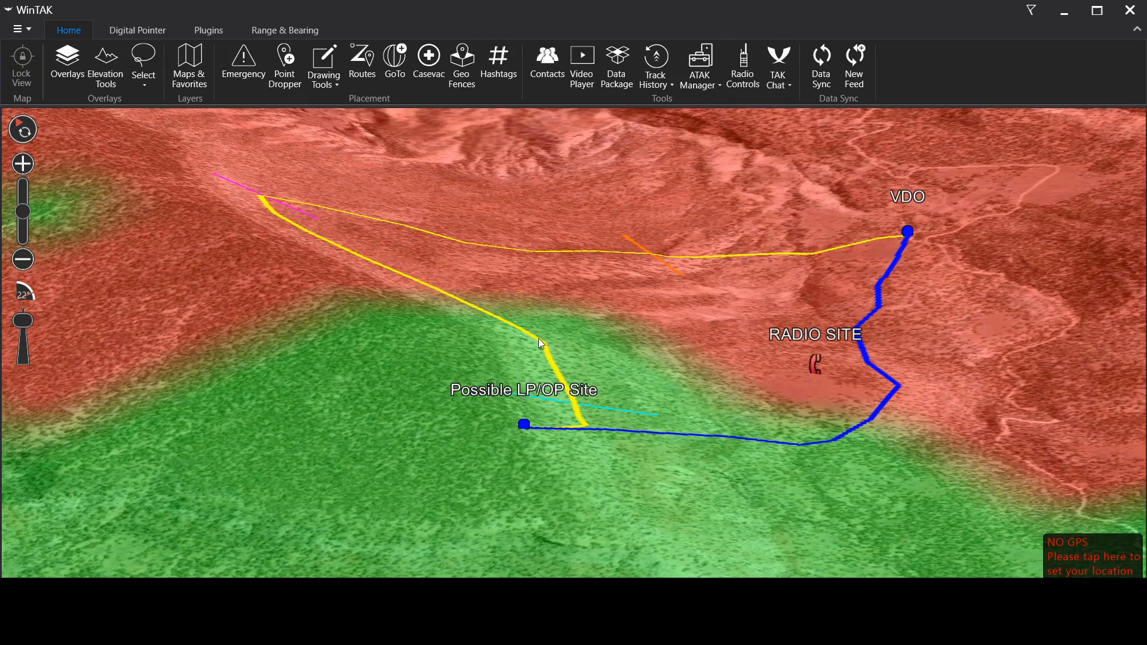
# Inspect the terrain along the yellow and blue routes between VDO and Possible LP/OP Site from several angles
pyautogui.moveTo(539, 338); pyautogui.dragTo(531, 407)
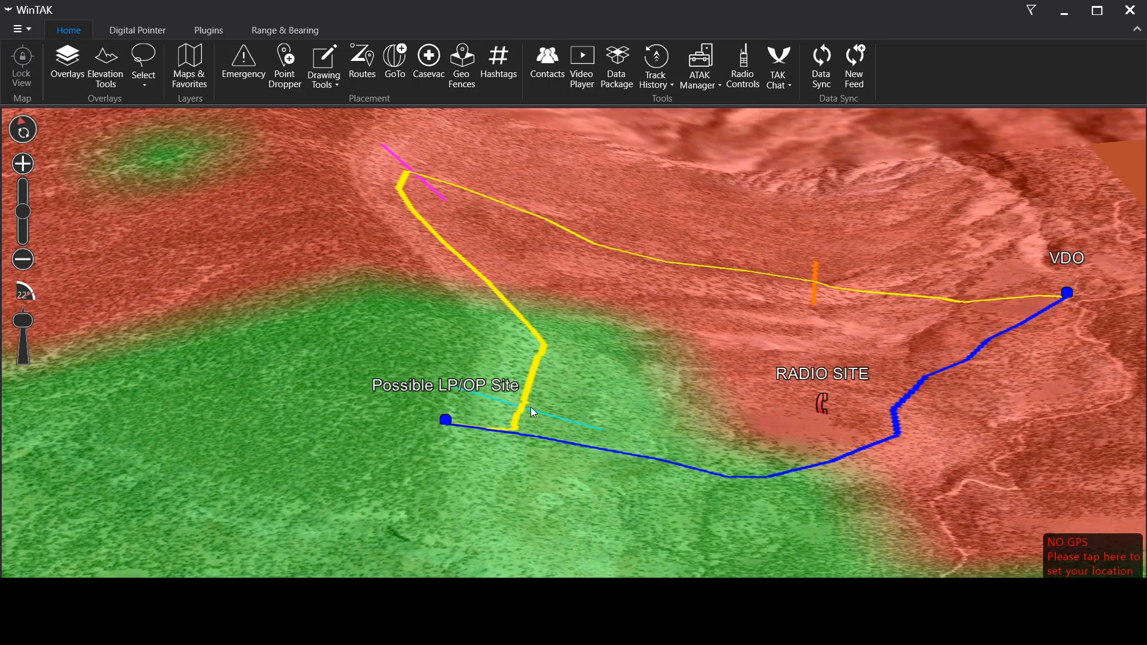
pyautogui.moveTo(531, 407); pyautogui.dragTo(533, 392)
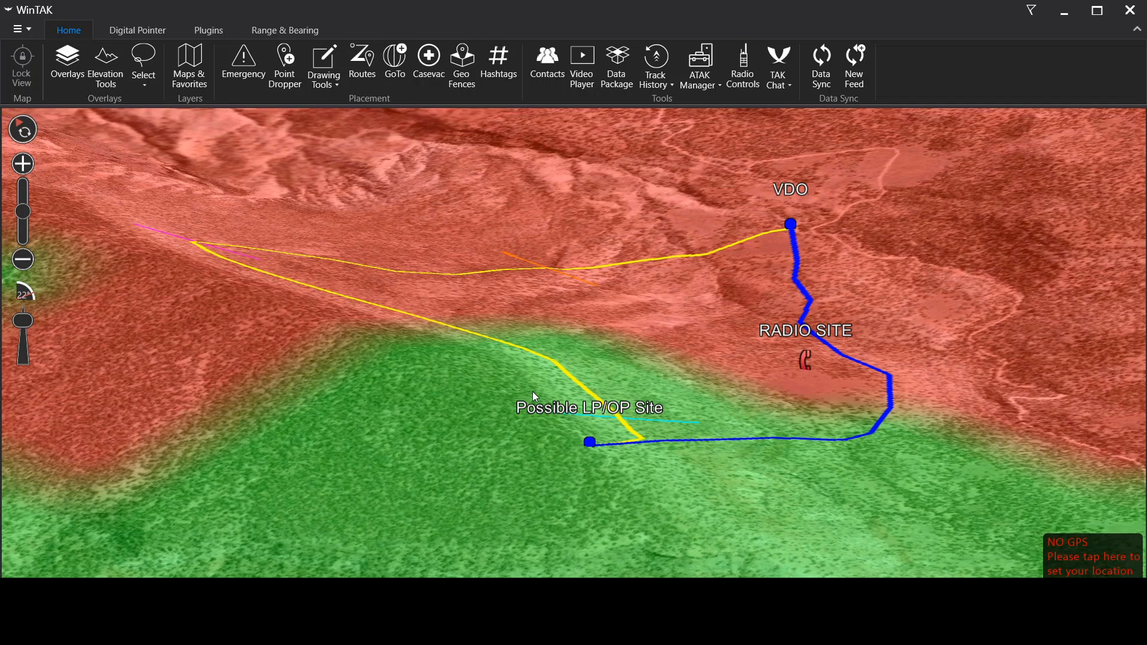
pyautogui.moveTo(532, 392); pyautogui.dragTo(499, 427)
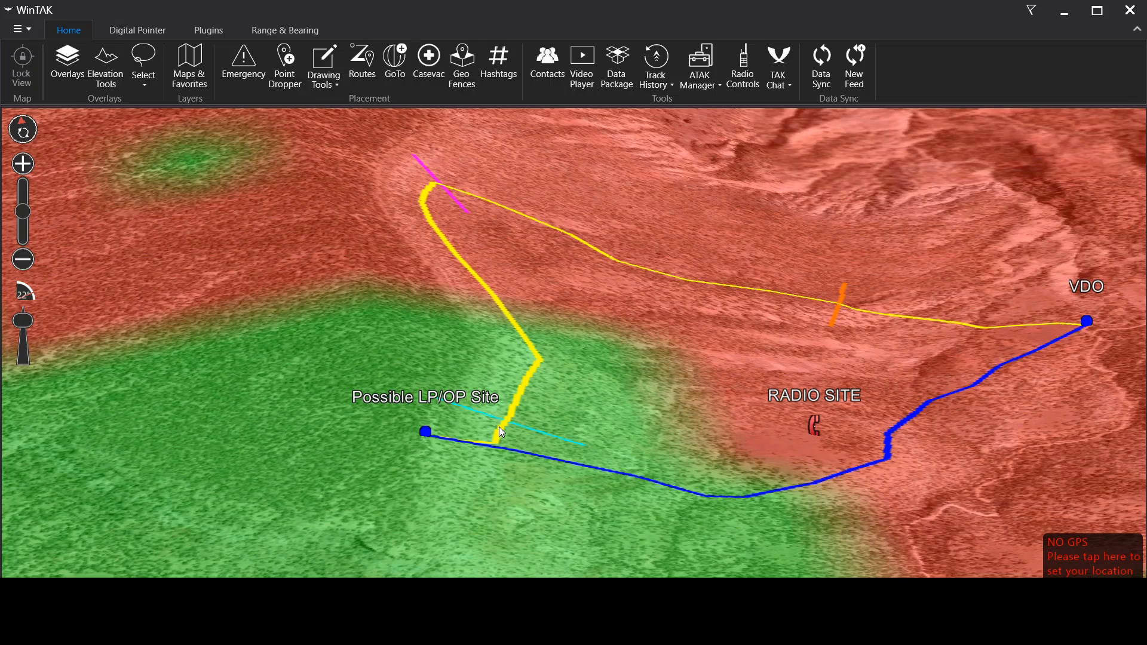
pyautogui.moveTo(499, 427); pyautogui.dragTo(549, 408)
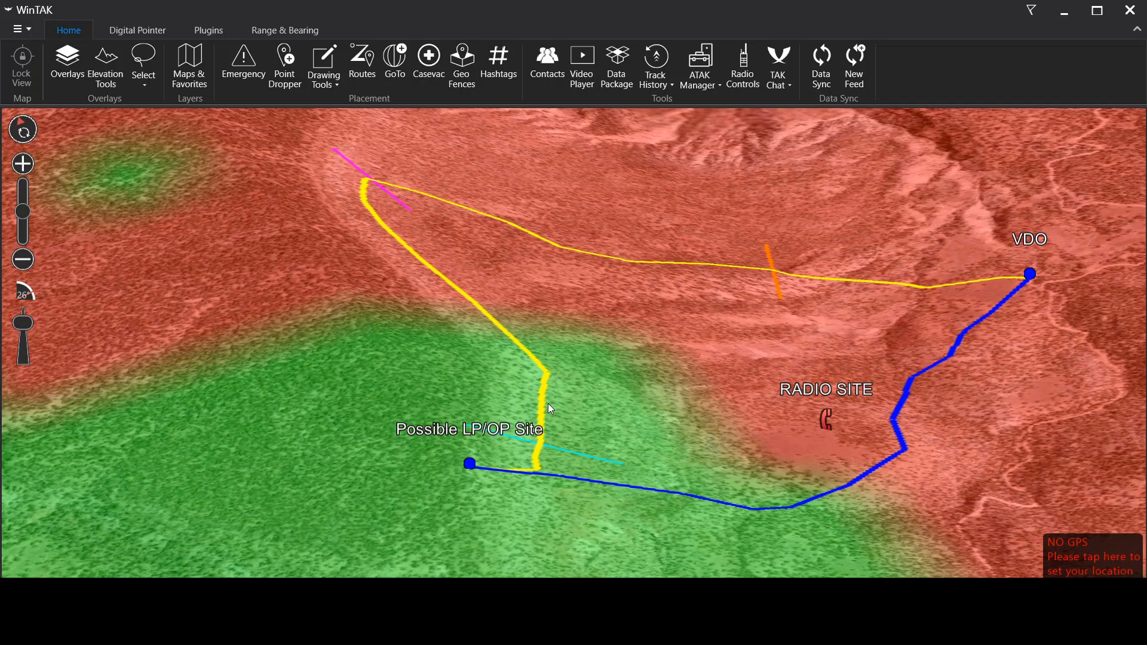
pyautogui.moveTo(548, 404); pyautogui.dragTo(587, 432)
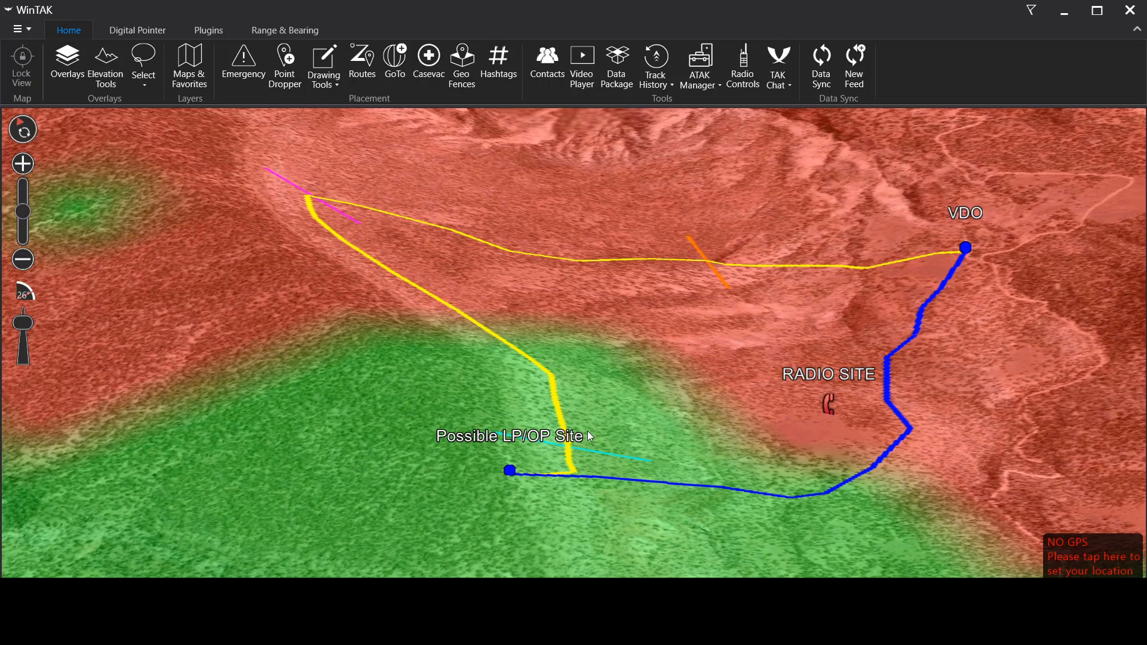
pyautogui.moveTo(587, 431); pyautogui.dragTo(553, 329)
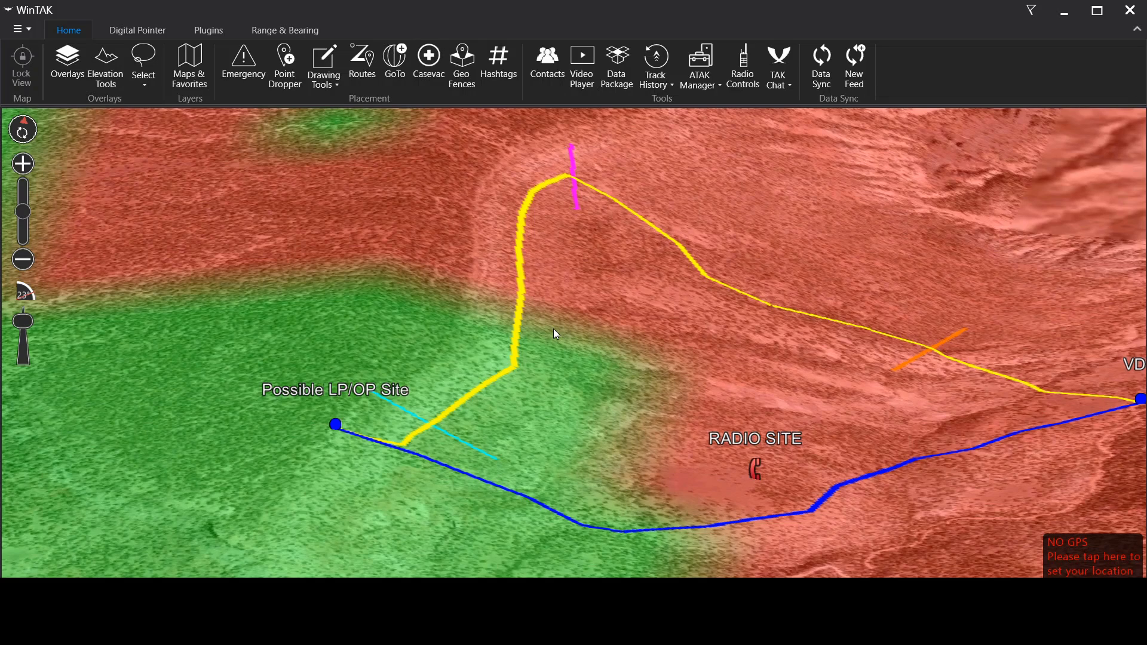
pyautogui.moveTo(554, 331); pyautogui.dragTo(561, 464)
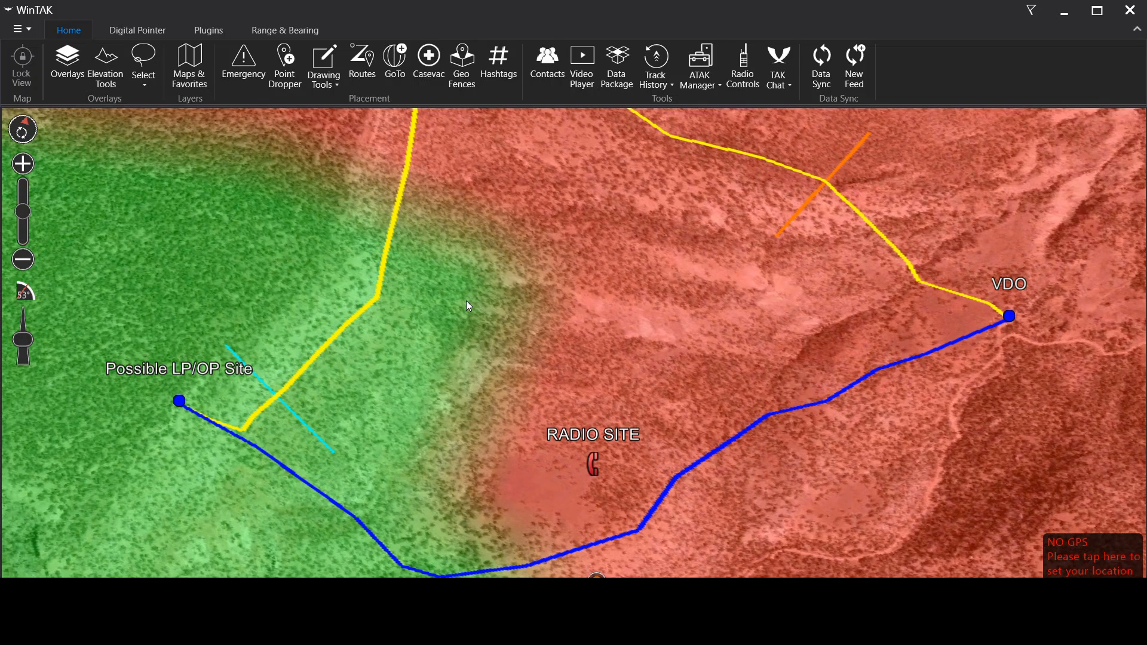
pyautogui.scroll(-3, 466, 300)
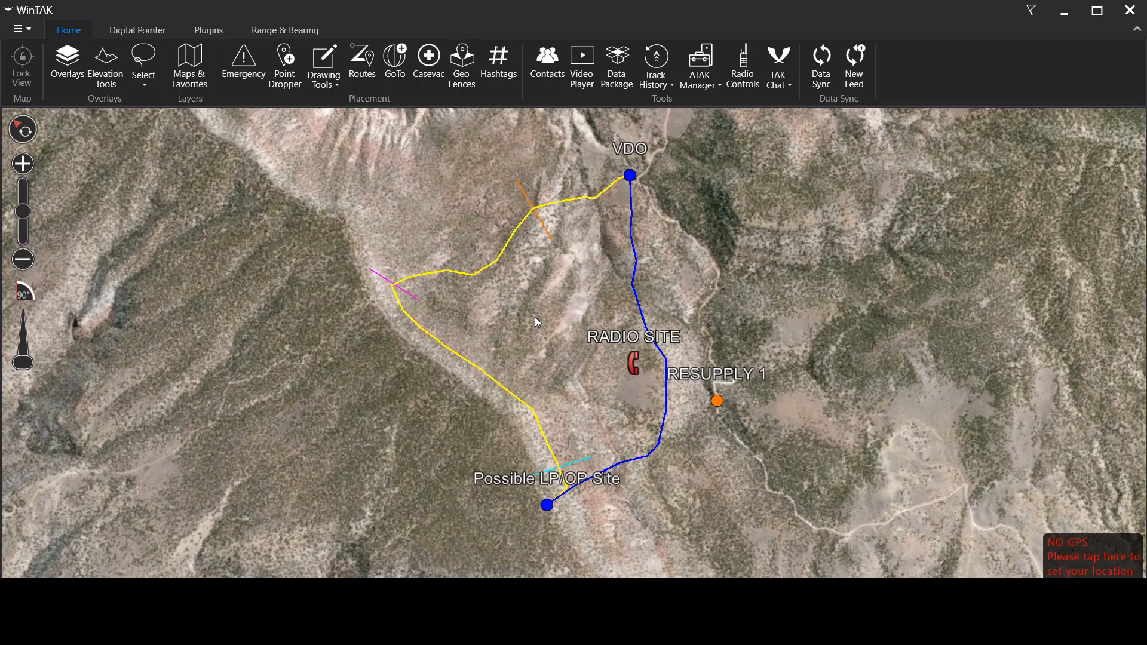
# Drop a yellow unknown marker in the tree line just north of the yellow route, east of the orange phase line
pyautogui.scroll(1, 536, 314)
pyautogui.scroll(-1, 537, 323)
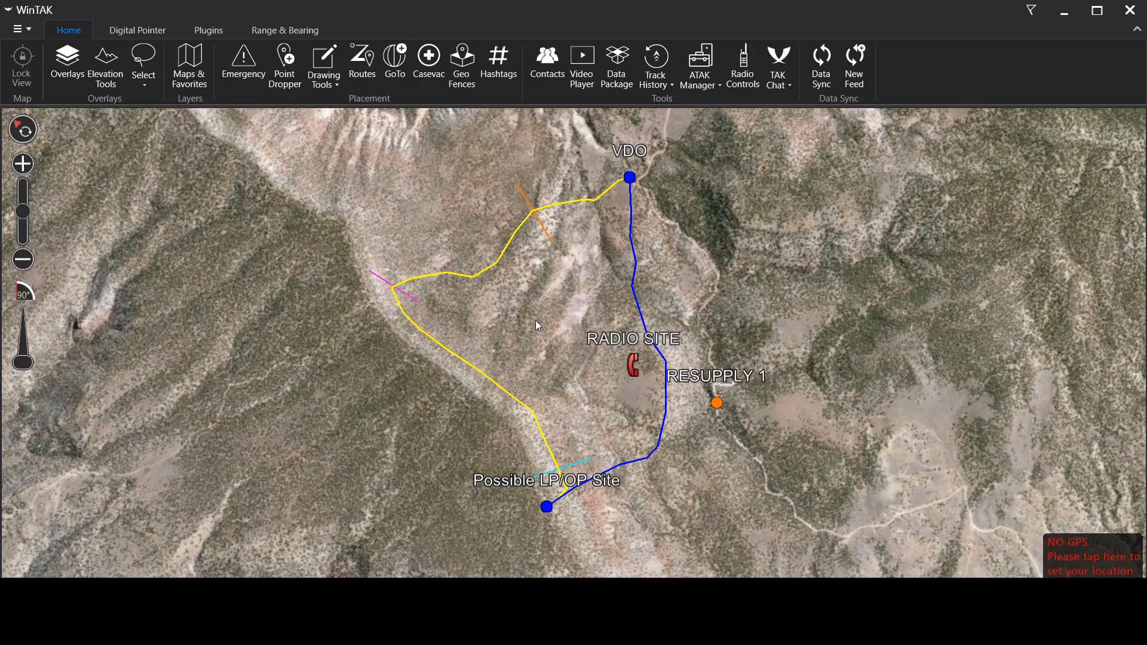
pyautogui.scroll(1, 537, 334)
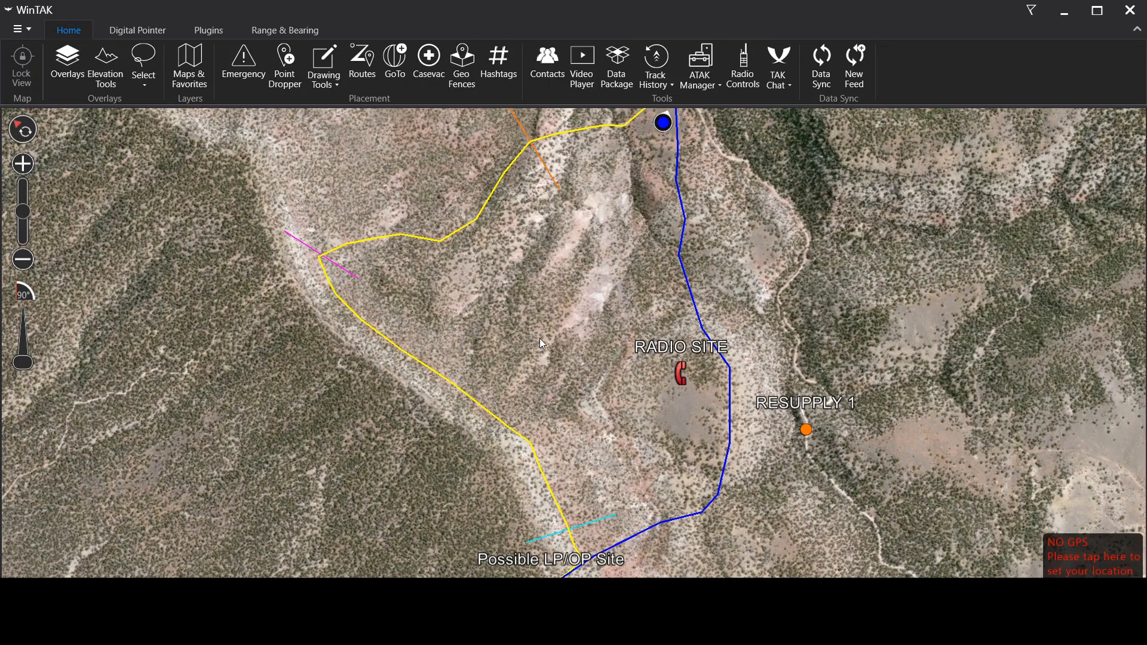
pyautogui.moveTo(538, 383); pyautogui.dragTo(537, 332)
pyautogui.moveTo(504, 242); pyautogui.dragTo(513, 347)
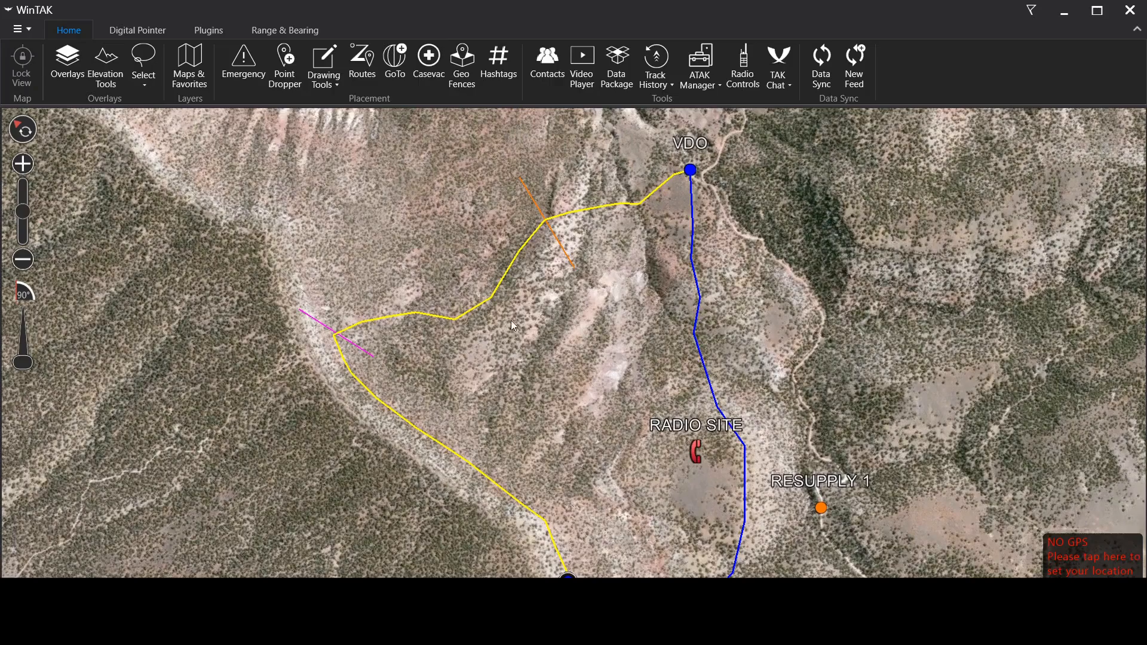
pyautogui.scroll(4, 608, 184)
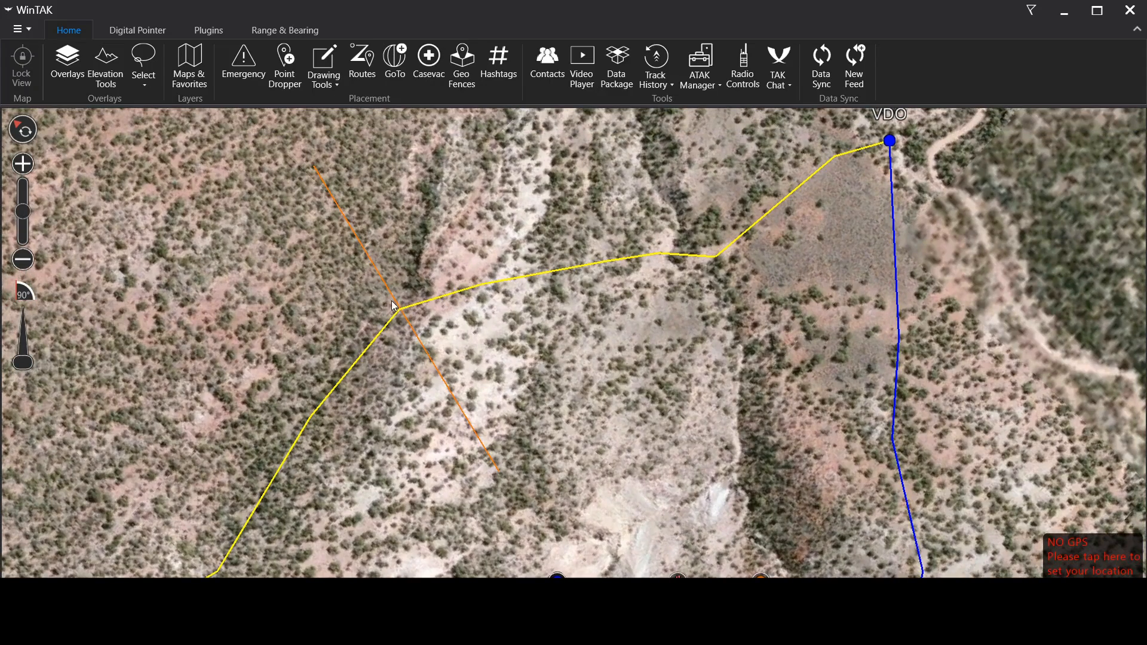
pyautogui.moveTo(401, 297)
pyautogui.mouseDown()
pyautogui.moveTo(420, 307)
pyautogui.moveTo(475, 286)
pyautogui.mouseUp()
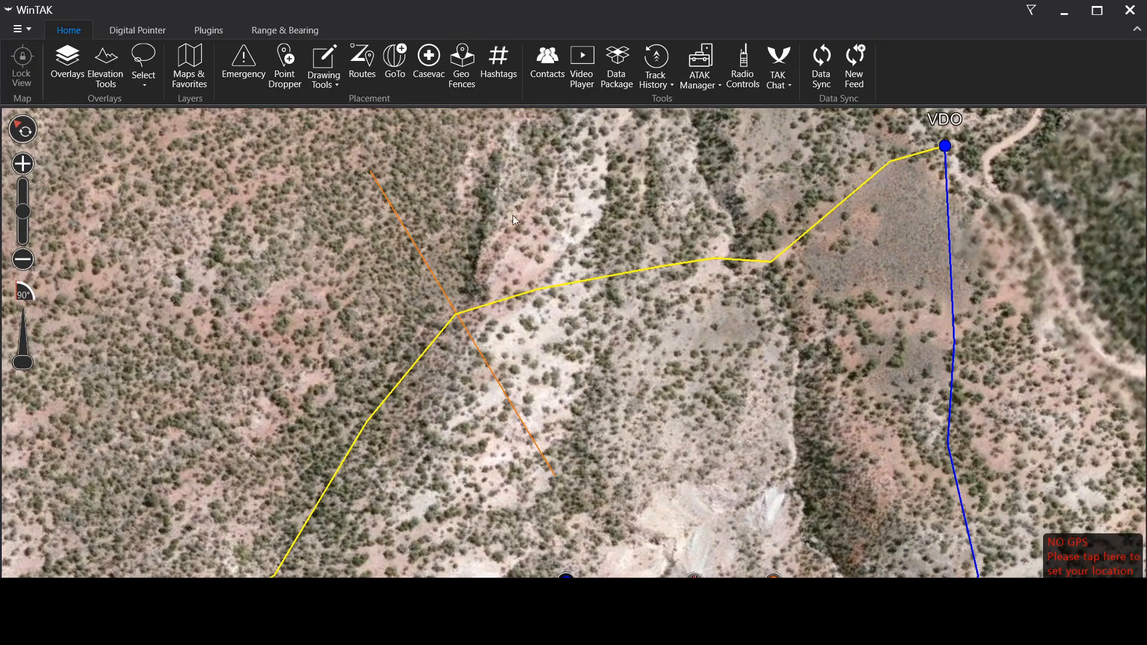
pyautogui.scroll(3, 516, 221)
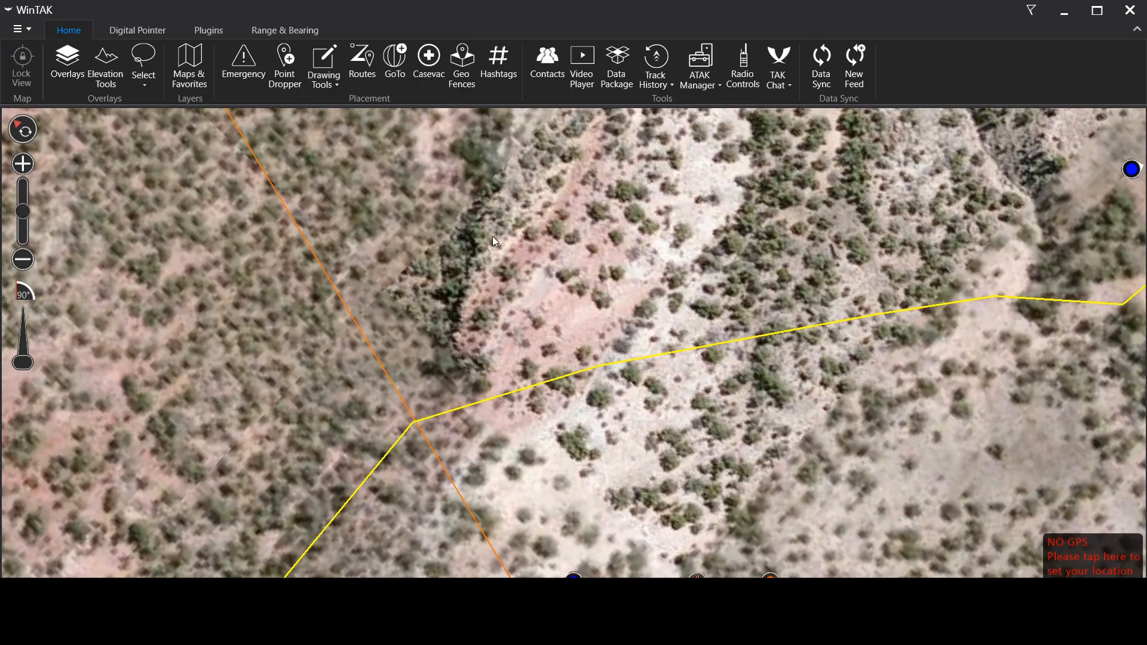
pyautogui.moveTo(493, 235); pyautogui.dragTo(520, 281)
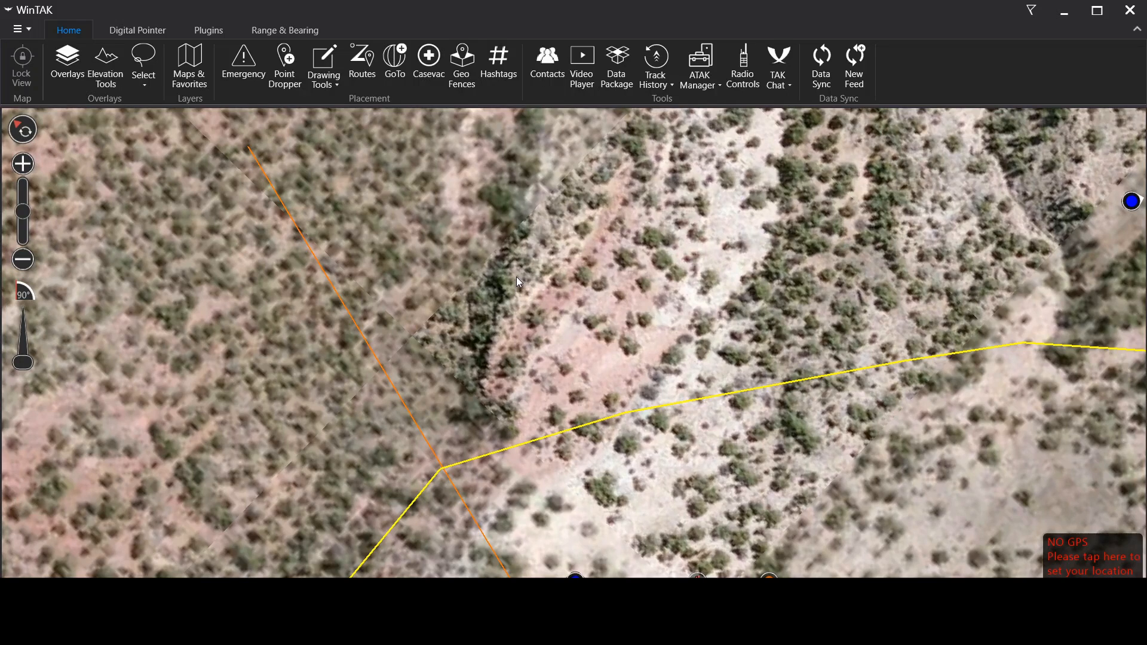
pyautogui.rightClick(517, 277)
pyautogui.click(573, 442)
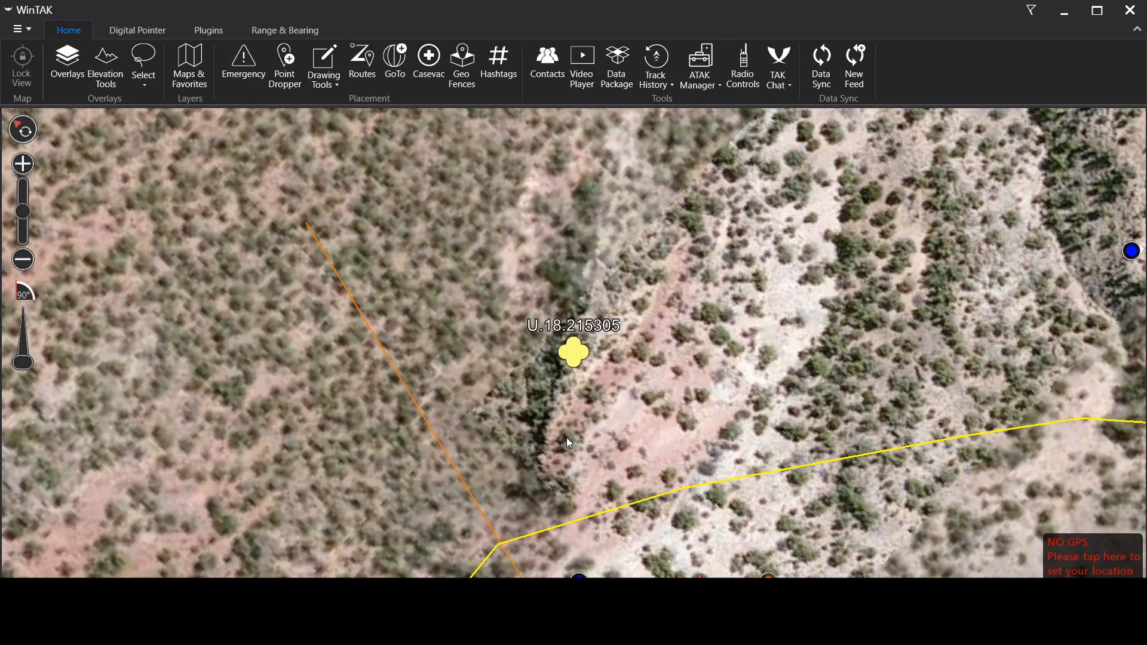
# Rename the yellow unknown marker near the orange phase line as GAME CAMERA and close its details
pyautogui.click(575, 354)
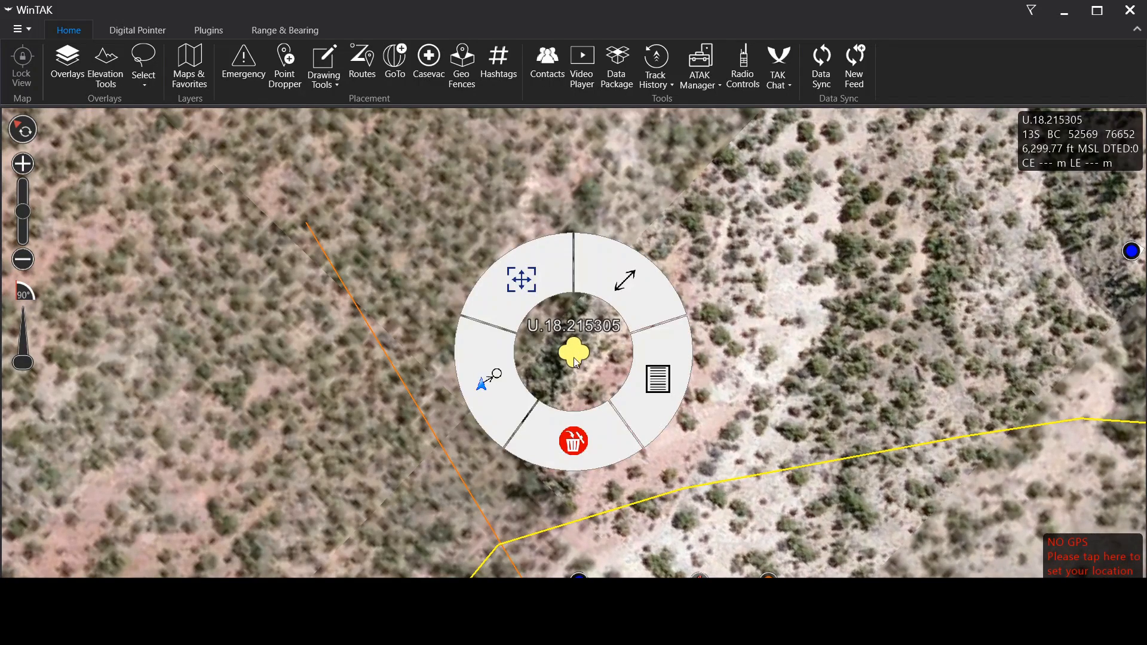
pyautogui.click(660, 373)
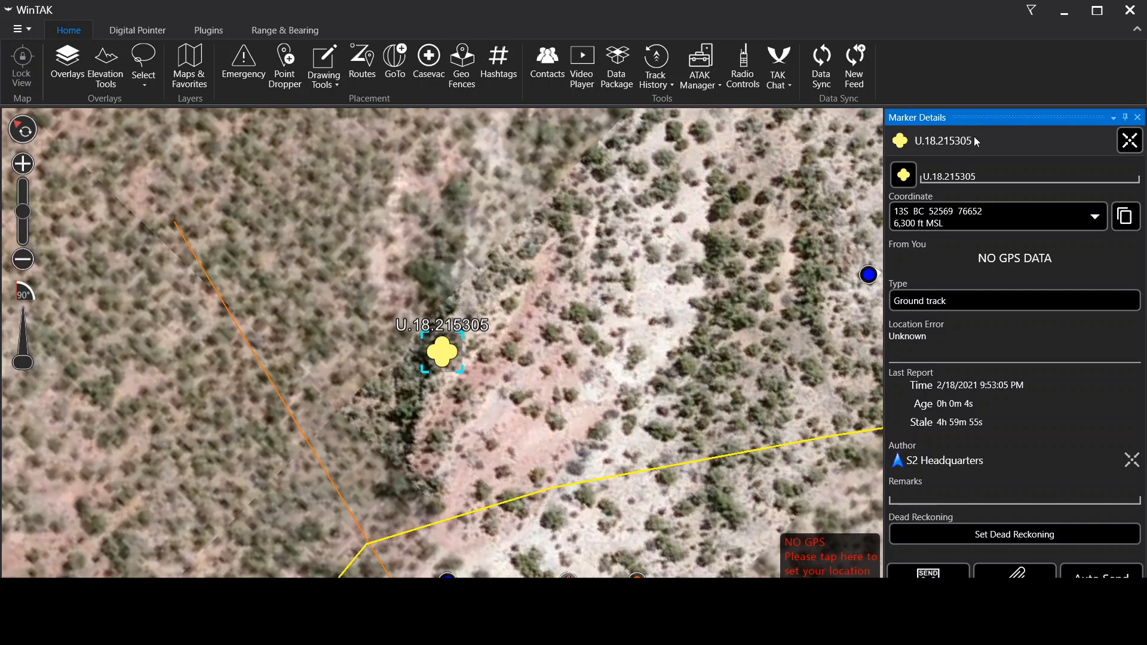
pyautogui.click(937, 179)
pyautogui.doubleClick(937, 179)
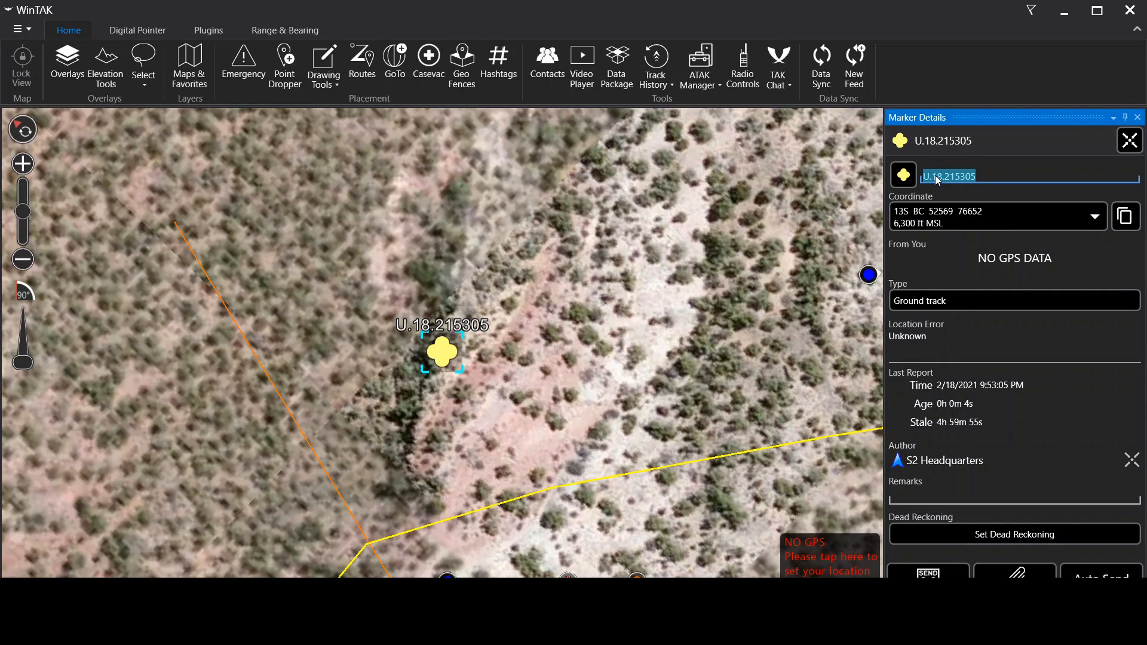
pyautogui.write('GAME CMER')
pyautogui.press('BackSpace')
pyautogui.press('BackSpace')
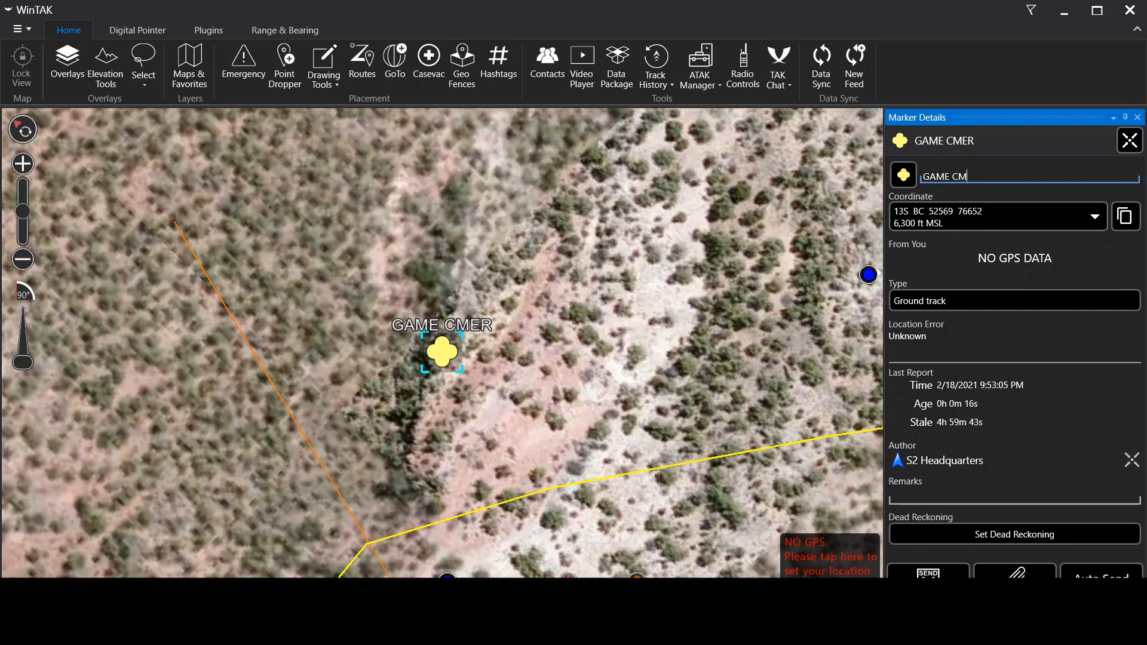
pyautogui.press('BackSpace')
pyautogui.write('AMERA')
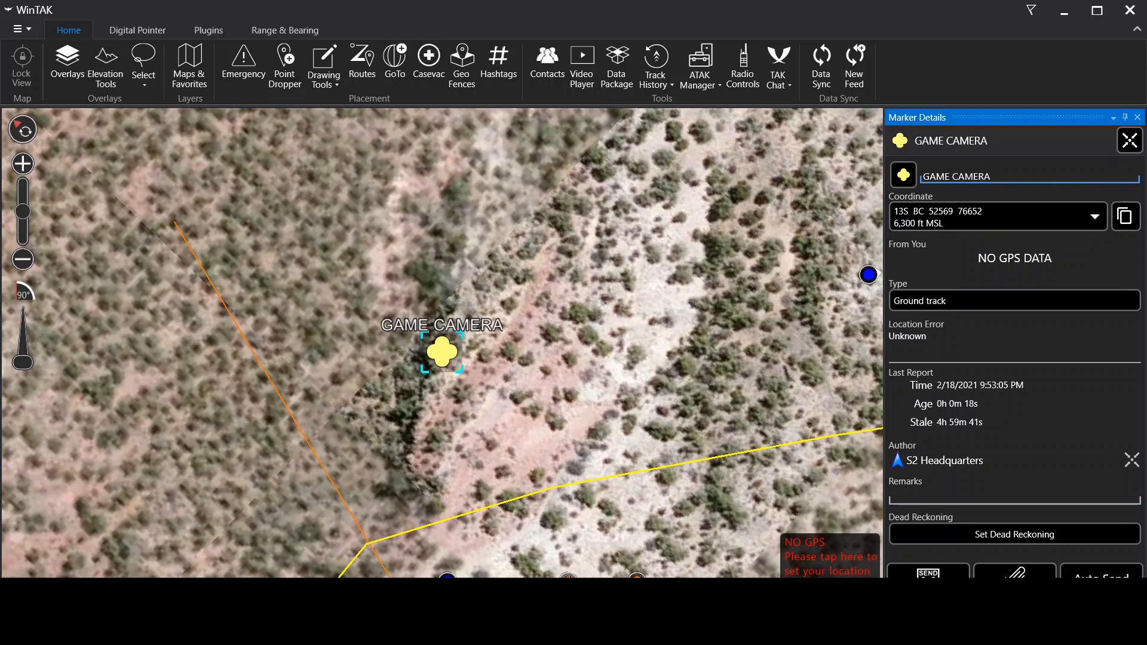
pyautogui.click(1137, 117)
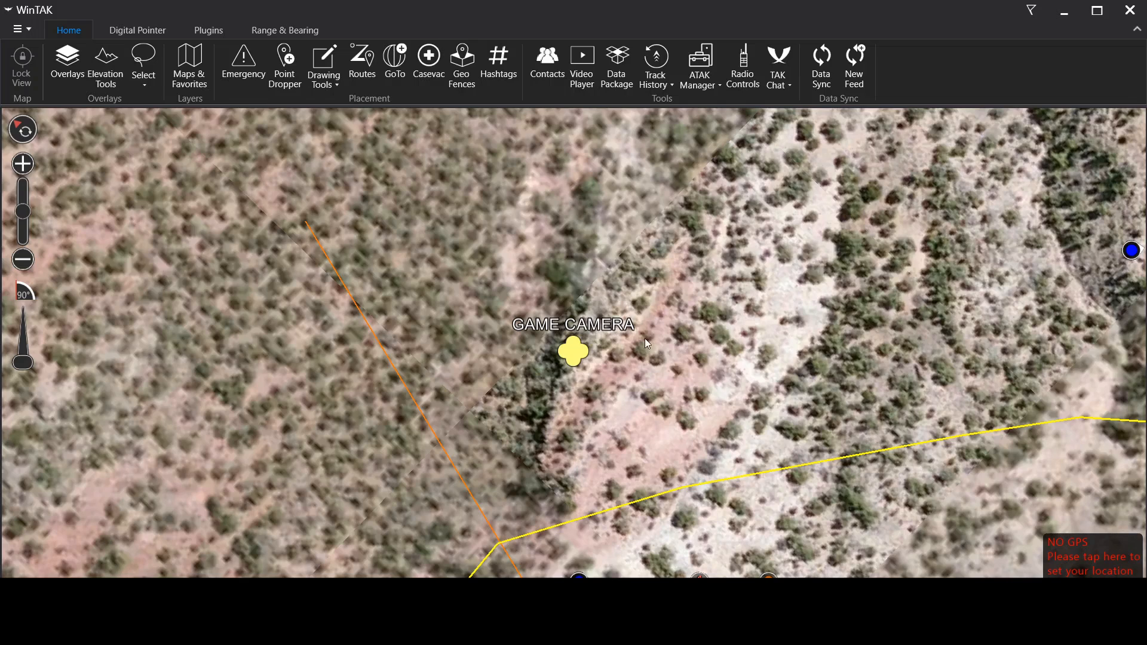
# Examine the yellow route from GAME CAMERA past the orange and magenta phase lines toward Possible LP/OP Site
pyautogui.moveTo(622, 528); pyautogui.dragTo(585, 407)
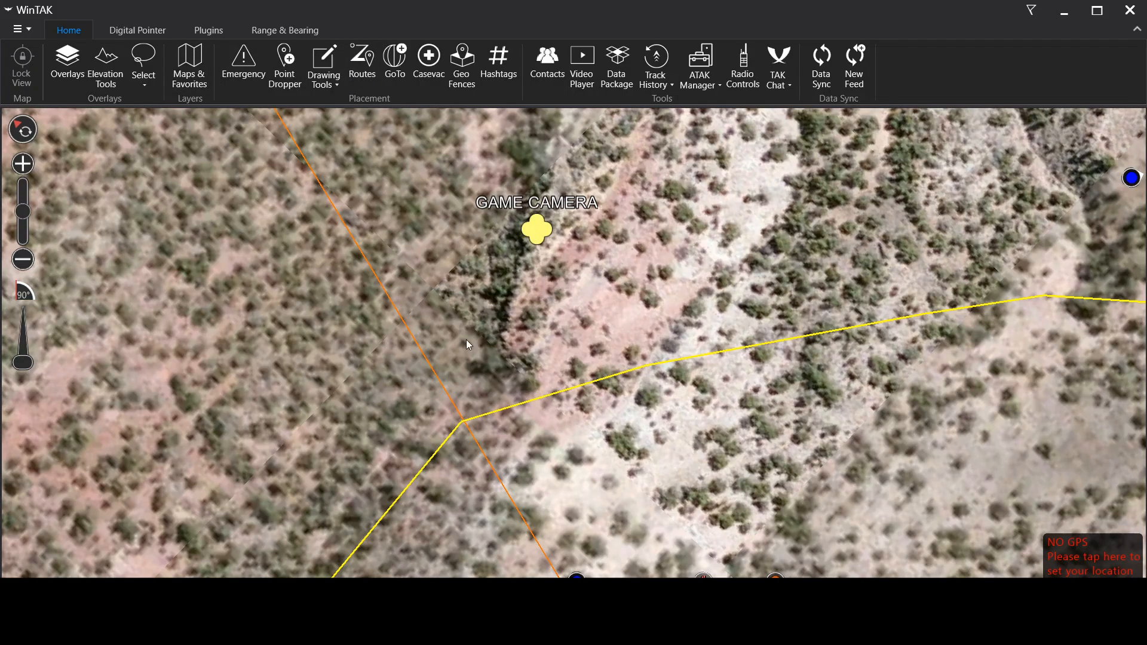
pyautogui.moveTo(478, 345); pyautogui.dragTo(518, 316)
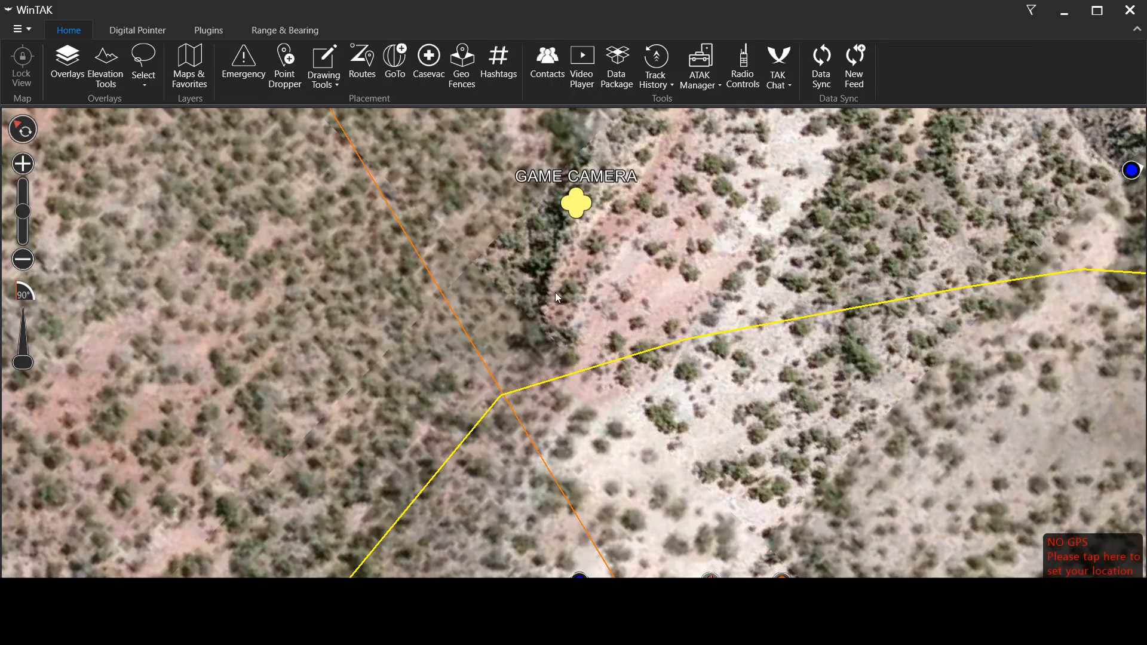
pyautogui.moveTo(559, 297)
pyautogui.mouseDown()
pyautogui.moveTo(557, 280)
pyautogui.moveTo(563, 298)
pyautogui.mouseUp()
pyautogui.scroll(-5, 525, 264)
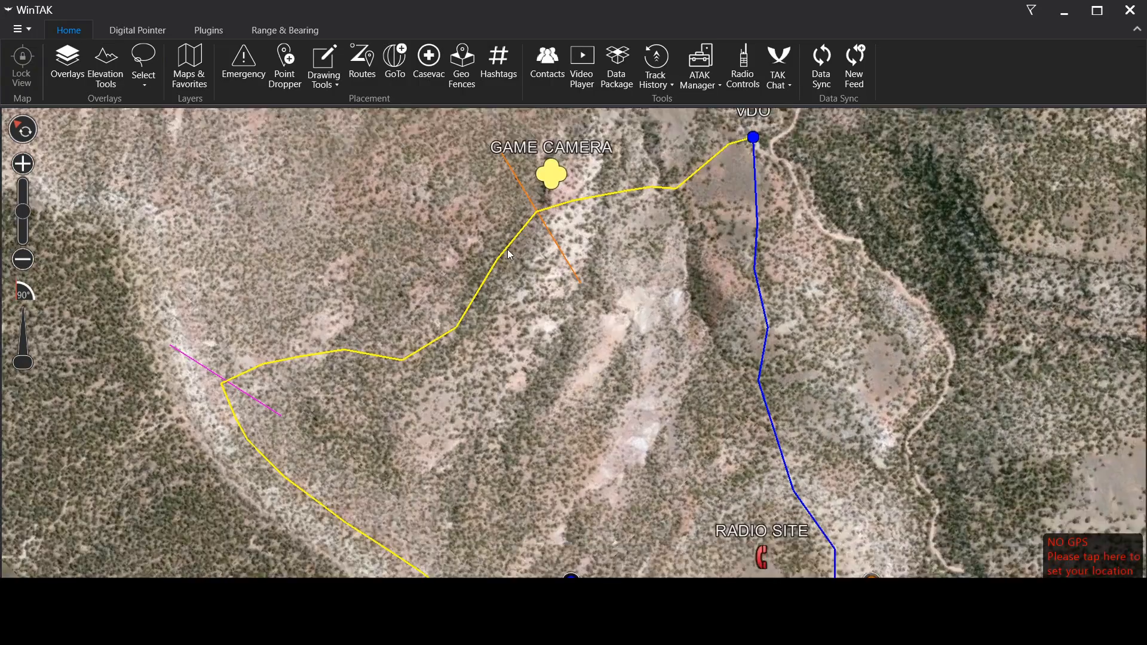
pyautogui.moveTo(509, 255); pyautogui.dragTo(534, 215)
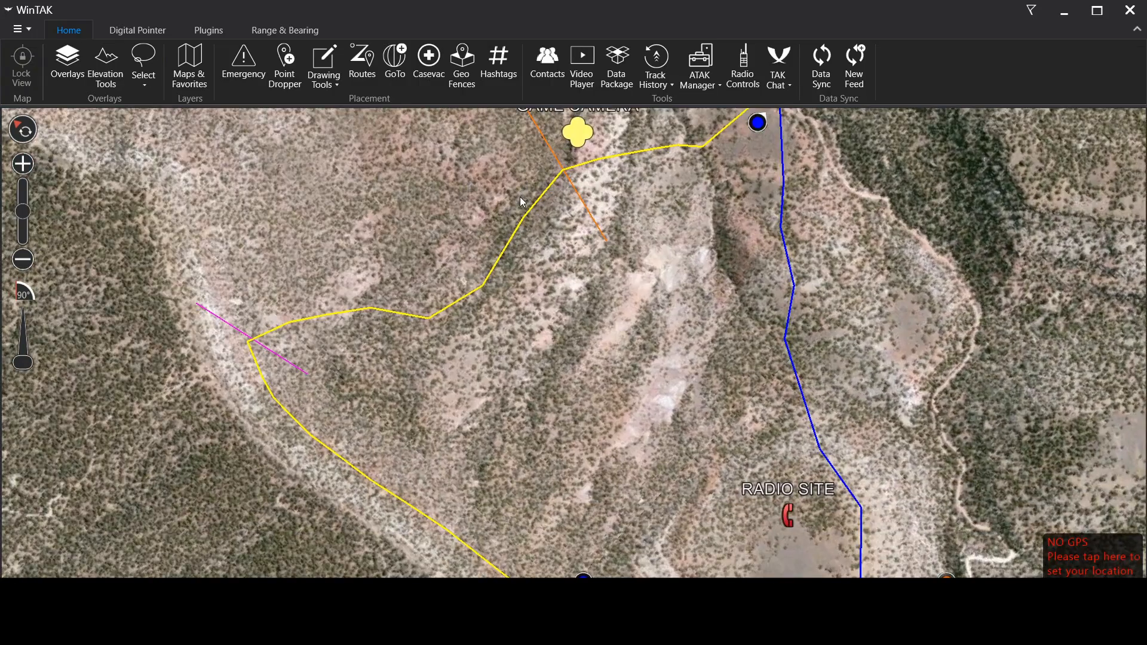
pyautogui.moveTo(409, 297); pyautogui.dragTo(472, 256)
pyautogui.moveTo(403, 296); pyautogui.dragTo(393, 253)
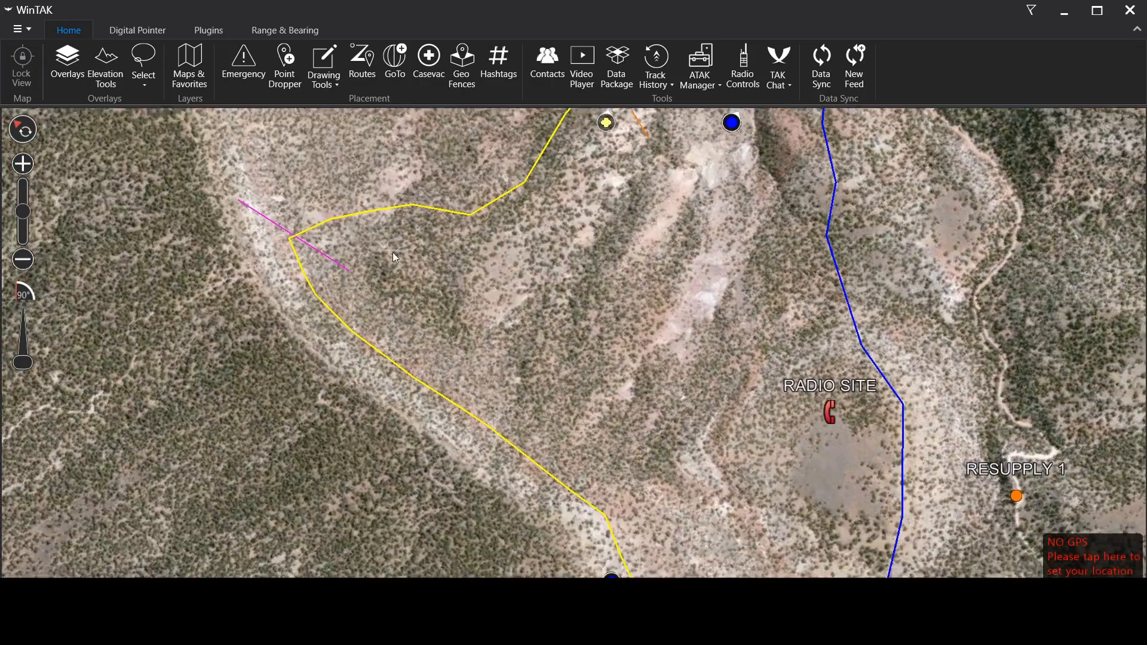
pyautogui.scroll(-5, 476, 276)
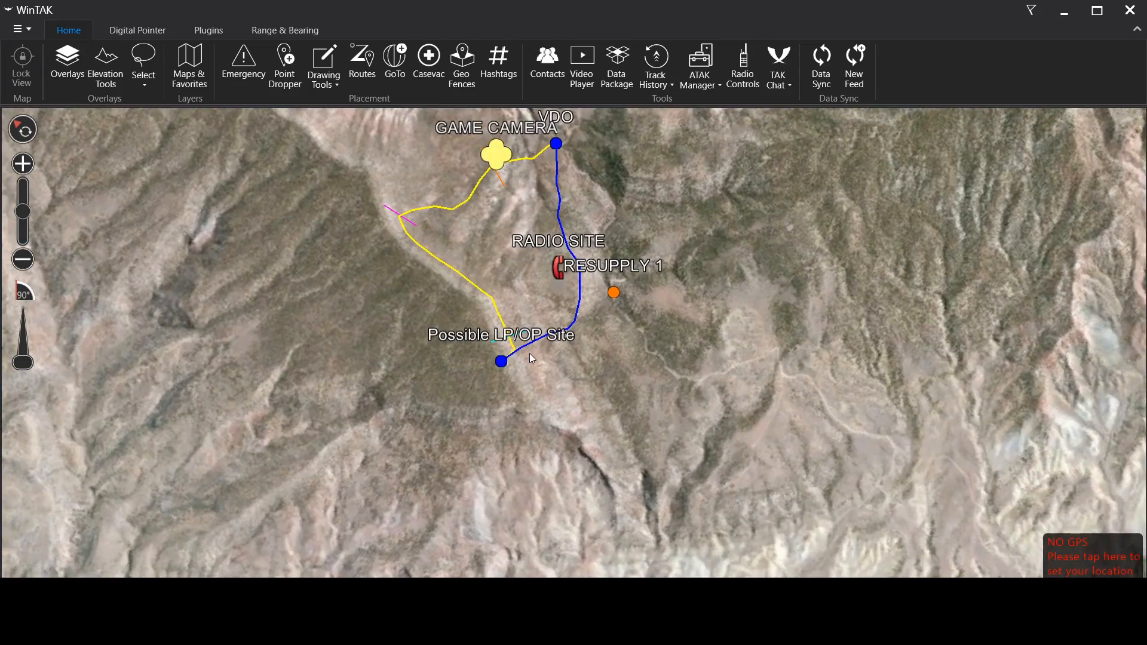
# Move the Possible LP/OP Site marker from the end of the routes into the dense trees to the west
pyautogui.scroll(5, 530, 354)
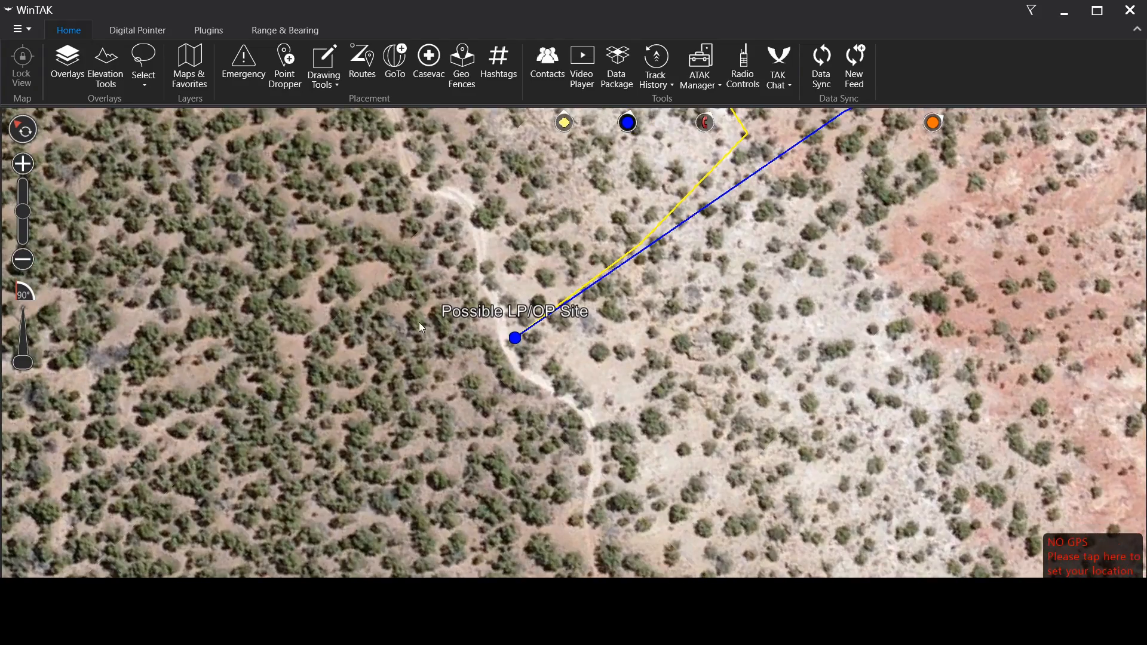
pyautogui.moveTo(476, 354); pyautogui.dragTo(564, 279)
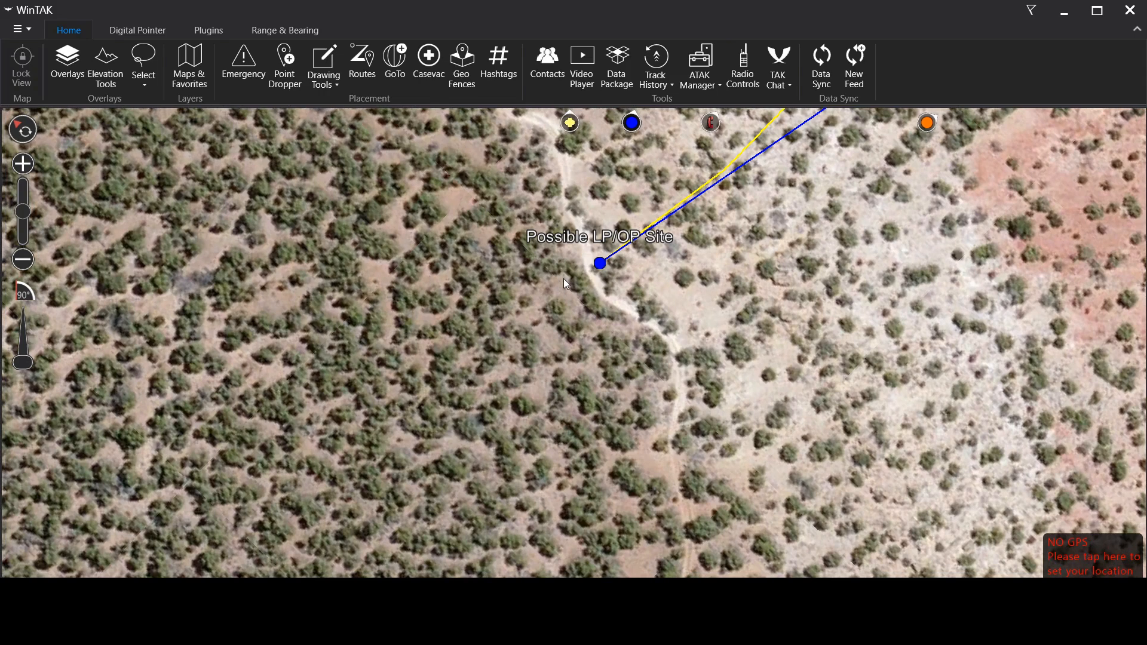
pyautogui.click(601, 264)
pyautogui.click(533, 251)
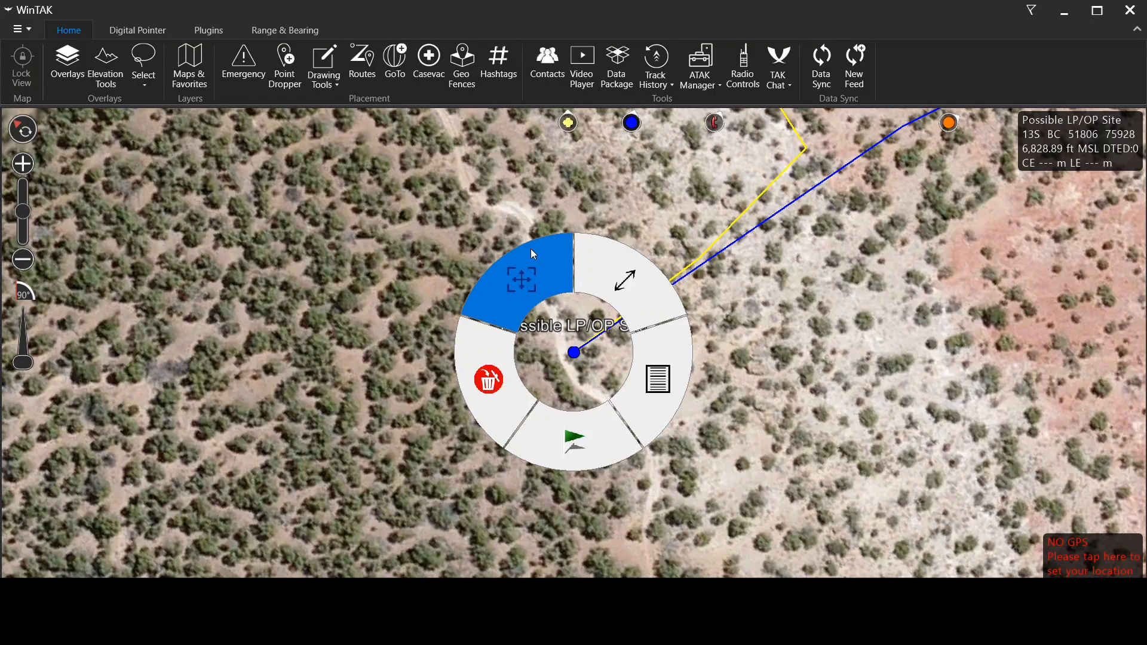
pyautogui.click(515, 282)
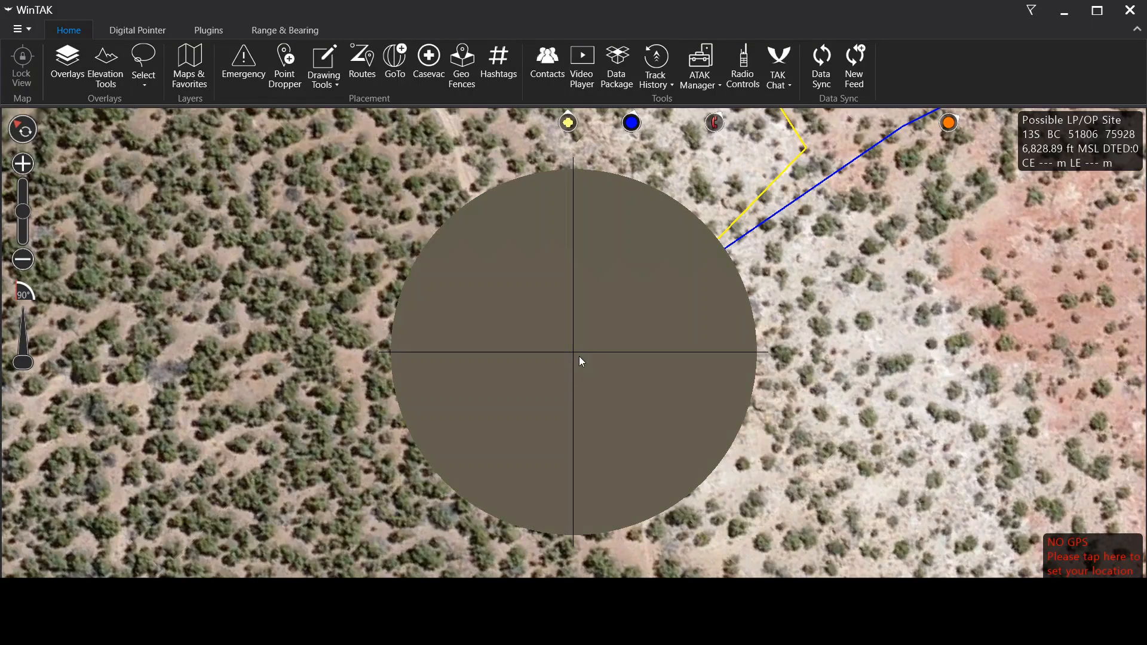
pyautogui.moveTo(309, 492); pyautogui.dragTo(623, 397)
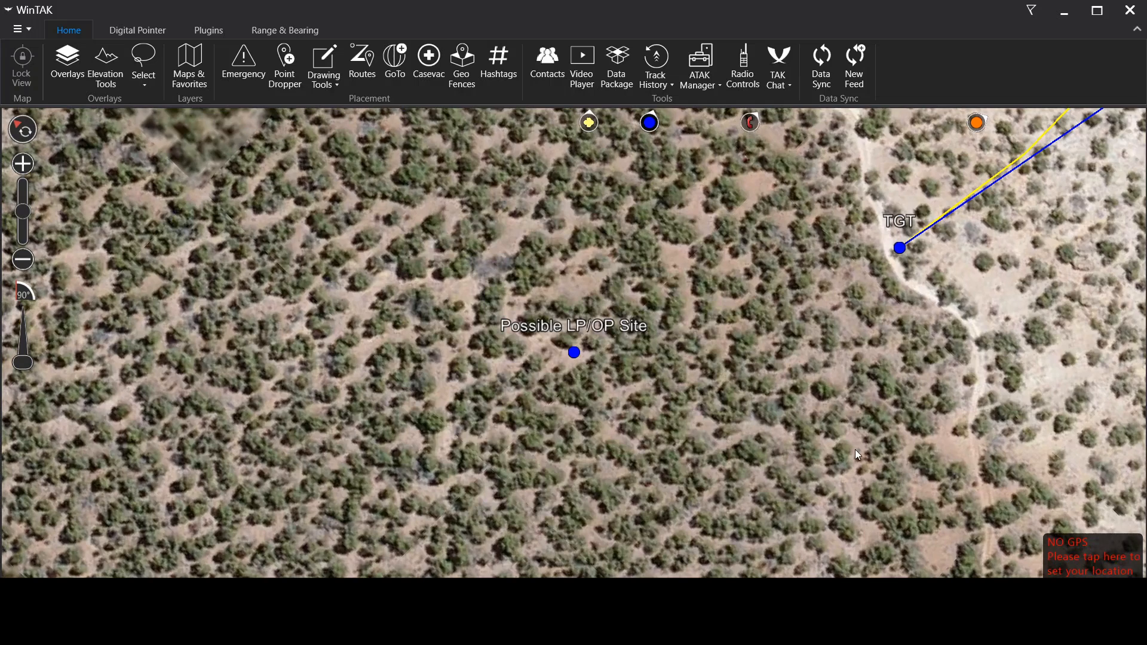
# Shift the Possible LP/OP Site marker slightly east toward TGT, and check the tree cover around it
pyautogui.click(574, 354)
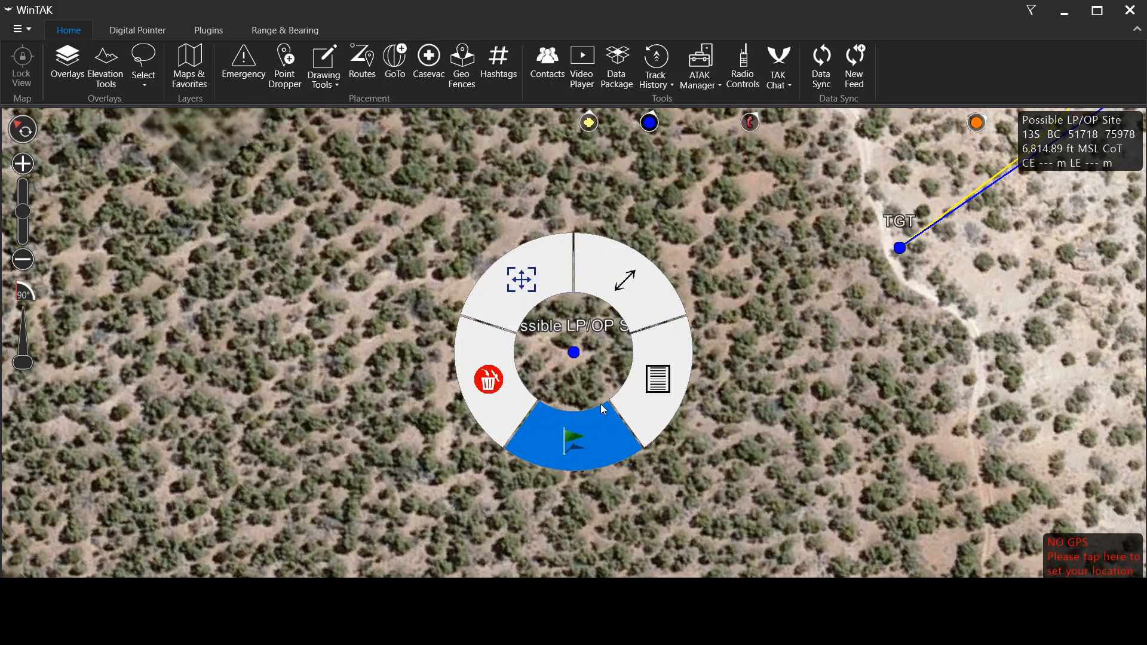
pyautogui.click(520, 282)
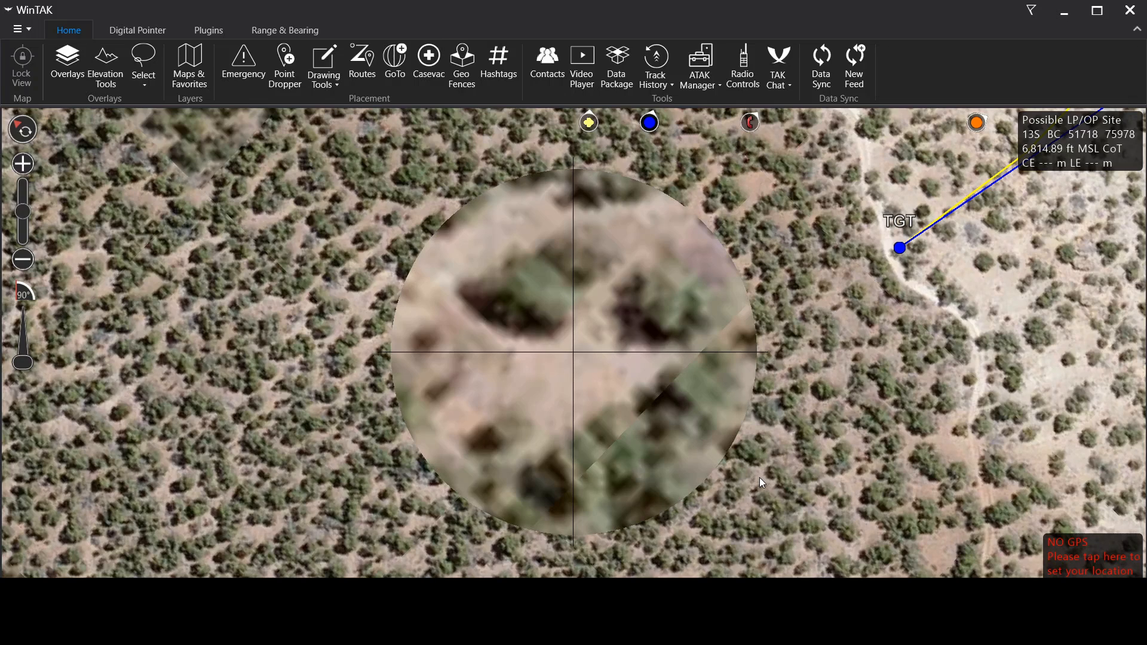
pyautogui.moveTo(728, 489)
pyautogui.mouseDown()
pyautogui.moveTo(768, 479)
pyautogui.moveTo(780, 429)
pyautogui.moveTo(735, 420)
pyautogui.moveTo(709, 451)
pyautogui.moveTo(717, 467)
pyautogui.moveTo(680, 481)
pyautogui.moveTo(680, 495)
pyautogui.mouseUp()
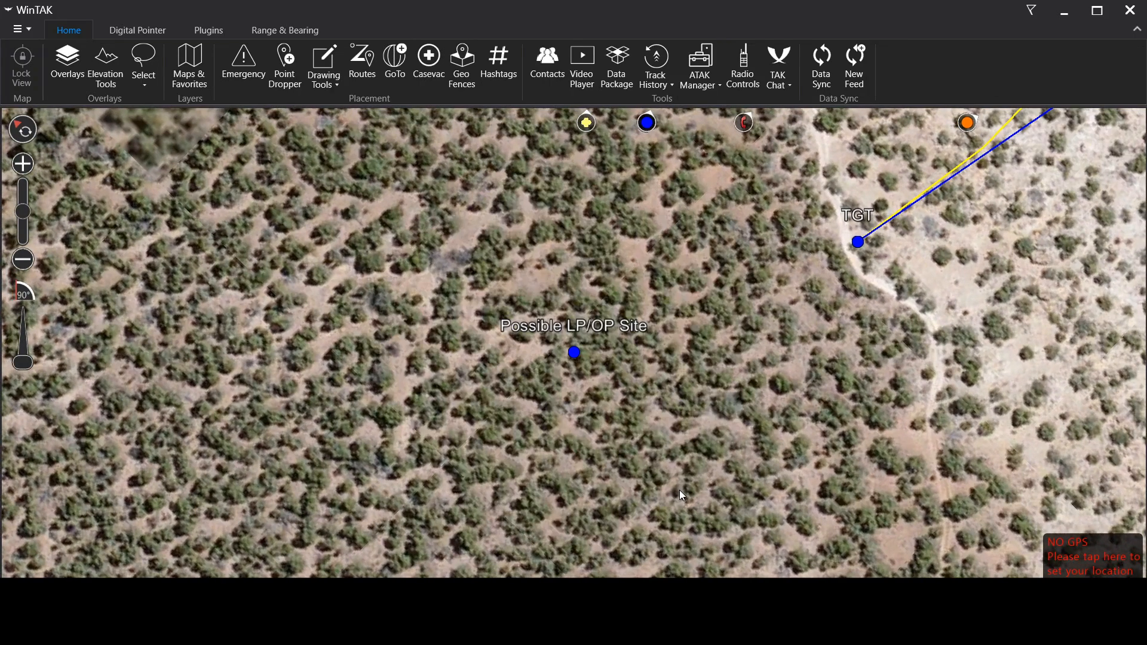
pyautogui.scroll(2, 591, 367)
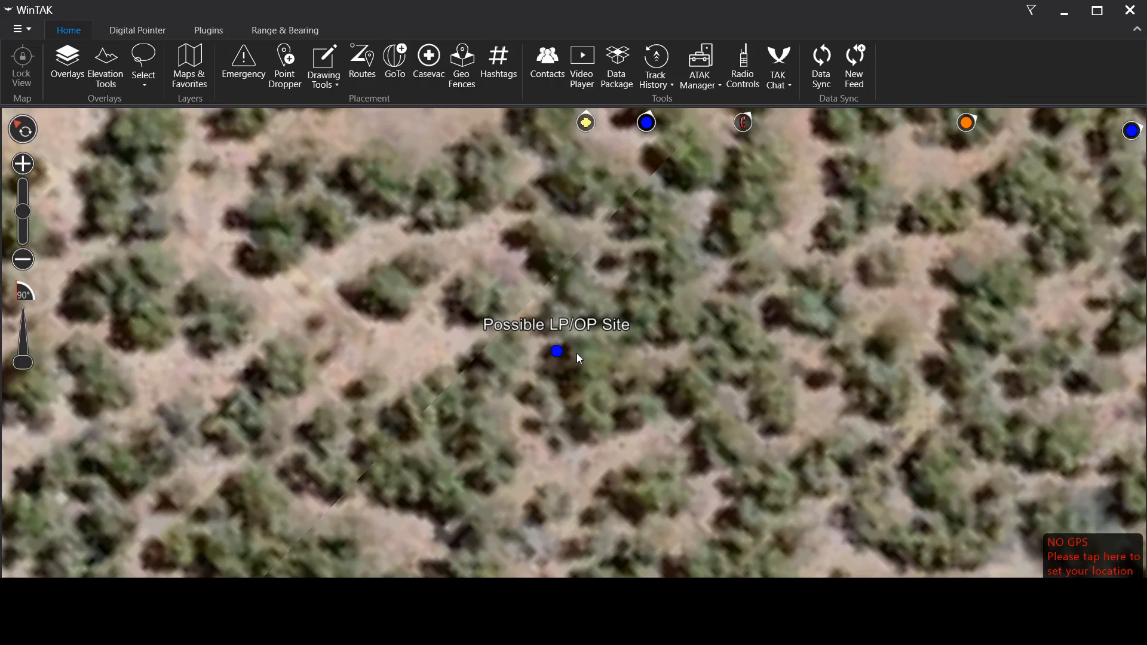
pyautogui.scroll(-4, 582, 356)
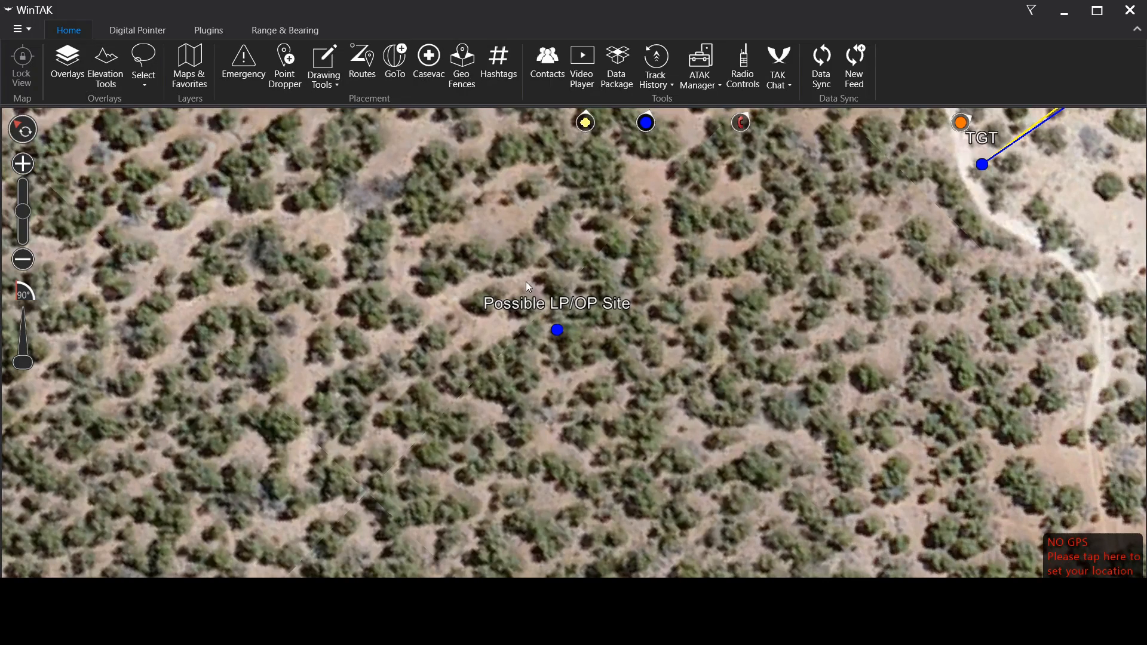
pyautogui.scroll(2, 548, 328)
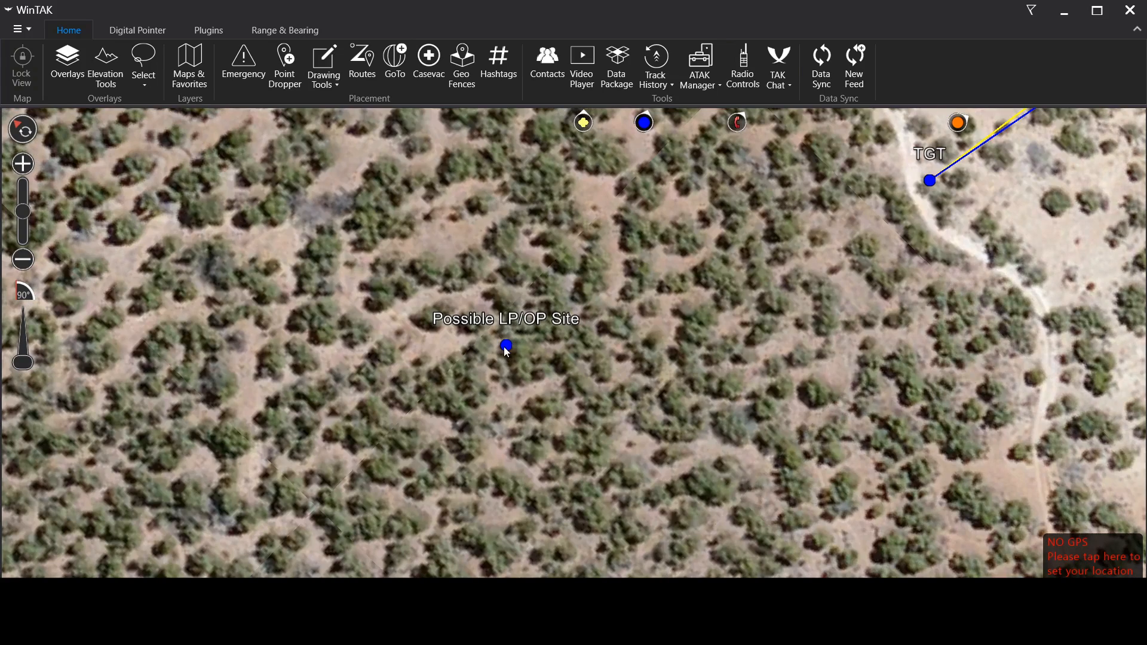
# Locate the Target Airport marker in the farmland southwest of Possible LP/OP Site
pyautogui.scroll(-5, 578, 335)
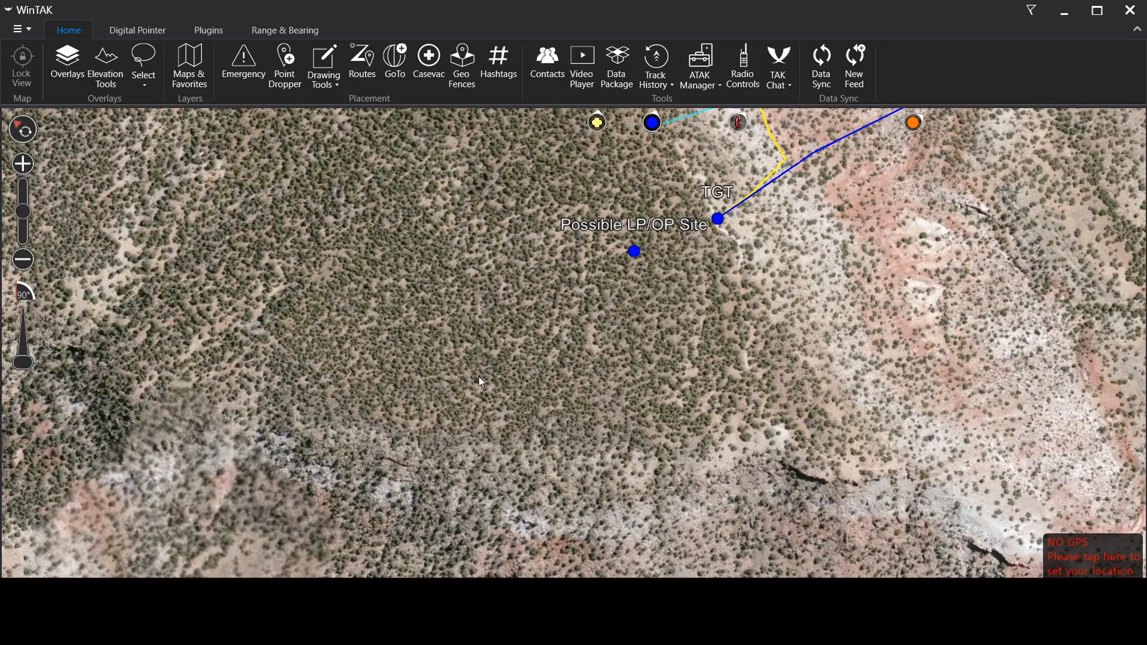
pyautogui.moveTo(509, 377); pyautogui.dragTo(616, 286)
pyautogui.scroll(-6, 529, 339)
pyautogui.moveTo(467, 412); pyautogui.dragTo(591, 238)
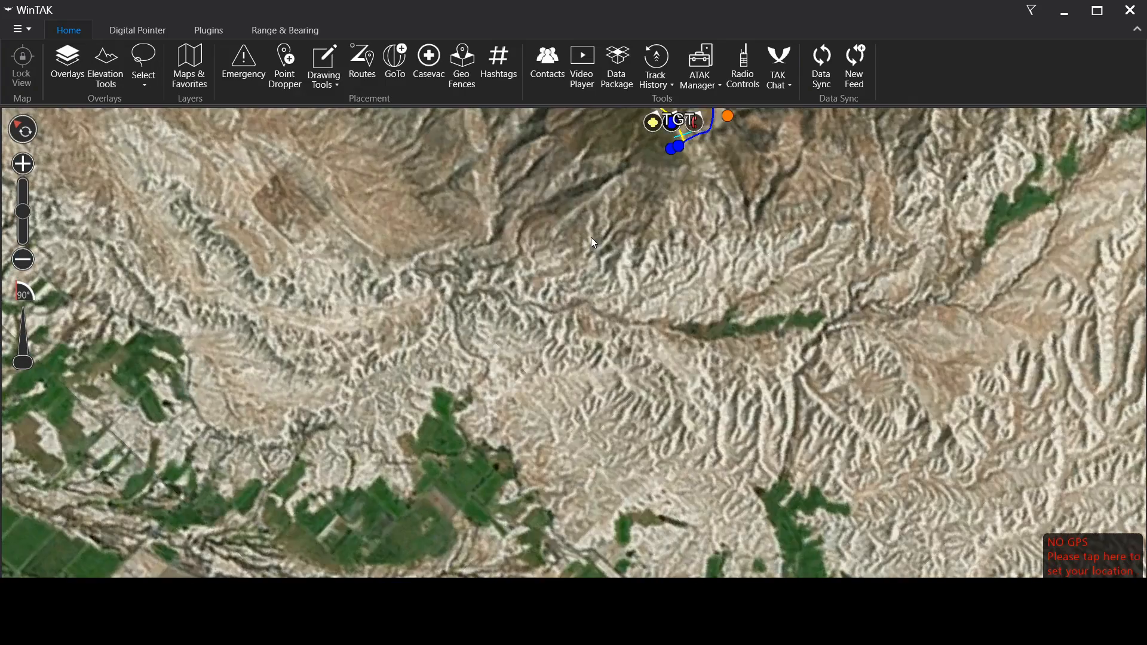
pyautogui.moveTo(421, 414); pyautogui.dragTo(547, 235)
pyautogui.moveTo(460, 359); pyautogui.dragTo(523, 239)
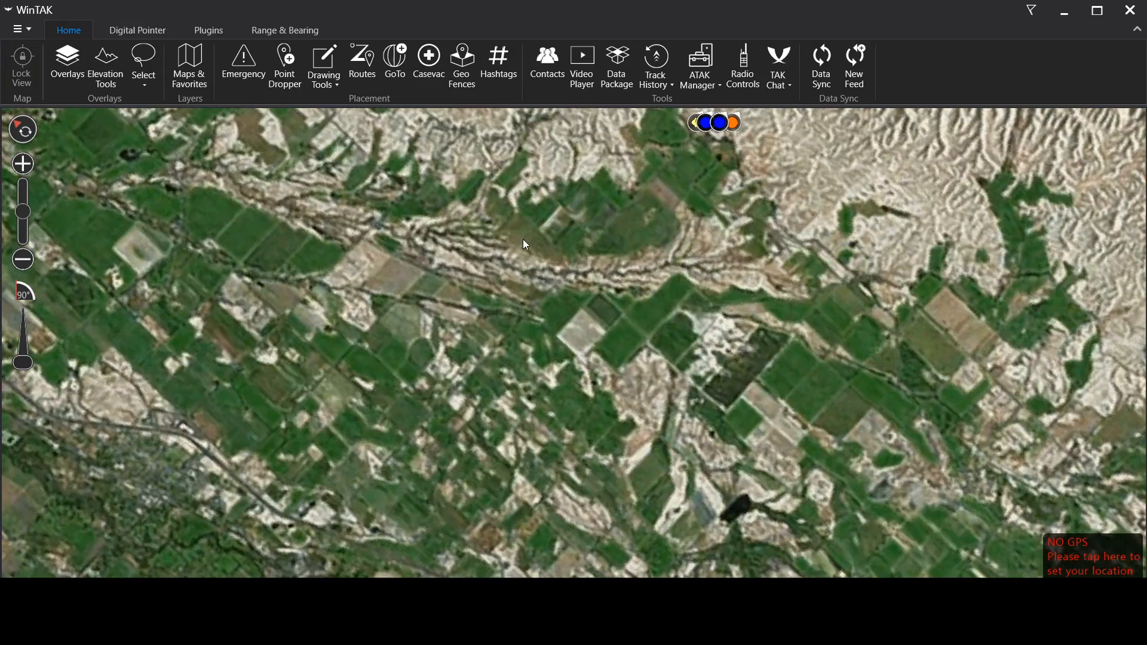
pyautogui.scroll(-5, 489, 287)
pyautogui.moveTo(439, 372); pyautogui.dragTo(314, 307)
pyautogui.scroll(5, 510, 269)
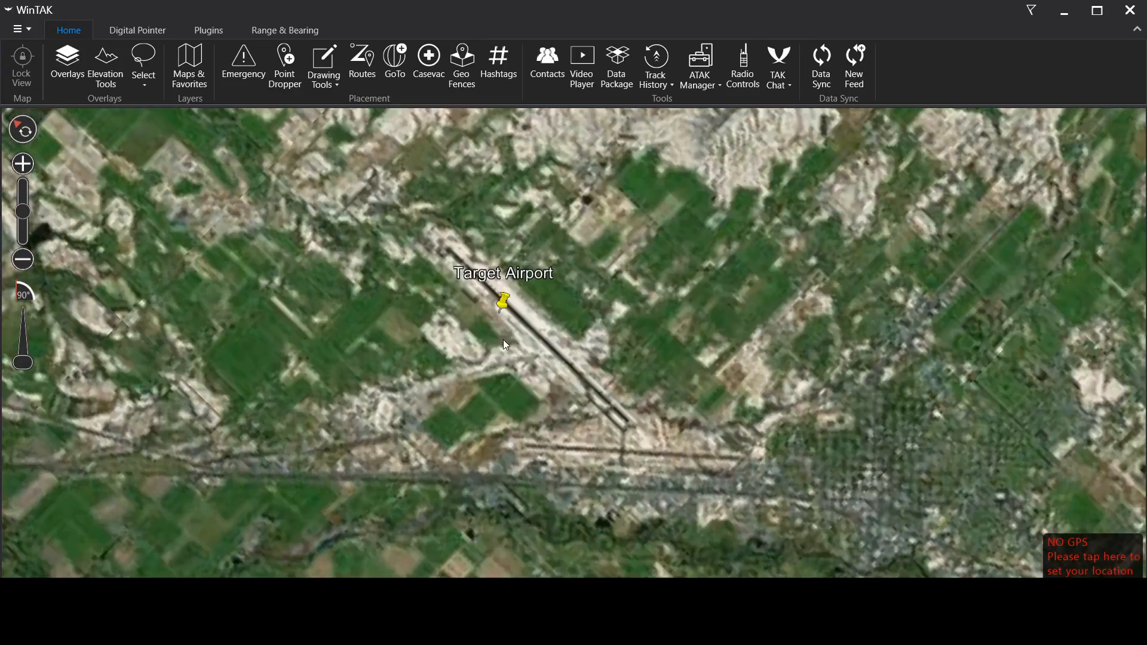
# Inspect the row of small aircraft parked on the southern apron of Target Airport
pyautogui.scroll(4, 503, 339)
pyautogui.moveTo(563, 366); pyautogui.dragTo(497, 317)
pyautogui.moveTo(562, 436); pyautogui.dragTo(436, 227)
pyautogui.moveTo(478, 363); pyautogui.dragTo(410, 221)
pyautogui.moveTo(799, 426); pyautogui.dragTo(517, 322)
pyautogui.scroll(3, 610, 314)
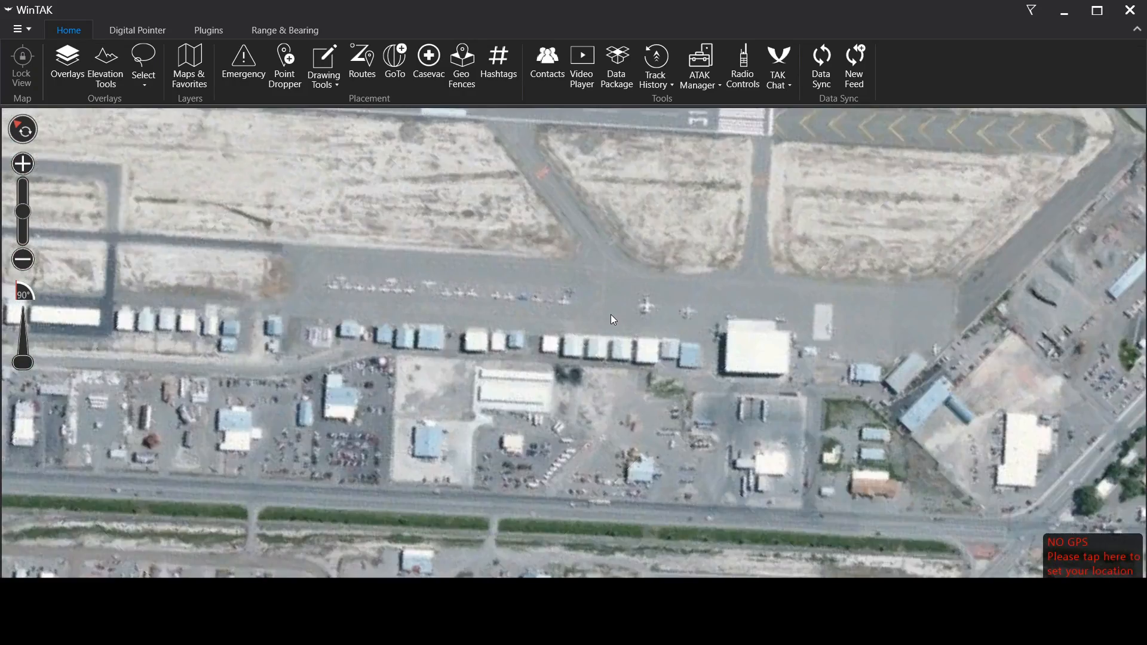
pyautogui.scroll(2, 514, 280)
pyautogui.scroll(1, 518, 287)
pyautogui.moveTo(417, 288); pyautogui.dragTo(513, 281)
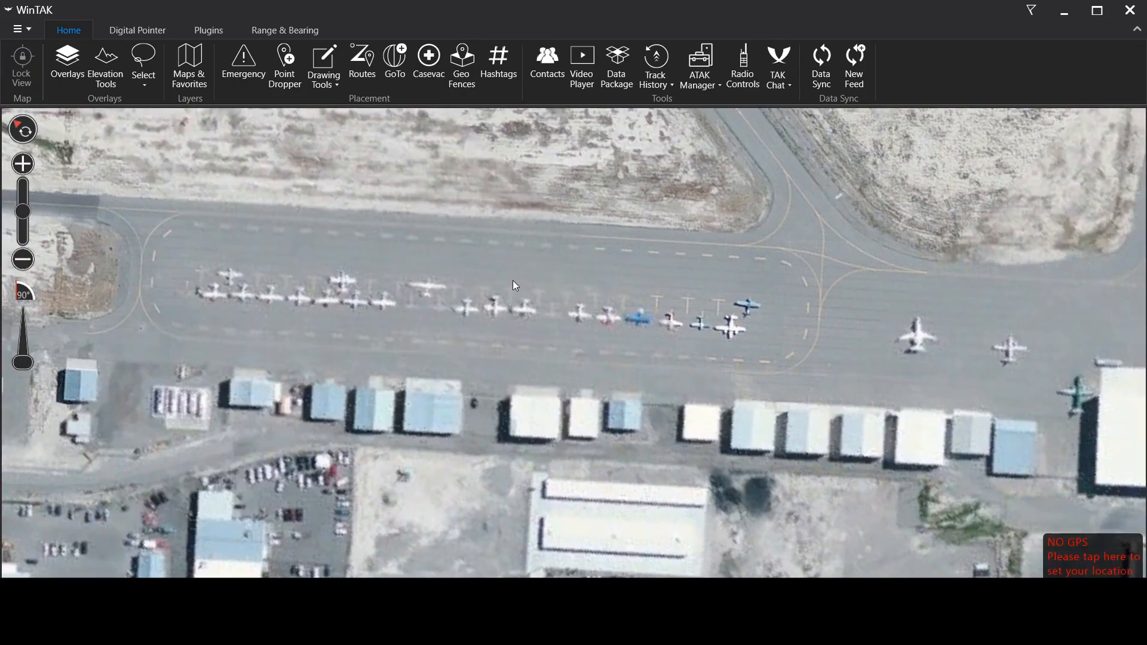
pyautogui.scroll(4, 285, 285)
pyautogui.moveTo(358, 304); pyautogui.dragTo(466, 296)
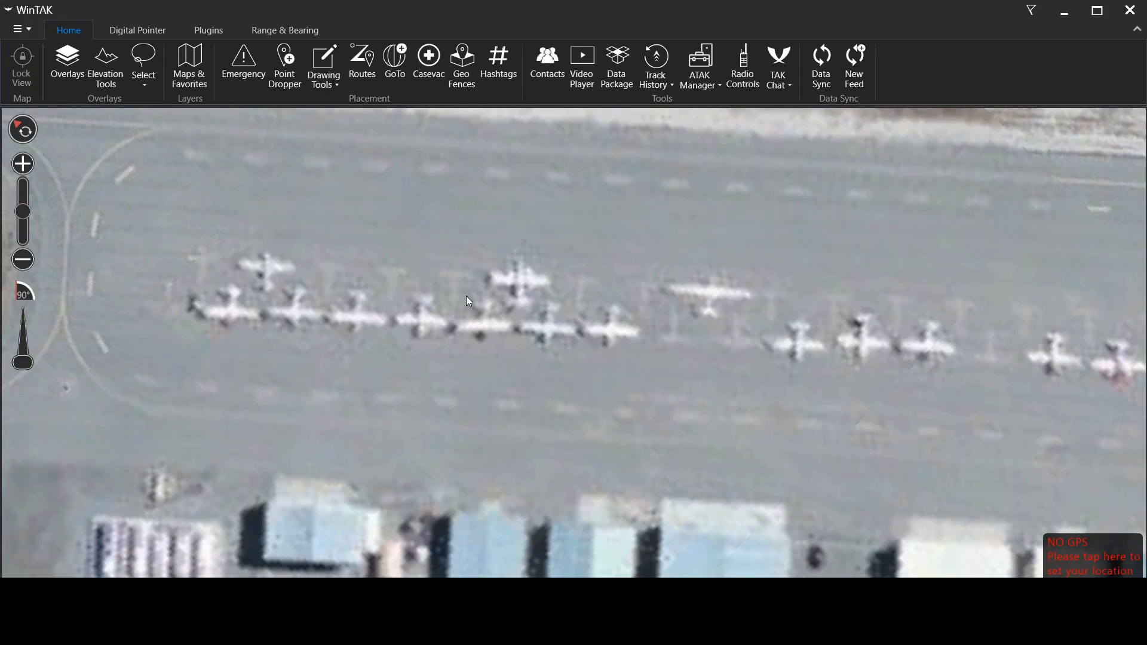
pyautogui.moveTo(688, 350); pyautogui.dragTo(299, 349)
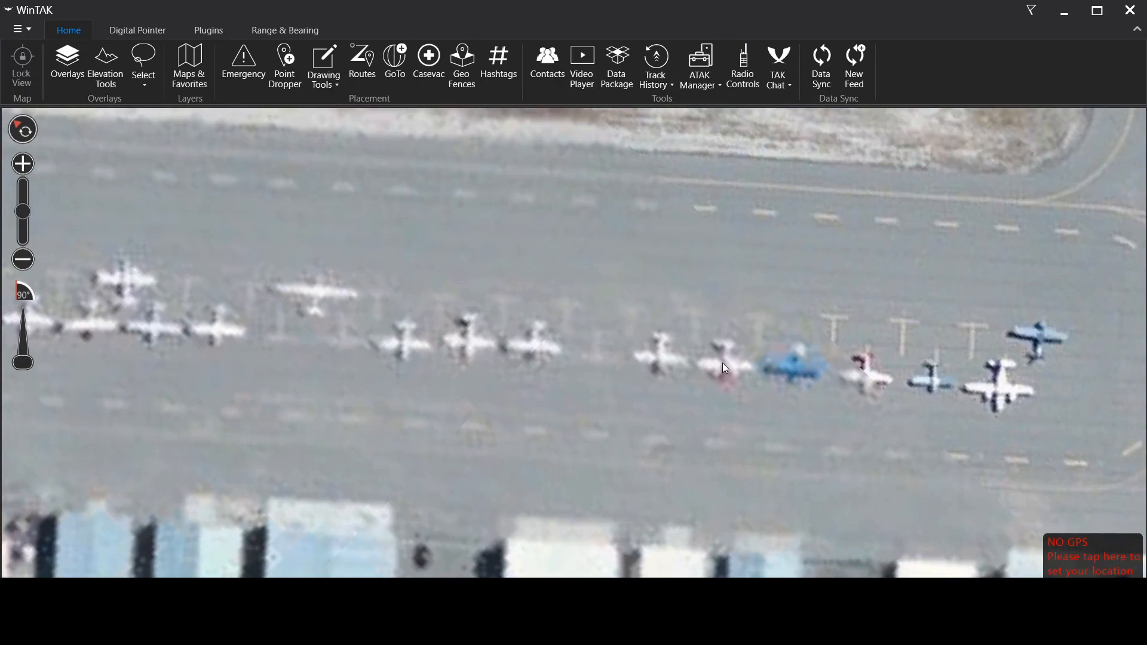
# Inspect the larger aircraft, the big hangar and the buildings at the eastern end of the airport apron
pyautogui.moveTo(804, 361); pyautogui.dragTo(529, 320)
pyautogui.moveTo(695, 329); pyautogui.dragTo(404, 295)
pyautogui.moveTo(550, 320); pyautogui.dragTo(470, 323)
pyautogui.scroll(-2, 472, 327)
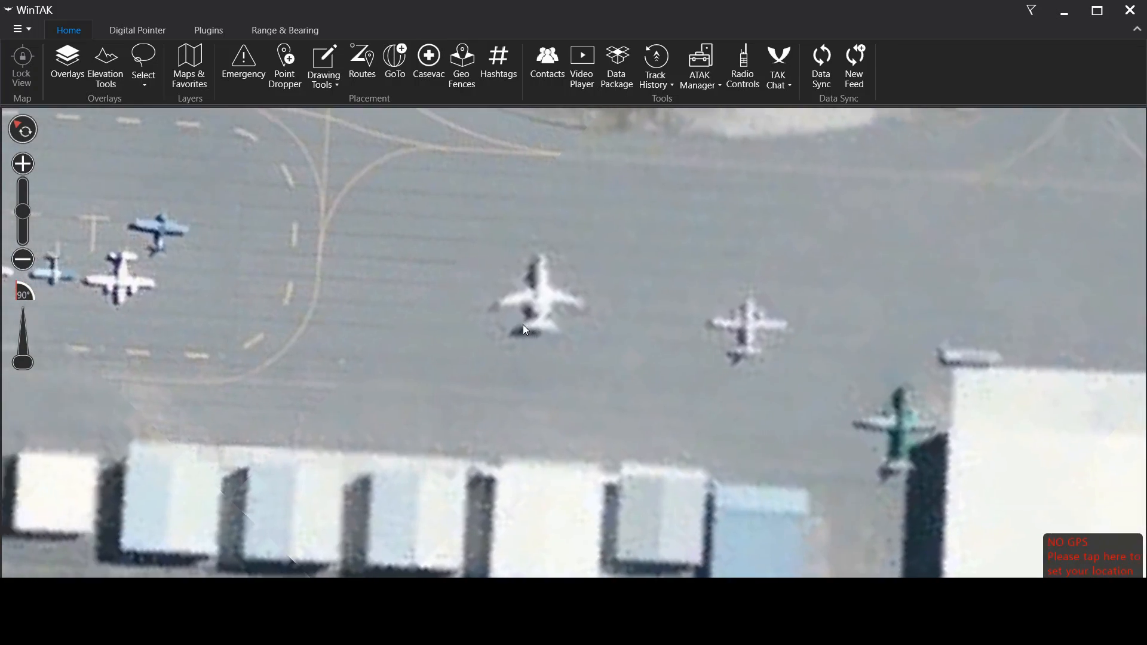
pyautogui.scroll(-3, 422, 328)
pyautogui.scroll(3, 687, 316)
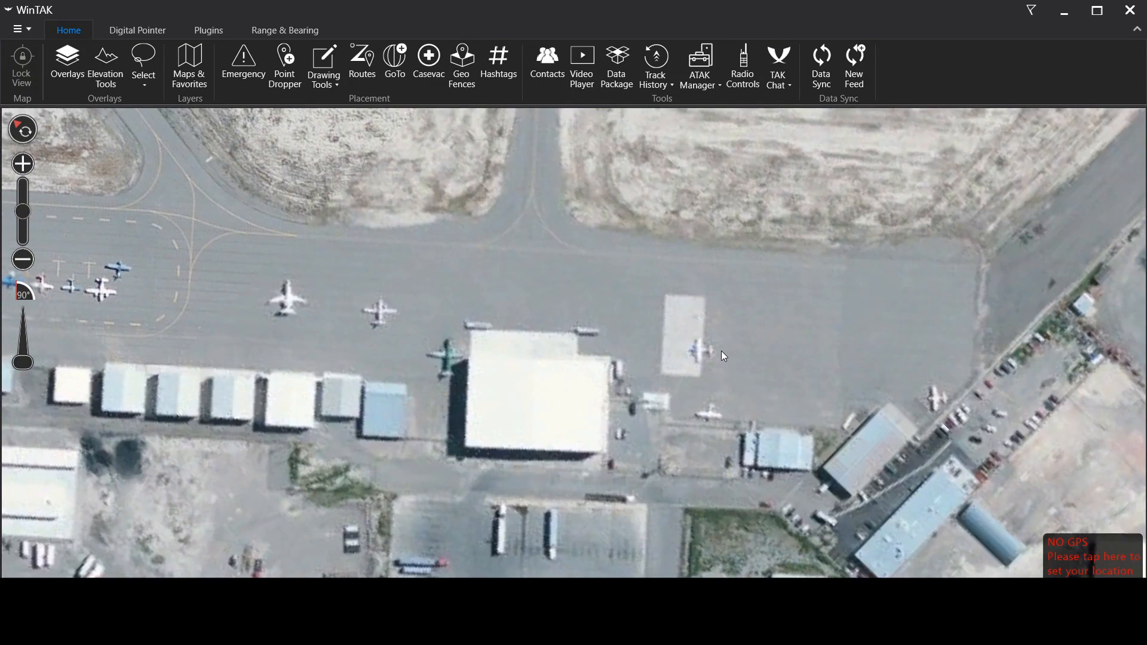
pyautogui.moveTo(650, 343); pyautogui.dragTo(475, 302)
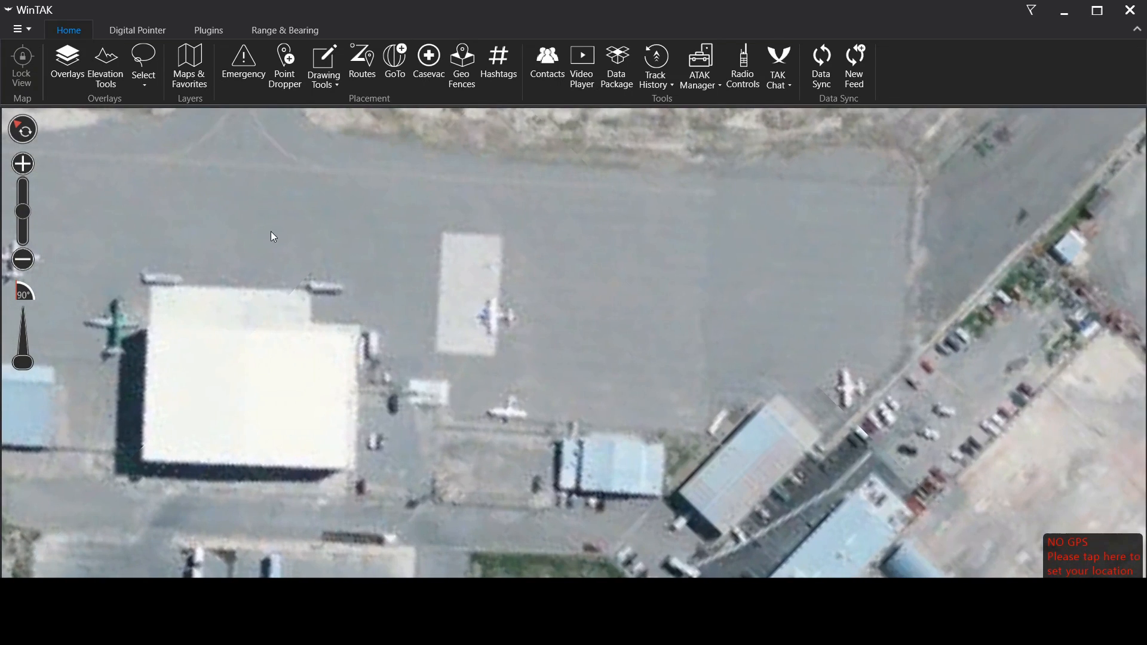
pyautogui.scroll(-3, 479, 270)
pyautogui.moveTo(544, 284); pyautogui.dragTo(427, 306)
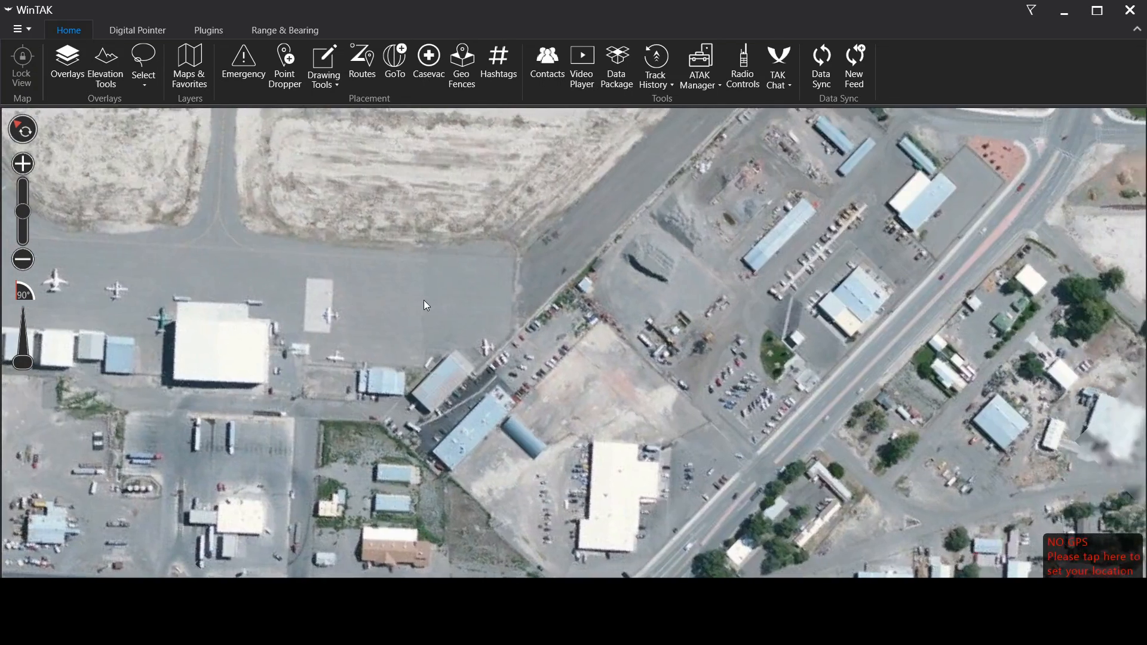
# Place a C-130 vehicle marker on the open apron at the eastern end of Target Airport
pyautogui.scroll(3, 493, 349)
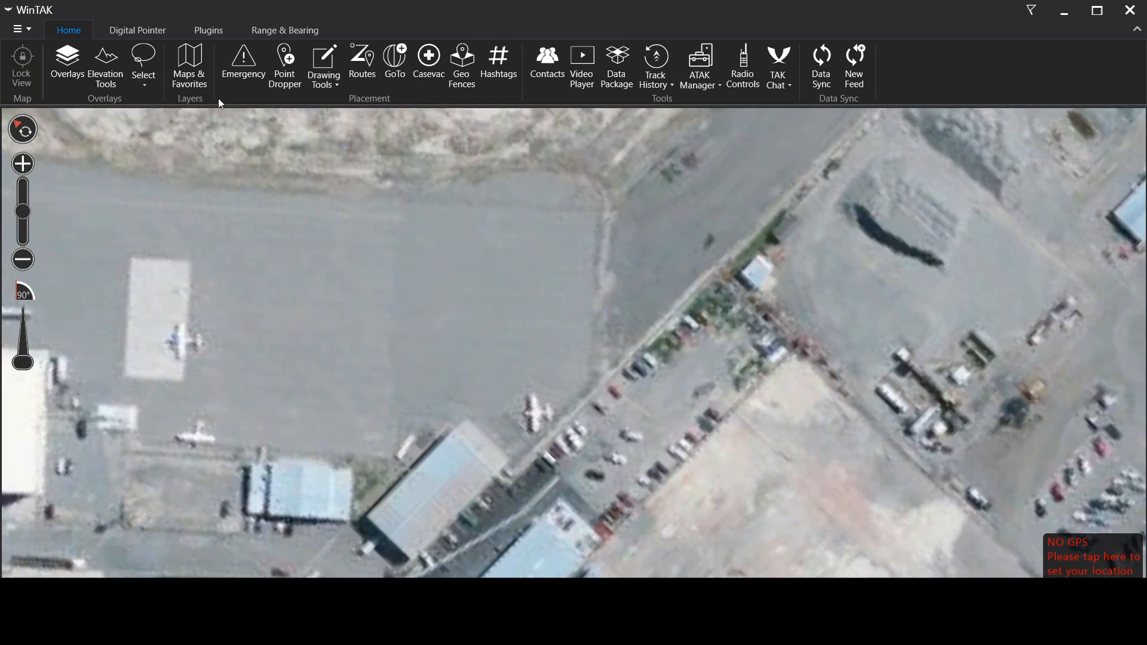
pyautogui.click(285, 66)
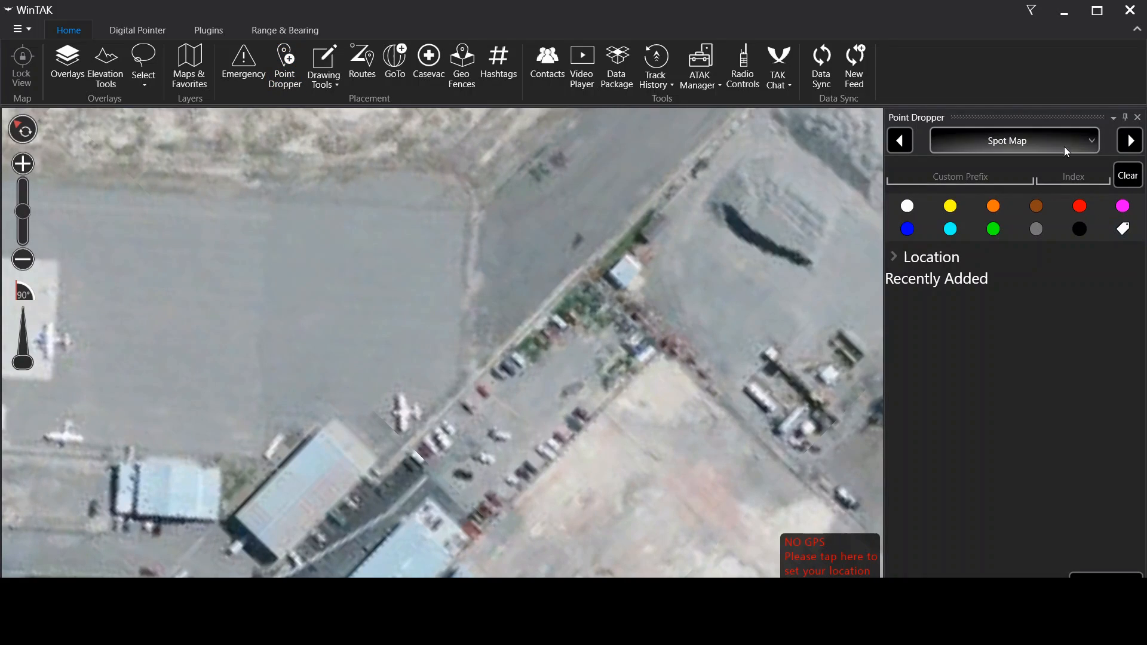
pyautogui.click(1029, 139)
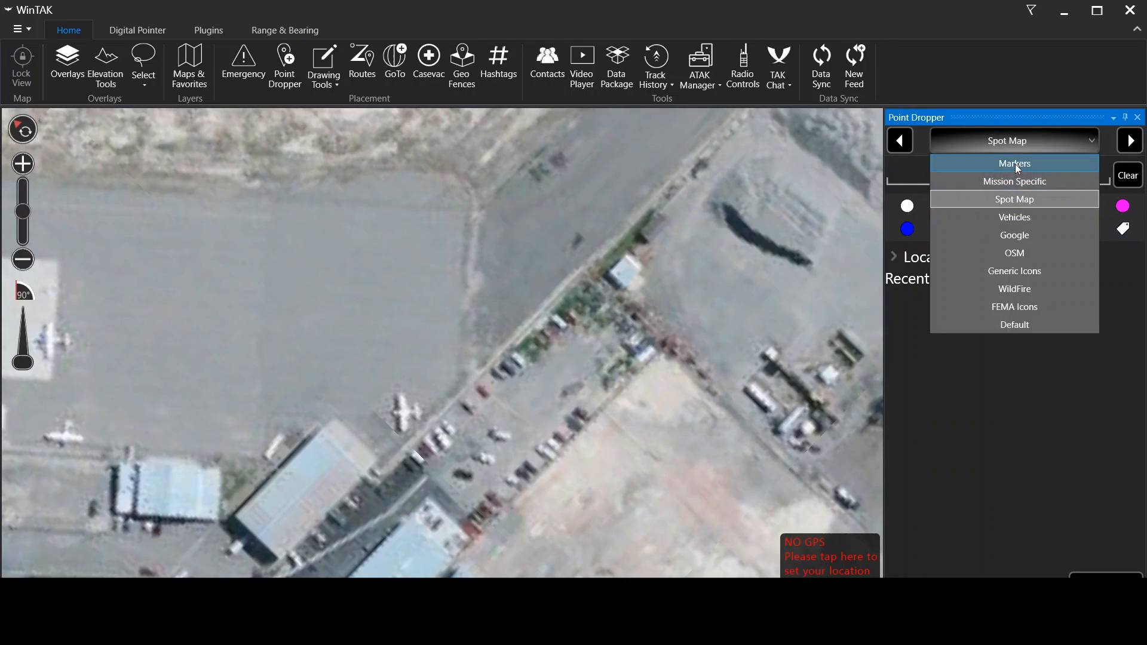
pyautogui.click(1017, 222)
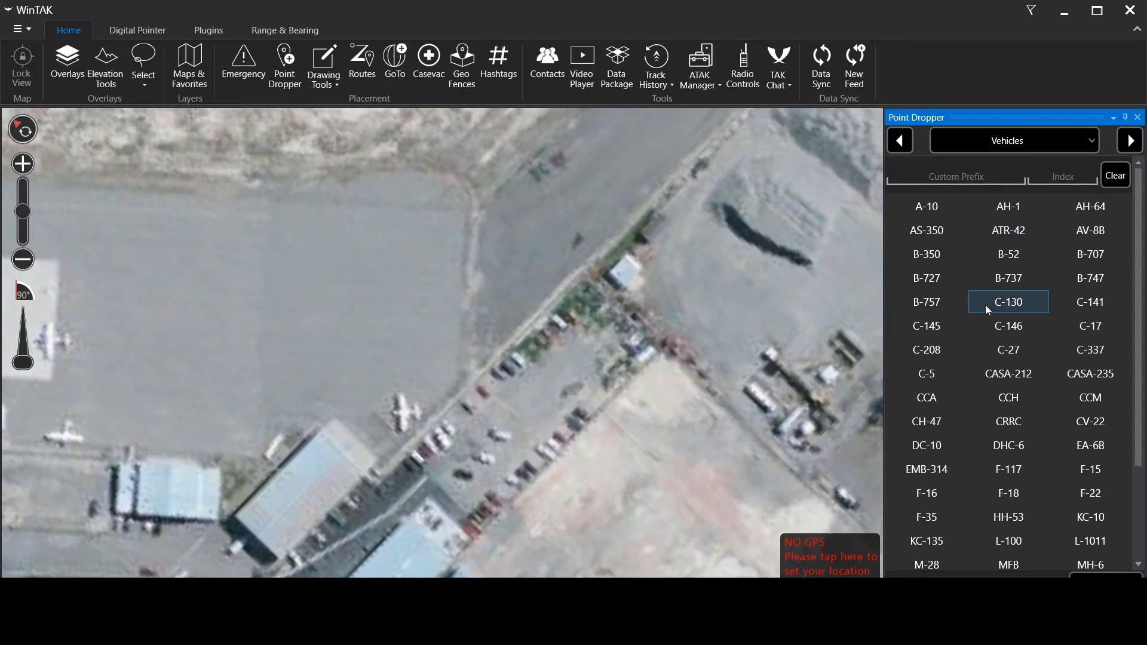
pyautogui.click(996, 305)
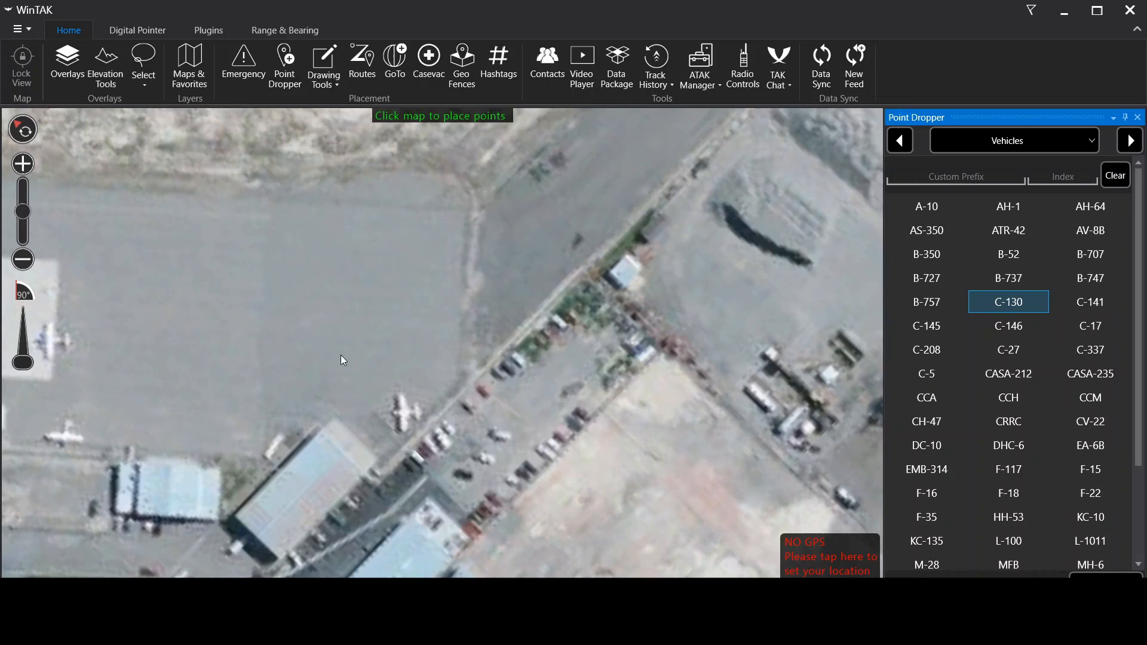
pyautogui.click(342, 321)
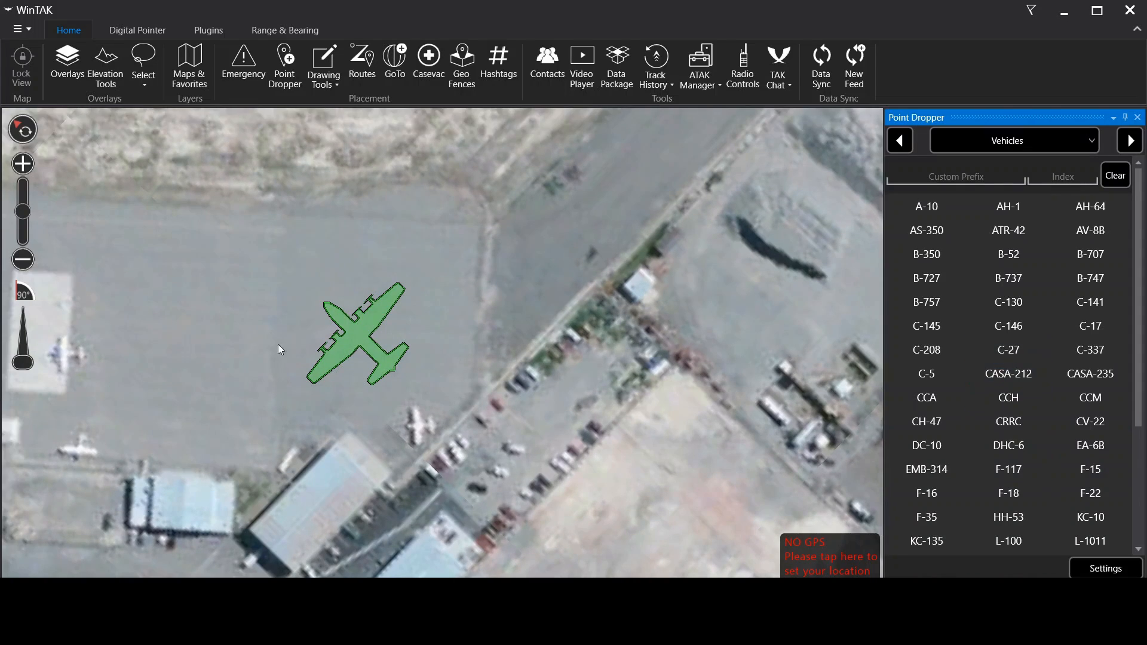
# Rotate the C-130 on the airport apron so its nose points due north
pyautogui.click(356, 336)
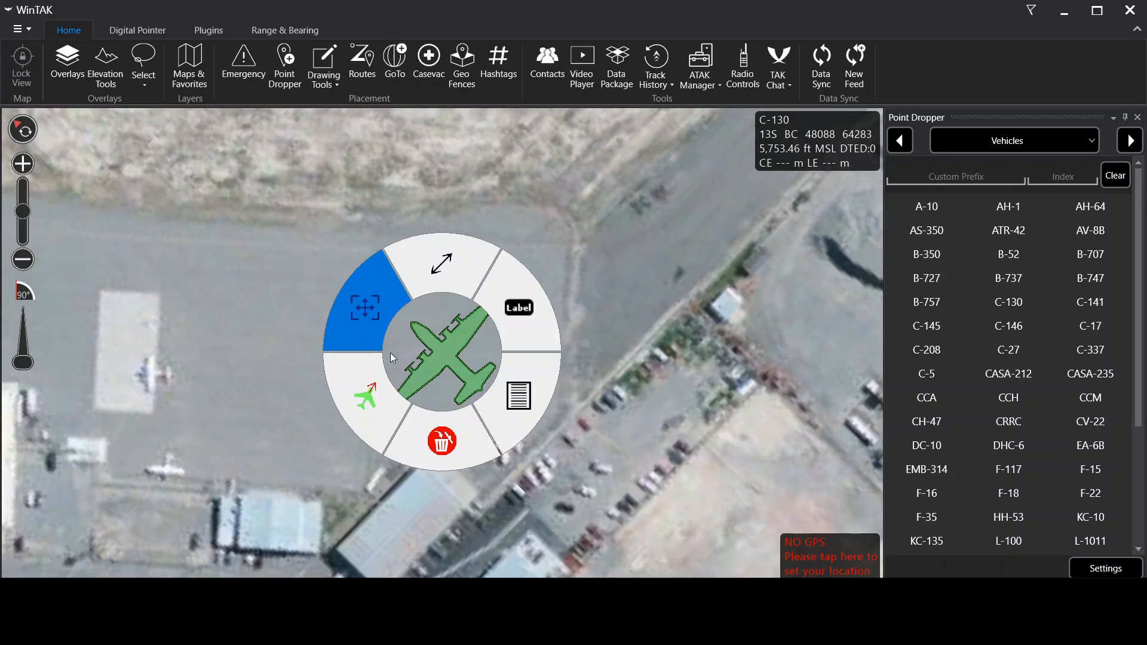
pyautogui.click(368, 404)
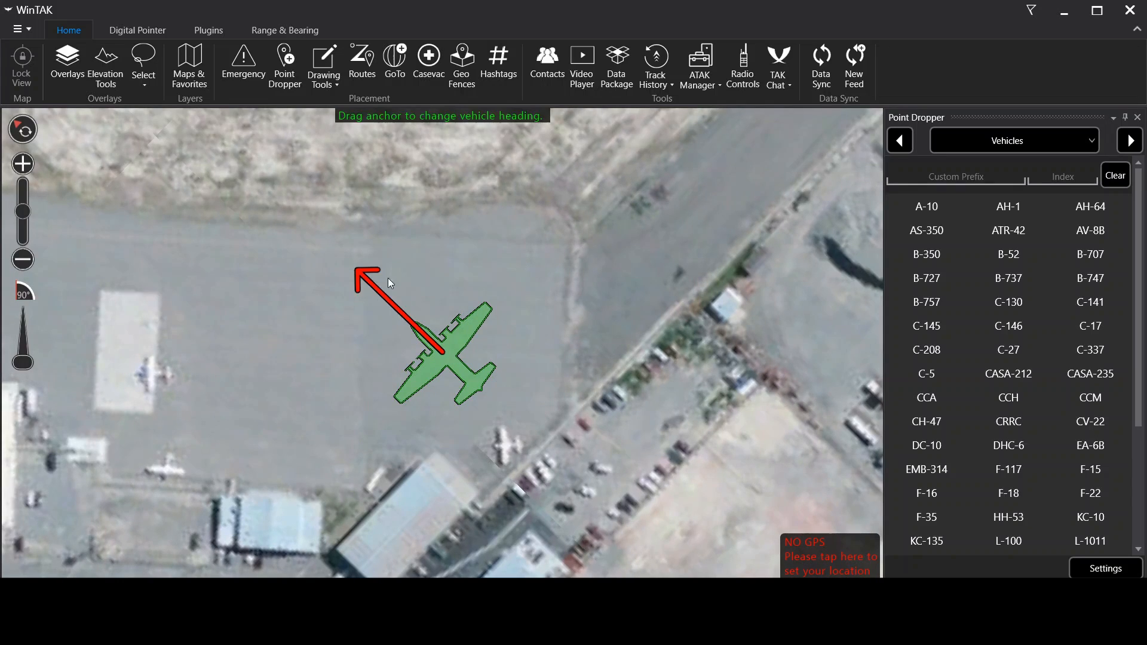
pyautogui.moveTo(366, 276)
pyautogui.mouseDown()
pyautogui.moveTo(473, 264)
pyautogui.moveTo(328, 289)
pyautogui.moveTo(377, 258)
pyautogui.mouseUp()
pyautogui.click(432, 354)
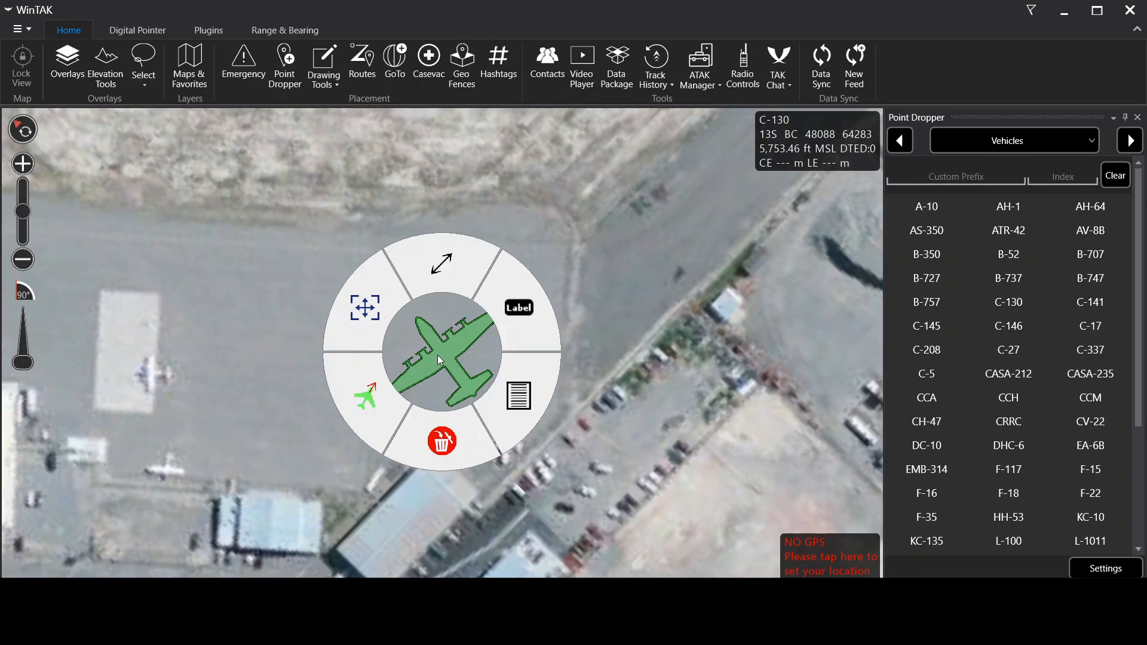
pyautogui.click(366, 401)
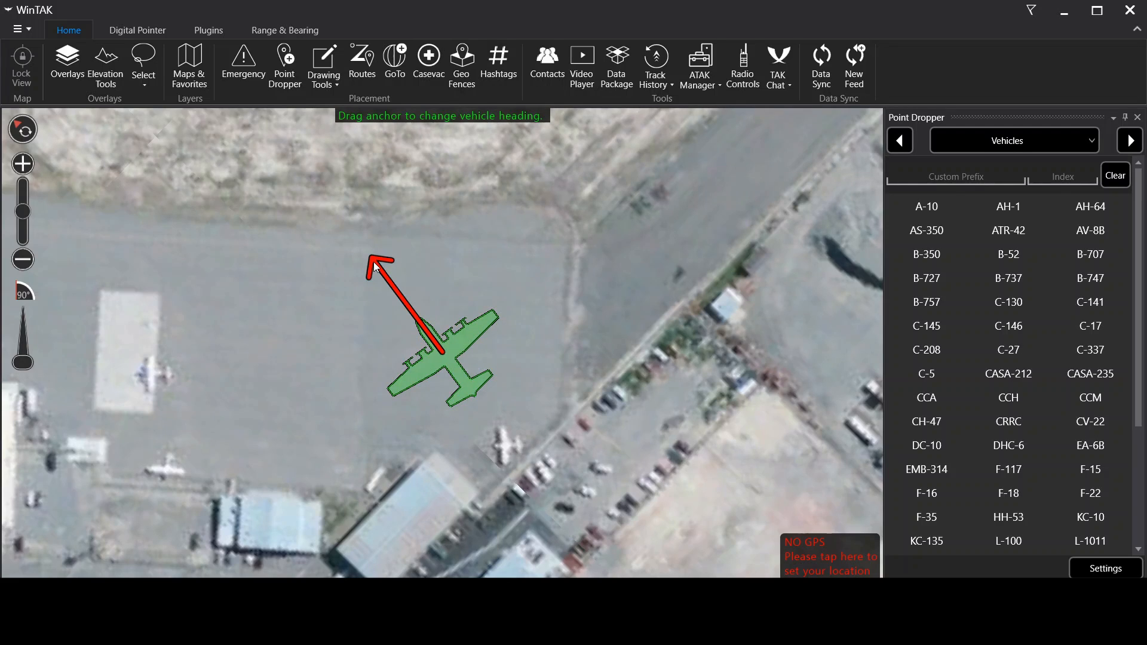
pyautogui.moveTo(376, 258); pyautogui.dragTo(444, 242)
# Reposition the C-130 on the apron just north of the angled building, beside the small parked aircraft
pyautogui.click(441, 361)
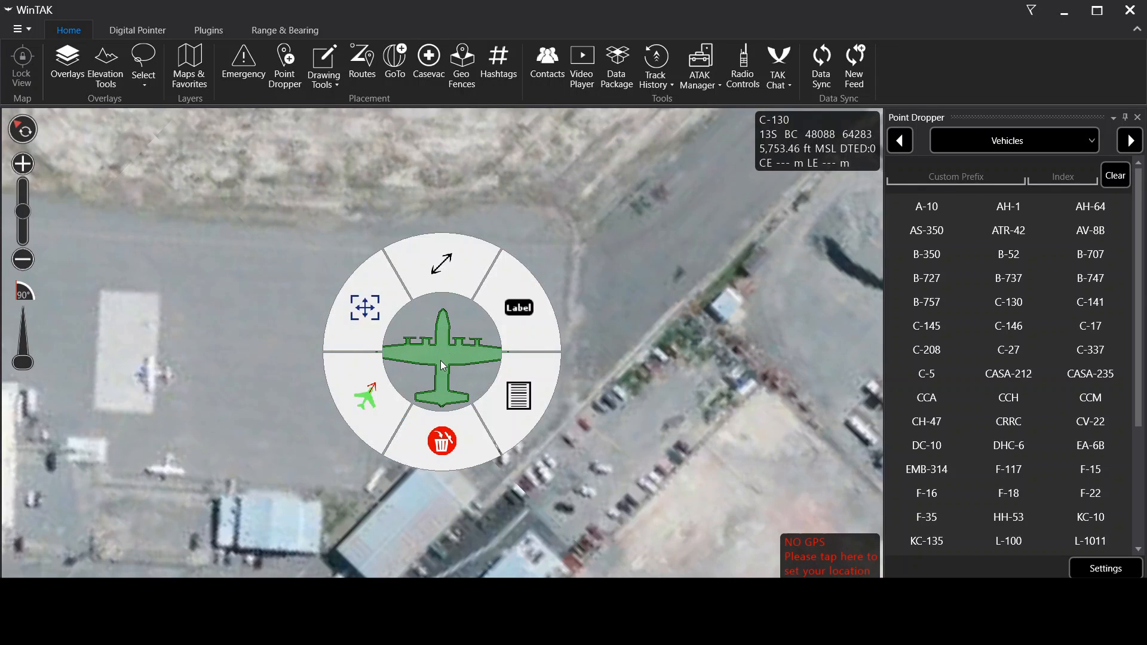
pyautogui.click(370, 296)
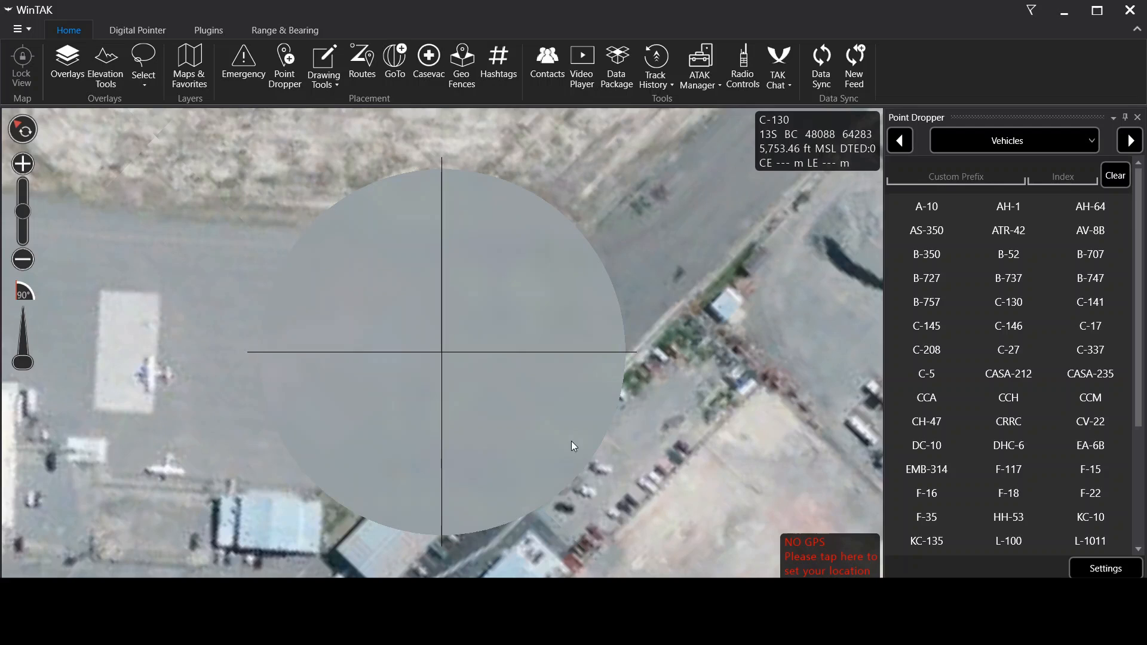
pyautogui.moveTo(643, 451); pyautogui.dragTo(644, 387)
pyautogui.click(643, 387)
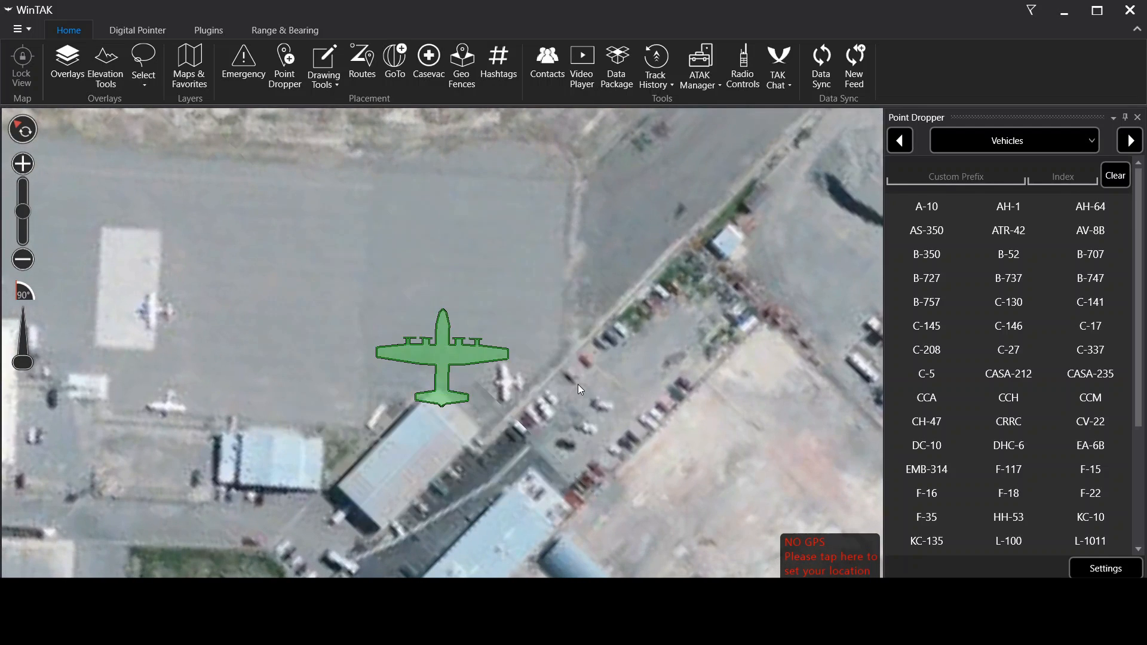
pyautogui.click(431, 355)
pyautogui.click(354, 300)
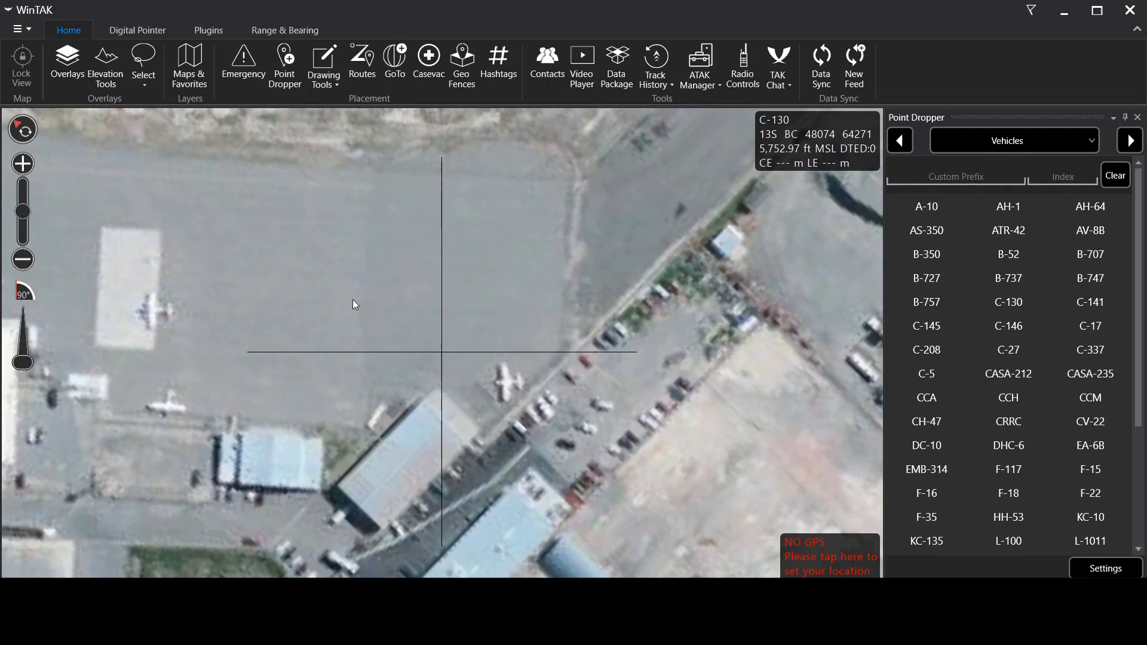
pyautogui.moveTo(536, 326); pyautogui.dragTo(534, 353)
pyautogui.click(534, 353)
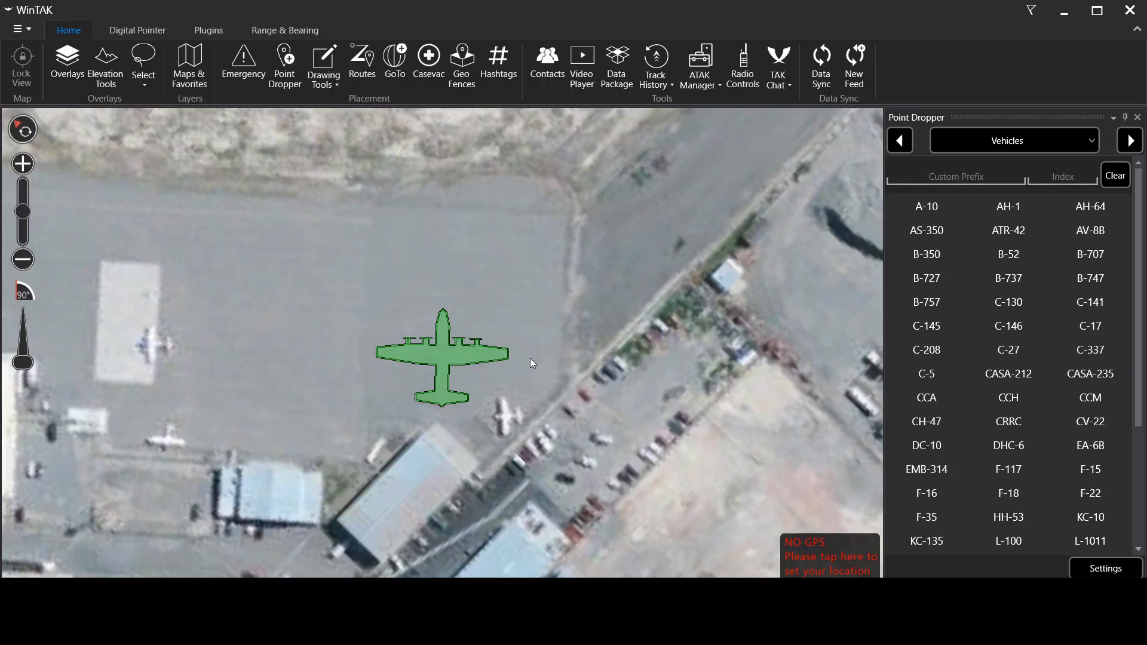
# Compare the C-130's footprint with the apron space, the parked aircraft and the nearby buildings
pyautogui.scroll(-5, 407, 310)
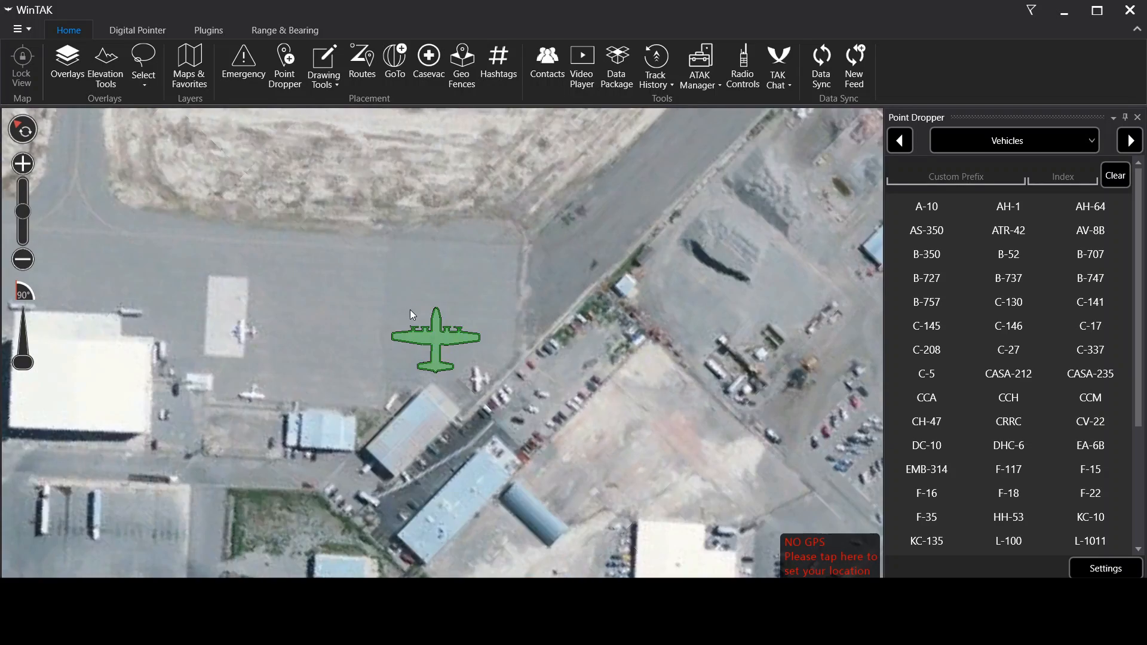
pyautogui.moveTo(301, 270); pyautogui.dragTo(489, 270)
pyautogui.scroll(6, 605, 296)
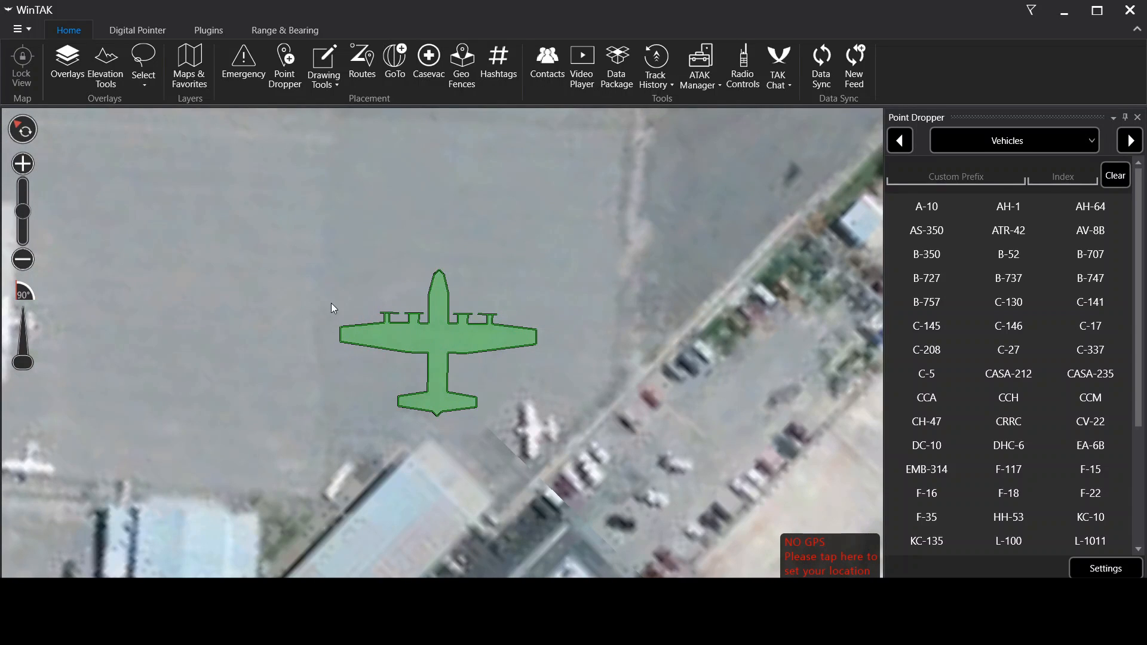
pyautogui.moveTo(281, 295); pyautogui.dragTo(436, 285)
pyautogui.scroll(-4, 361, 281)
pyautogui.moveTo(322, 267); pyautogui.dragTo(520, 355)
pyautogui.scroll(-4, 397, 265)
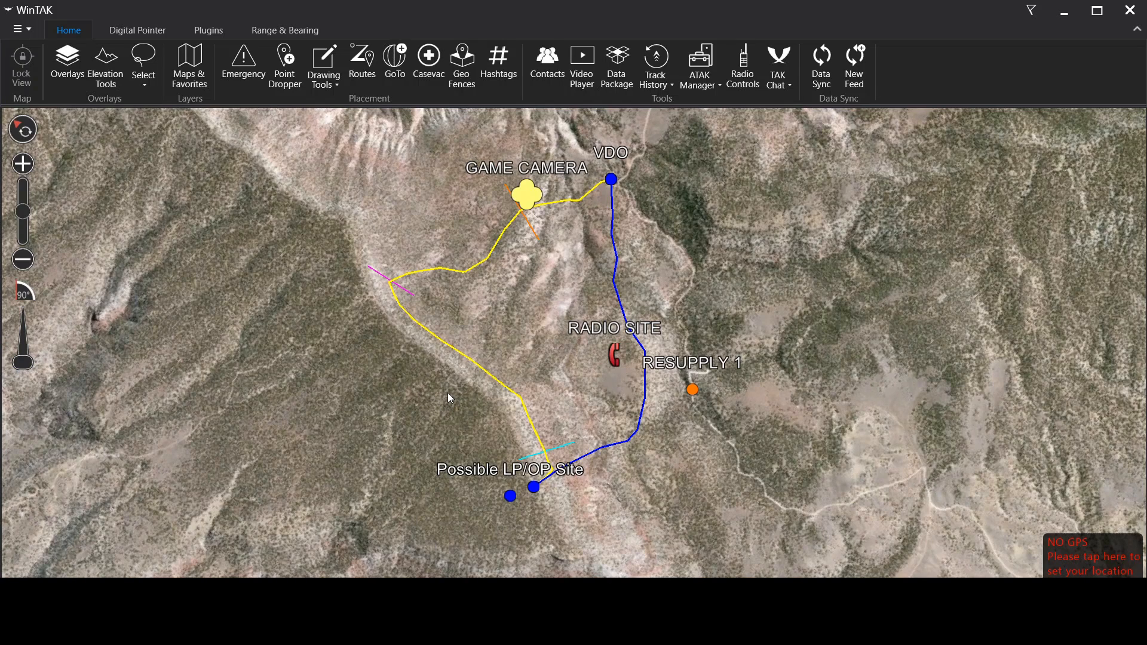
# Review the yellow and blue infiltration routes between VDO and TGT, with their phase lines, Radio Site, Resupply 1, Game Camera and LP/OP markers
pyautogui.moveTo(499, 338); pyautogui.dragTo(488, 353)
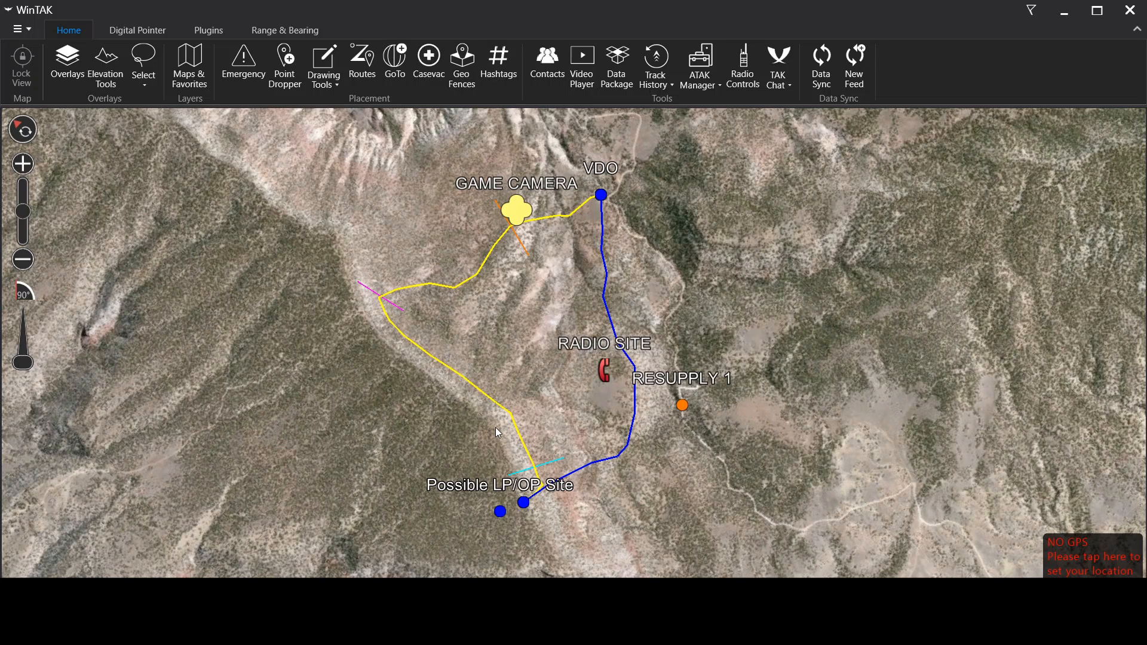
pyautogui.moveTo(496, 435); pyautogui.dragTo(496, 419)
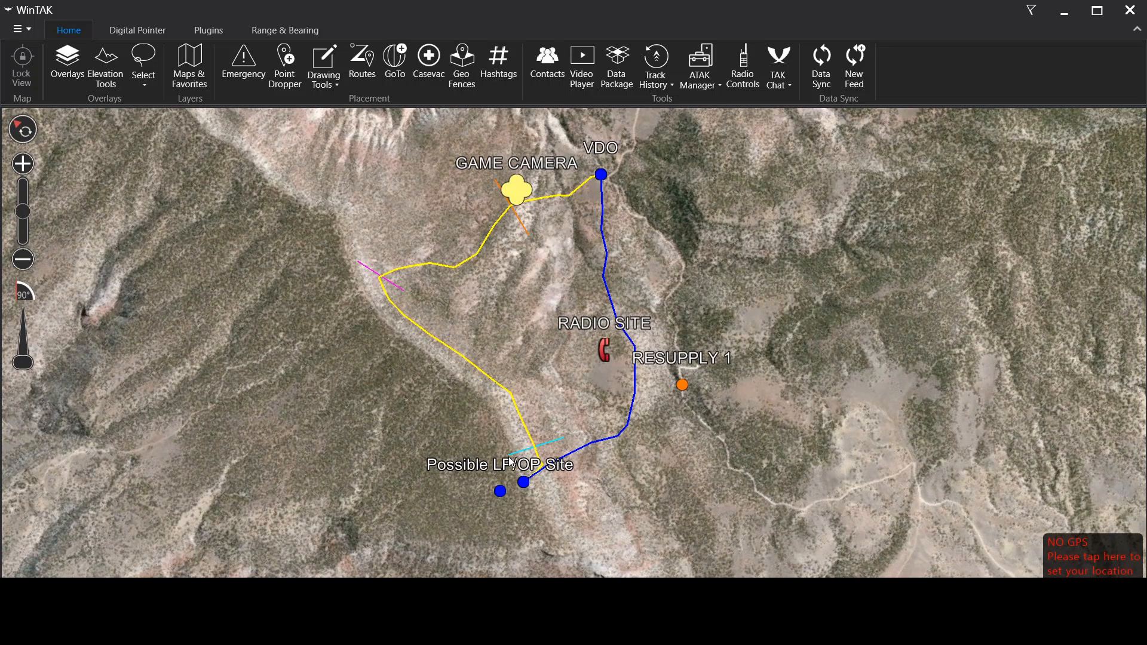
pyautogui.moveTo(537, 430); pyautogui.dragTo(522, 402)
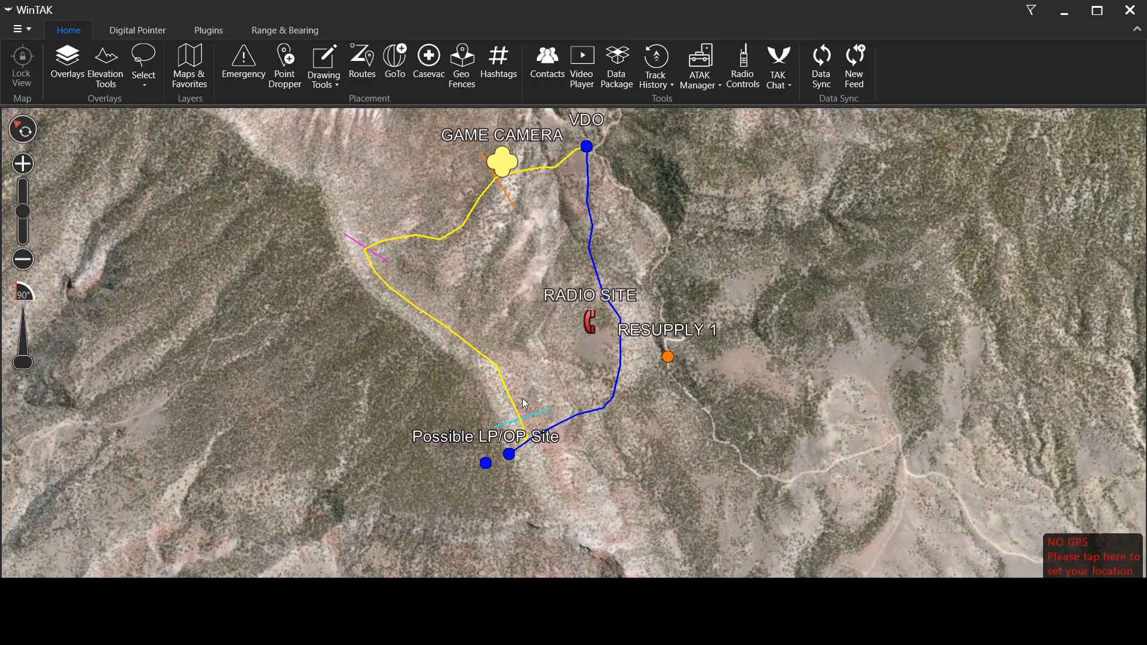
pyautogui.scroll(3, 522, 398)
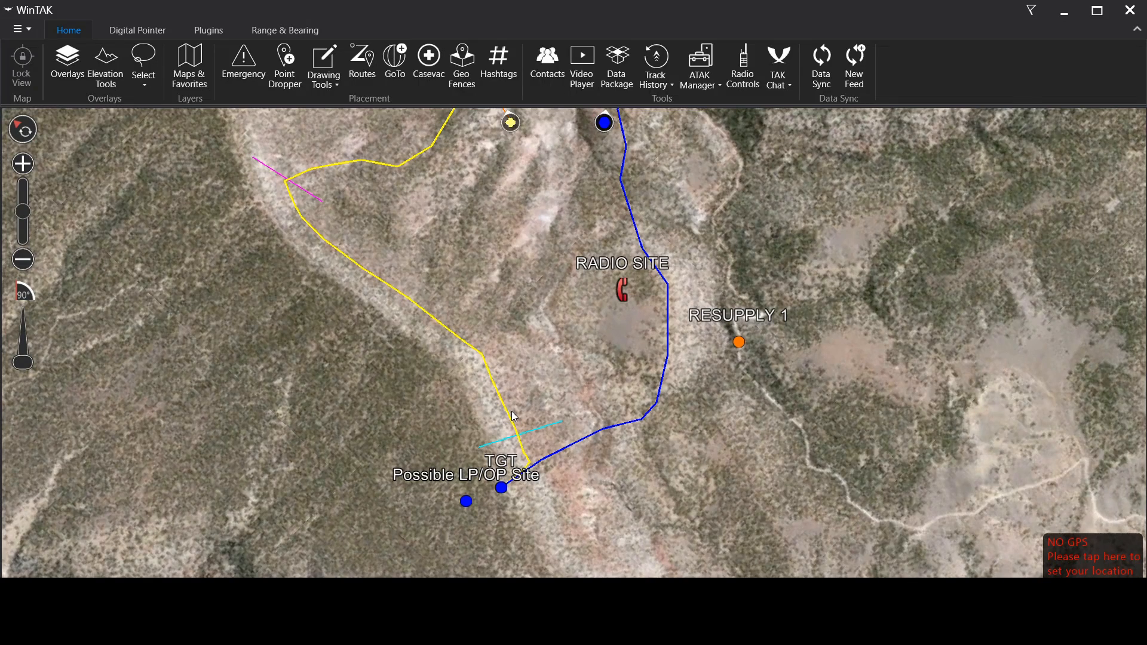
pyautogui.moveTo(511, 371); pyautogui.dragTo(521, 443)
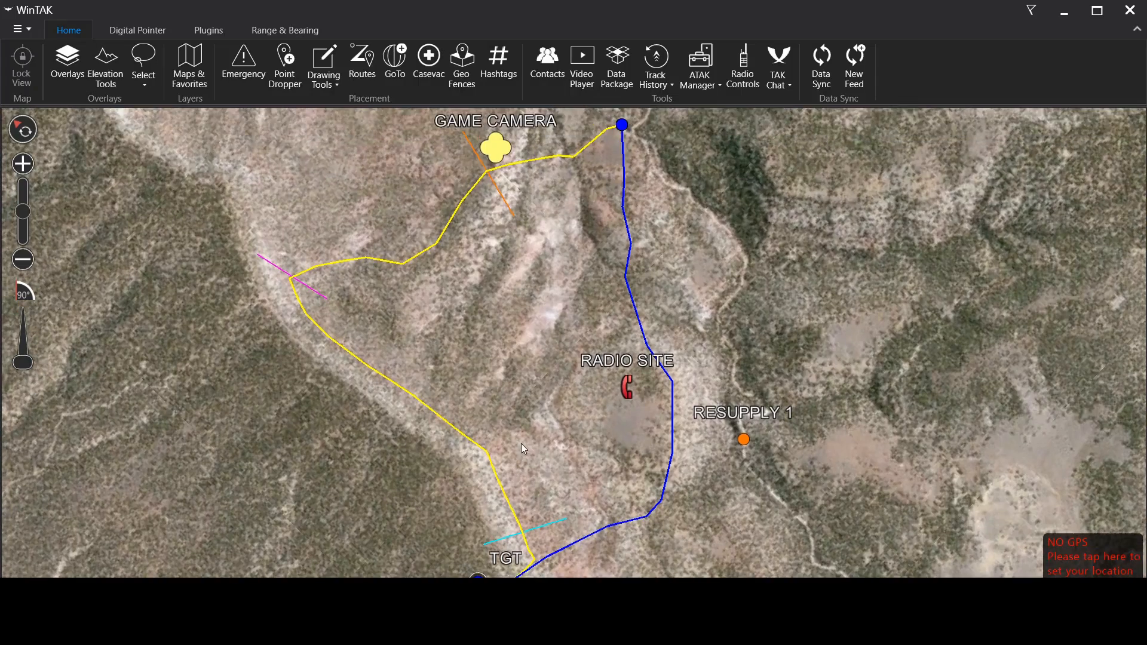
pyautogui.scroll(-3, 505, 389)
pyautogui.scroll(1, 504, 394)
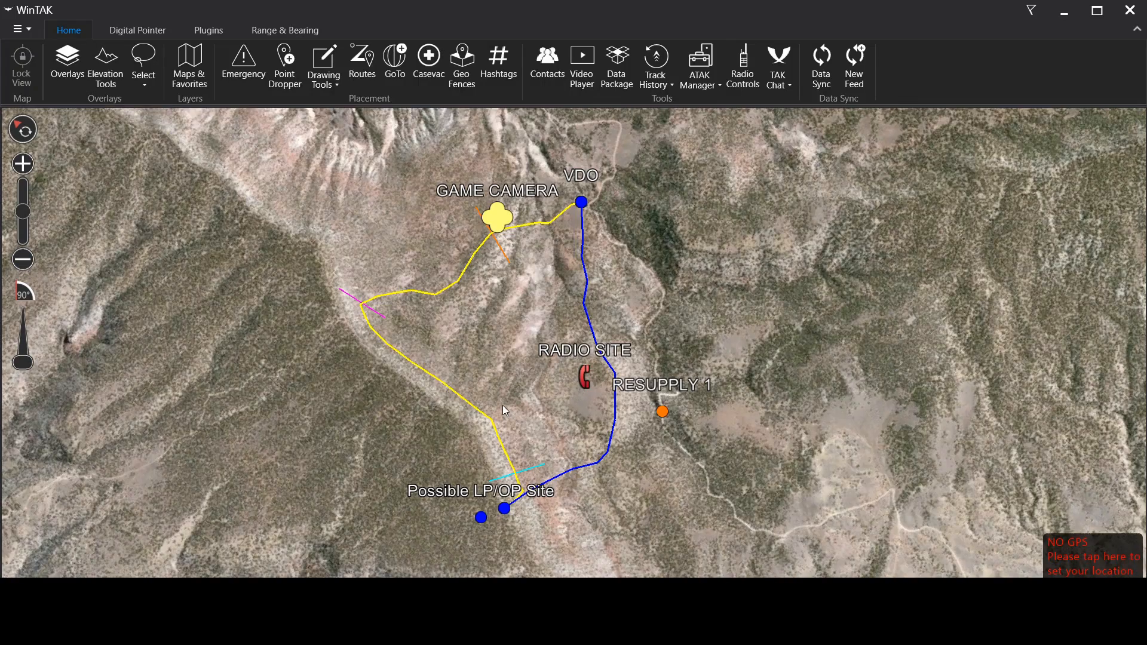
pyautogui.scroll(2, 507, 379)
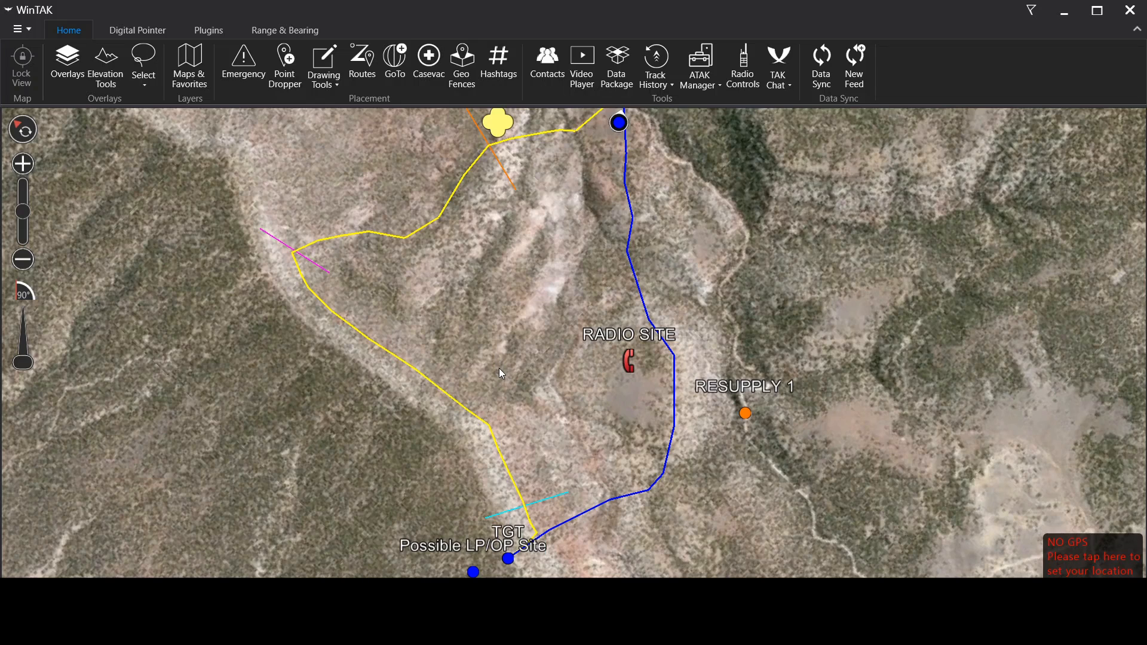
pyautogui.moveTo(506, 350); pyautogui.dragTo(493, 380)
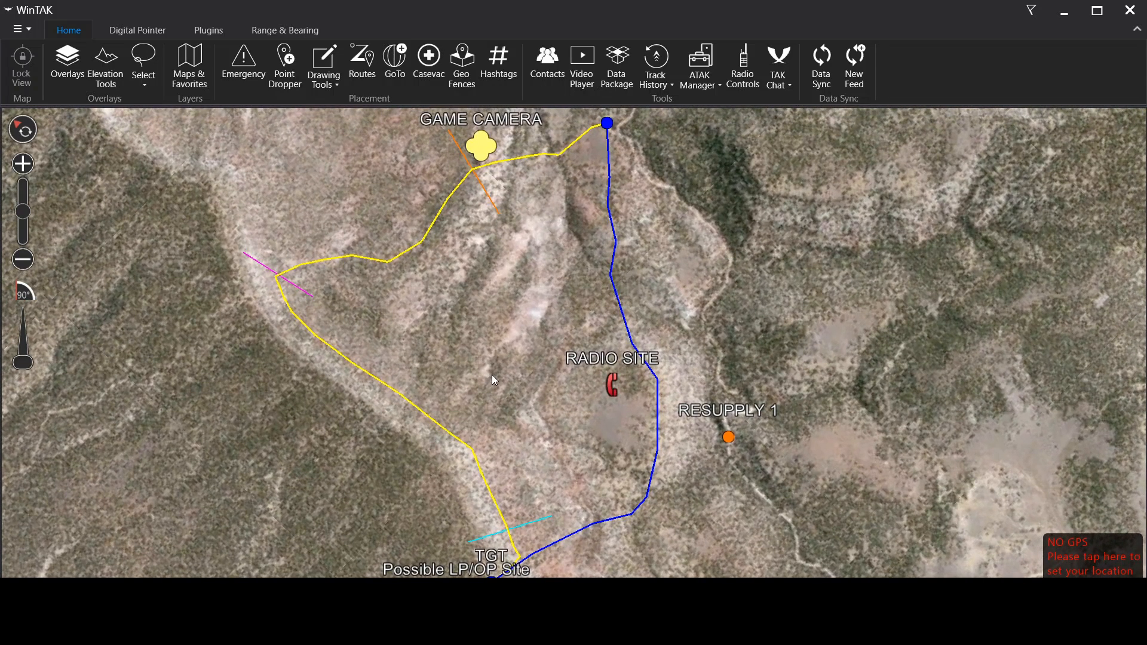
pyautogui.scroll(-3, 493, 375)
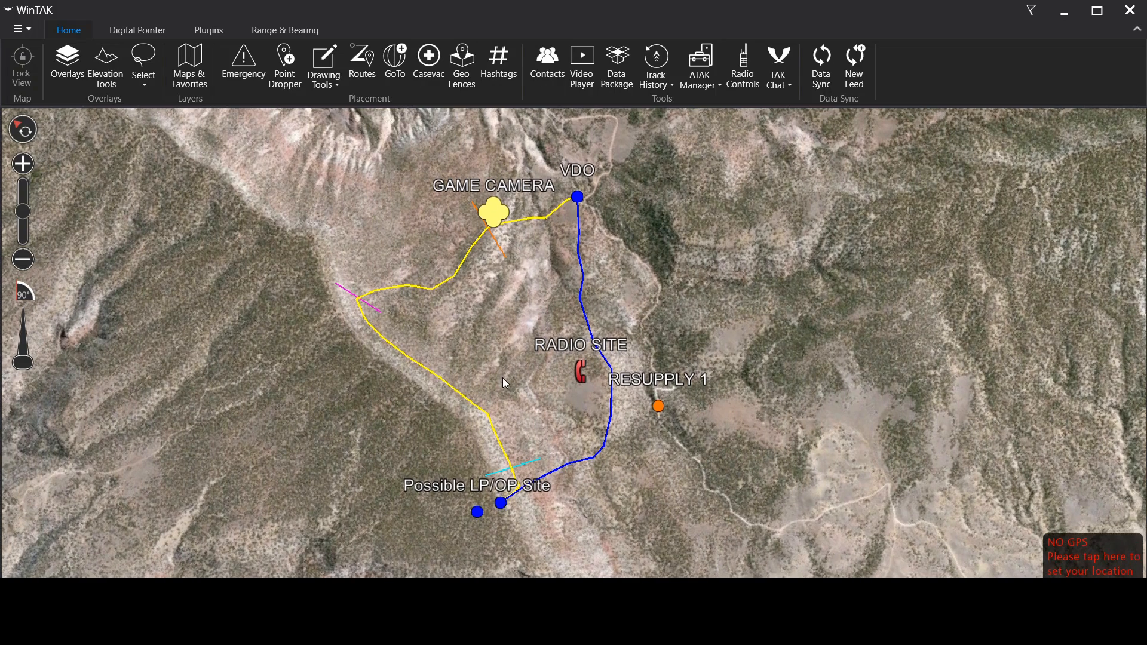
pyautogui.moveTo(503, 379); pyautogui.dragTo(513, 373)
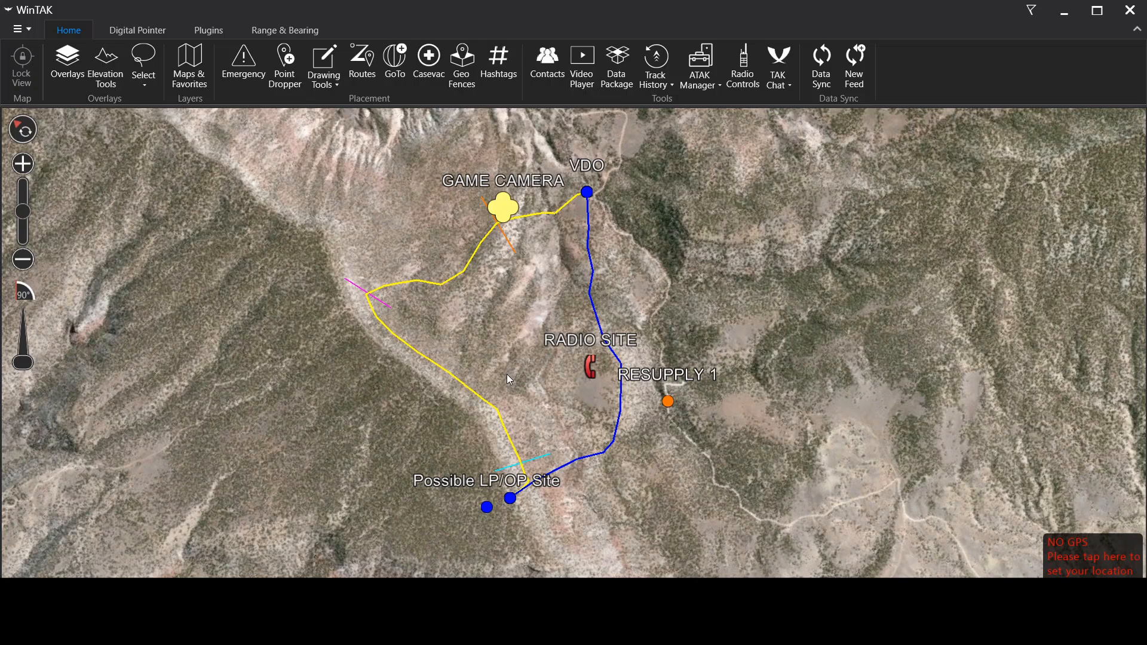
pyautogui.moveTo(504, 367); pyautogui.dragTo(500, 355)
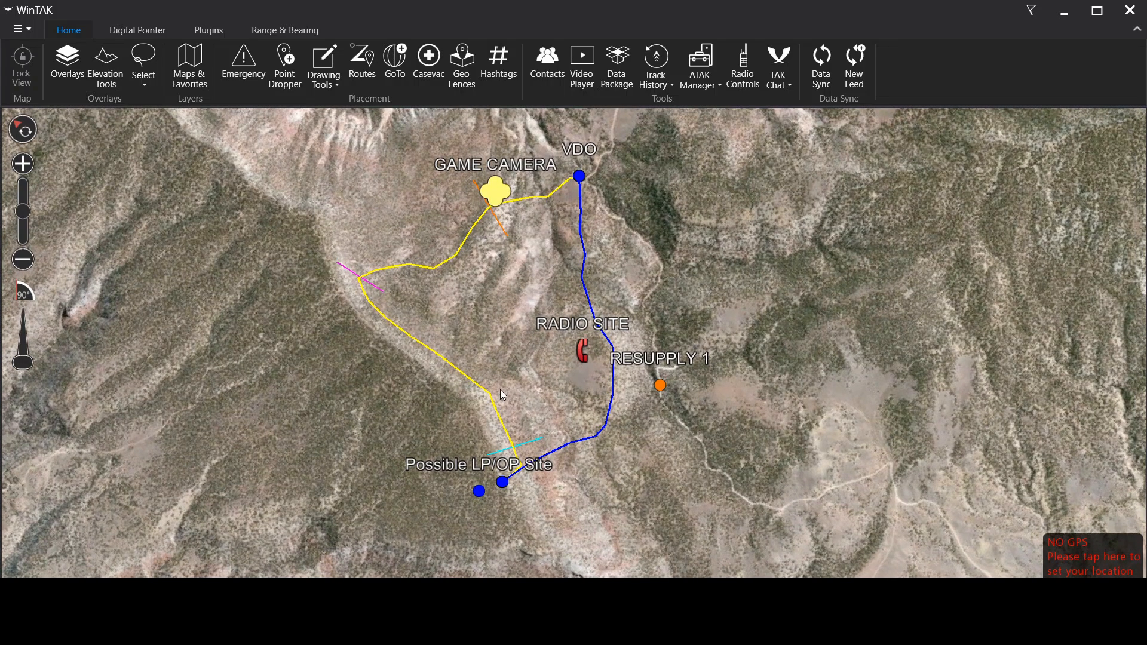
pyautogui.moveTo(509, 366); pyautogui.dragTo(504, 373)
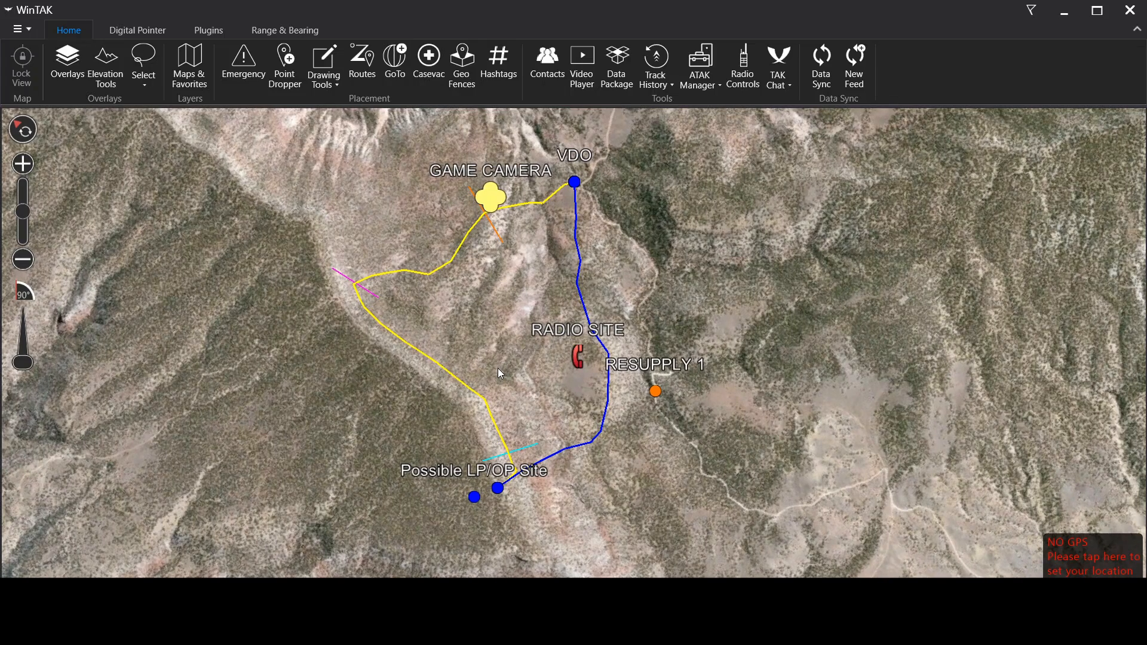
pyautogui.scroll(2, 502, 379)
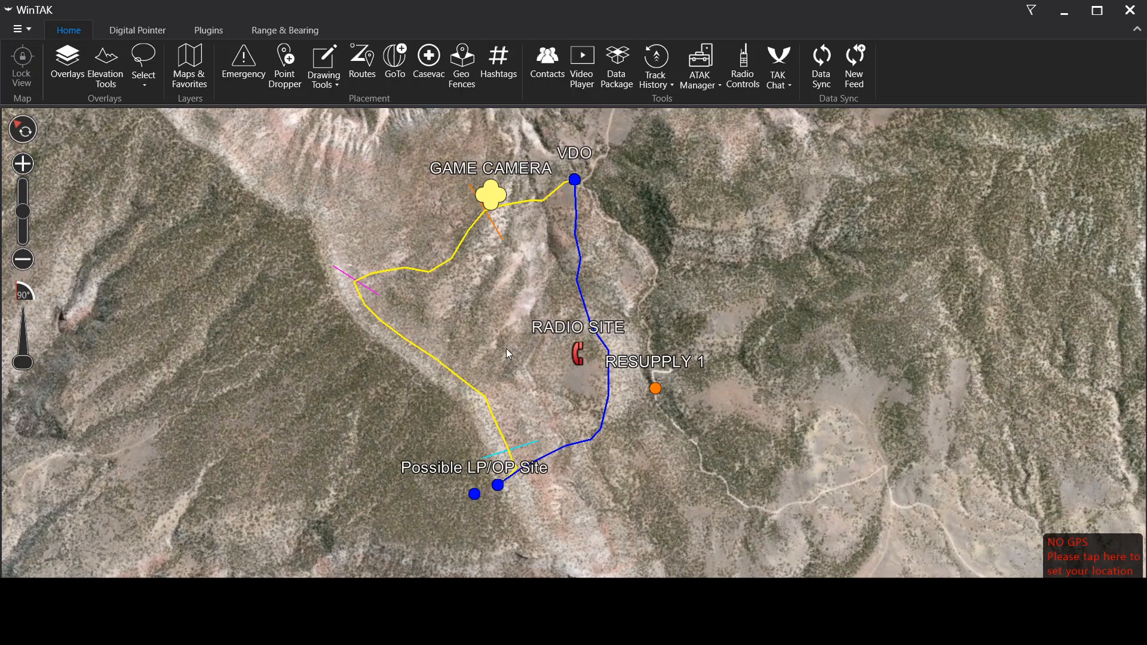
pyautogui.moveTo(510, 342); pyautogui.dragTo(518, 348)
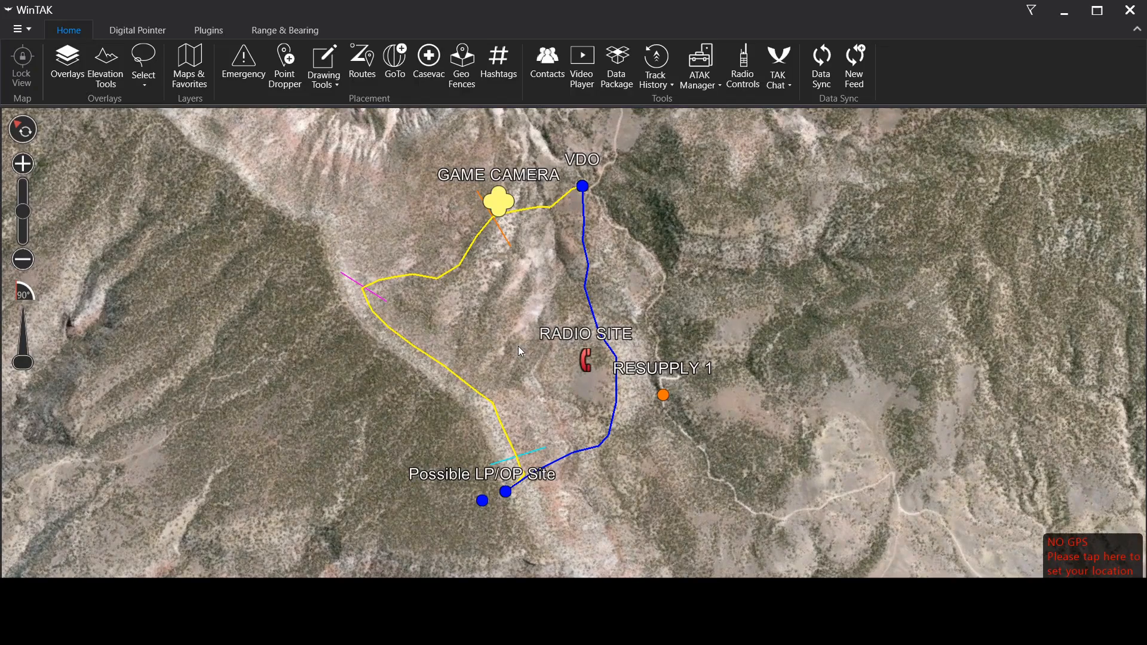
pyautogui.moveTo(515, 354); pyautogui.dragTo(515, 357)
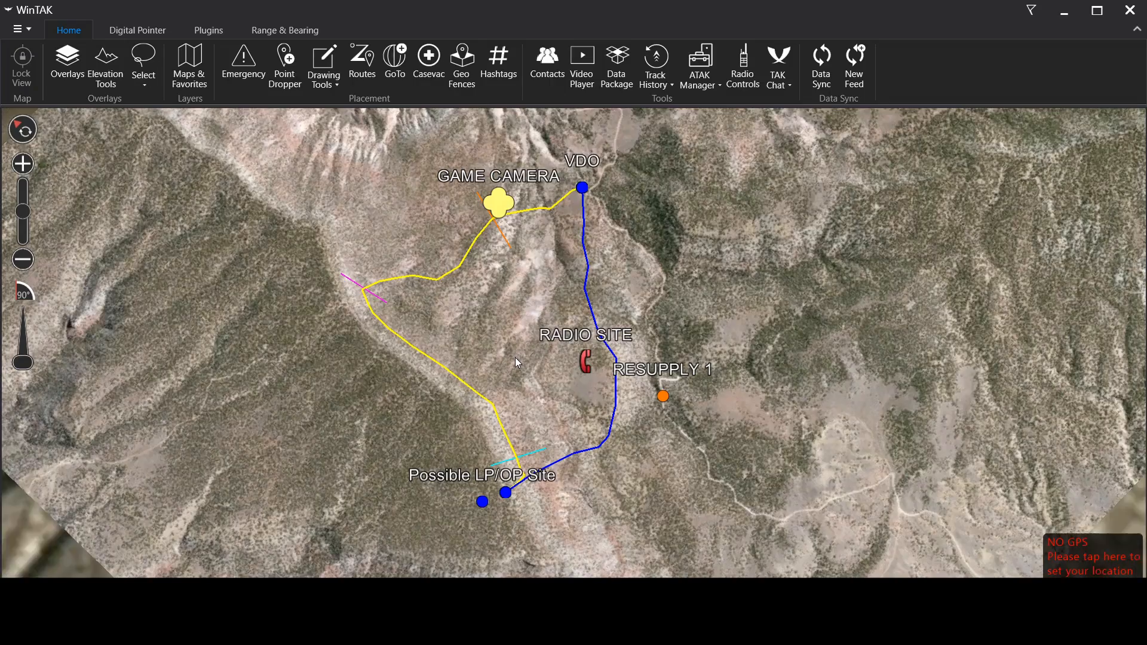
pyautogui.scroll(1, 483, 360)
pyautogui.scroll(-1, 483, 360)
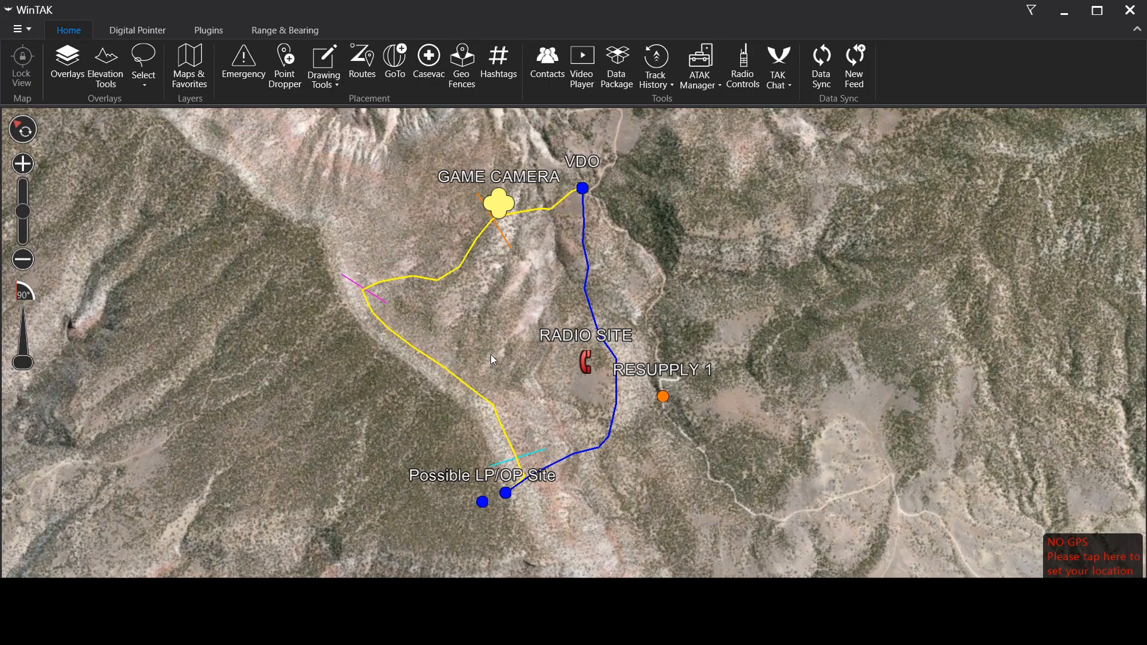
pyautogui.scroll(1, 471, 320)
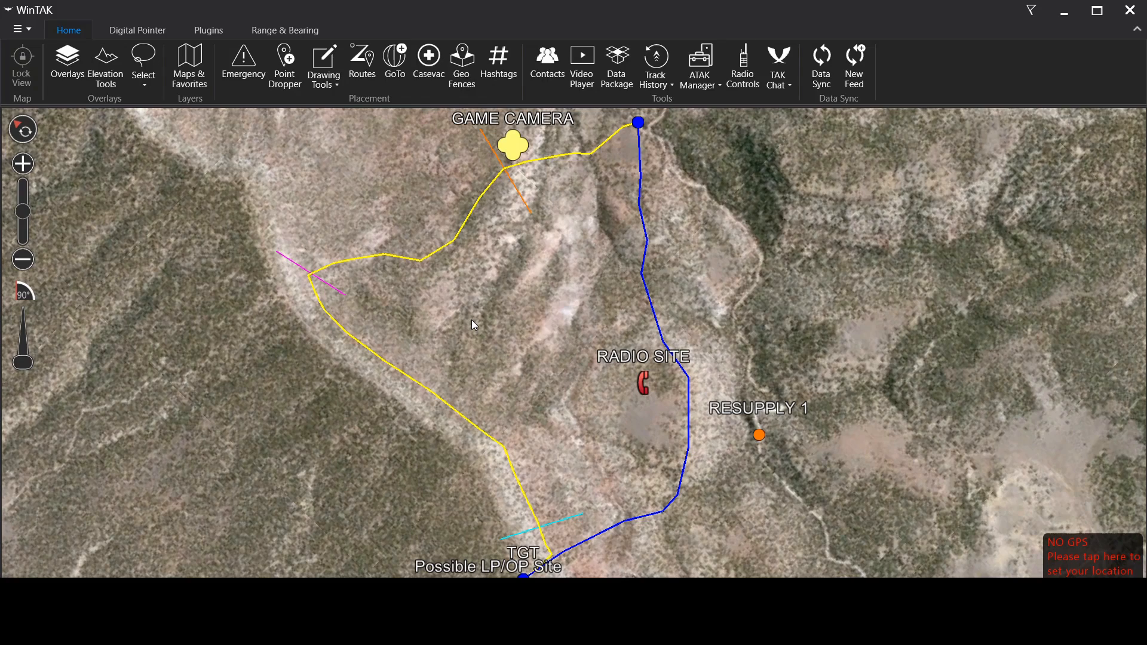
# Examine the terrain relief along the yellow and blue routes between VDO and TGT in a tilted 3D perspective from several directions
pyautogui.scroll(-1, 472, 327)
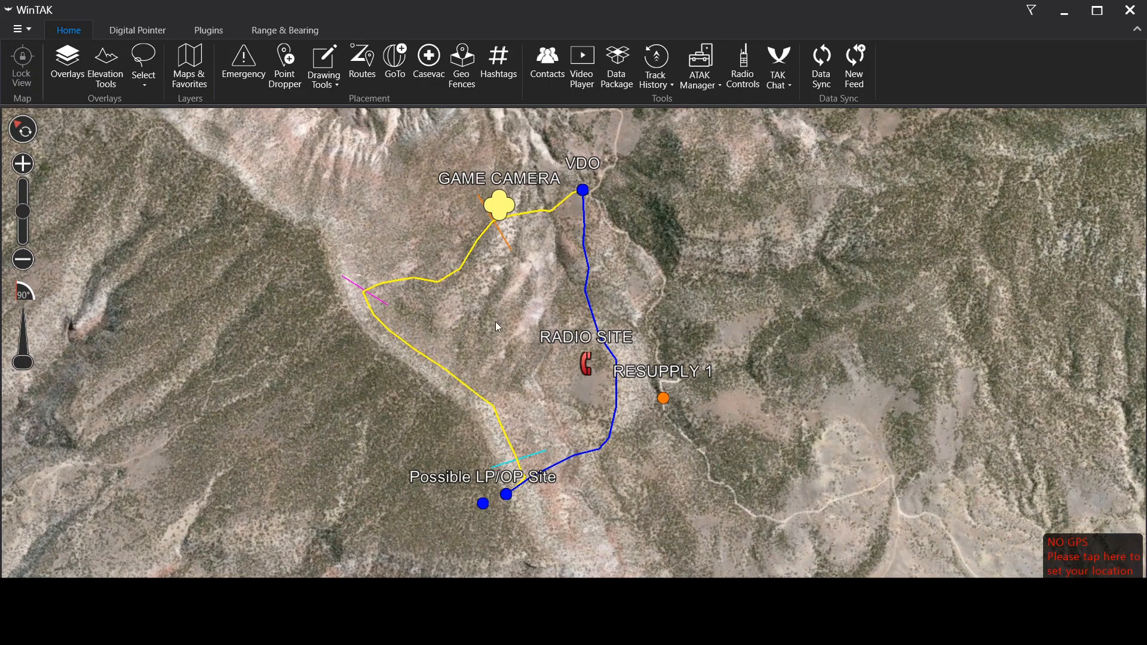
pyautogui.moveTo(493, 336); pyautogui.dragTo(502, 230)
pyautogui.scroll(1, 476, 324)
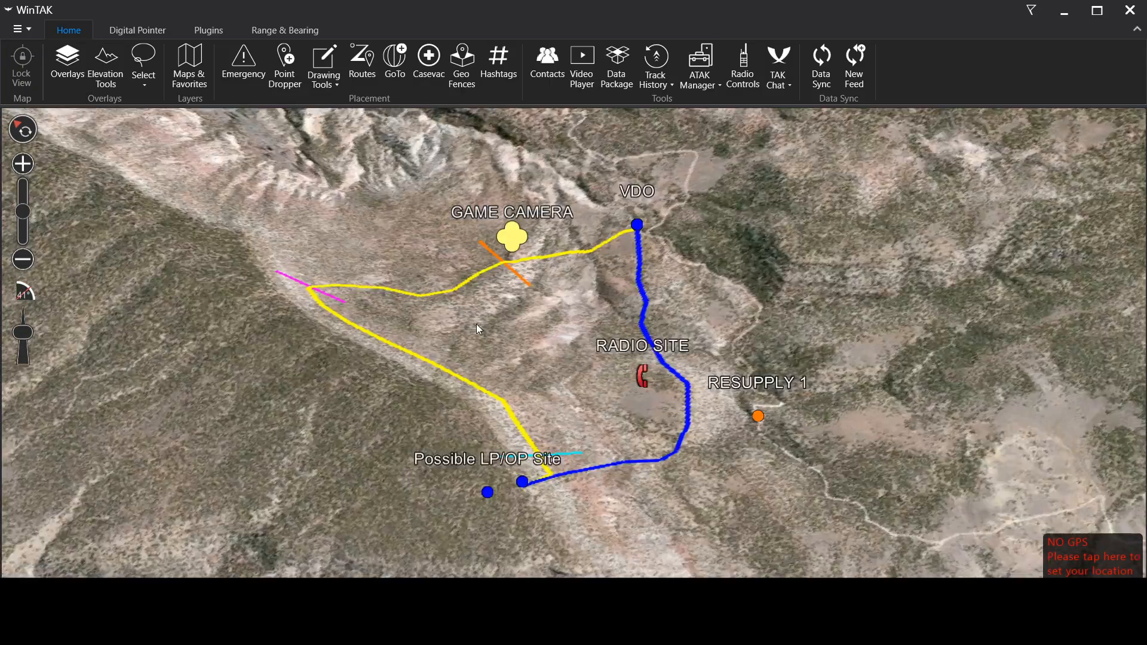
pyautogui.scroll(1, 477, 321)
pyautogui.scroll(-1, 484, 319)
pyautogui.moveTo(496, 316); pyautogui.dragTo(520, 392)
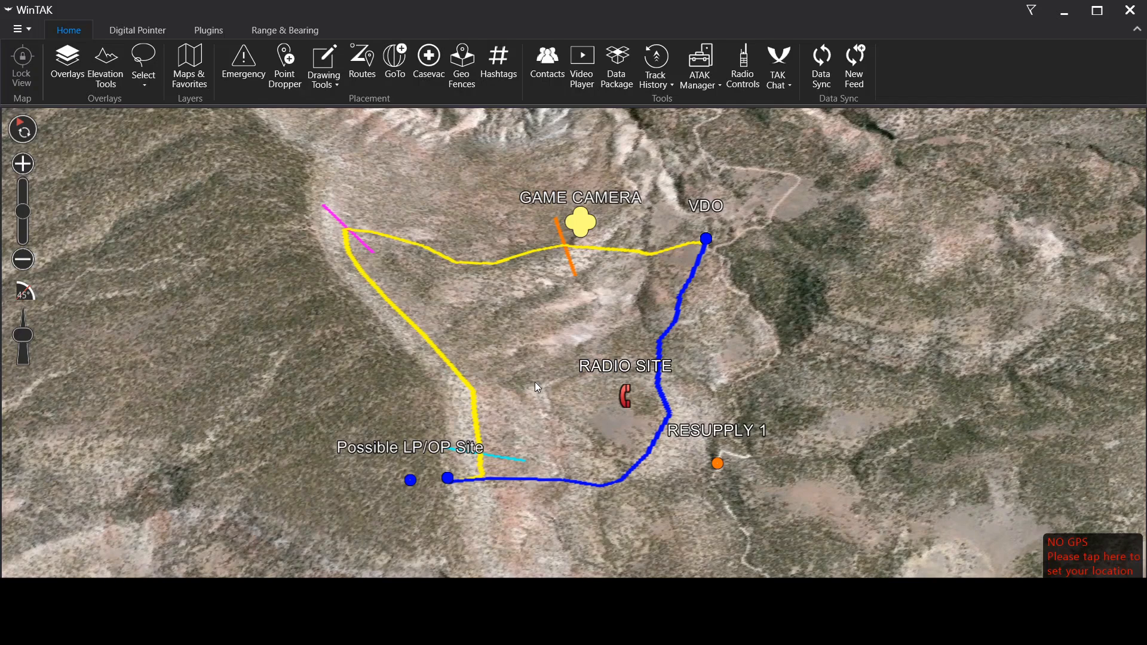
pyautogui.moveTo(546, 349); pyautogui.dragTo(545, 316)
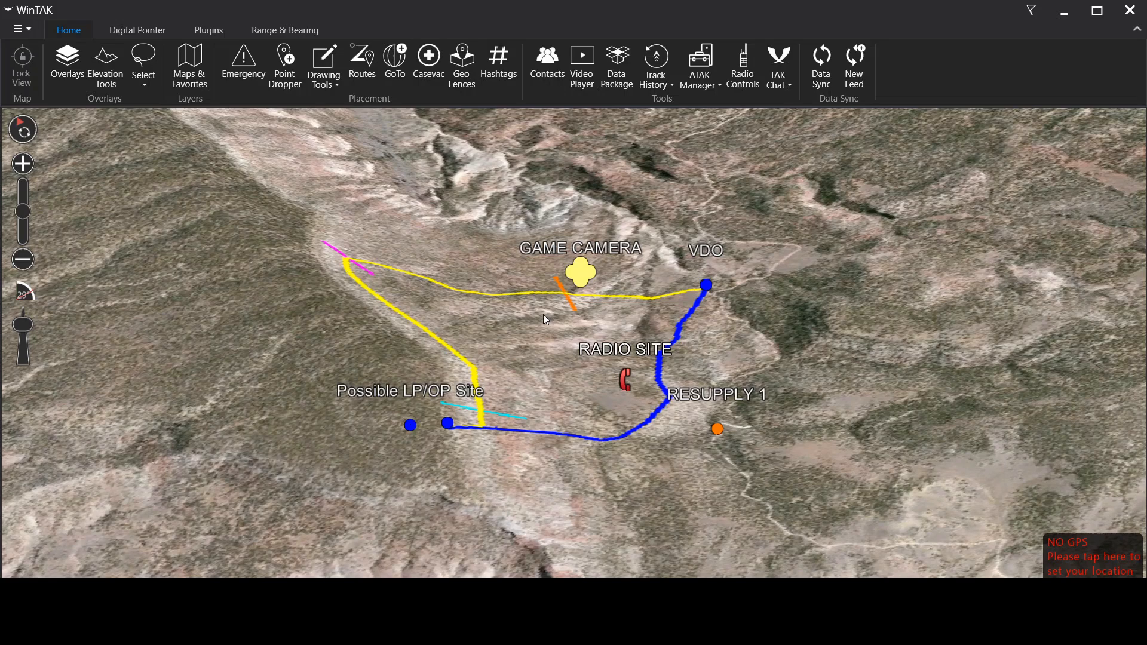
pyautogui.moveTo(546, 321); pyautogui.dragTo(563, 389)
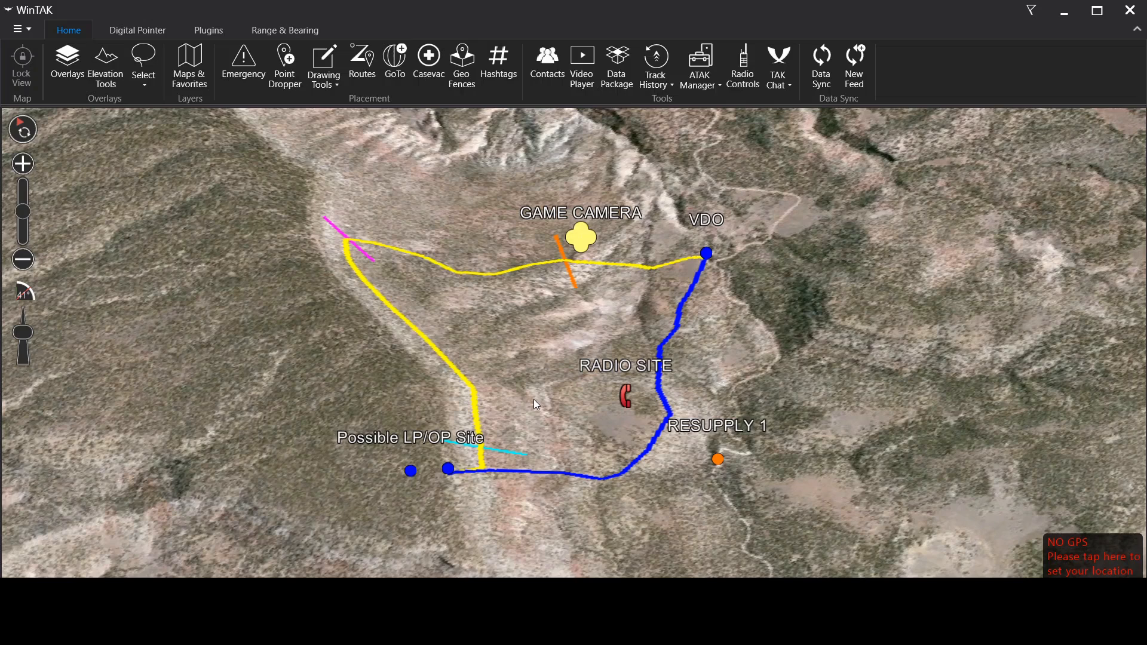
pyautogui.moveTo(533, 399); pyautogui.dragTo(310, 435)
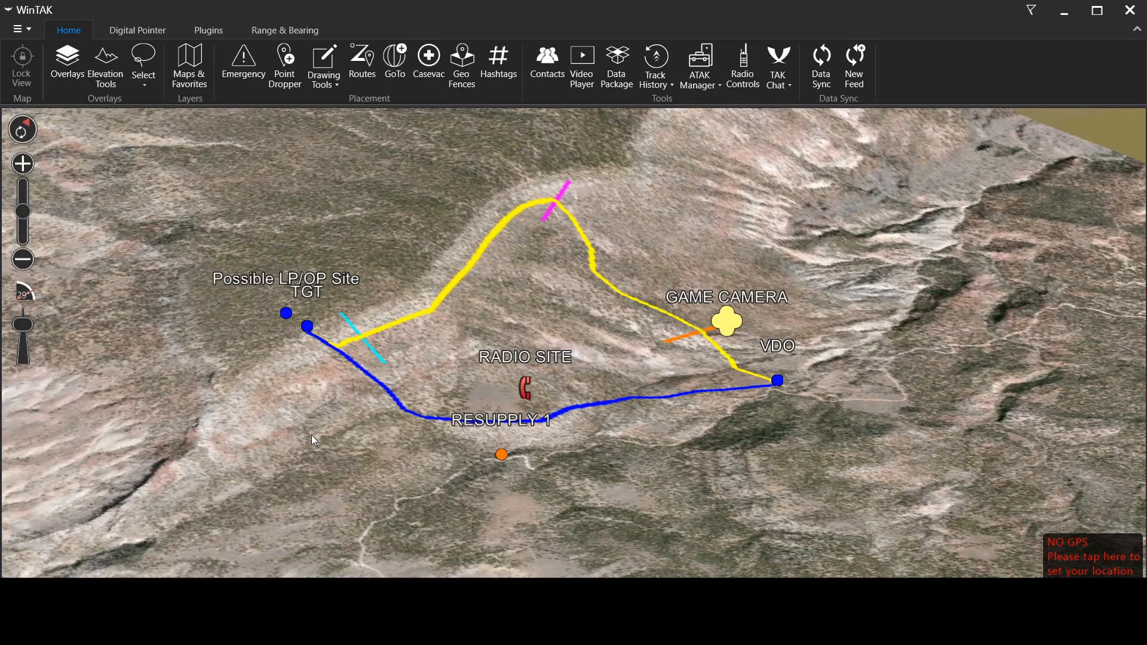